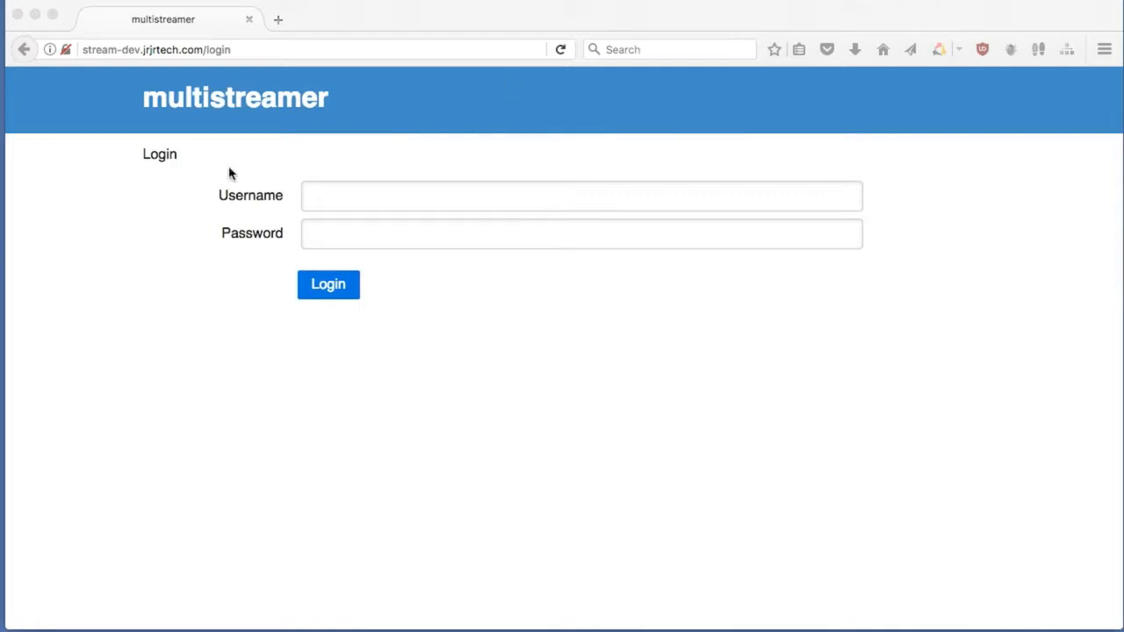
Log in to multistreamer with the account's username and password, and dismiss the offer to save the login
click(398, 178)
click(388, 192)
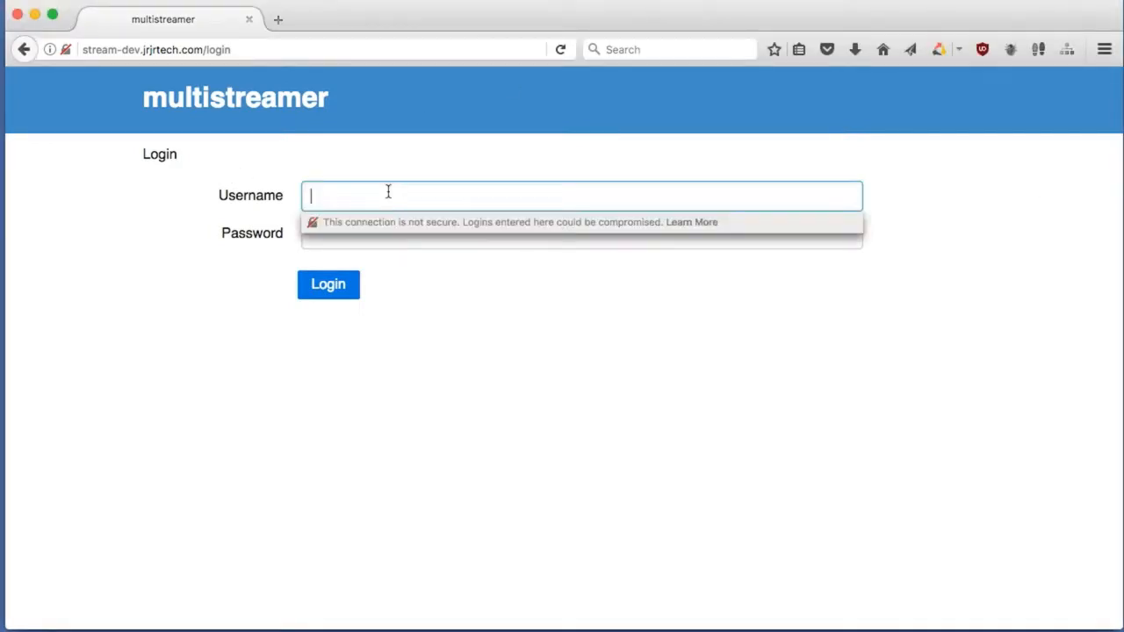
text(john)
key(Tab)
text(*****)
key(Return)
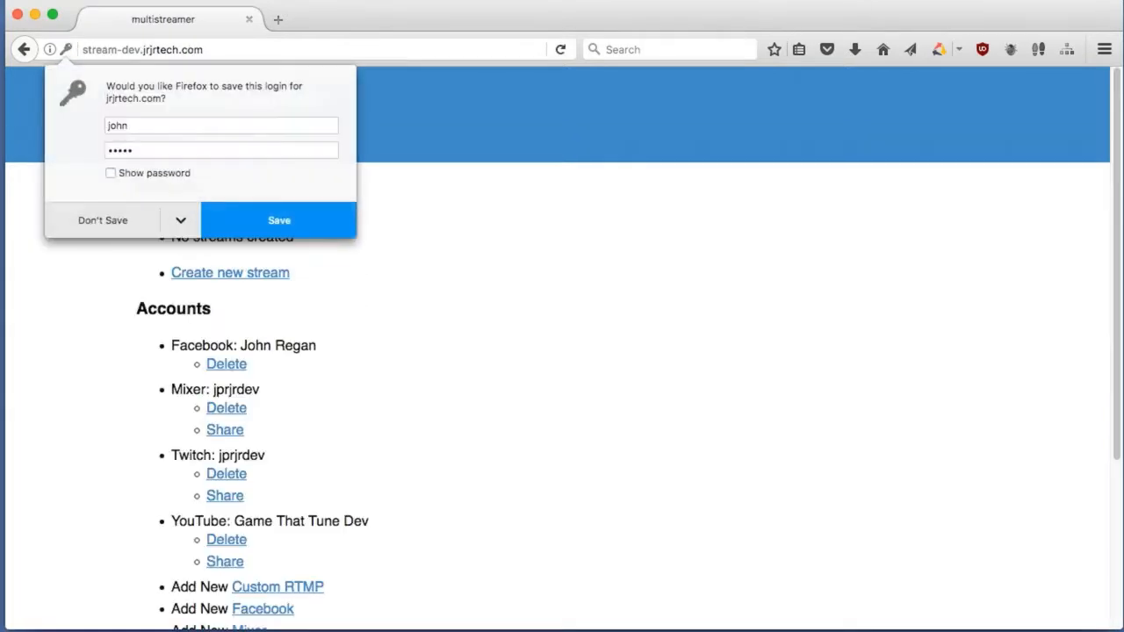
click(791, 202)
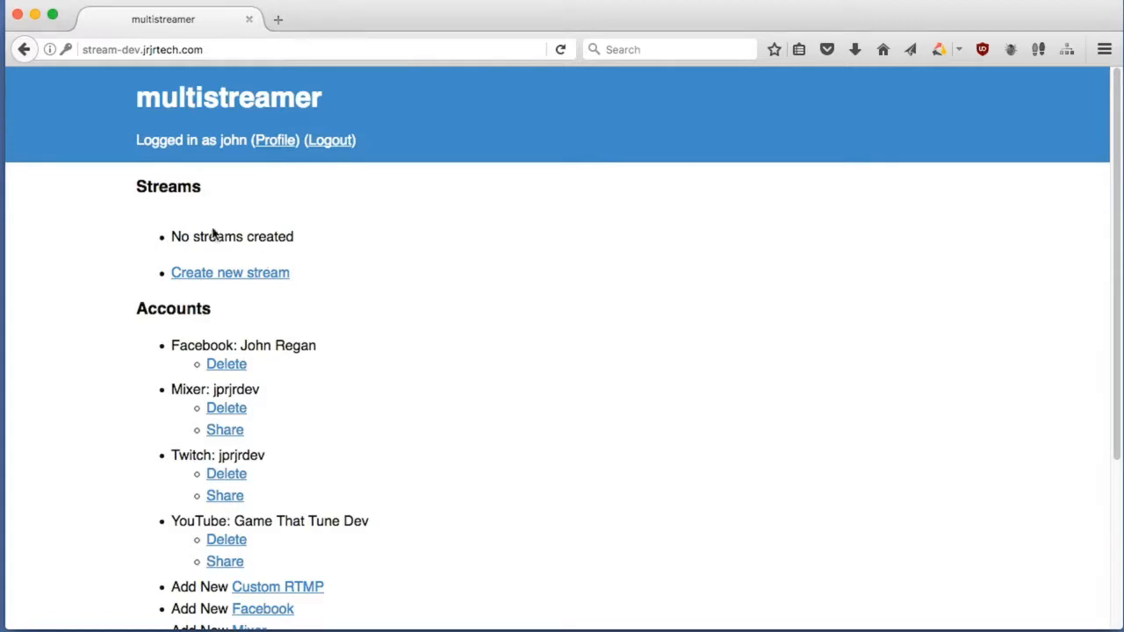
Look over the home page's Streams section, the linked and addable streaming accounts, and the IRC Info section
scroll(175, 195, down, 1)
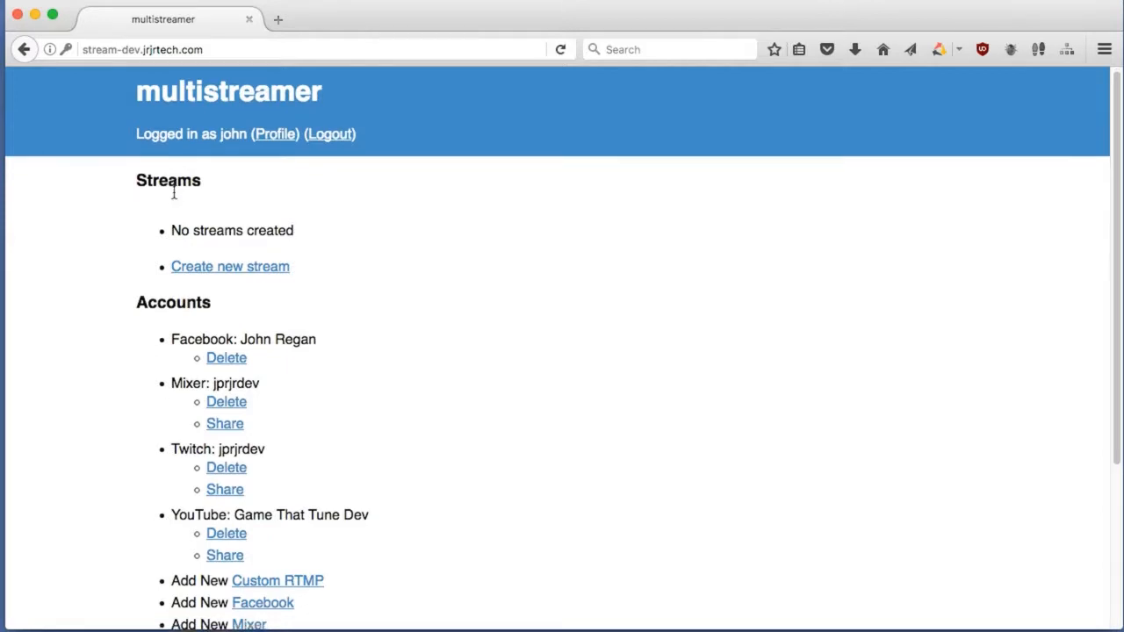
scroll(170, 244, down, 3)
scroll(169, 244, down, 2)
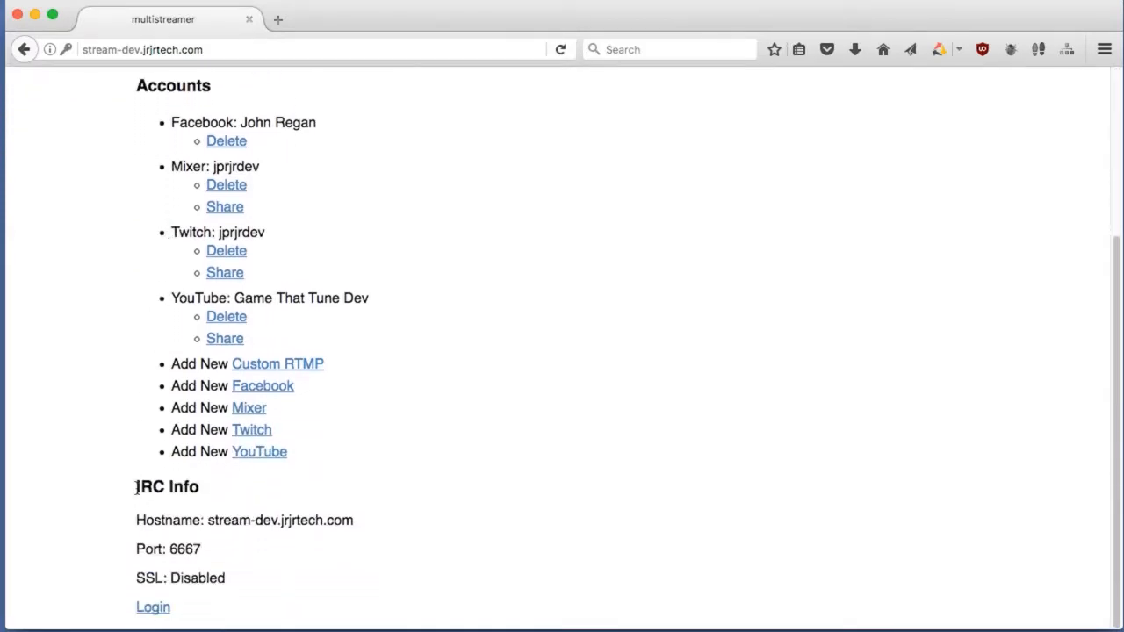
scroll(166, 472, up, 6)
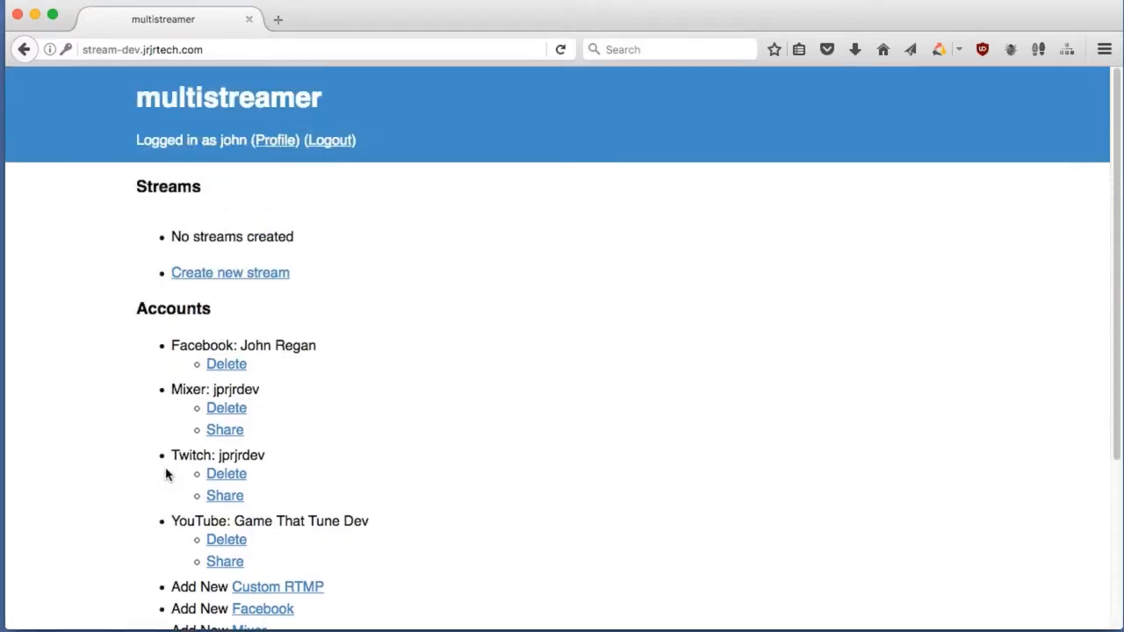
double_click(146, 195)
scroll(146, 197, down, 3)
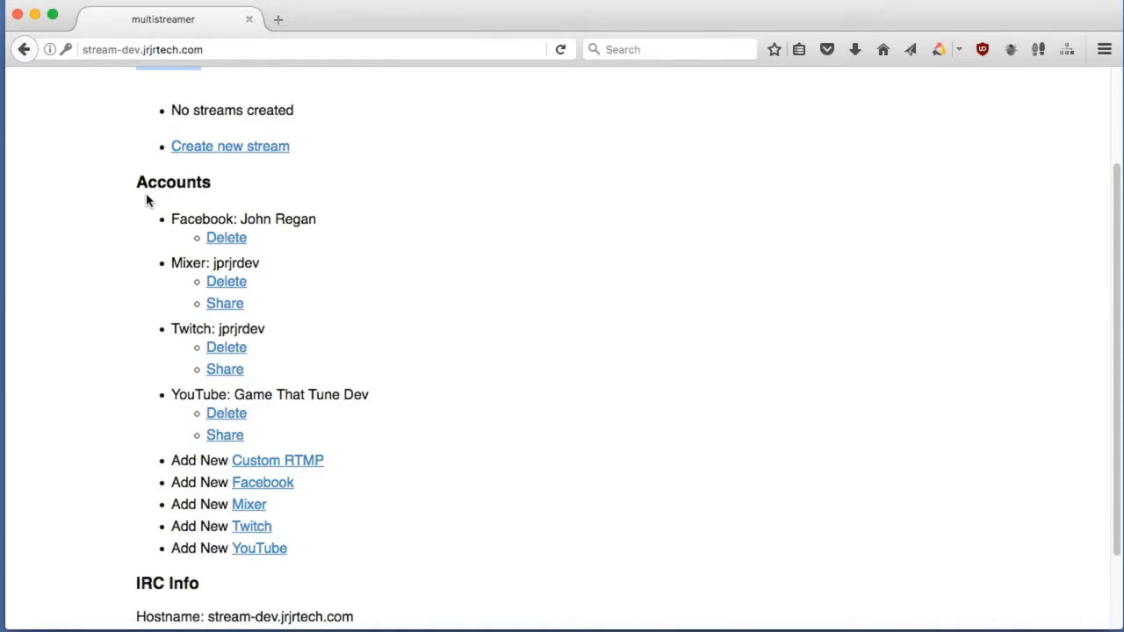
scroll(202, 263, down, 2)
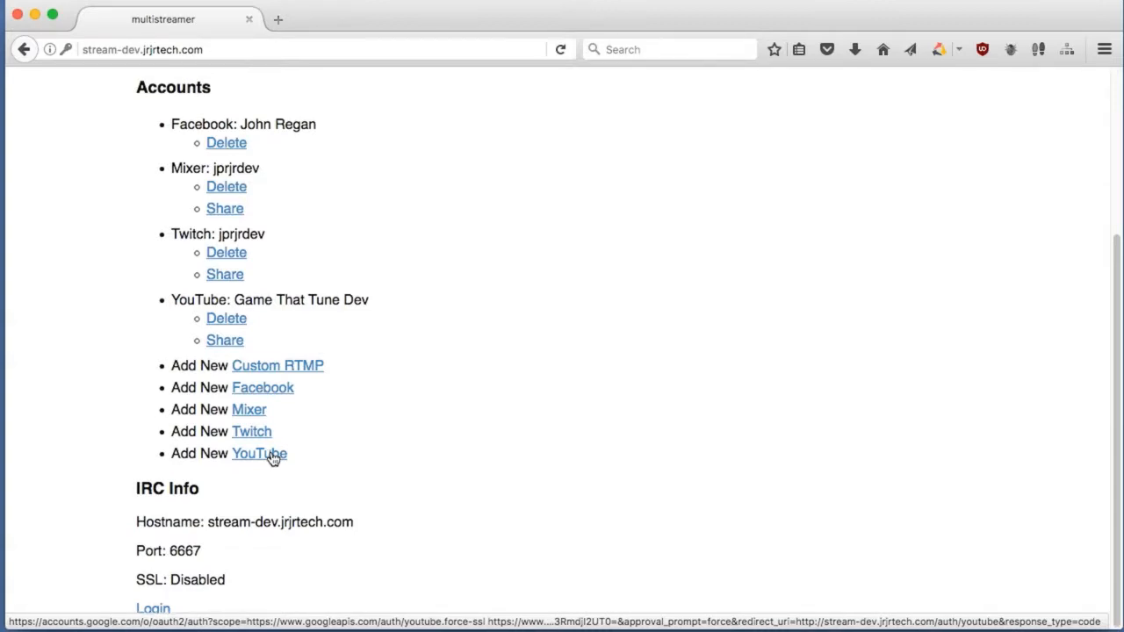
scroll(272, 457, up, 1)
scroll(272, 456, up, 1)
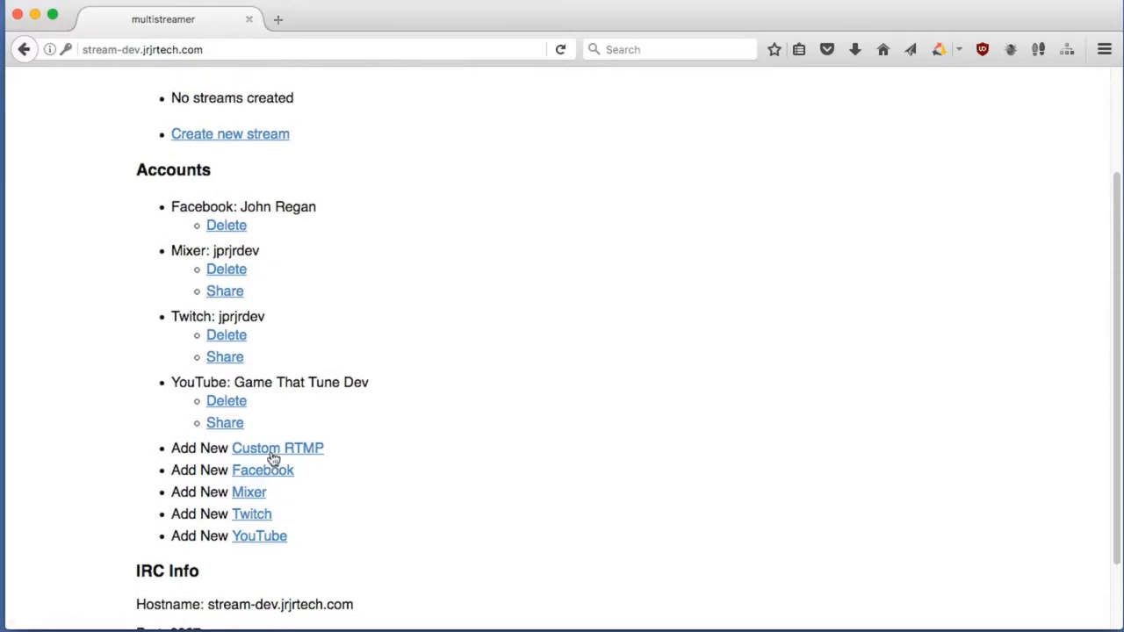
scroll(272, 457, up, 2)
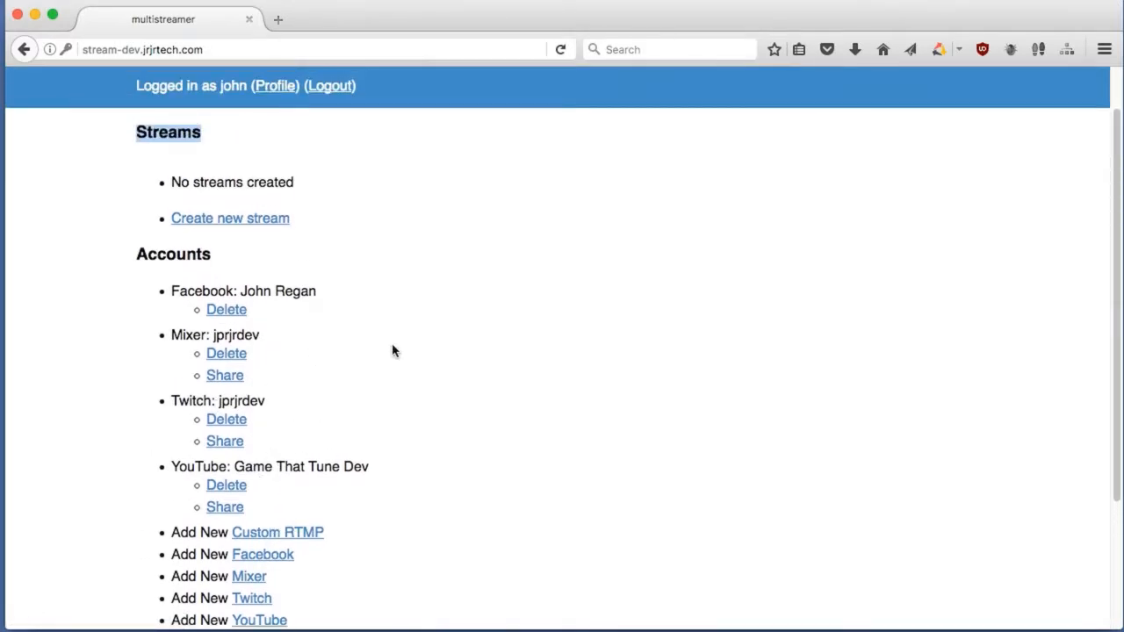
scroll(393, 351, down, 2)
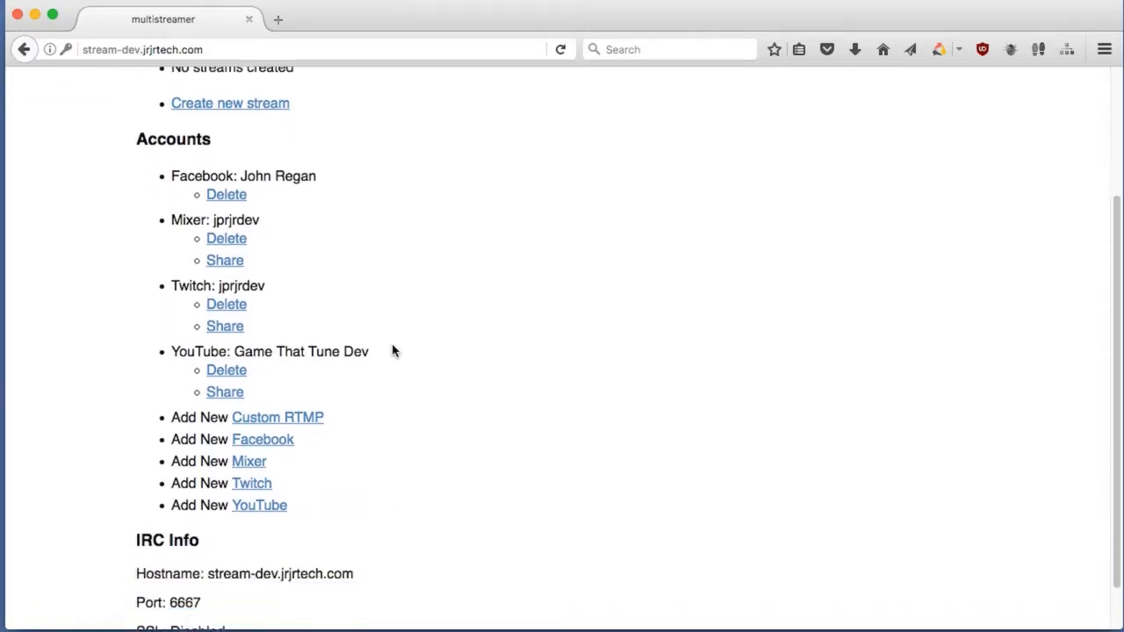
scroll(392, 351, up, 2)
scroll(393, 351, down, 1)
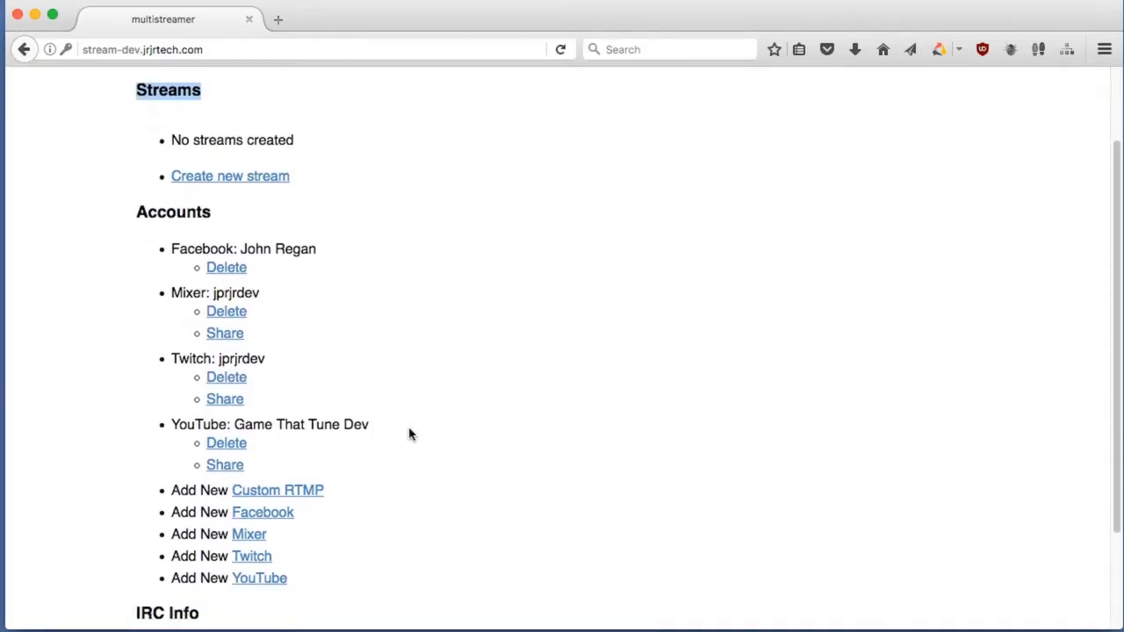
scroll(408, 433, up, 2)
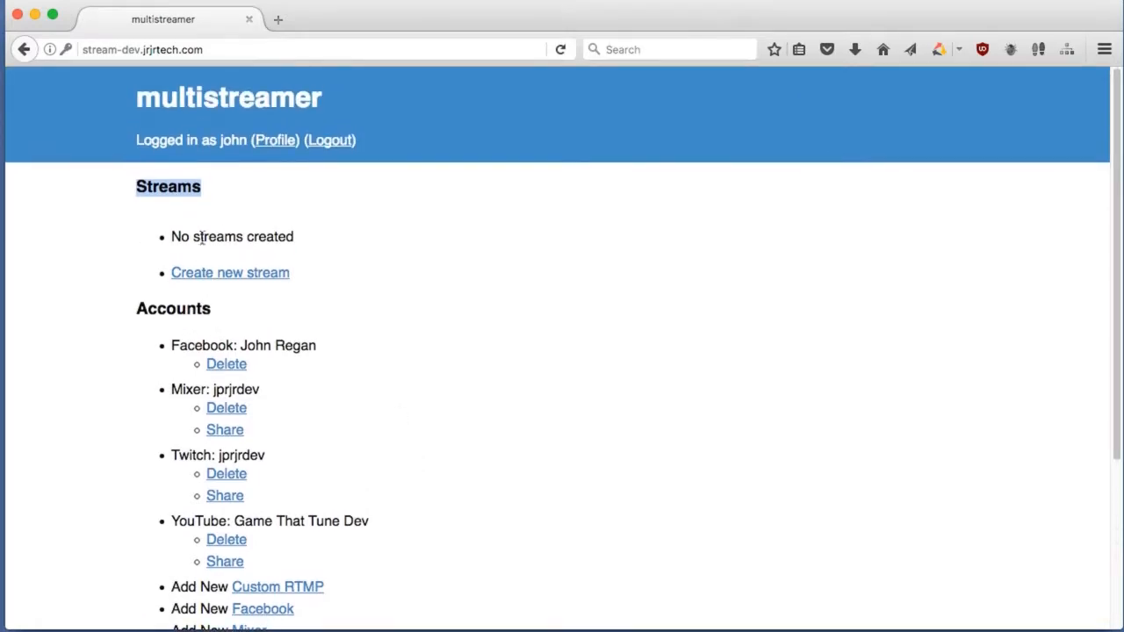
click(295, 252)
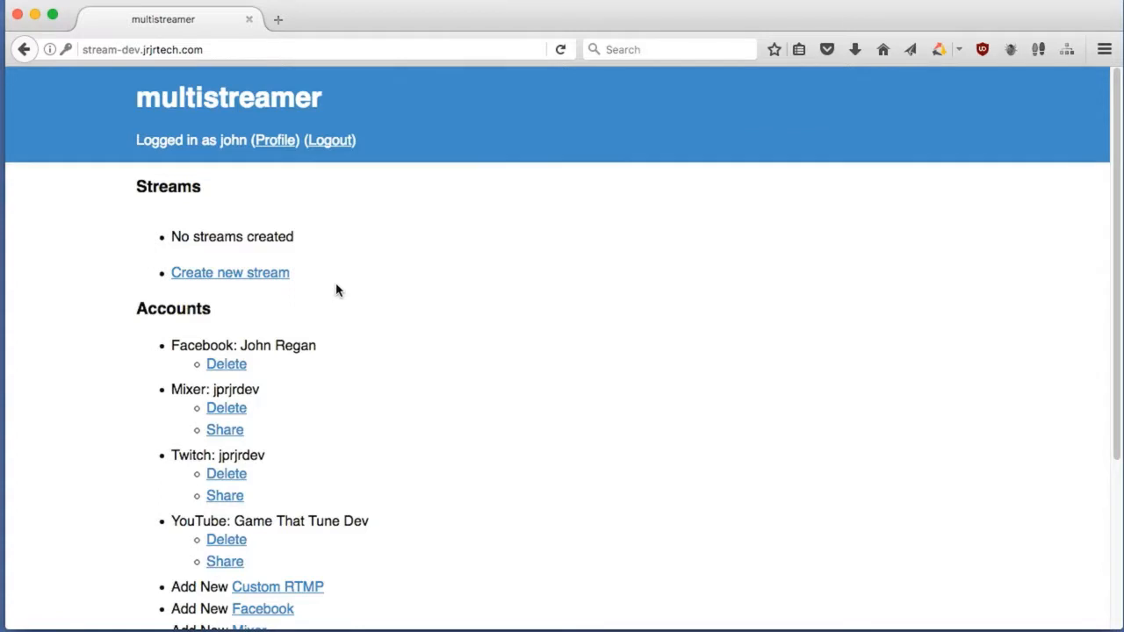
scroll(258, 326, down, 5)
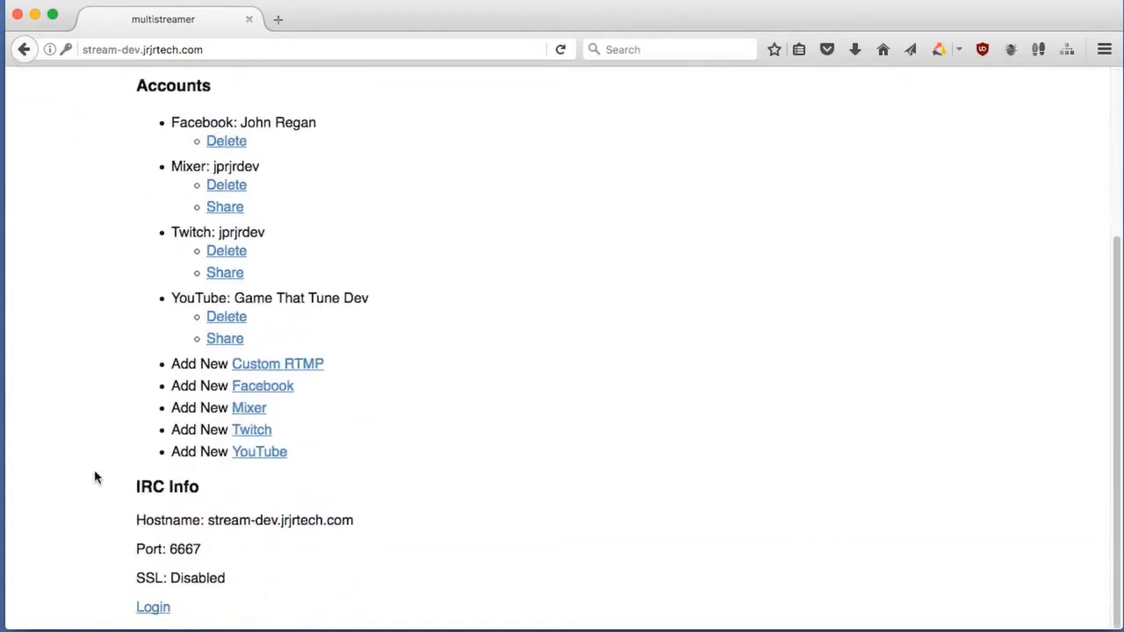
scroll(176, 487, up, 3)
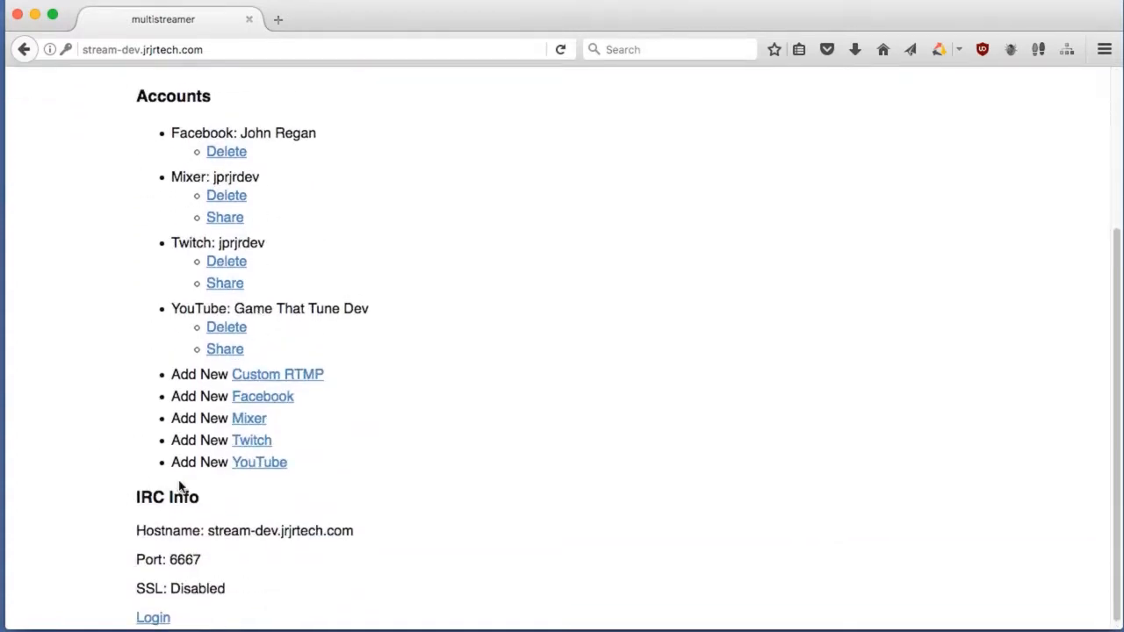
scroll(176, 487, up, 3)
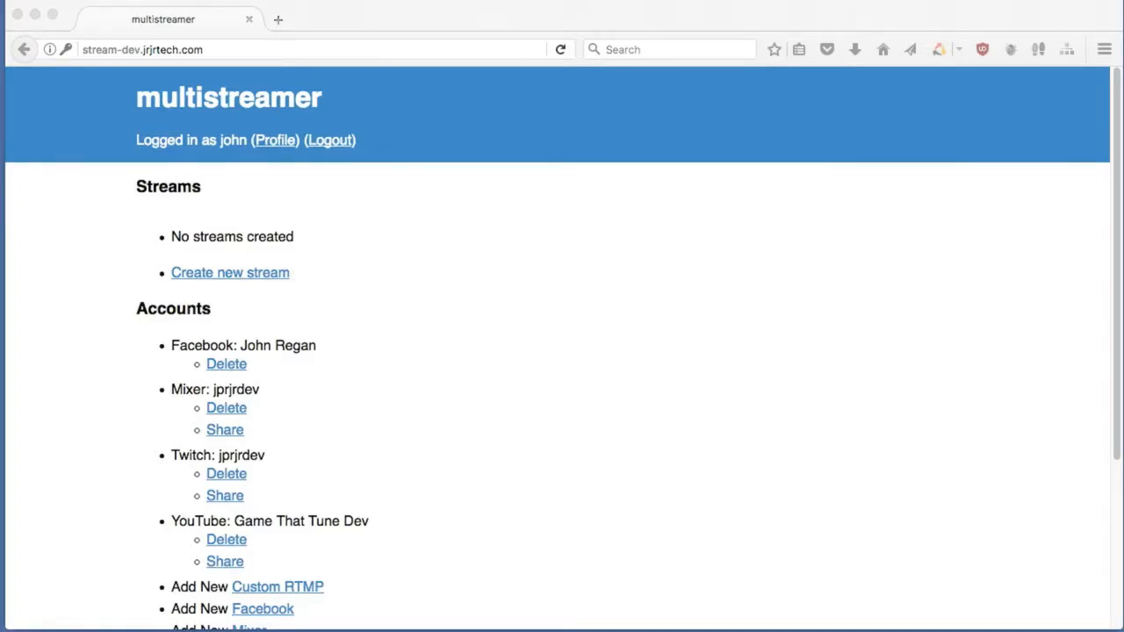
Create a new stream named "My First Stream Yay" with Require Preview before going live set to No, and dismiss the notice
click(287, 249)
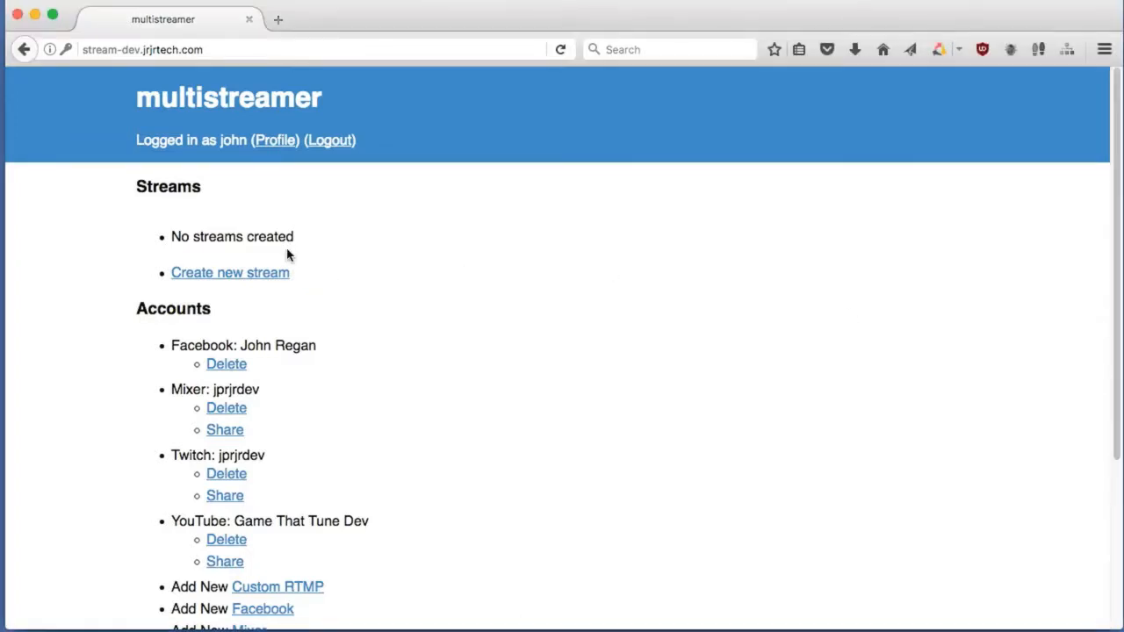
click(210, 277)
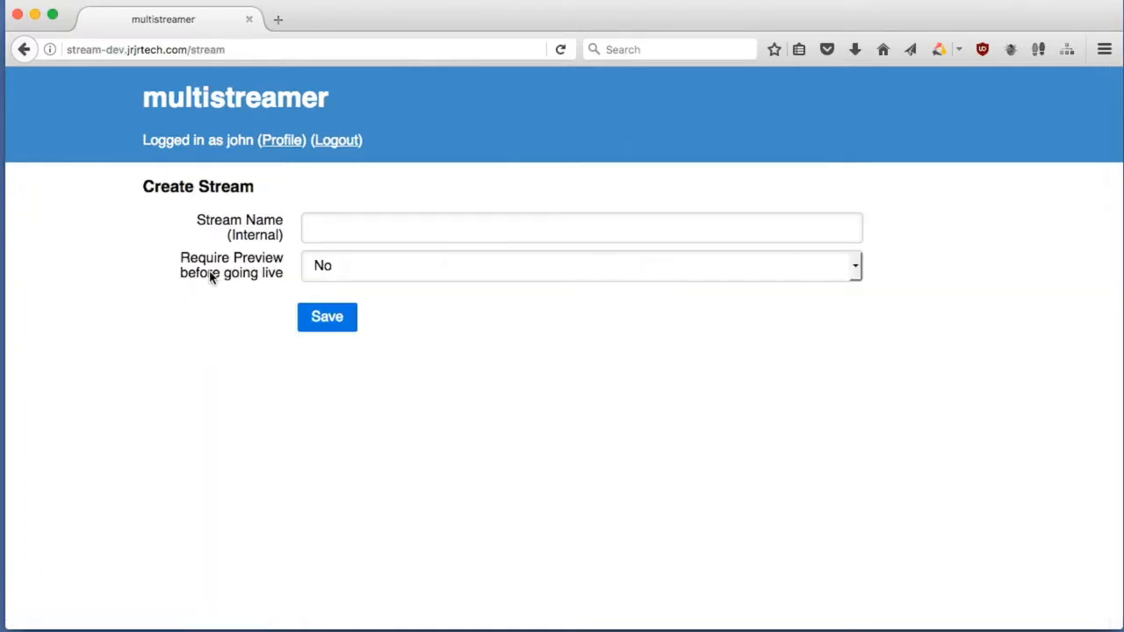
click(318, 237)
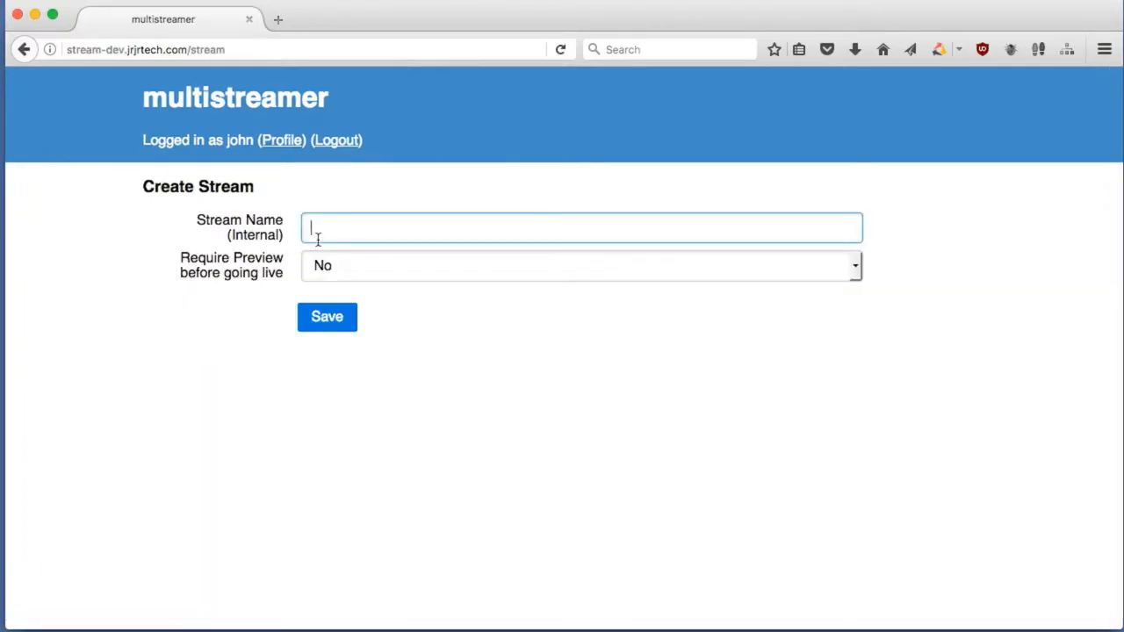
text(My )
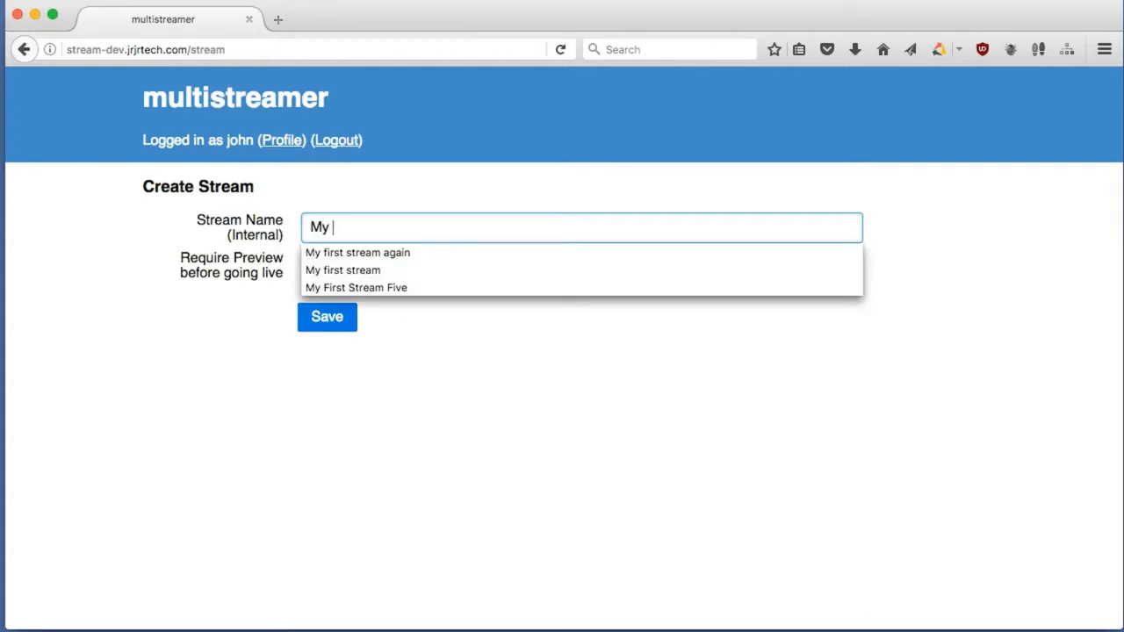
text(First Stream Yay)
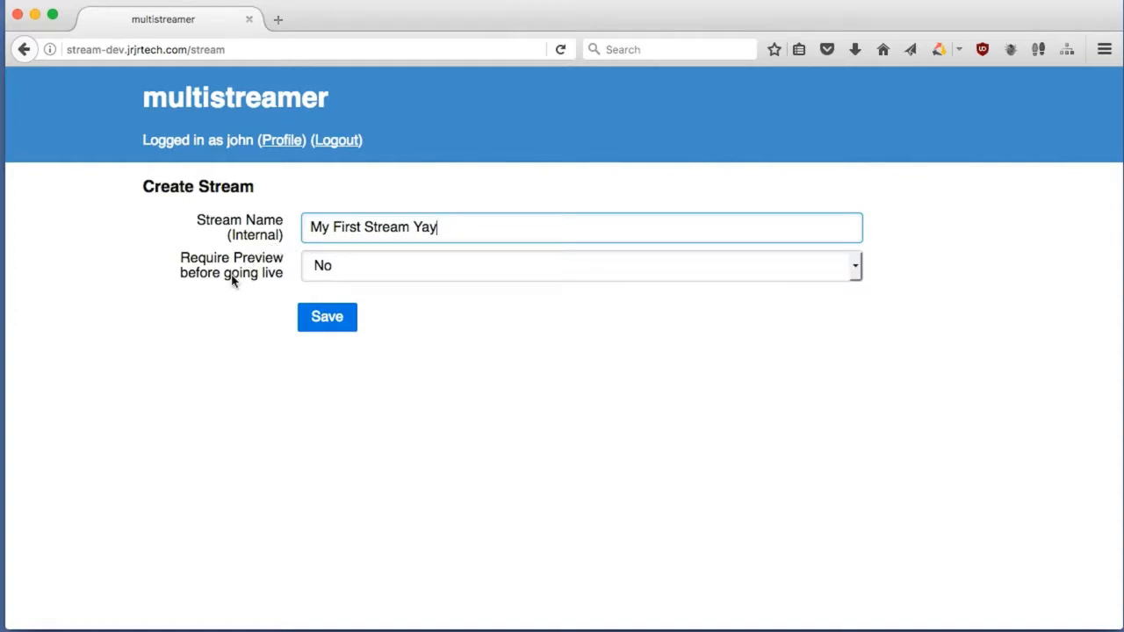
click(232, 323)
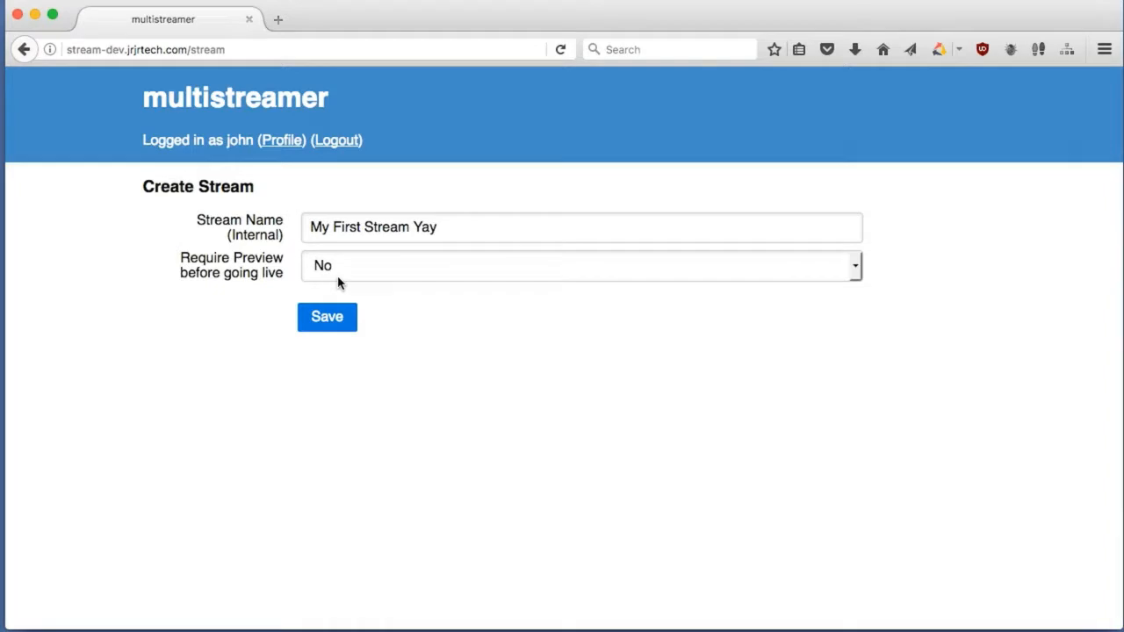
click(327, 321)
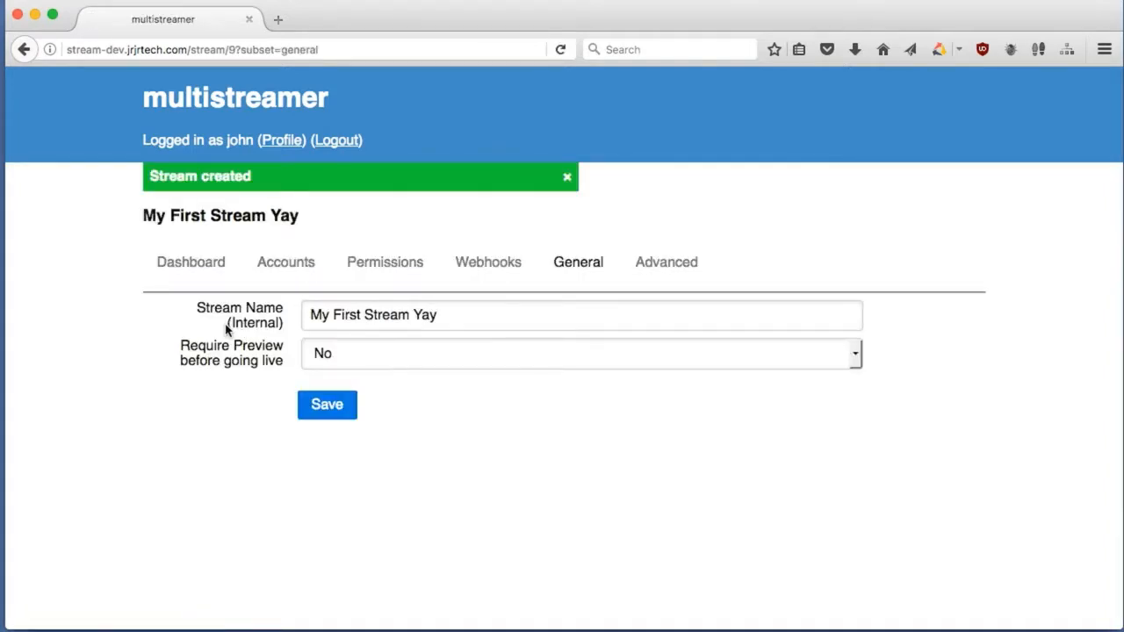
click(567, 178)
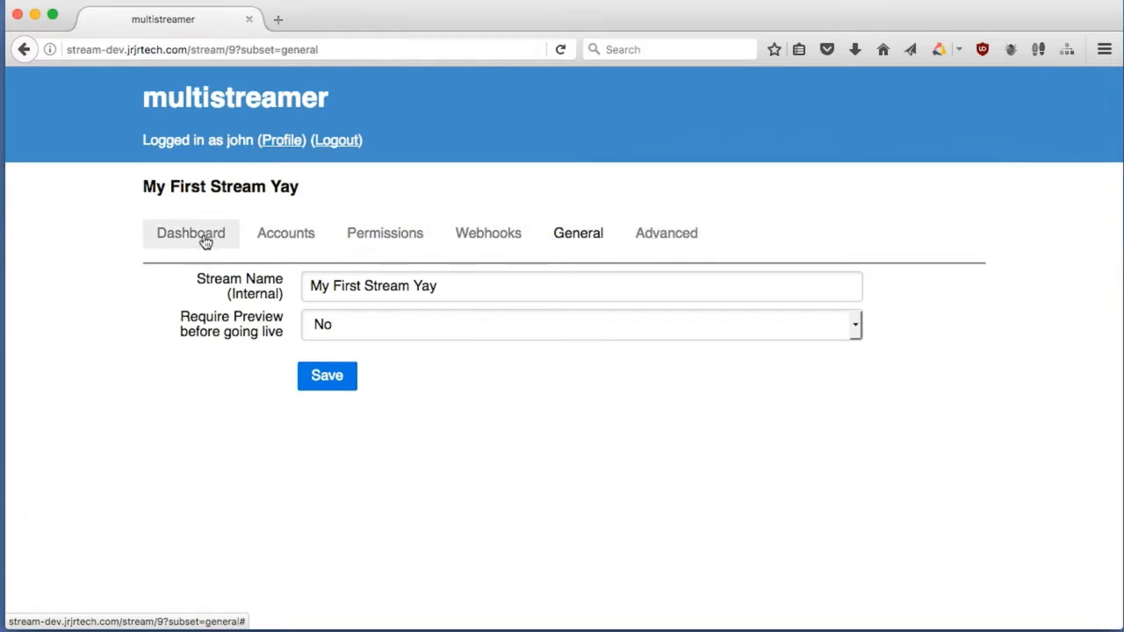
View the new stream's dashboard and its delete confirmation page from the home page, returning home without deleting it
click(214, 97)
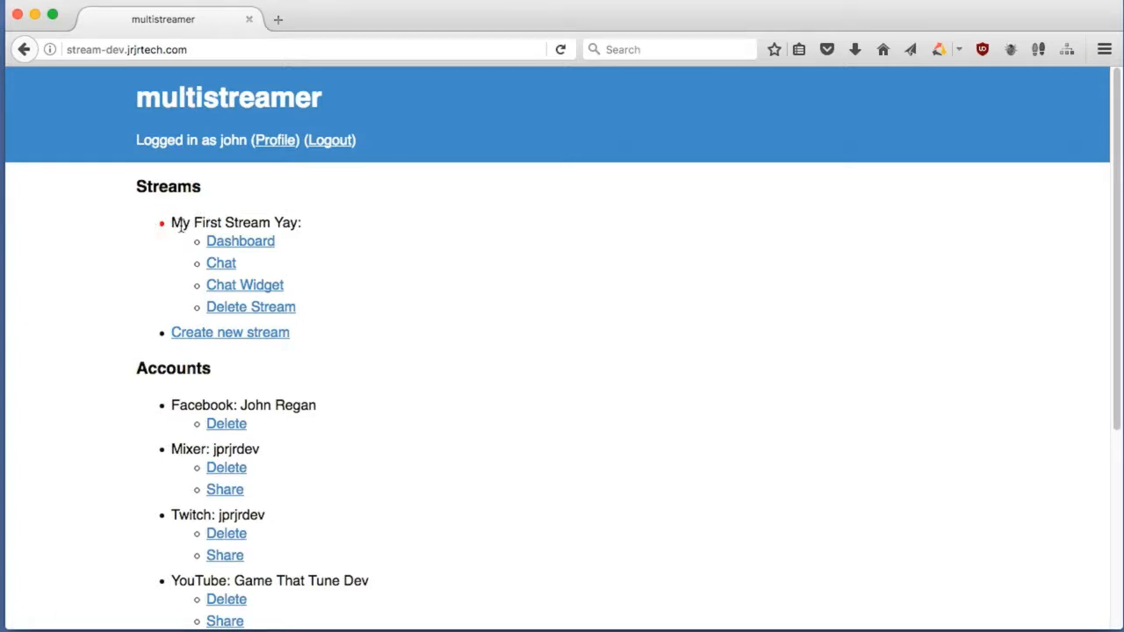
click(241, 248)
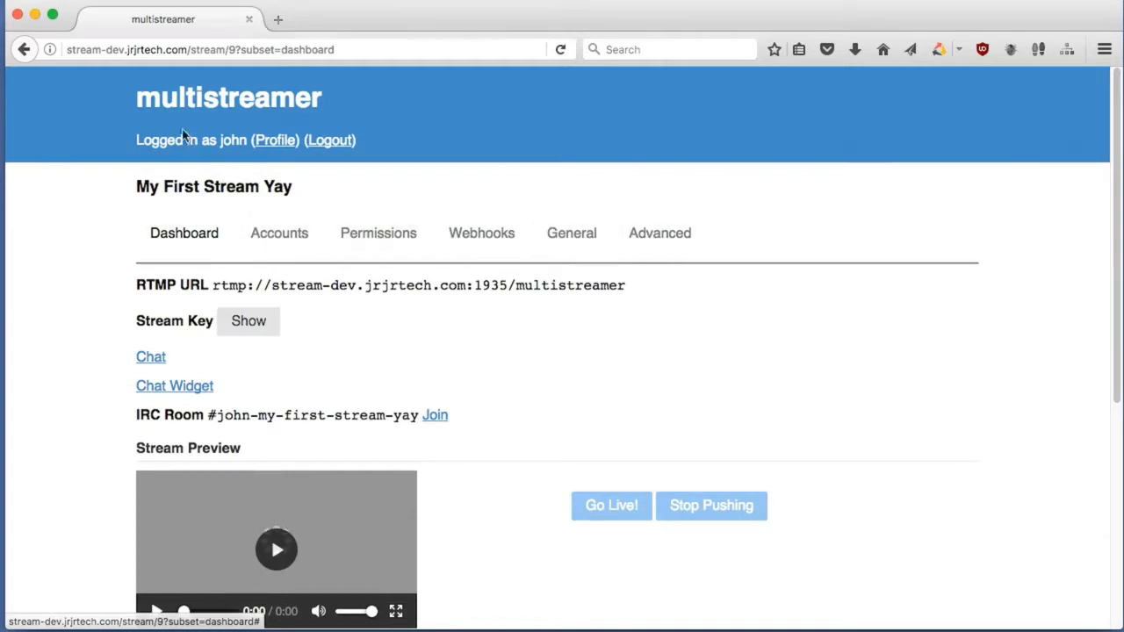
click(168, 98)
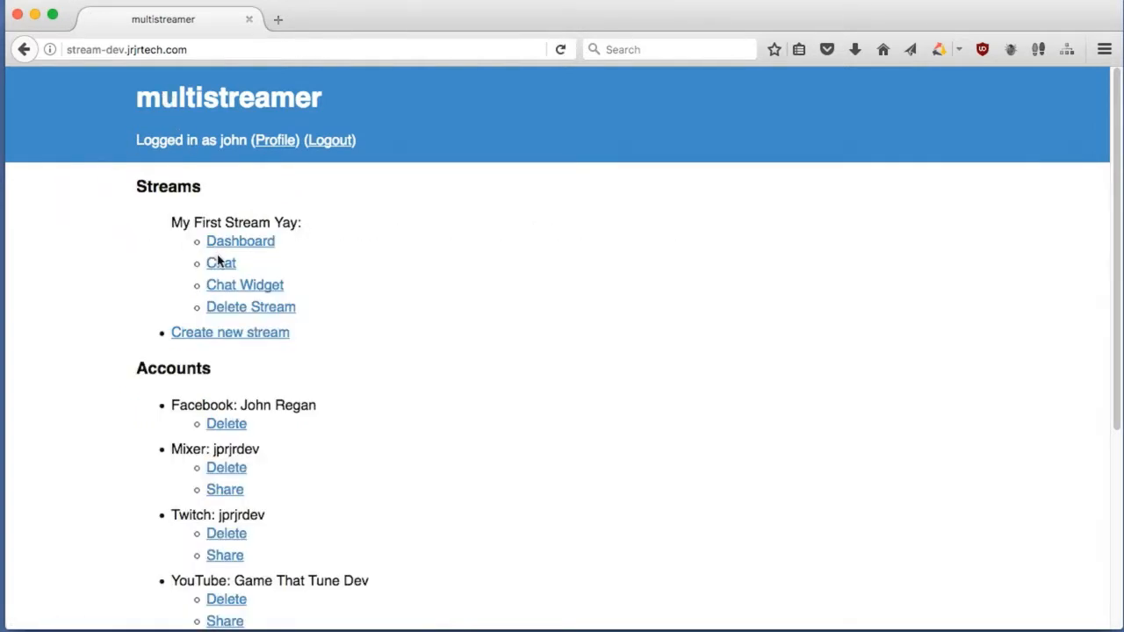
click(235, 309)
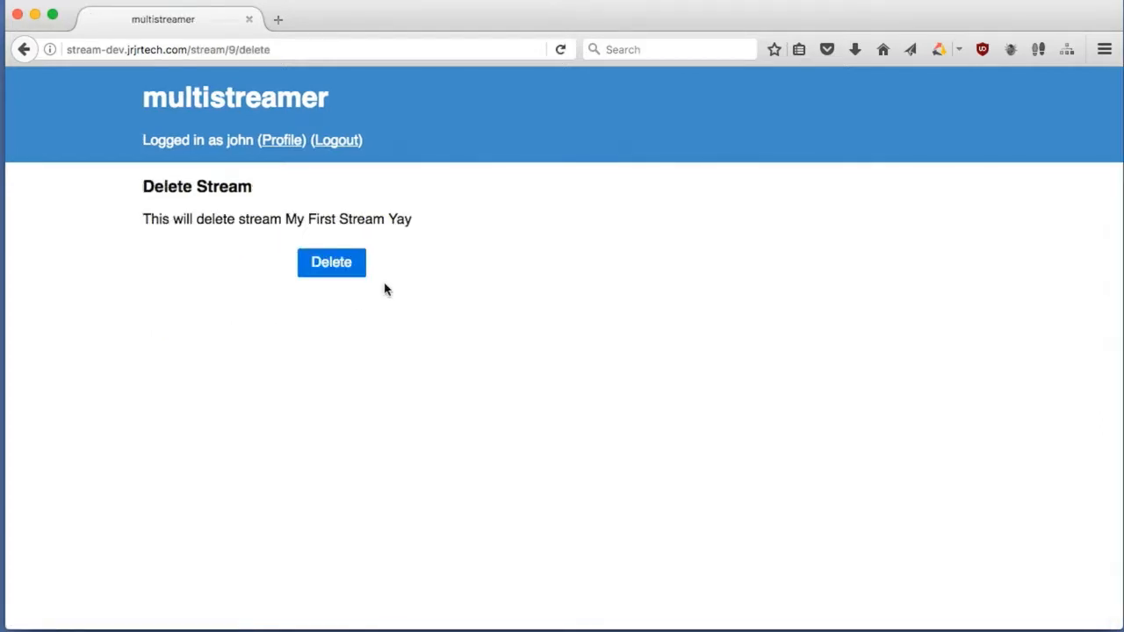
click(266, 116)
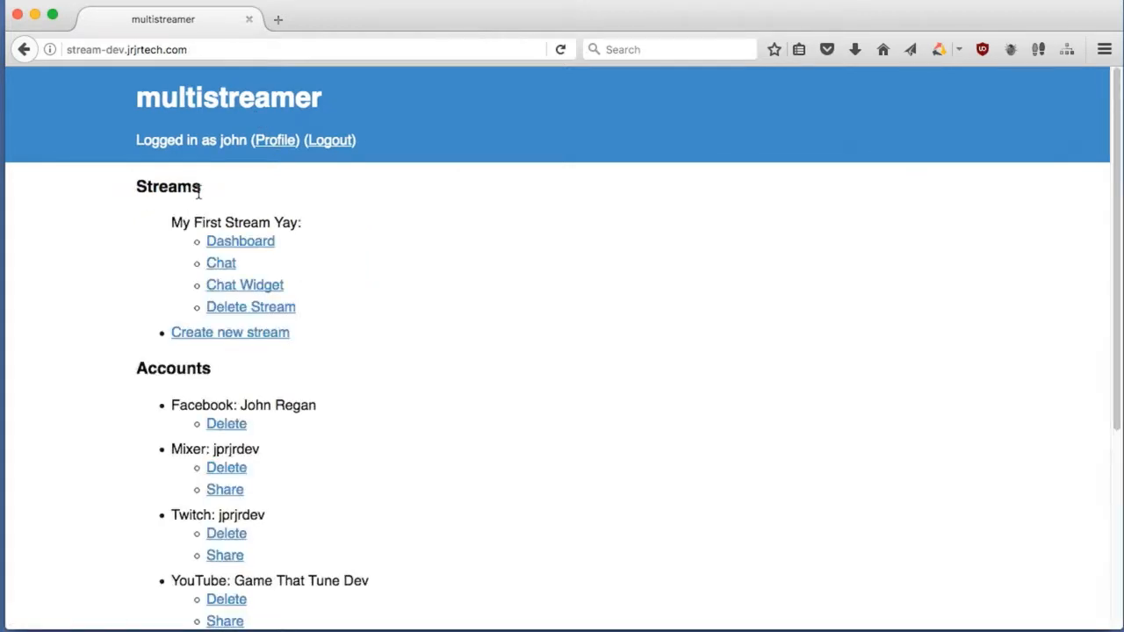
Open the dashboard of My First Stream Yay, reveal its stream key and look over the stream details
click(247, 243)
click(246, 323)
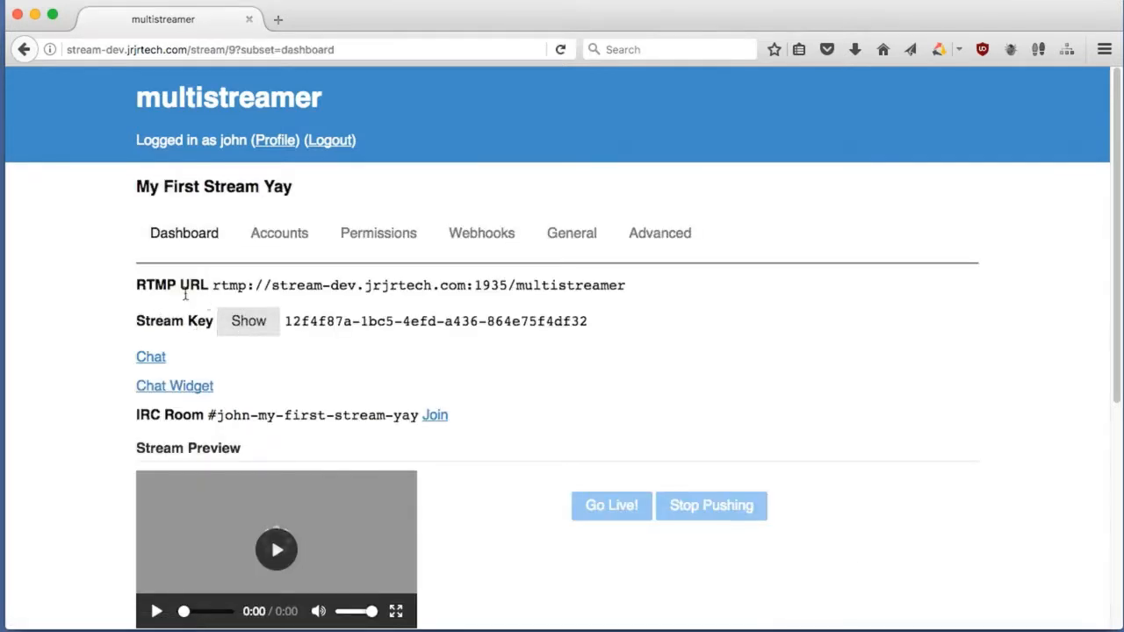
double_click(332, 321)
scroll(340, 336, down, 3)
scroll(341, 337, up, 2)
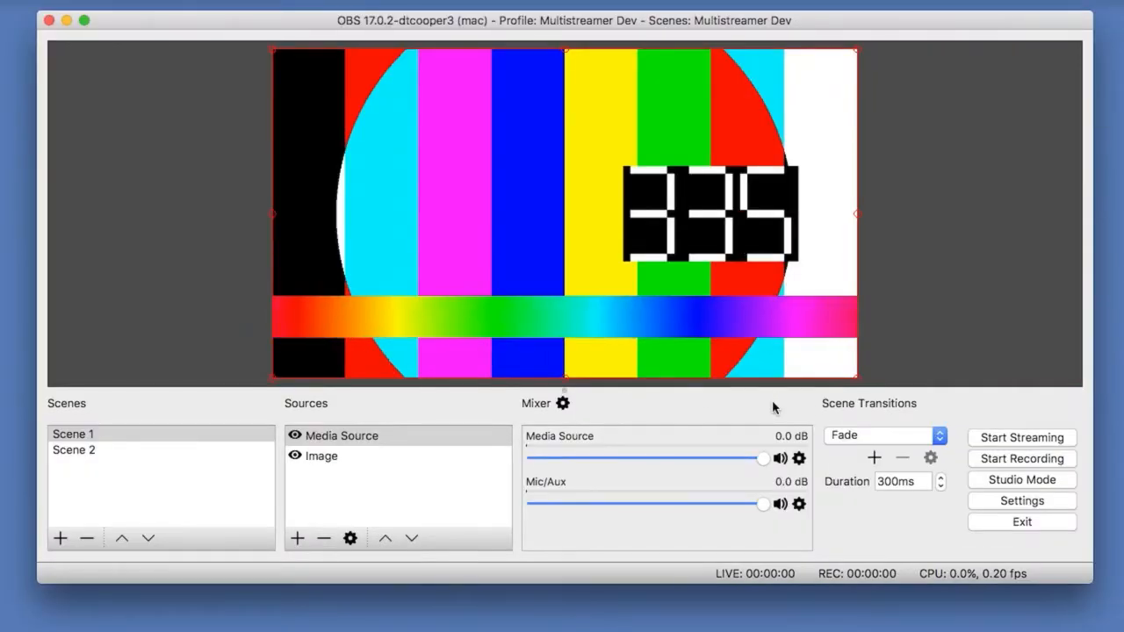
Switch to OBS, select Scene 2, and open the Stream settings with Custom Streaming Server as the stream type
click(233, 451)
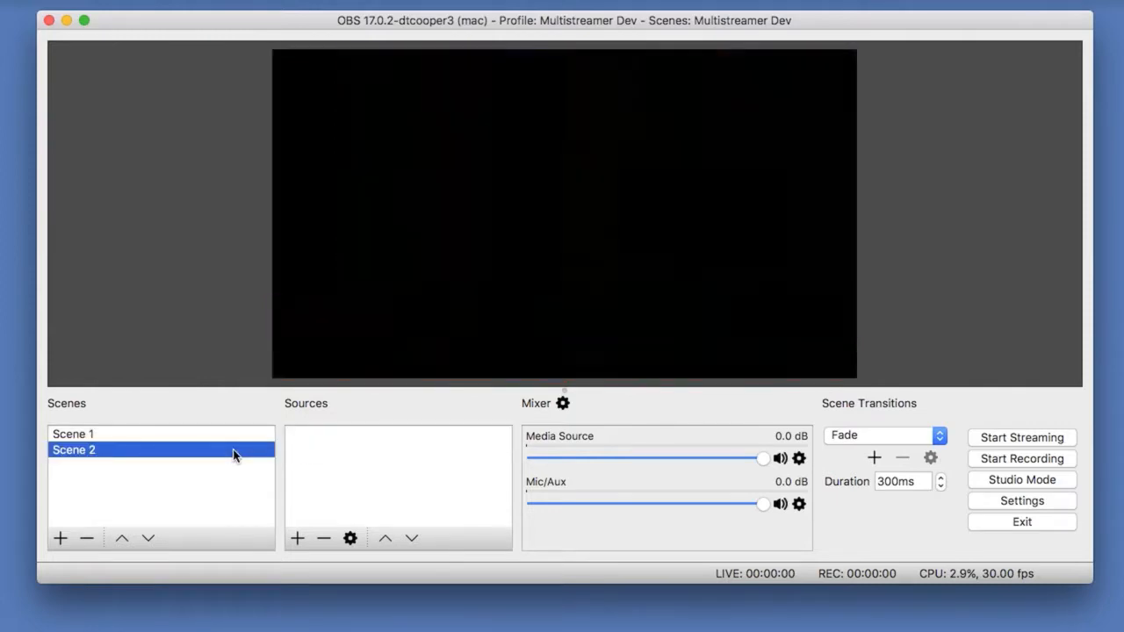
click(1024, 501)
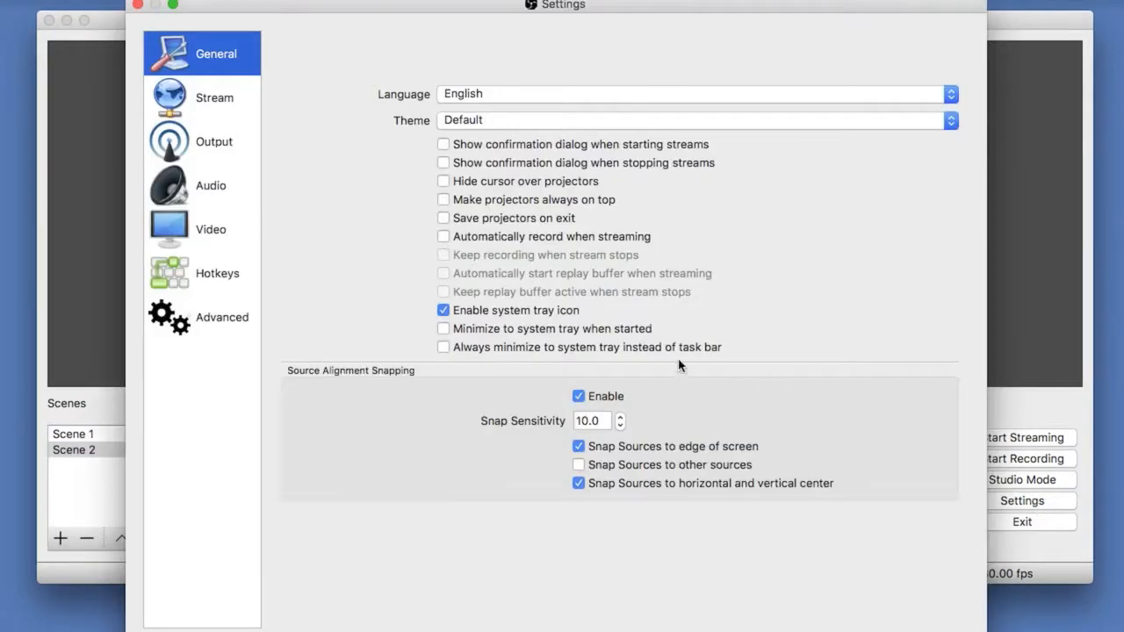
click(227, 100)
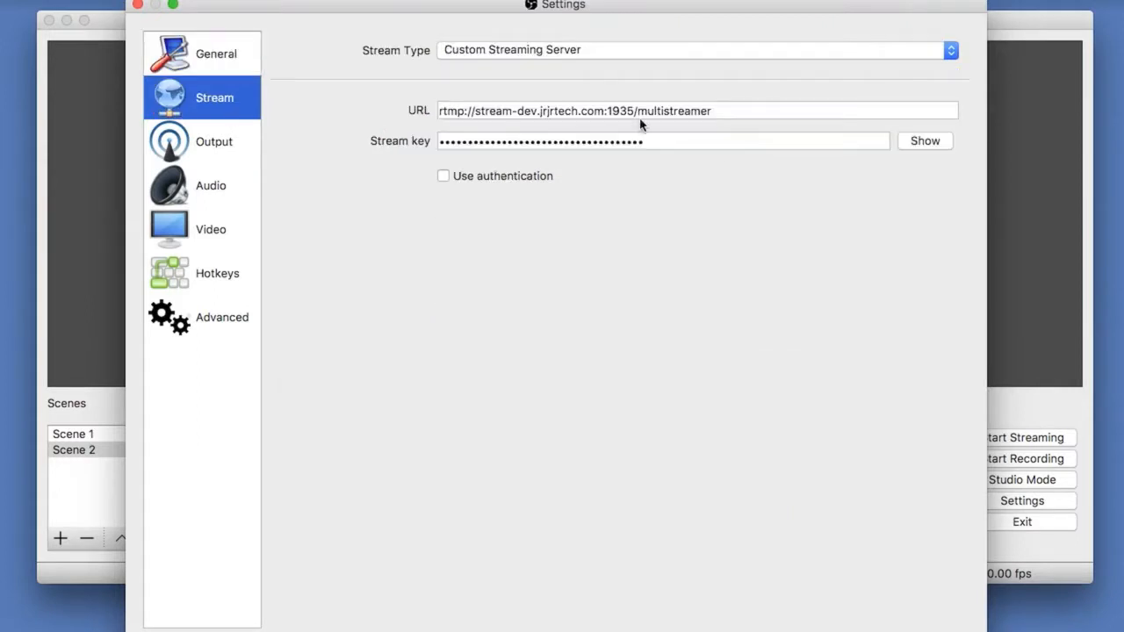
click(584, 57)
click(583, 56)
Clear the existing URL and stream key of the custom streaming server
drag(710, 110, 393, 116)
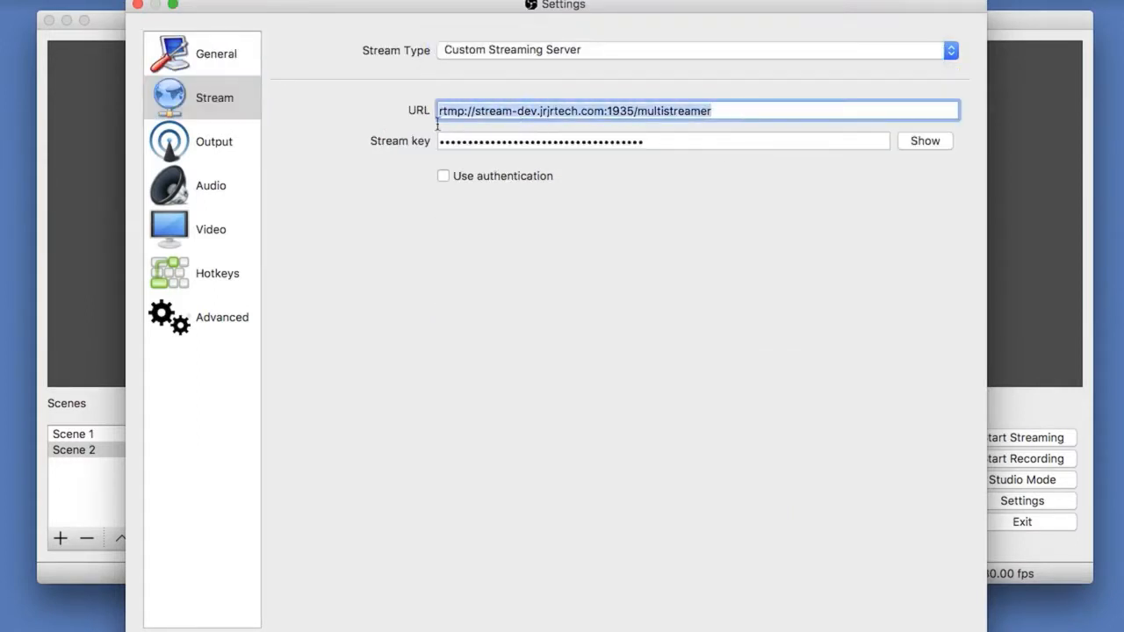
key(BackSpace)
key(Tab)
key(BackSpace)
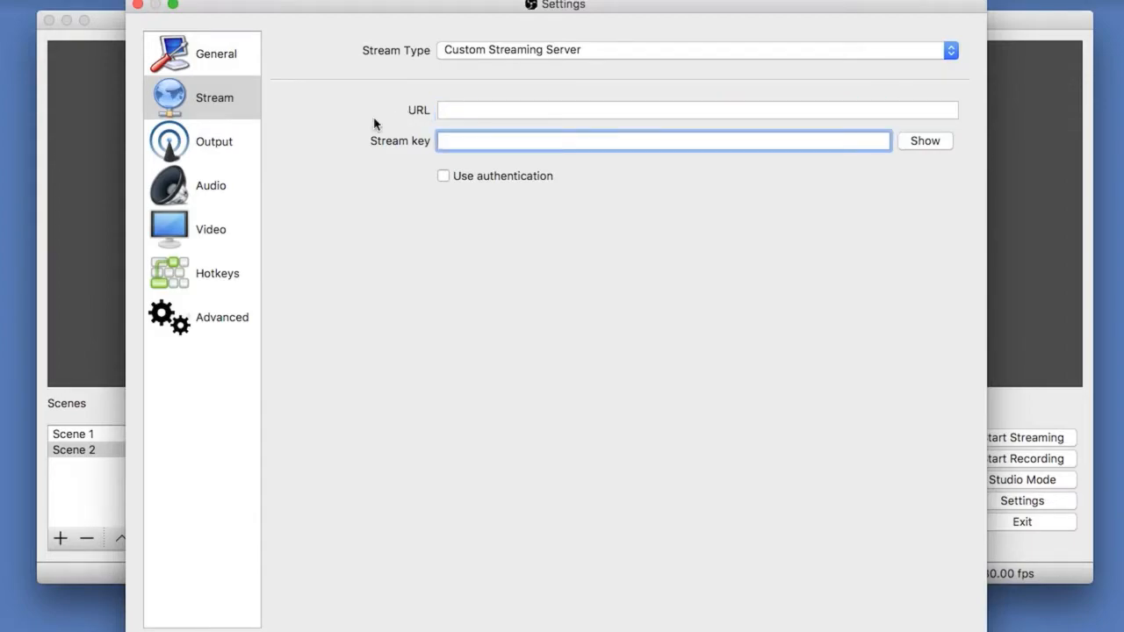
Copy the RTMP URL rtmp://stream-dev.jrjrtech.com:1935/multistreamer from the multistreamer dashboard into the server URL in OBS
key(ctrl+Left)
click(220, 245)
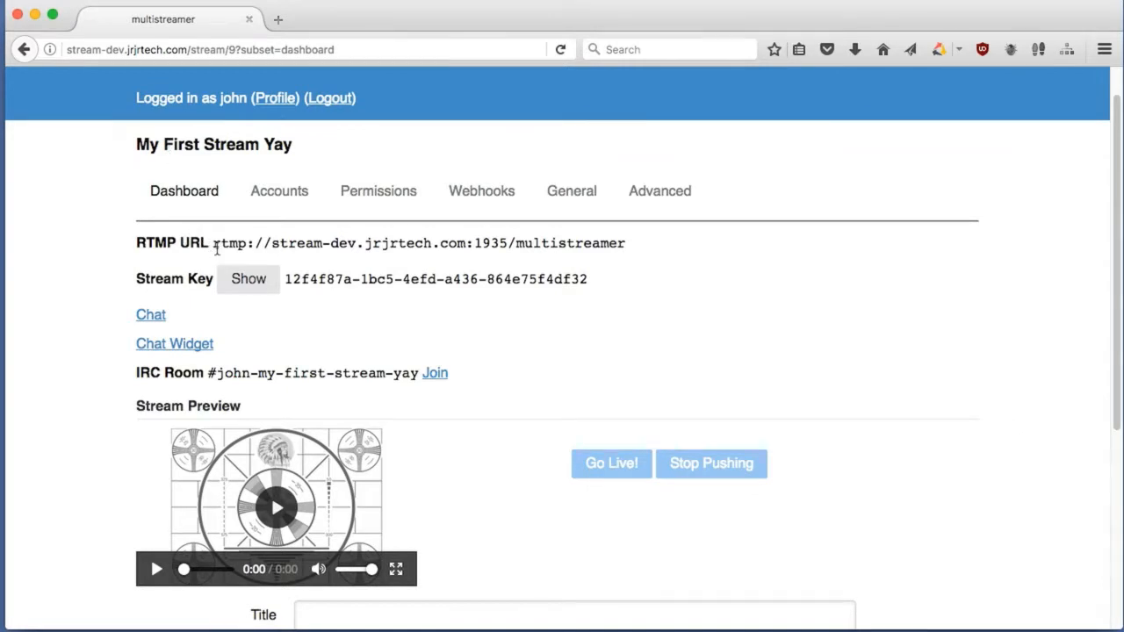
drag(211, 244, 636, 256)
key(super+c)
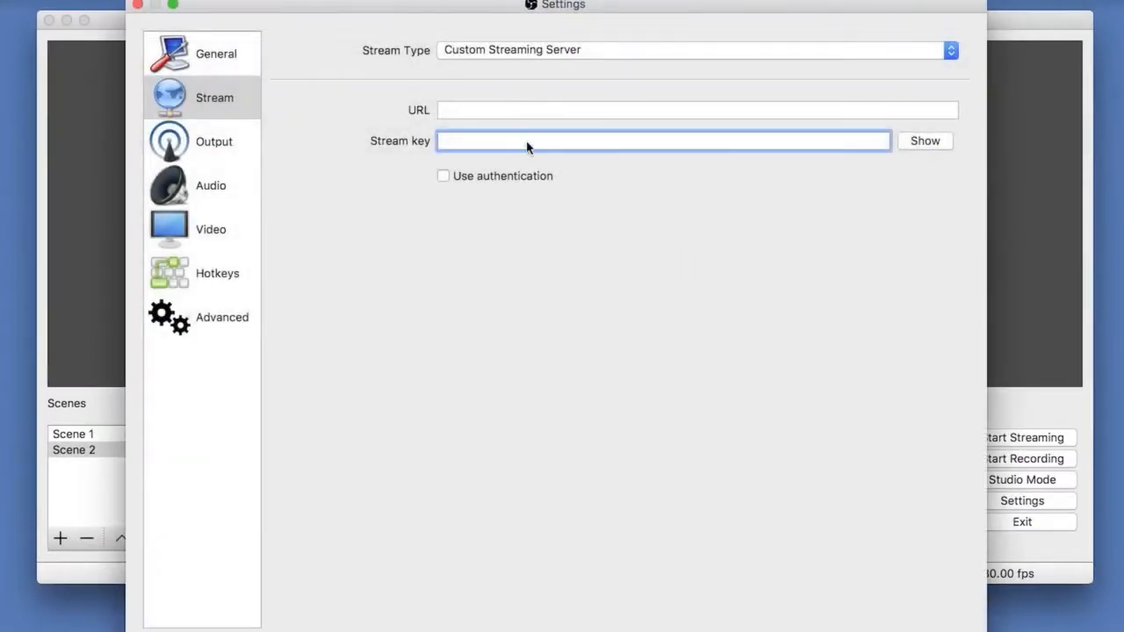
click(493, 107)
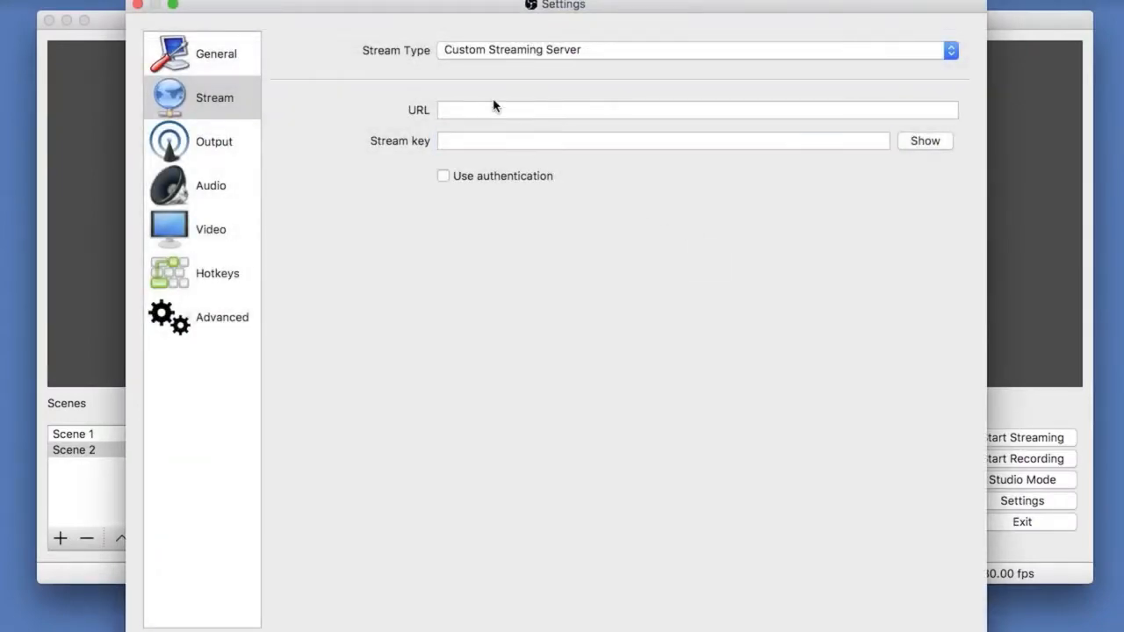
key(super+v)
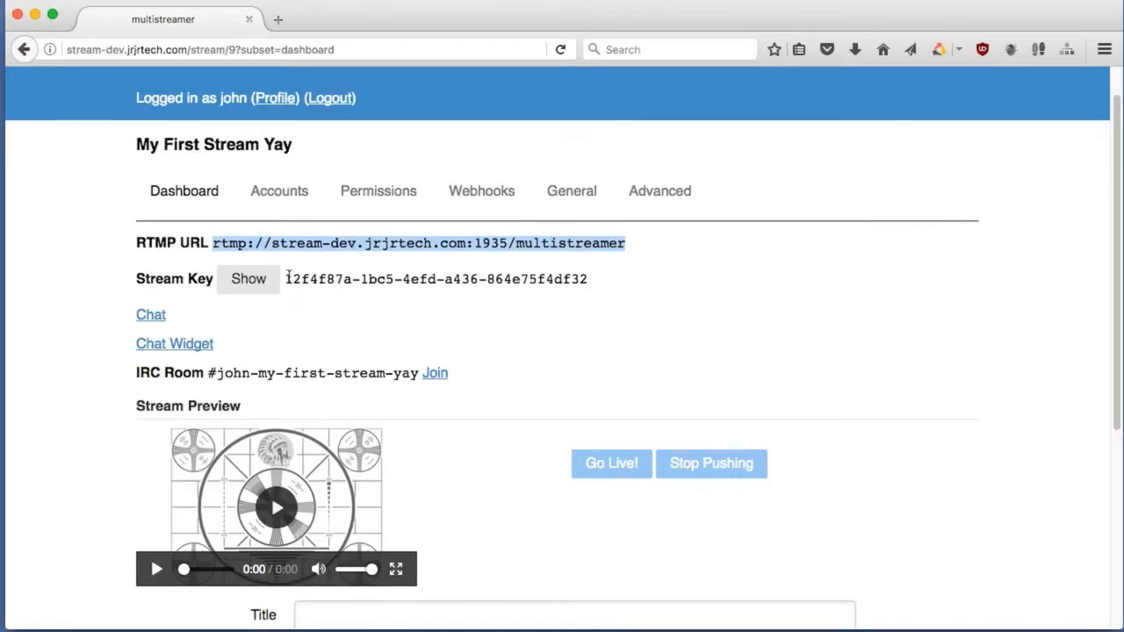
Copy the stream key from the multistreamer dashboard into the stream key setting in OBS, and return to the dashboard
mouse_move(288, 279)
mouse_down()
mouse_move(597, 282)
mouse_move(285, 284)
mouse_up()
click(595, 283)
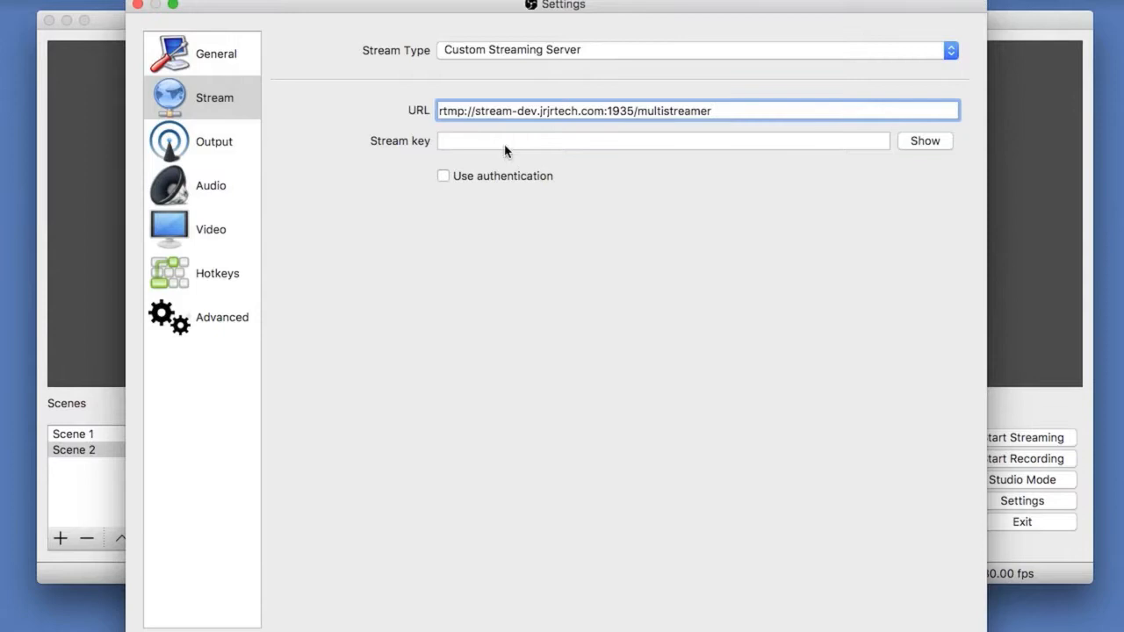
click(518, 145)
key(super+v)
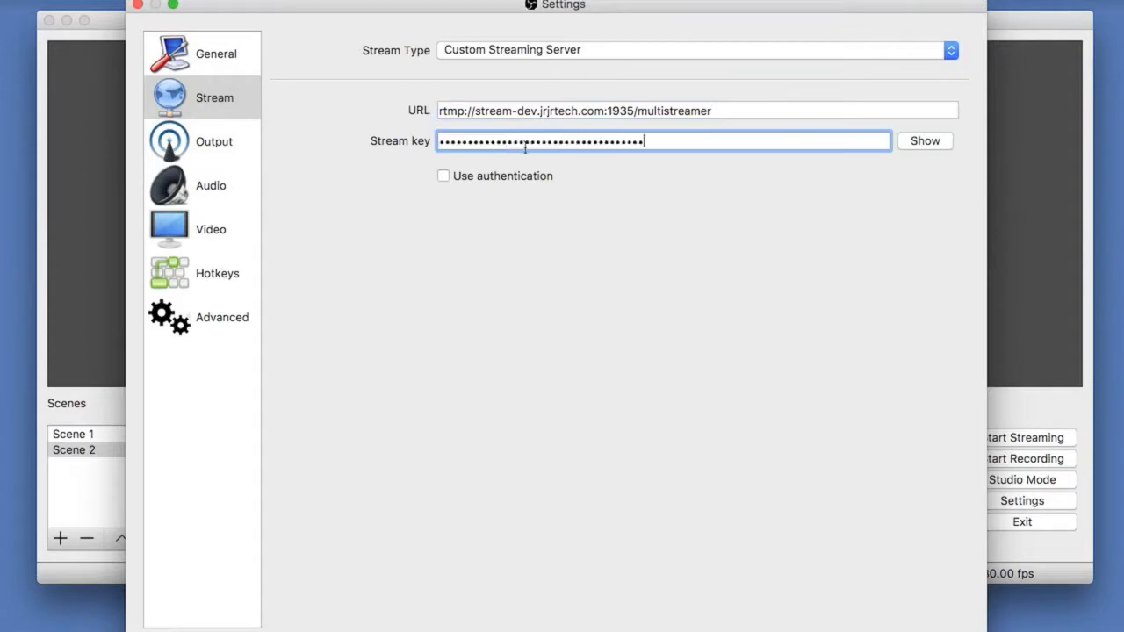
click(899, 143)
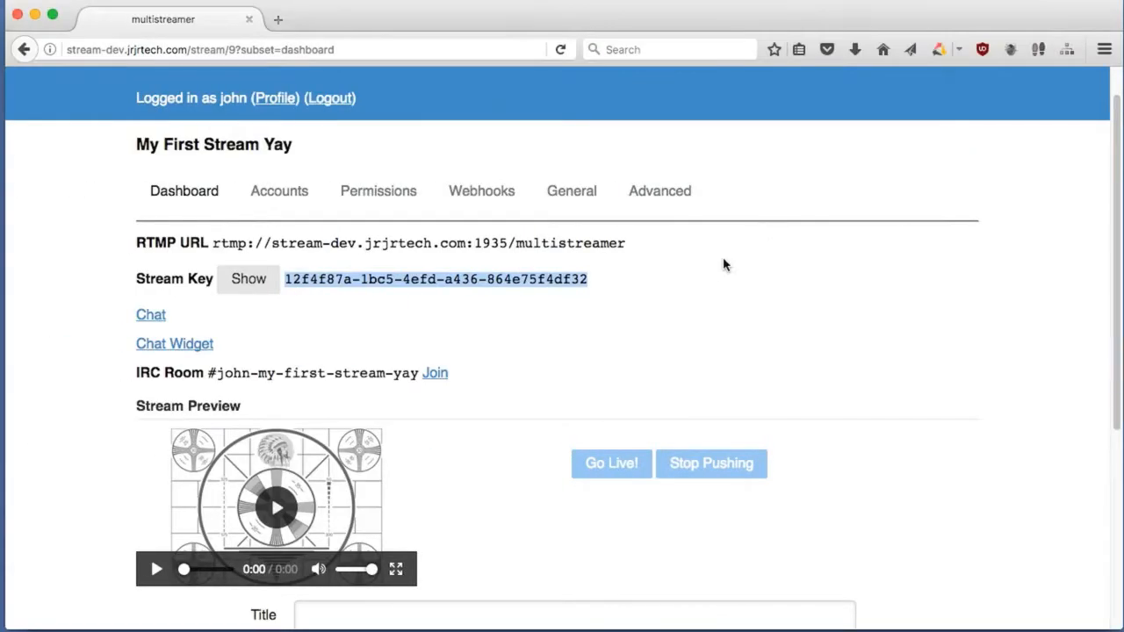
click(718, 269)
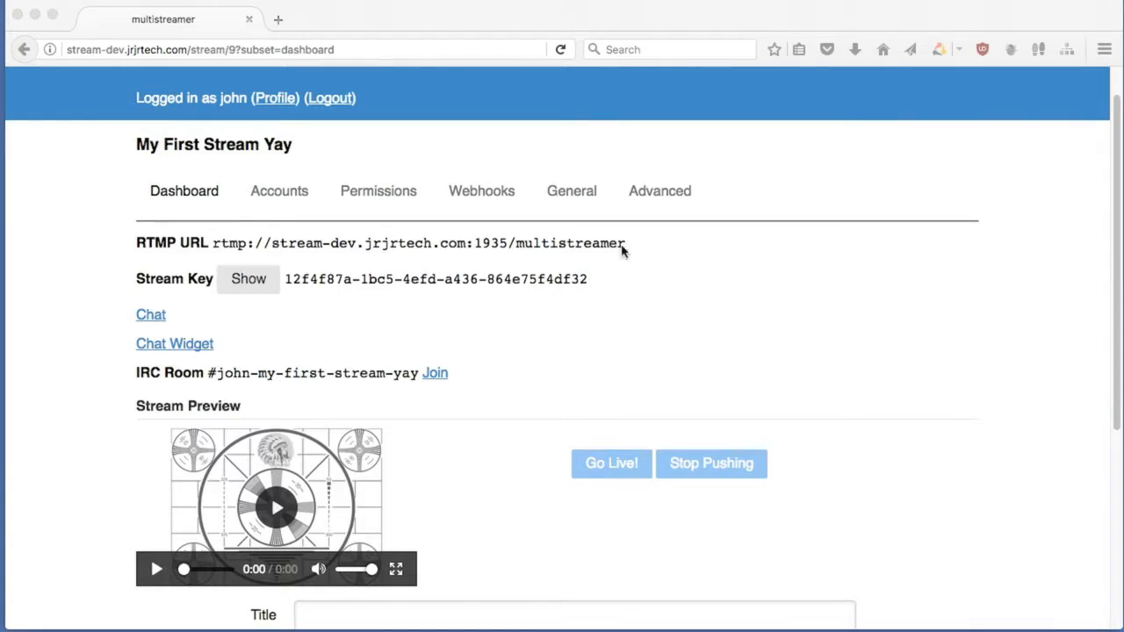
Look over the stream's account options, dismissing the saved-settings notice, and check which metadata fields its dashboard offers
click(87, 195)
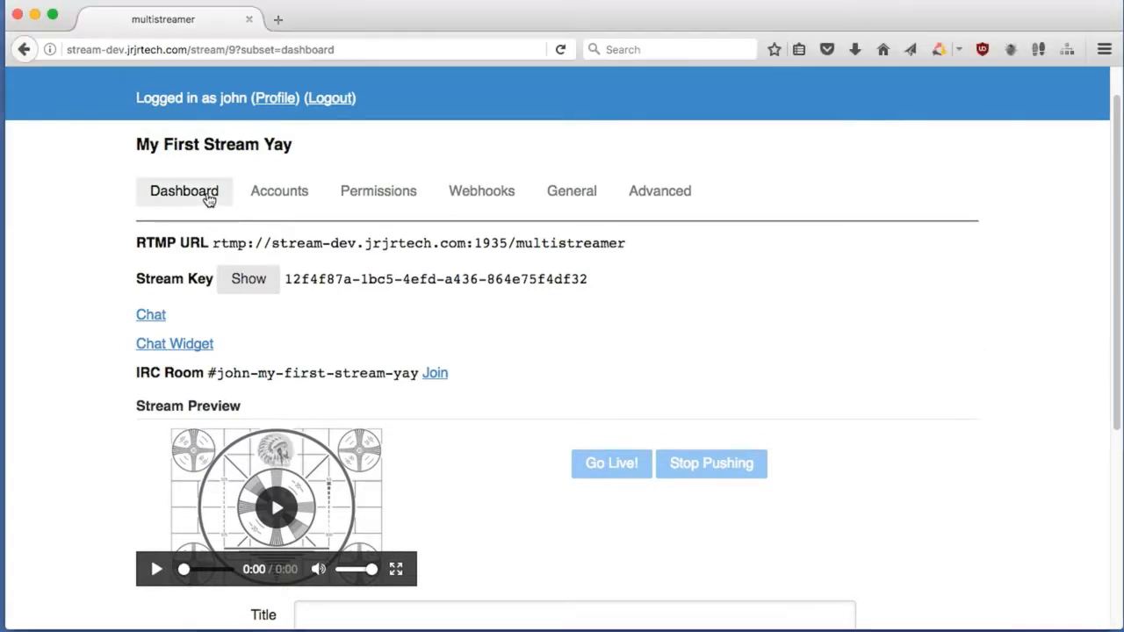
click(268, 198)
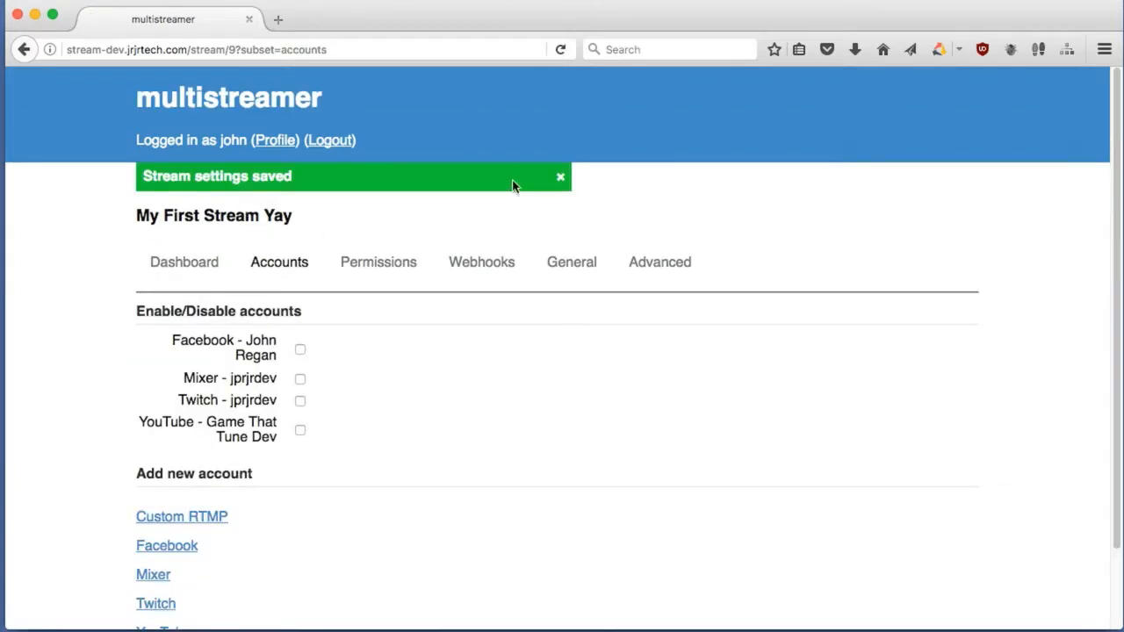
click(561, 179)
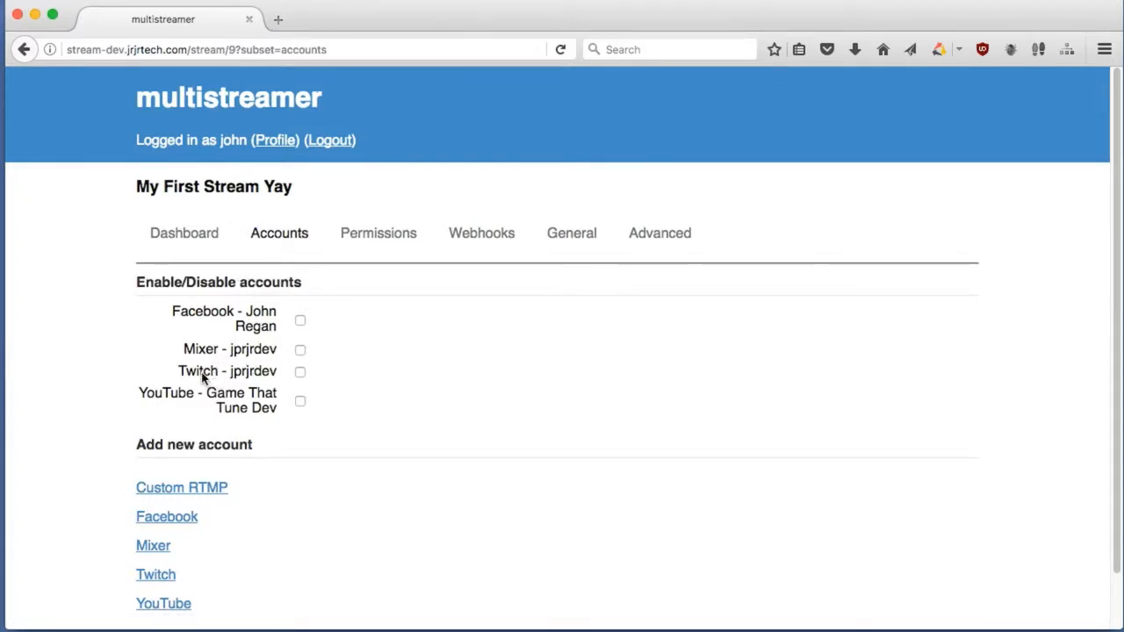
scroll(202, 376, down, 2)
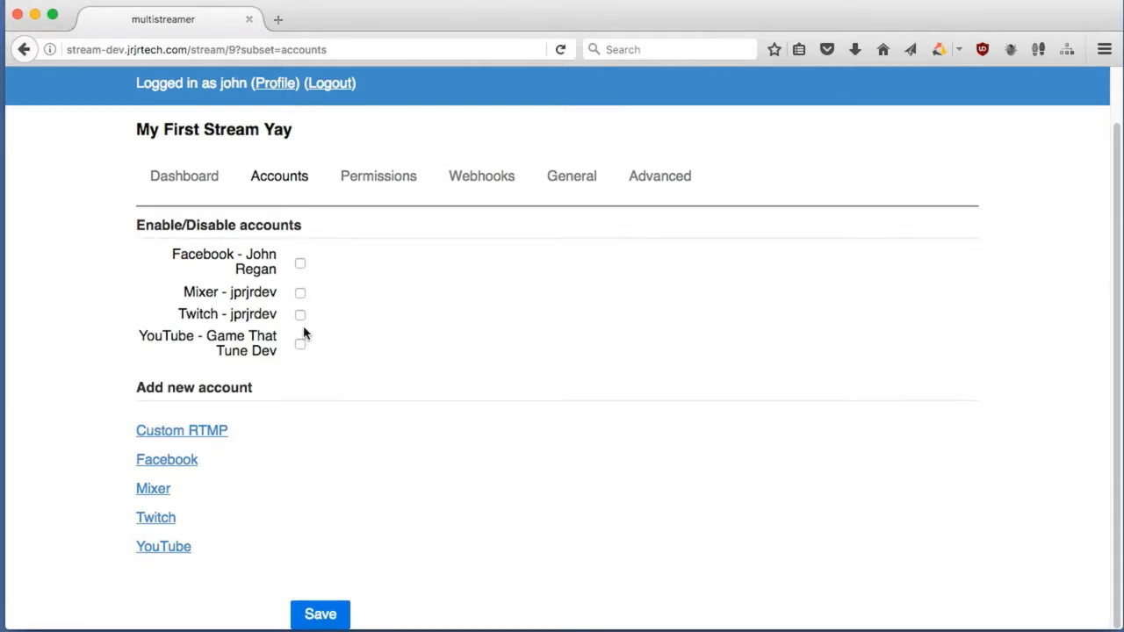
click(186, 178)
scroll(118, 307, down, 5)
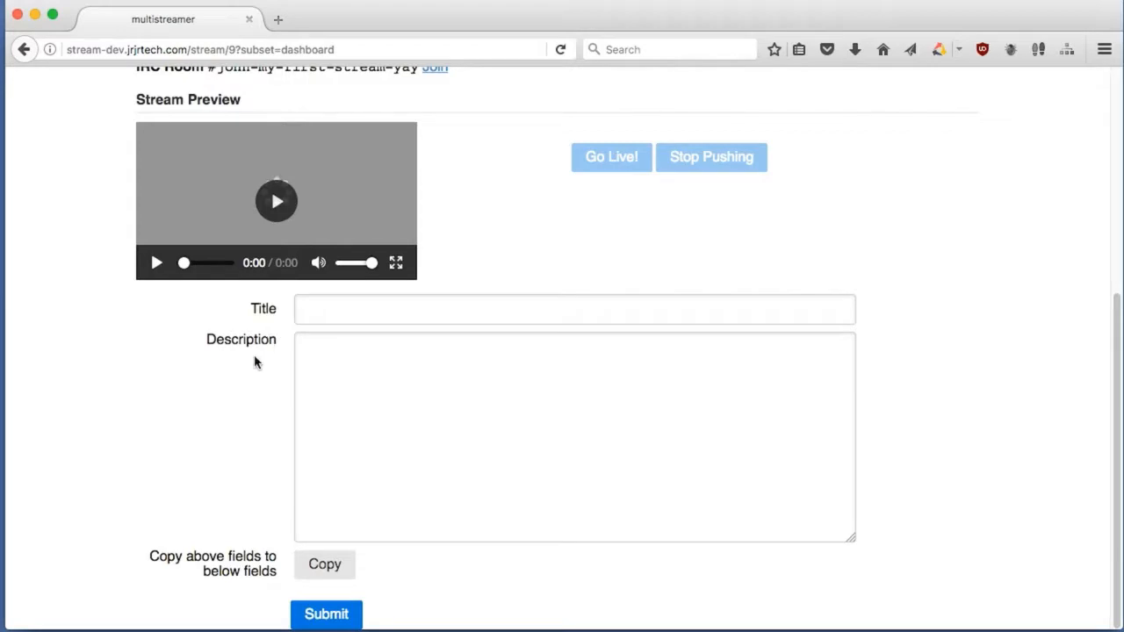
scroll(216, 499, up, 4)
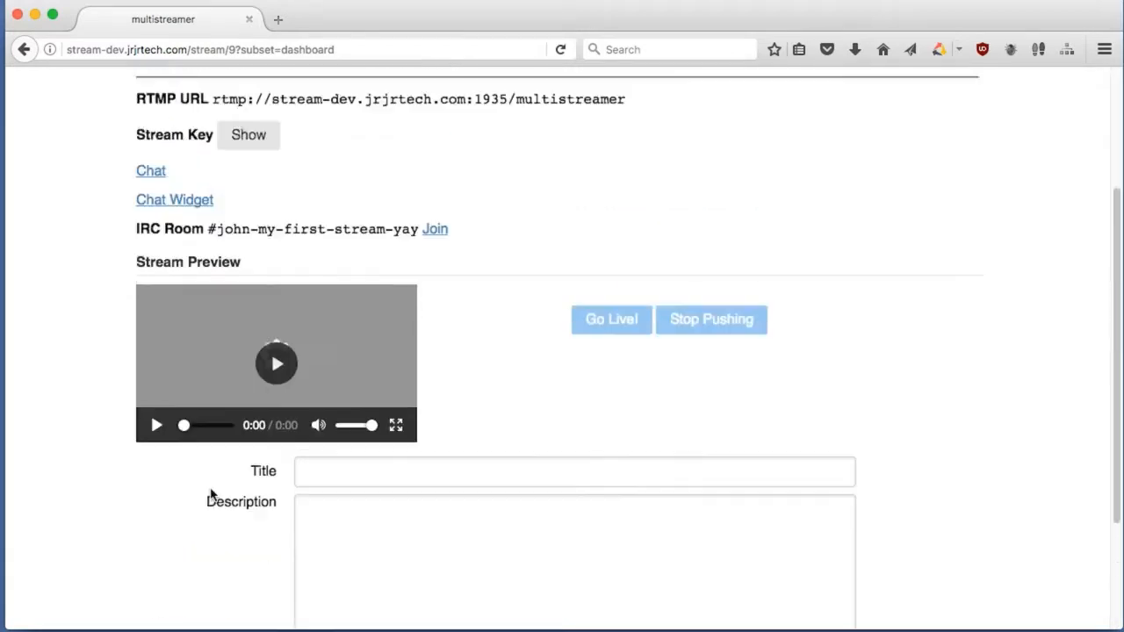
Enable the Twitch and YouTube accounts for My First Stream Yay and save the account selection
click(265, 154)
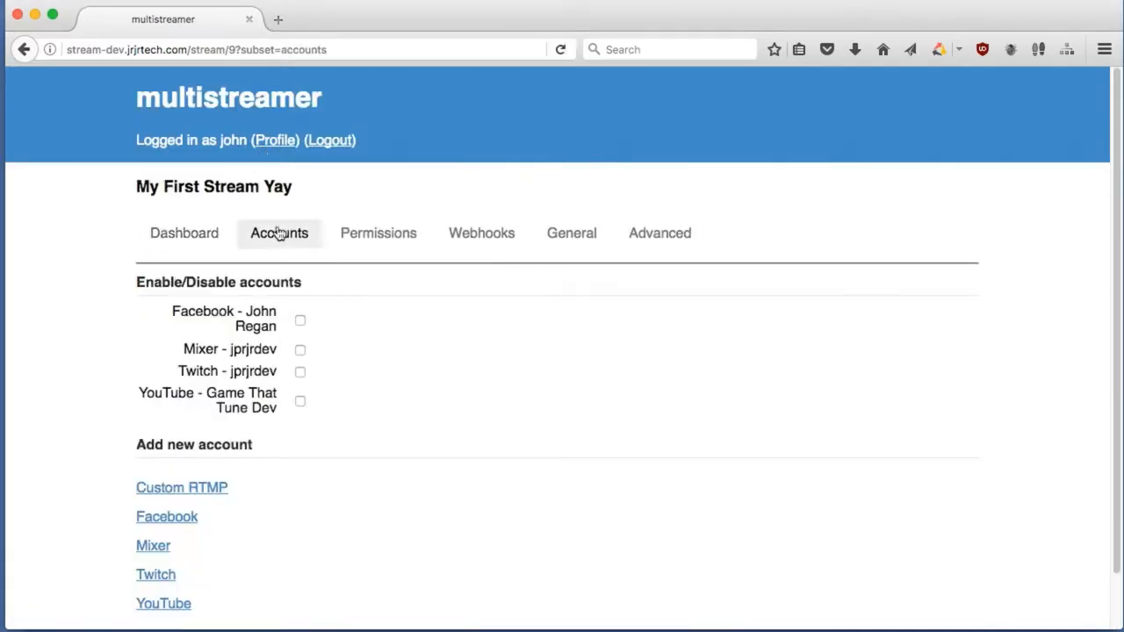
click(300, 373)
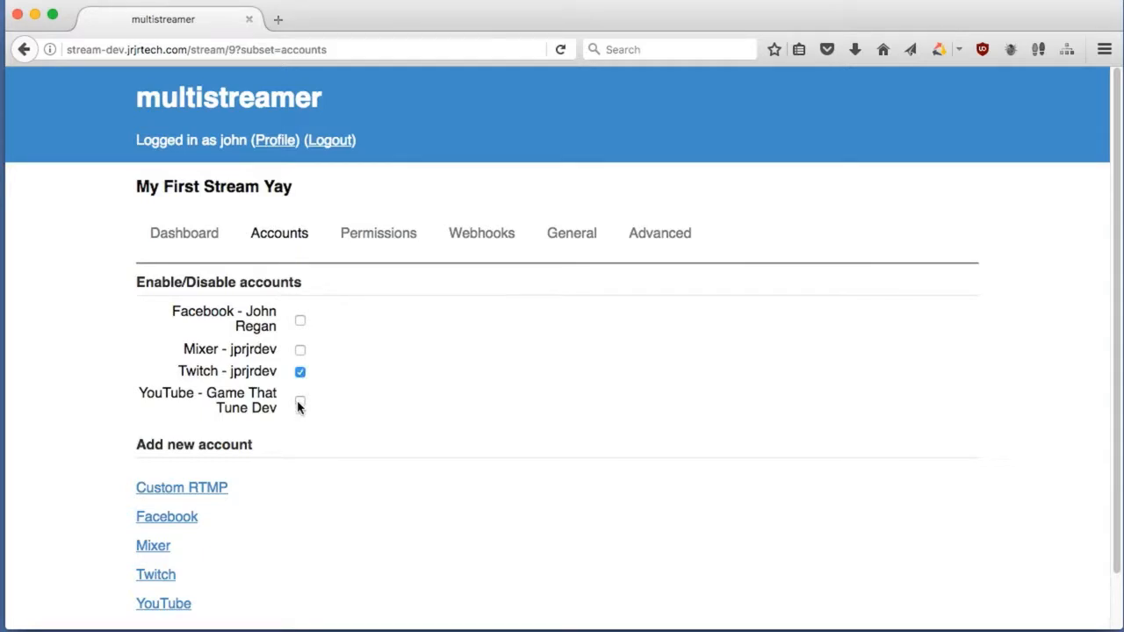
scroll(176, 391, down, 2)
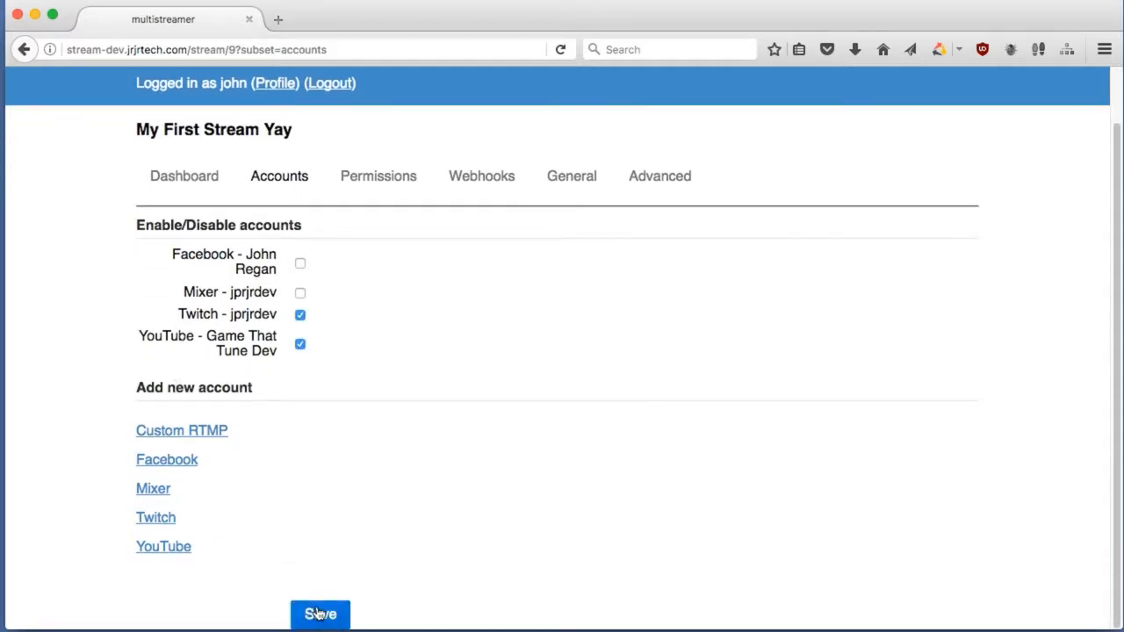
click(318, 613)
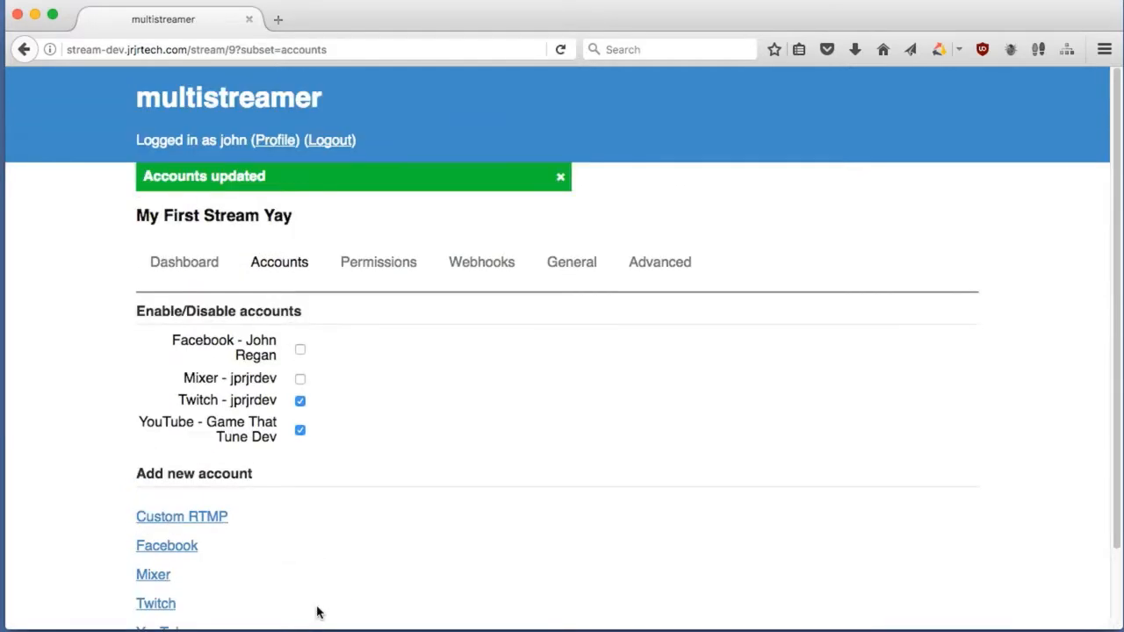
Recheck the enabled accounts and look over the Twitch and YouTube settings sections on the stream's dashboard
click(179, 277)
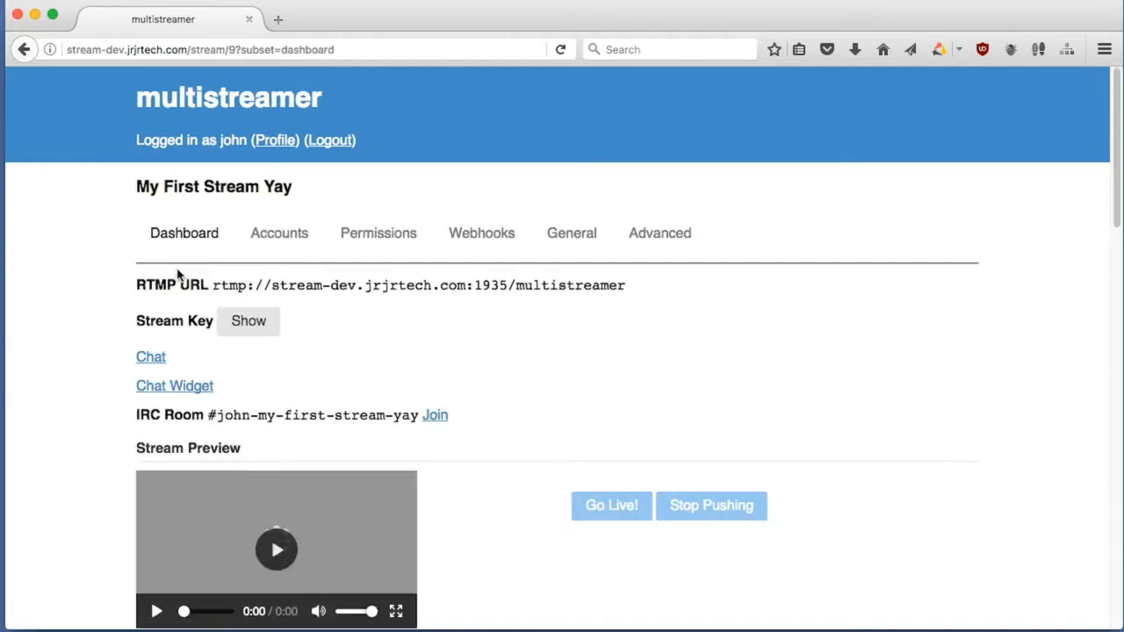
click(283, 247)
scroll(290, 395, down, 1)
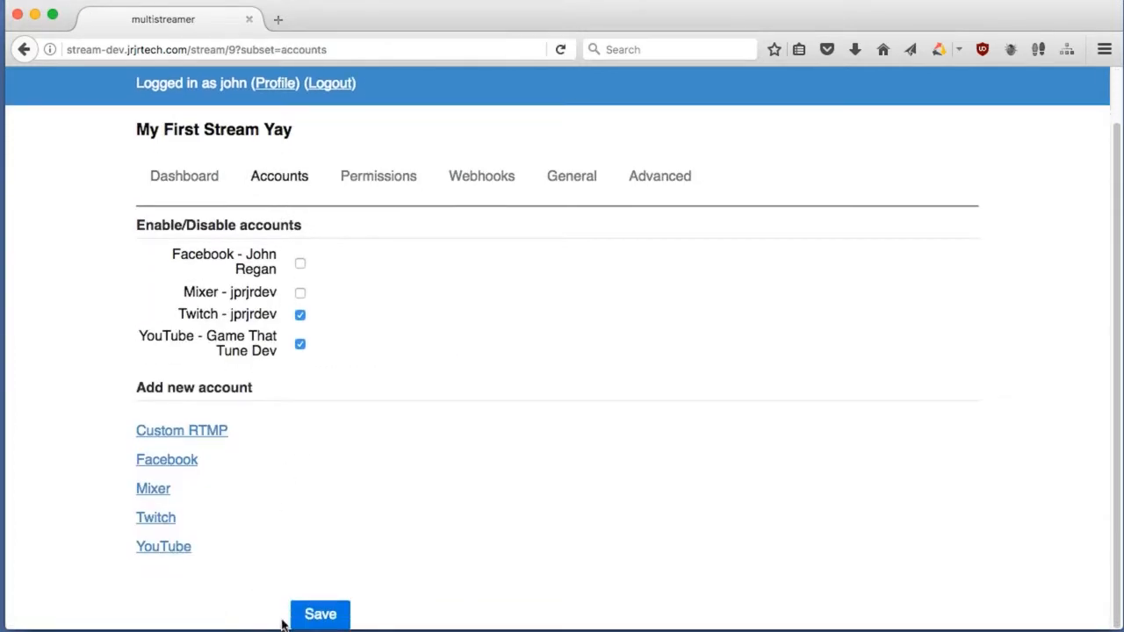
click(184, 185)
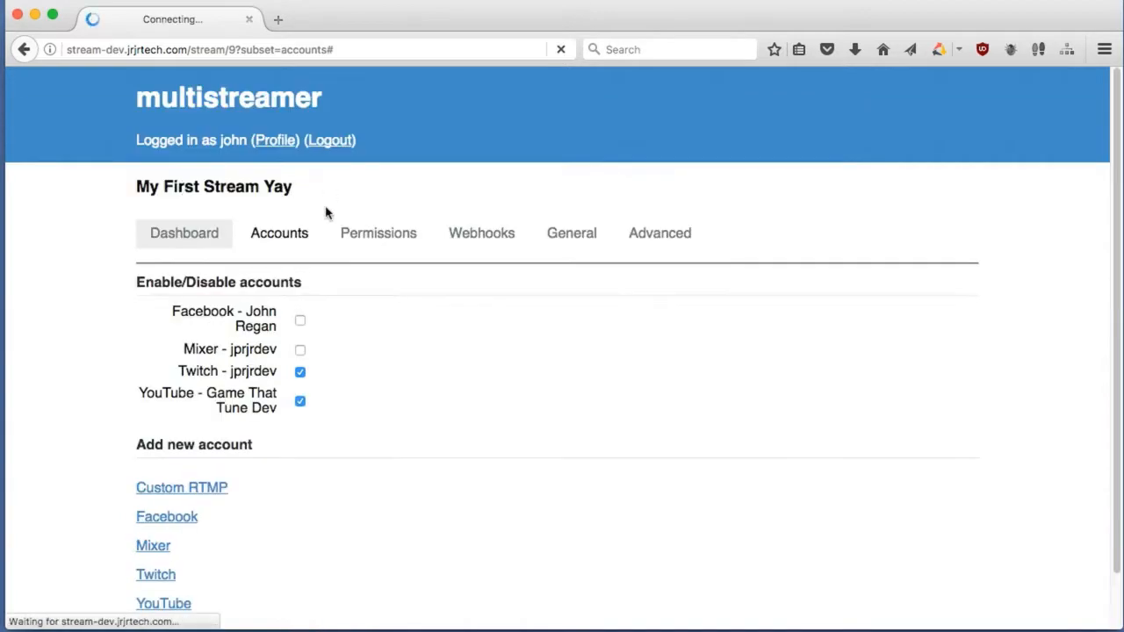
scroll(101, 214, down, 5)
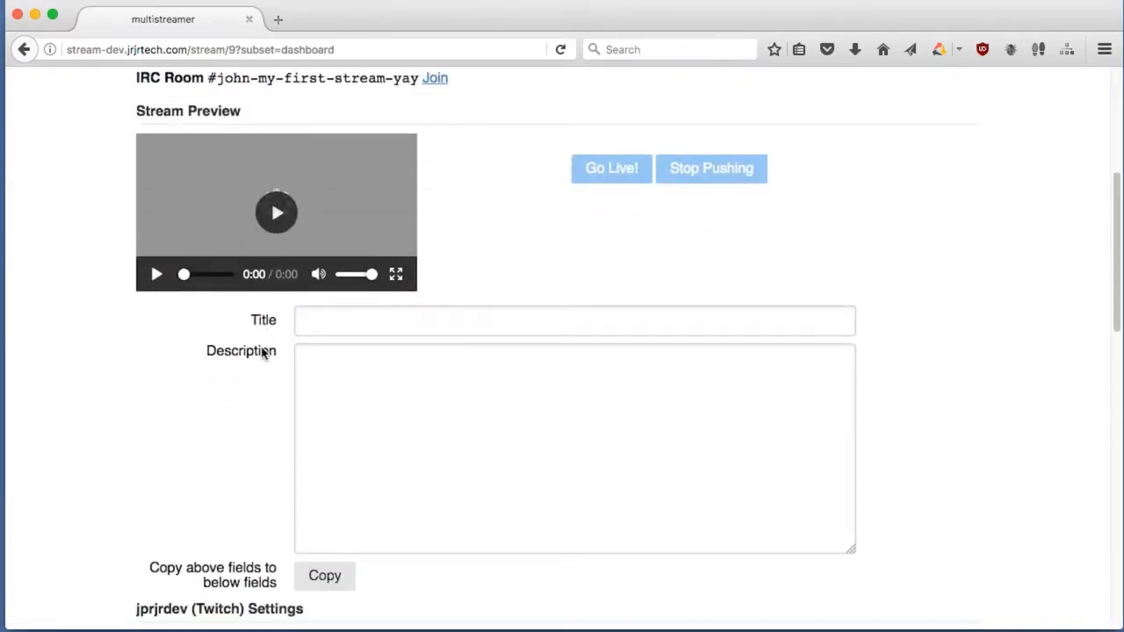
scroll(262, 353, down, 4)
scroll(238, 368, down, 1)
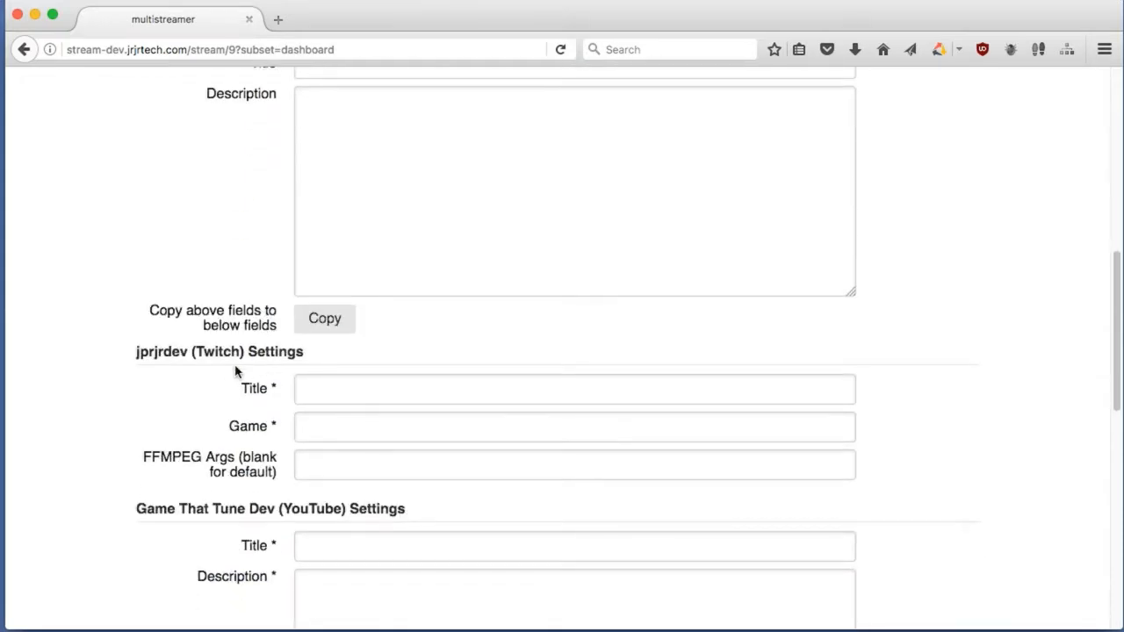
scroll(235, 371, down, 3)
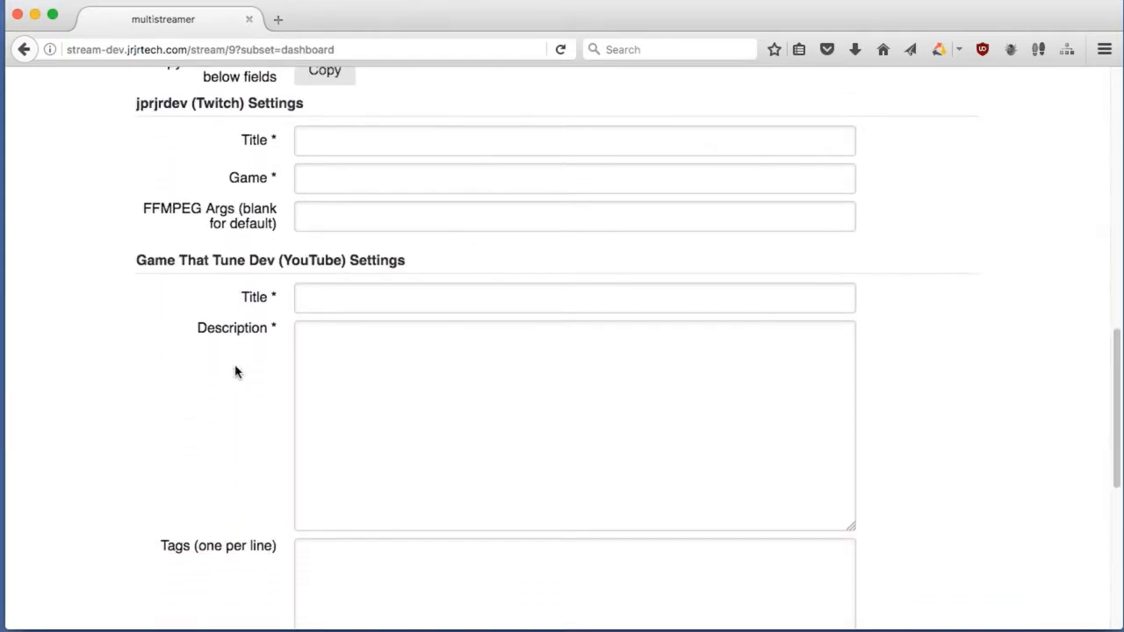
scroll(237, 371, up, 4)
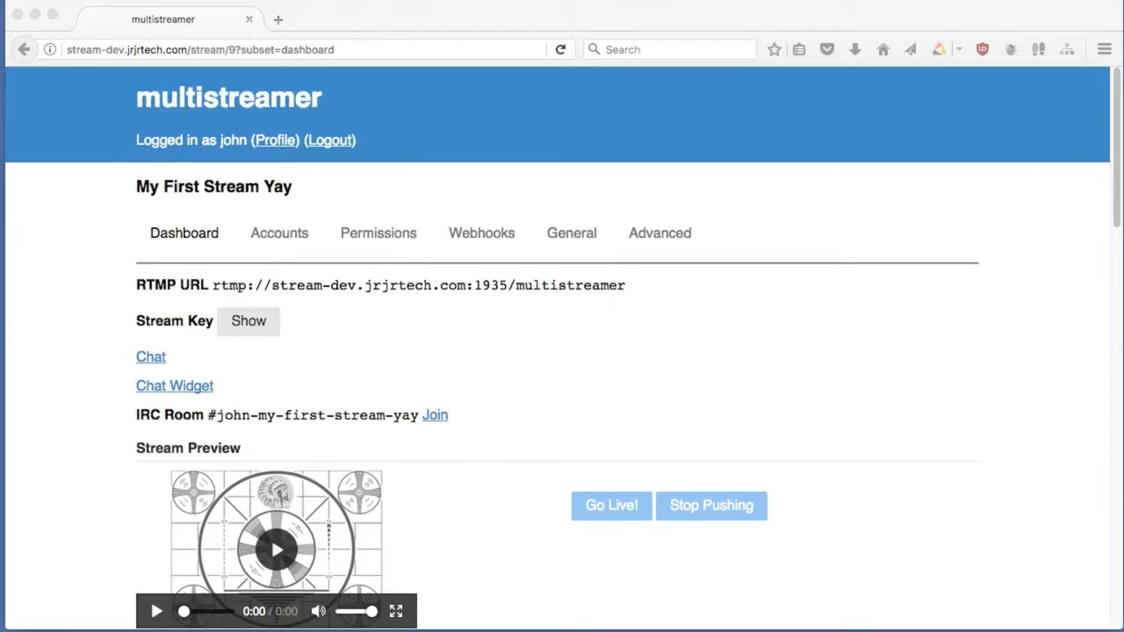
Examine the required fields in the dashboard's Twitch and YouTube settings, including the Twitch Title and Game
scroll(480, 313, down, 3)
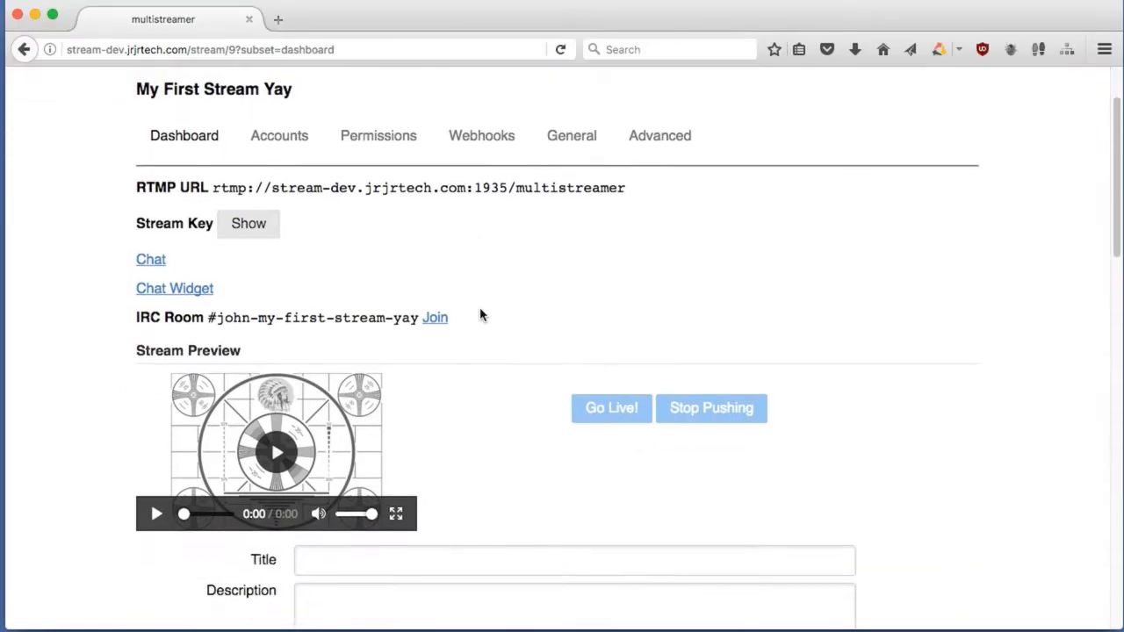
scroll(481, 315, down, 10)
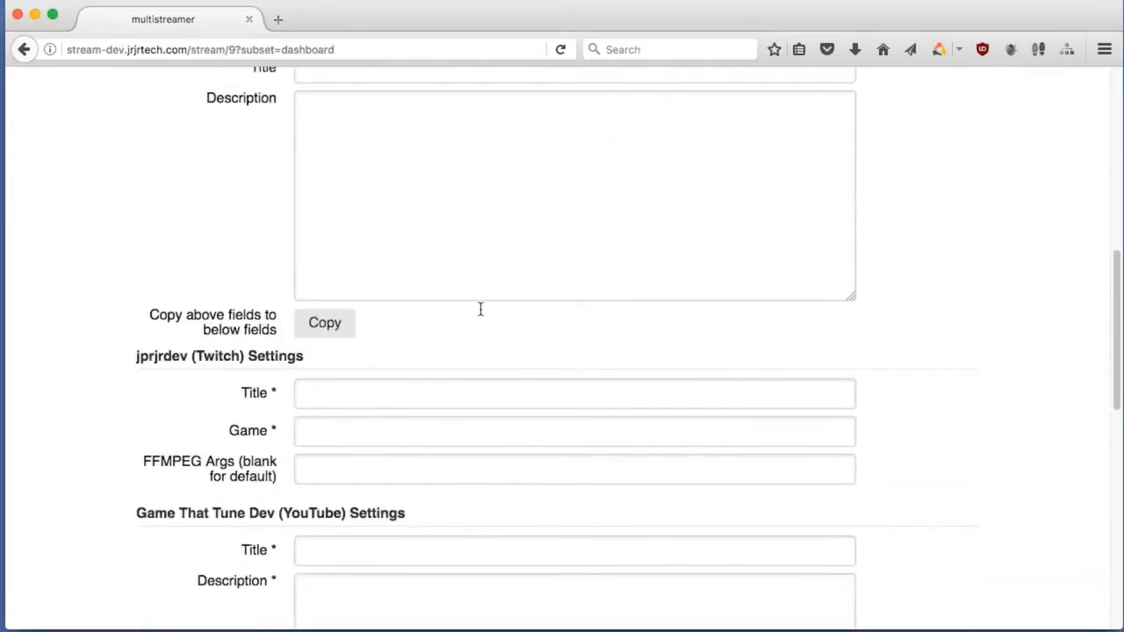
scroll(352, 527, down, 4)
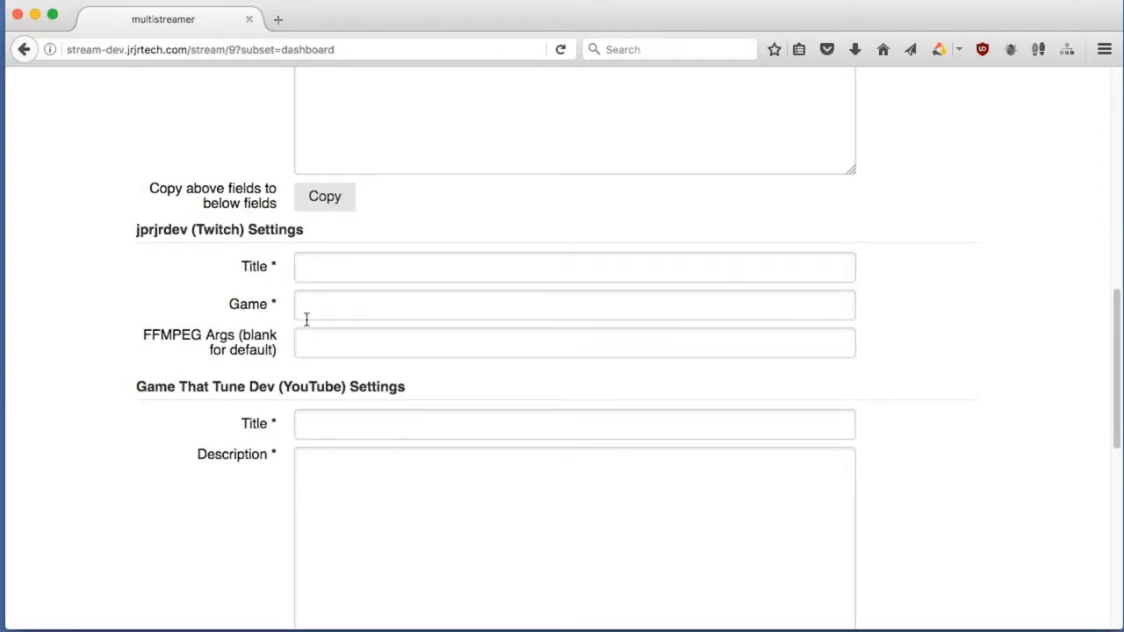
scroll(319, 437, down, 6)
scroll(318, 436, up, 3)
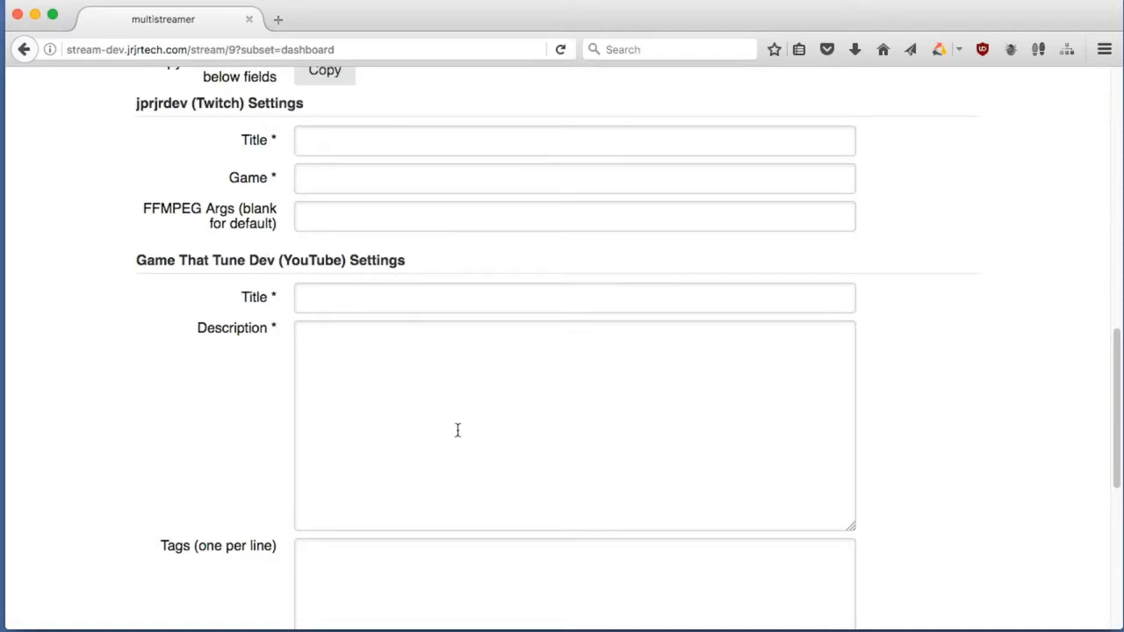
click(383, 137)
click(376, 180)
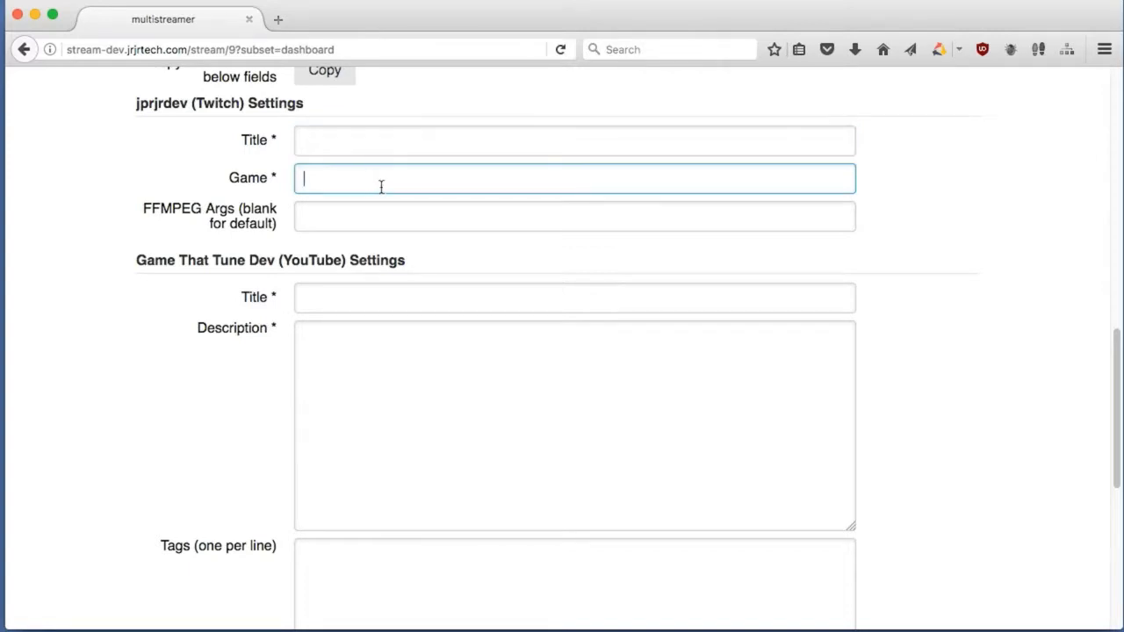
Examine the YouTube settings fields, including tags, privacy, resolution, framerate, category and pre-existing event, and compare them with the rest of the dashboard
scroll(380, 187, down, 4)
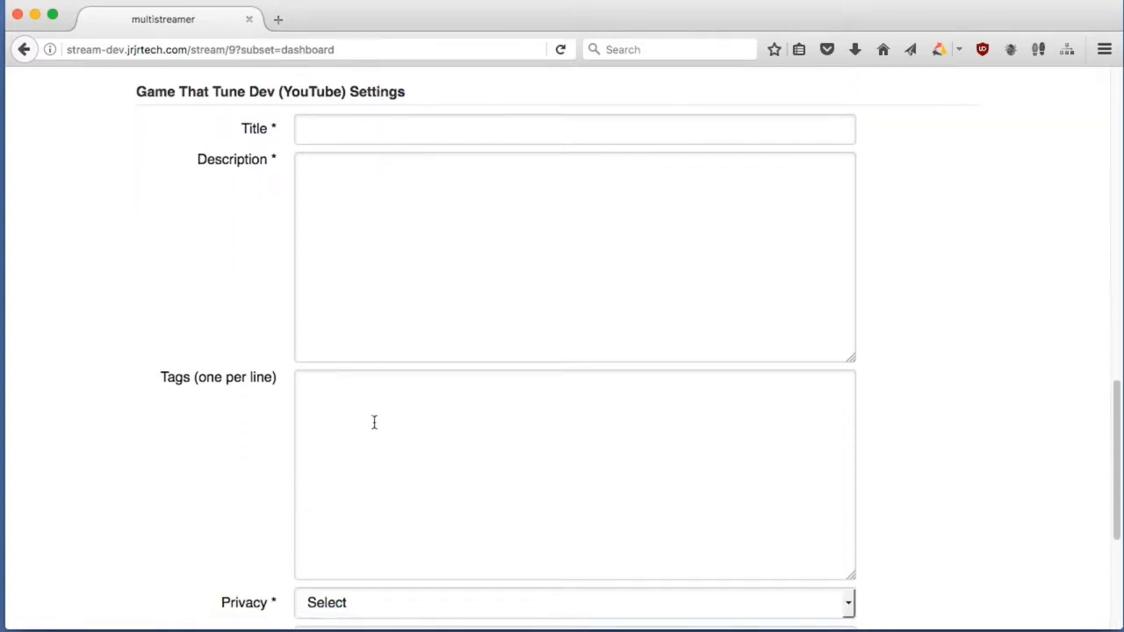
click(374, 423)
click(434, 258)
scroll(433, 258, down, 5)
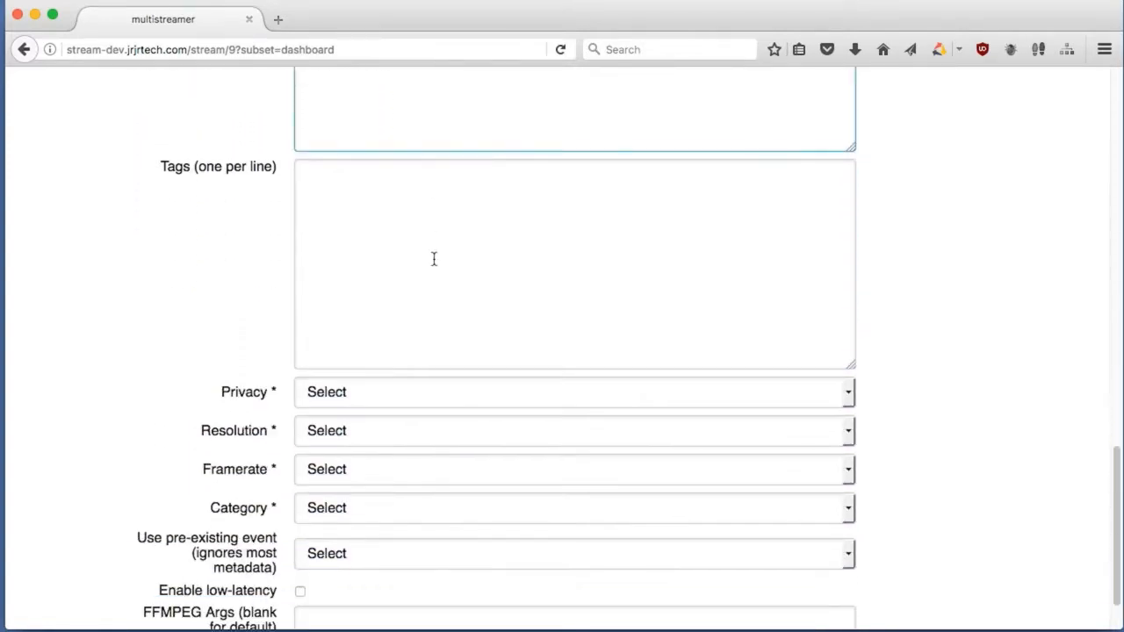
scroll(434, 258, down, 2)
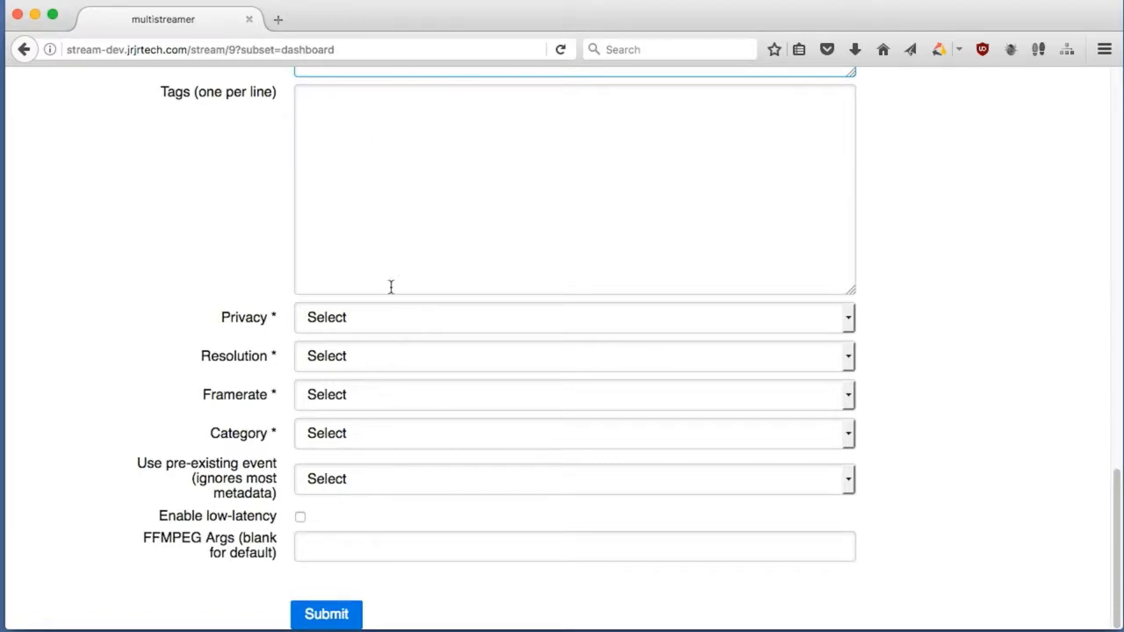
scroll(168, 324, up, 10)
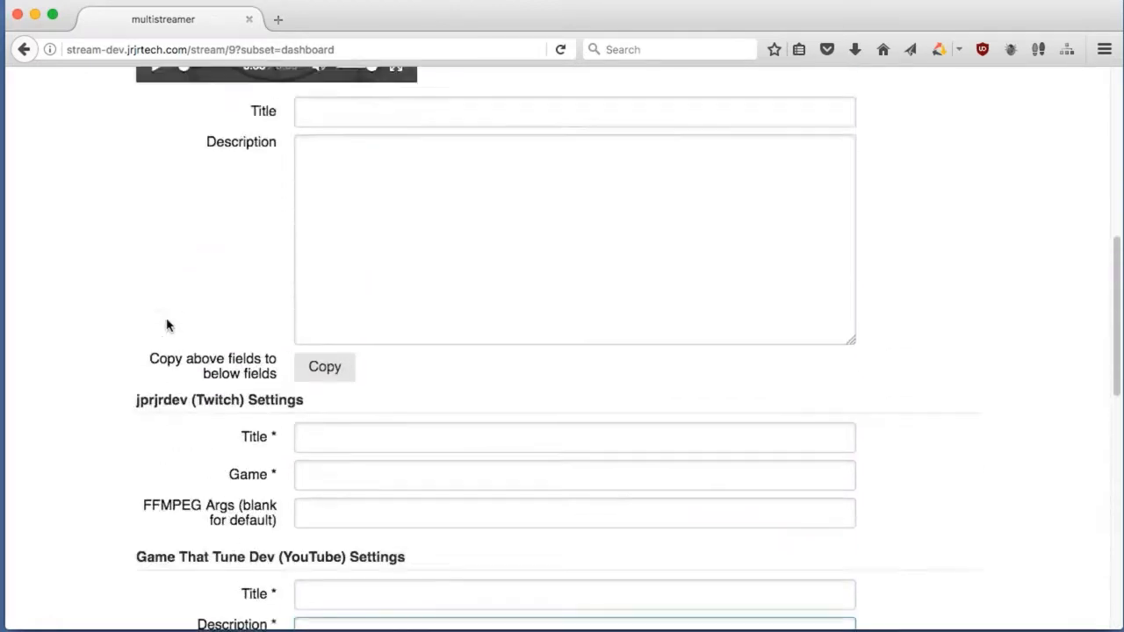
scroll(167, 324, up, 8)
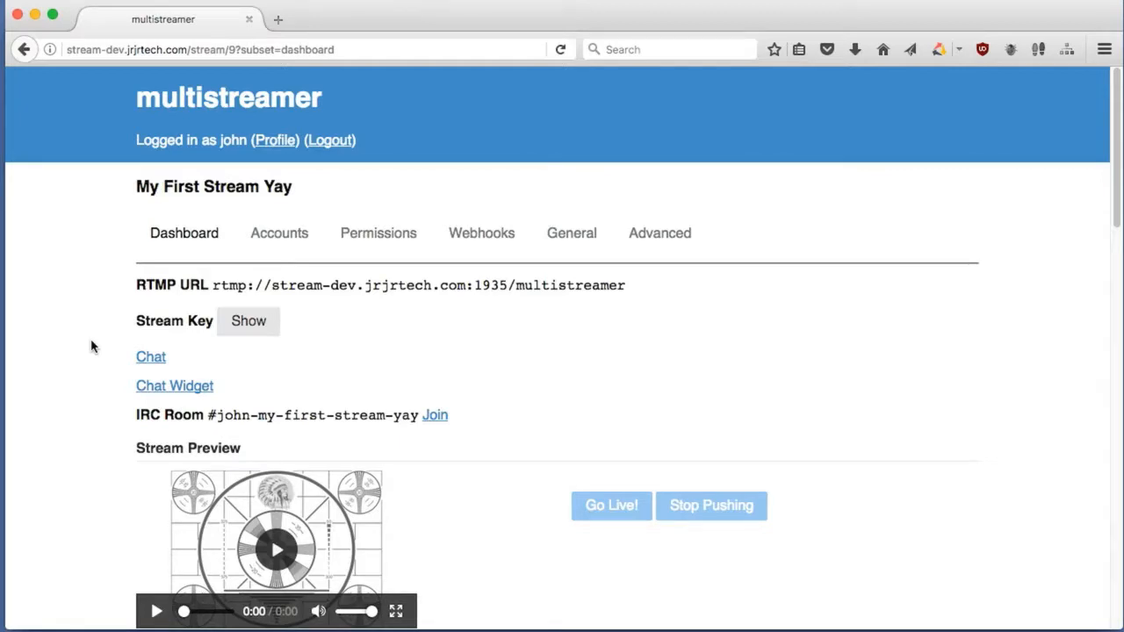
scroll(91, 347, down, 15)
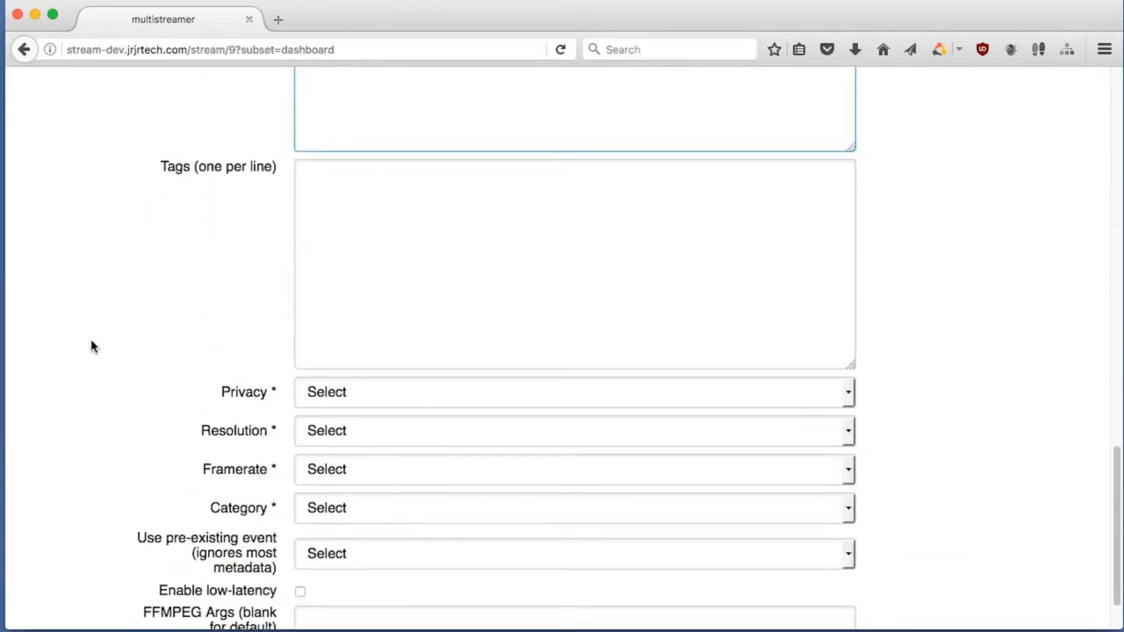
scroll(91, 347, up, 5)
scroll(91, 347, down, 6)
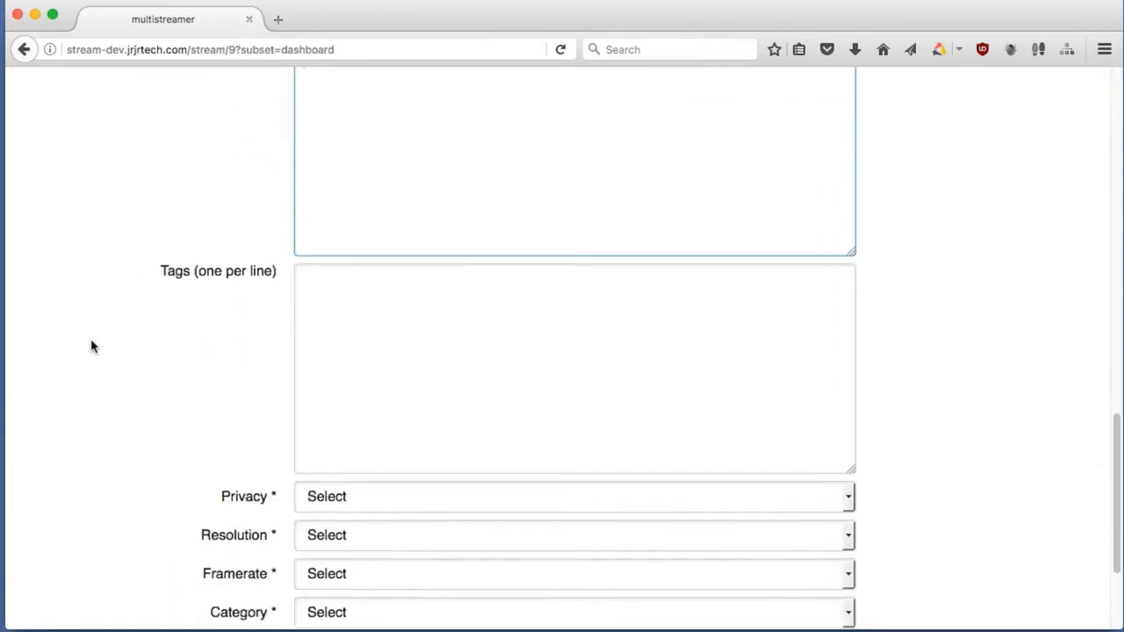
scroll(130, 345, up, 5)
scroll(129, 344, up, 7)
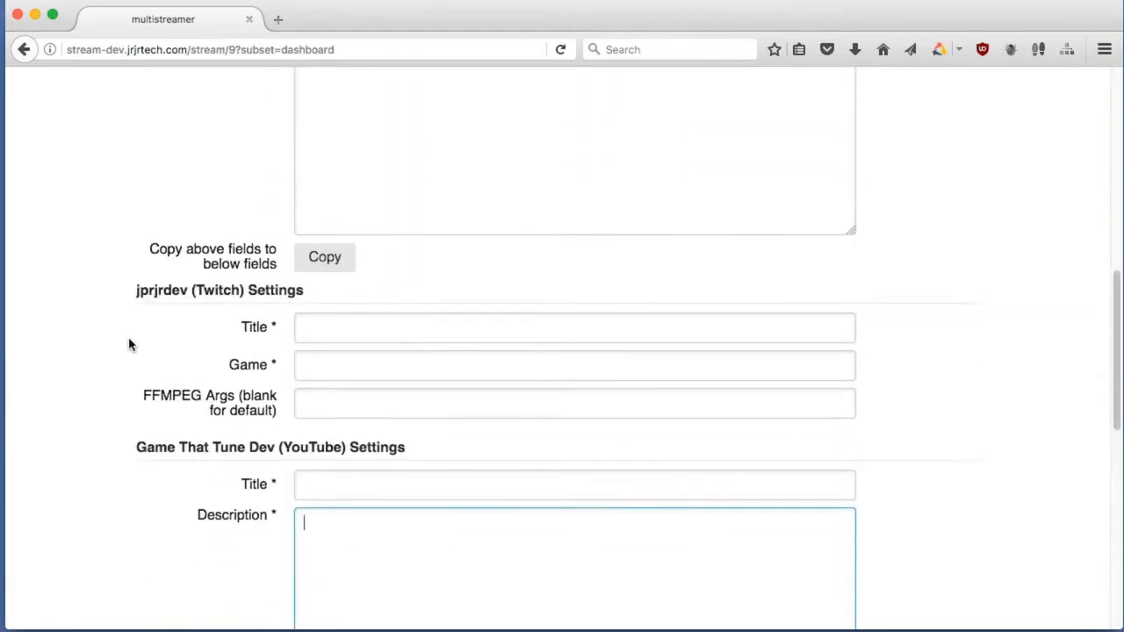
Review the shared Title and Description fields against the matching fields in the Twitch and YouTube settings
click(345, 384)
scroll(333, 384, down, 3)
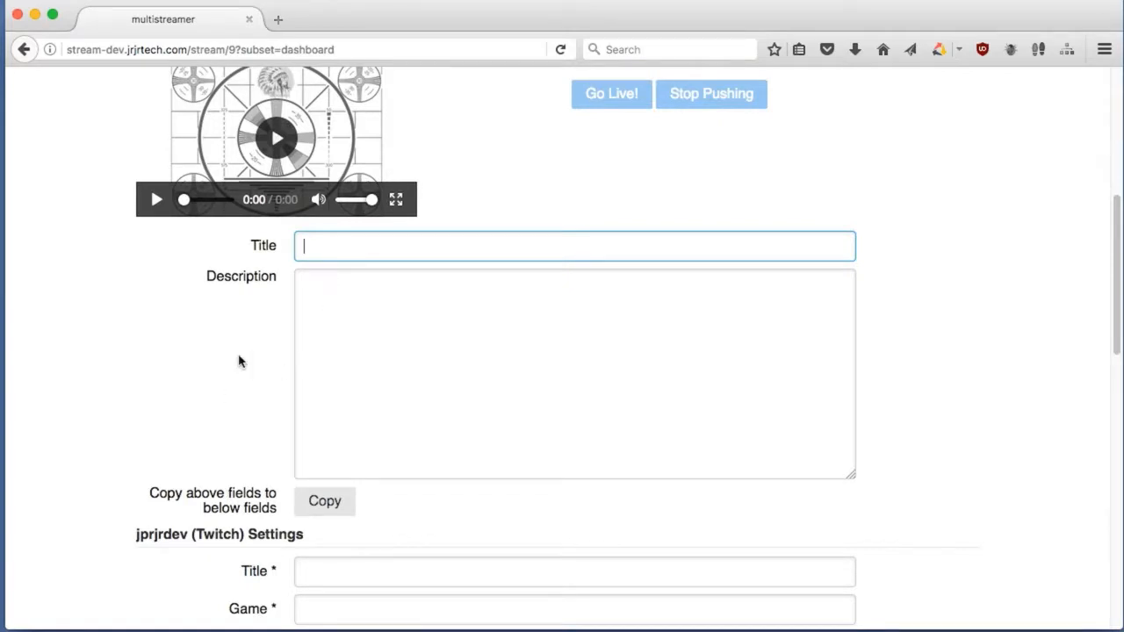
click(335, 279)
click(333, 246)
click(331, 299)
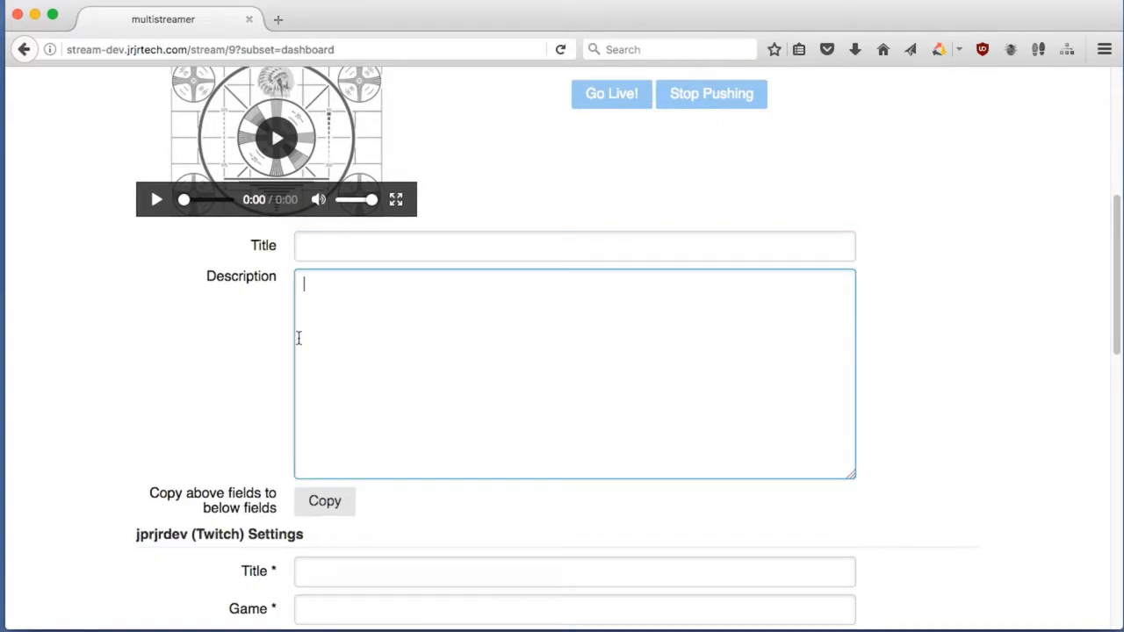
click(339, 249)
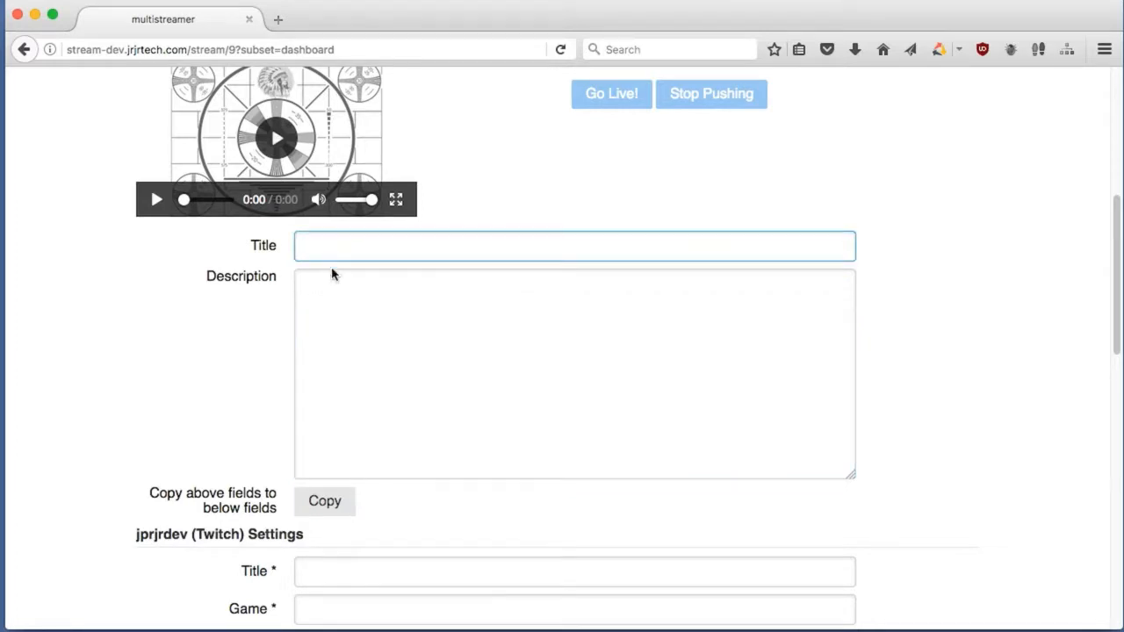
scroll(143, 348, down, 5)
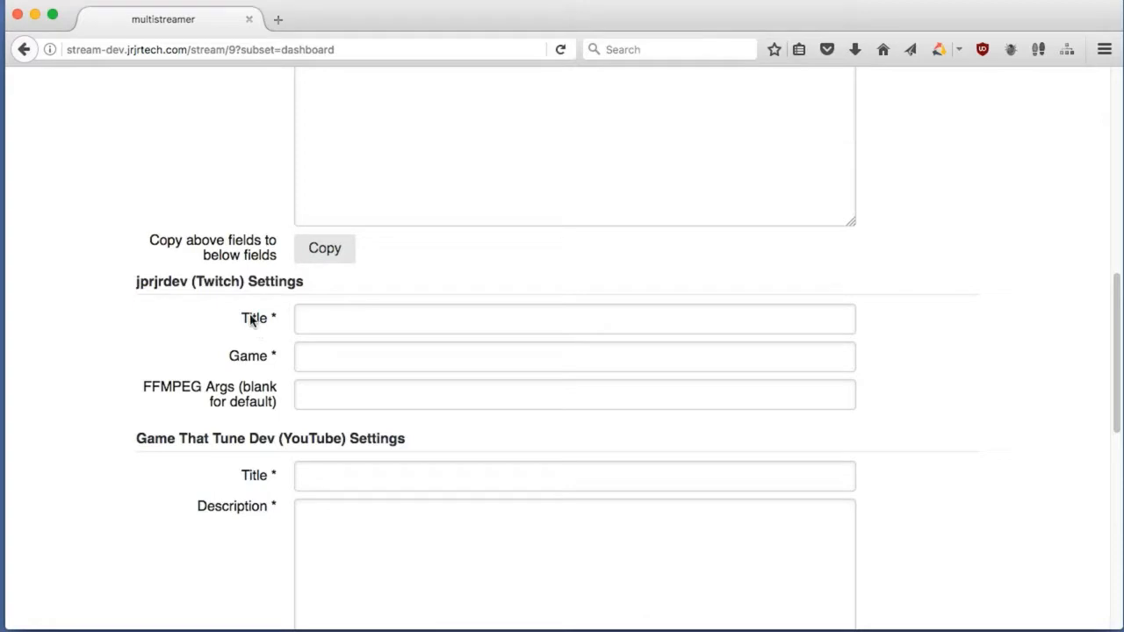
scroll(251, 320, down, 10)
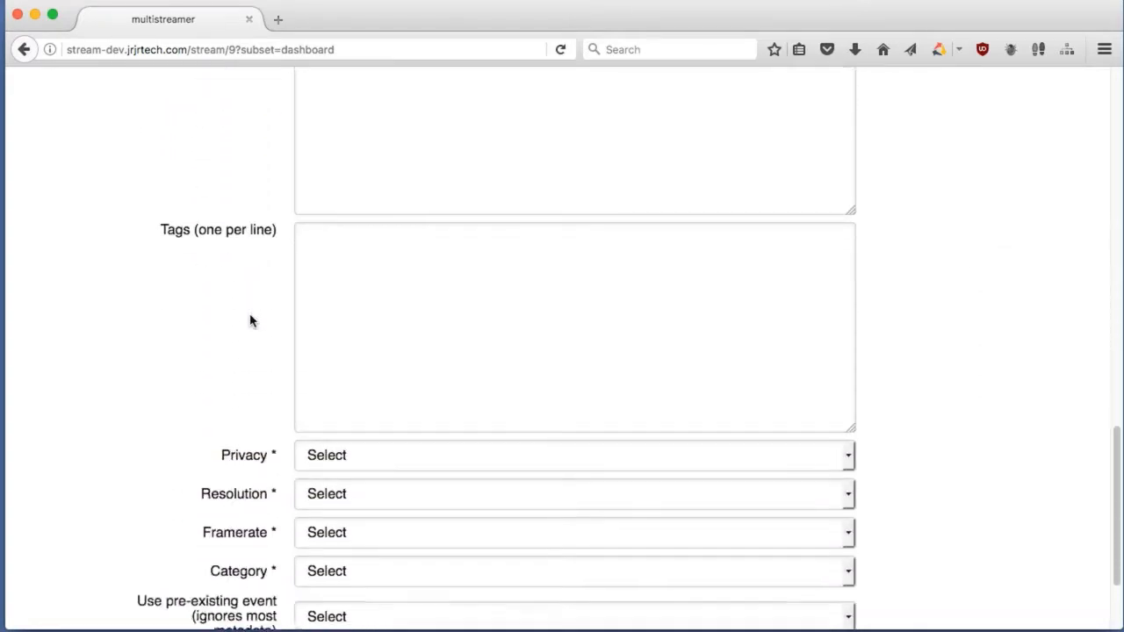
Enter "Just making a demo" as the stream's shared title and "Hey, demos!" as its shared description
scroll(251, 319, up, 20)
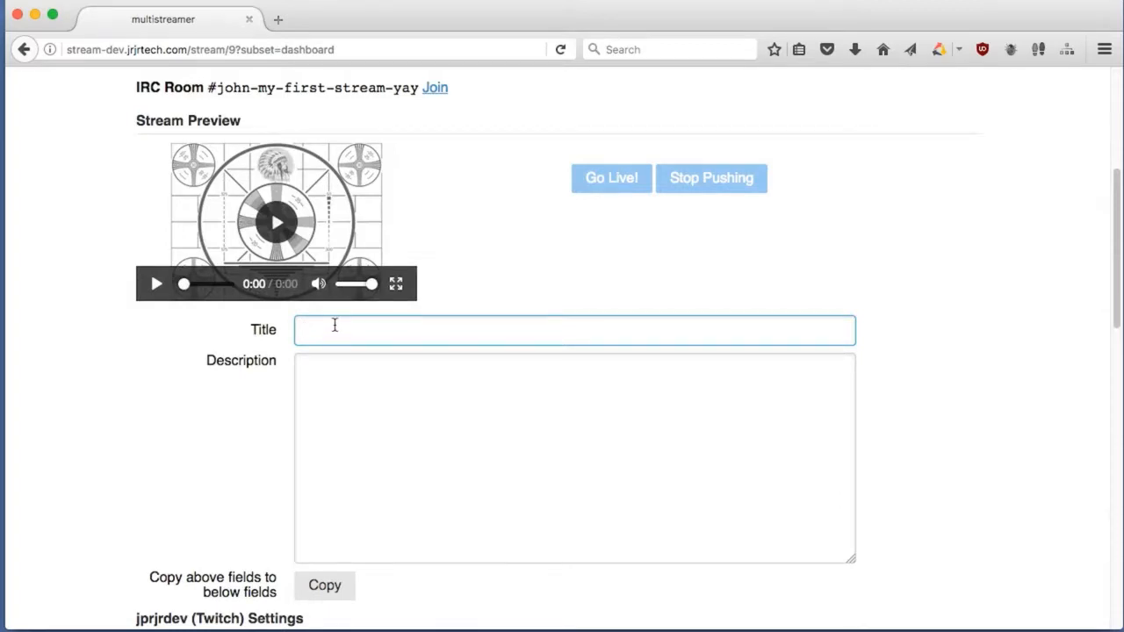
text(Just)
key(Down)
key(Return)
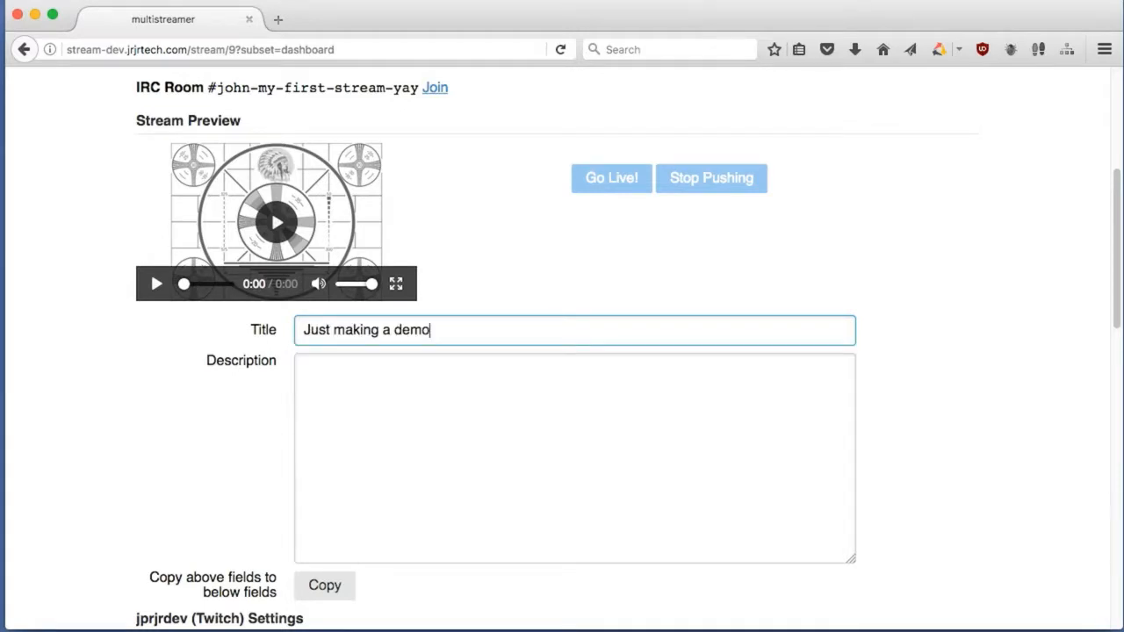
click(409, 420)
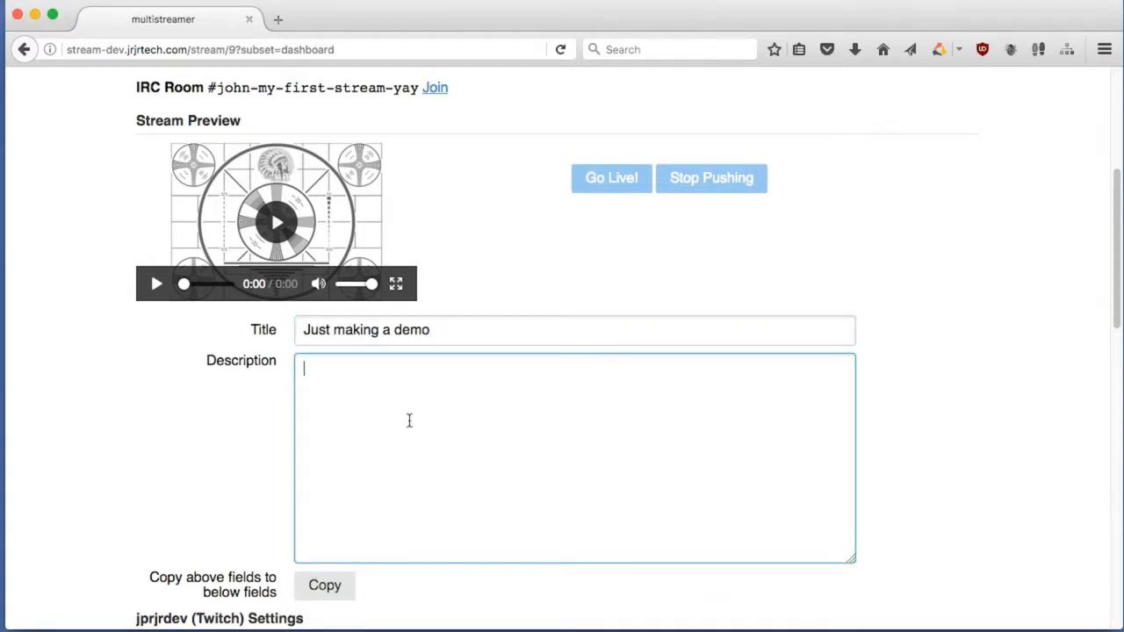
text(Hey, demos!)
Copy the shared title and description into the account settings and set the Twitch Game to Creative
scroll(228, 422, down, 3)
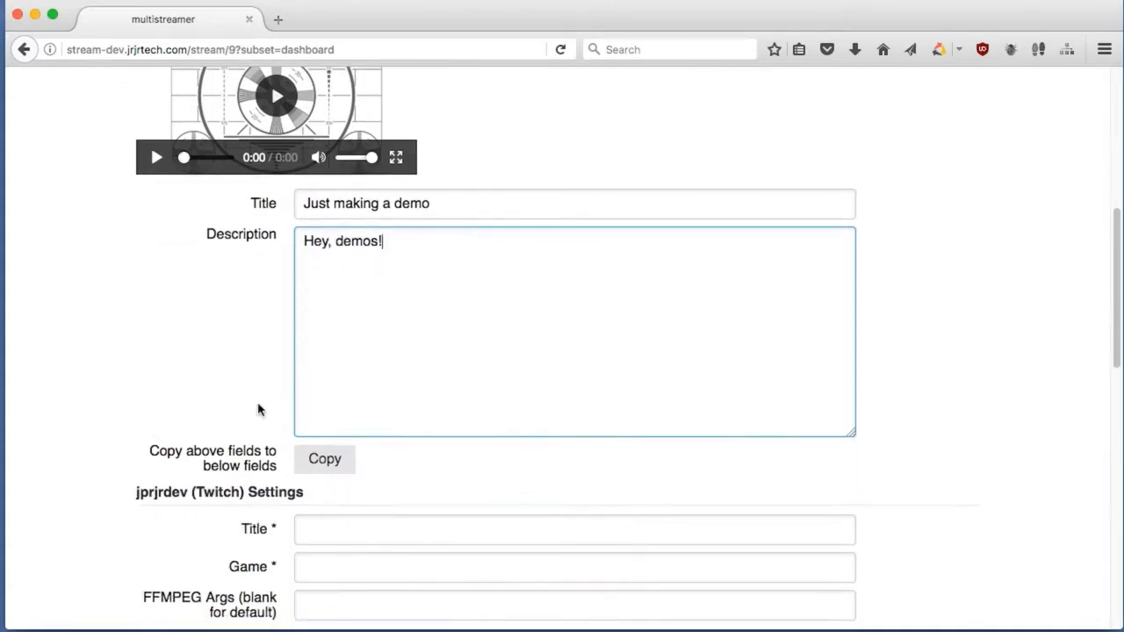
click(312, 459)
scroll(277, 448, down, 6)
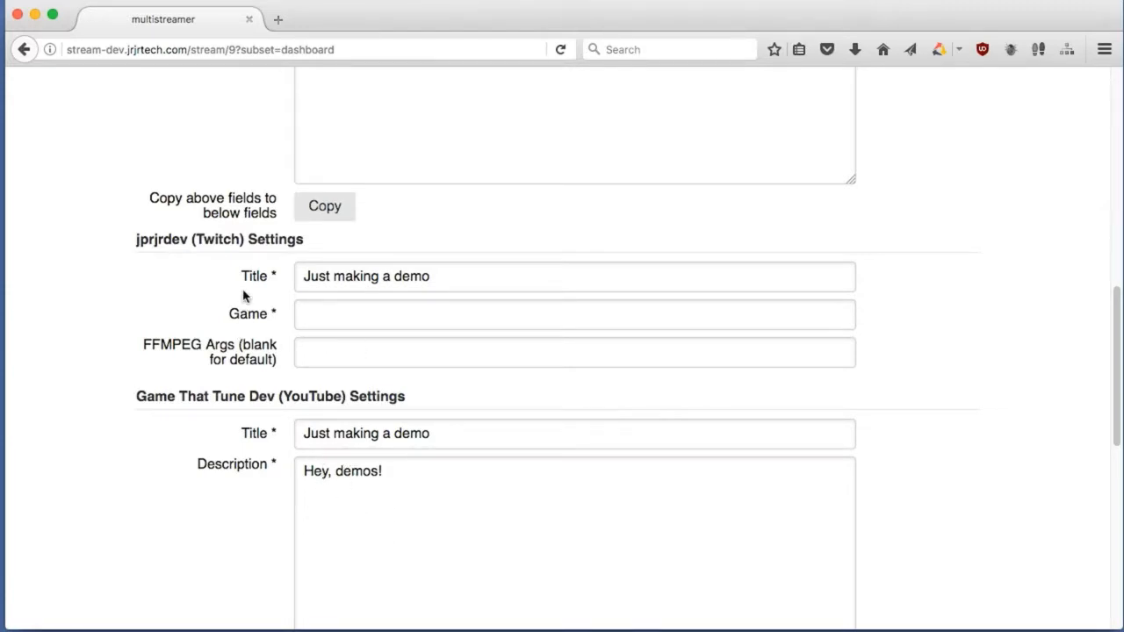
click(343, 307)
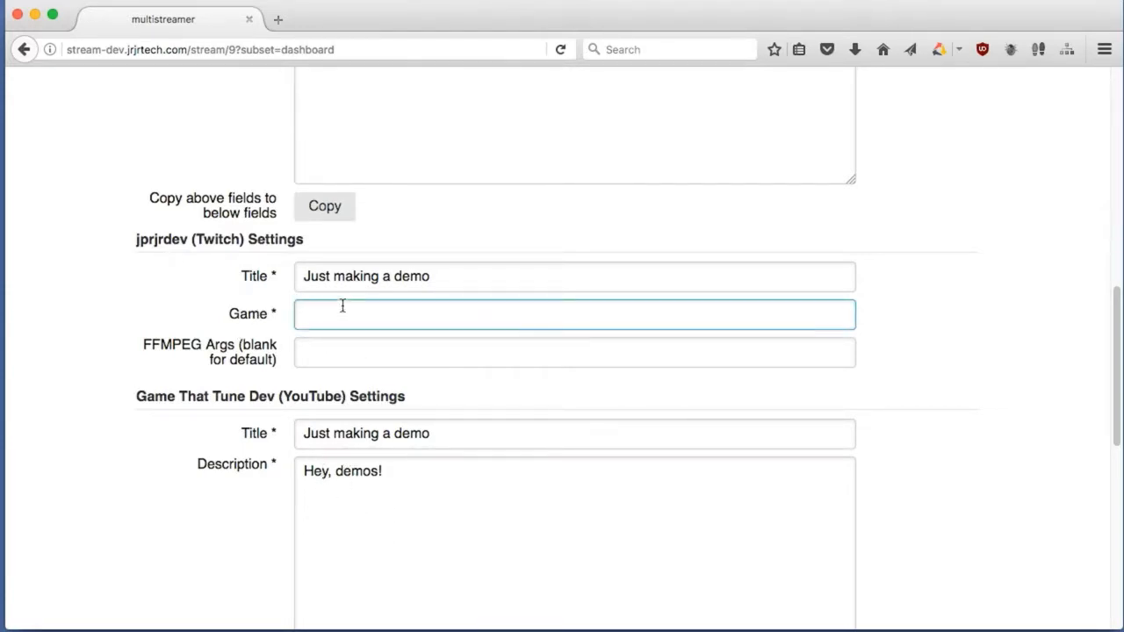
text(C)
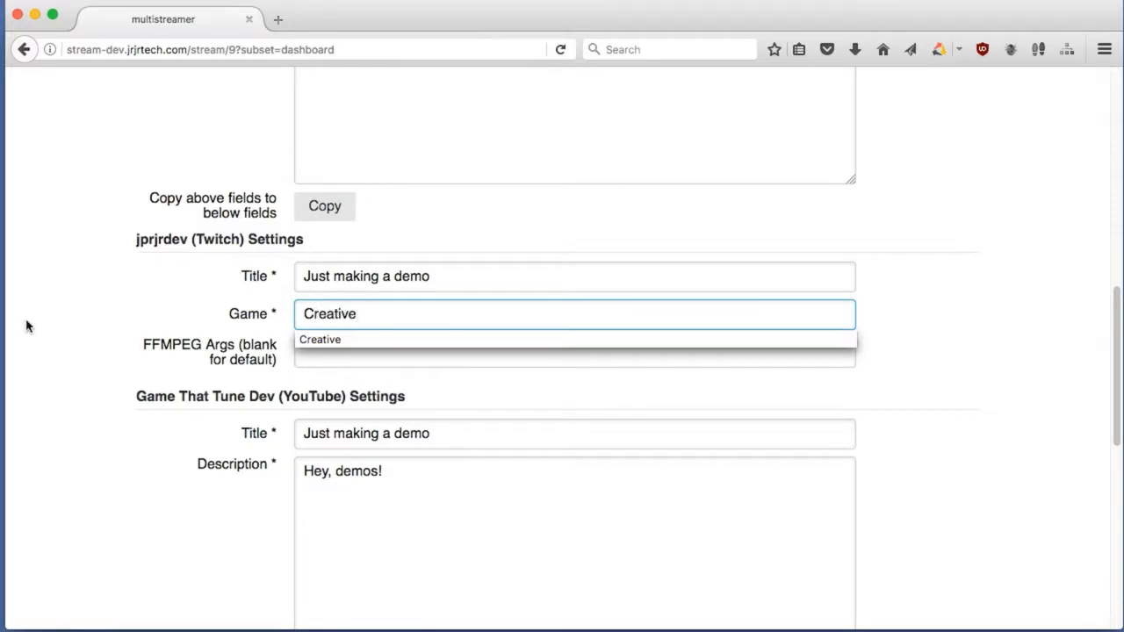
text(reative)
click(102, 309)
Set the YouTube privacy to Unlisted, the resolution to 720p and the framerate to 30fps
scroll(103, 309, down, 5)
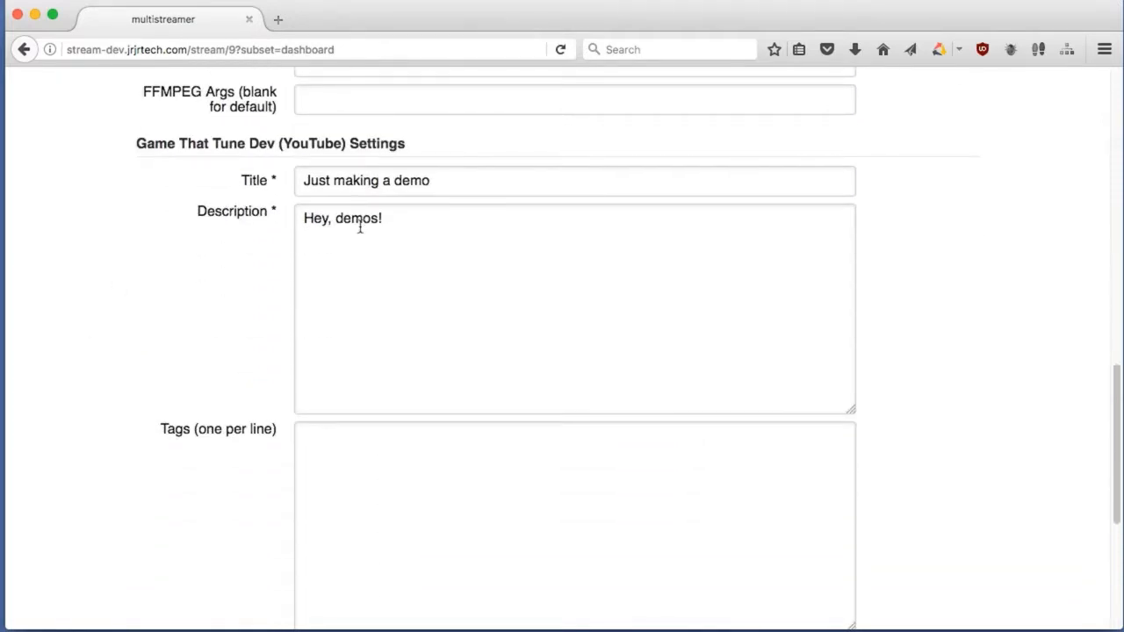
scroll(359, 226, down, 7)
click(355, 318)
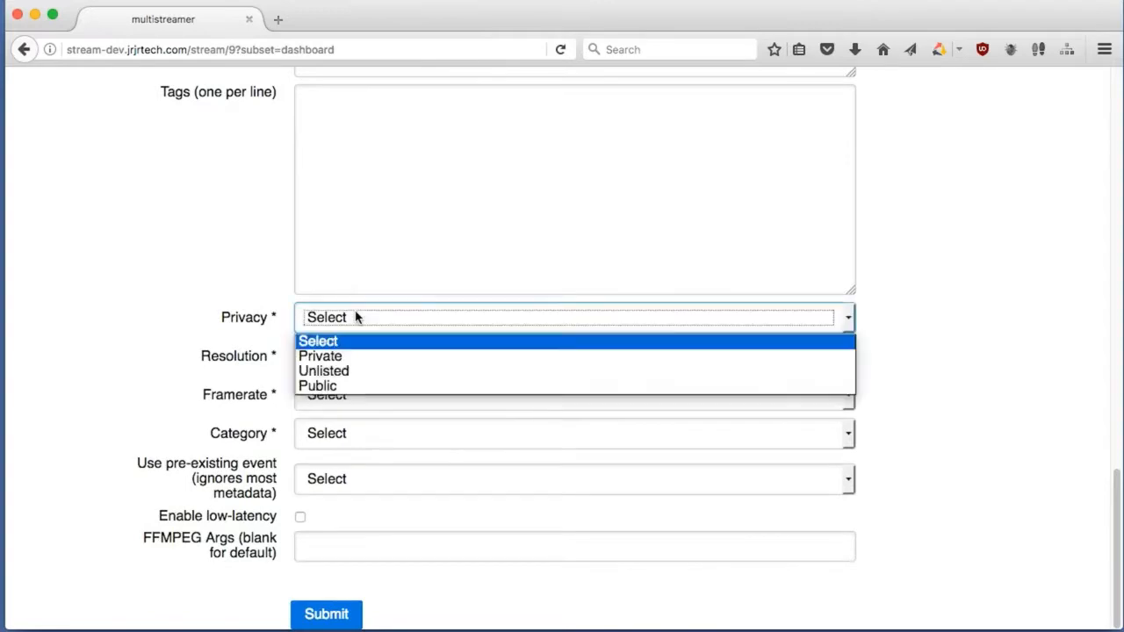
click(329, 370)
click(375, 359)
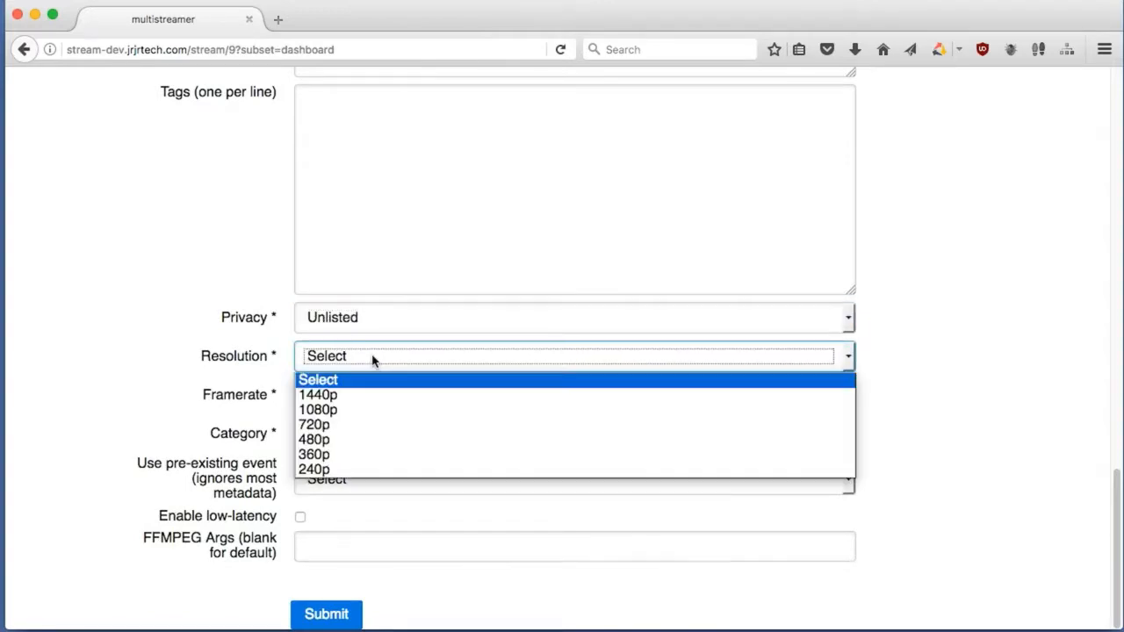
click(358, 430)
click(360, 405)
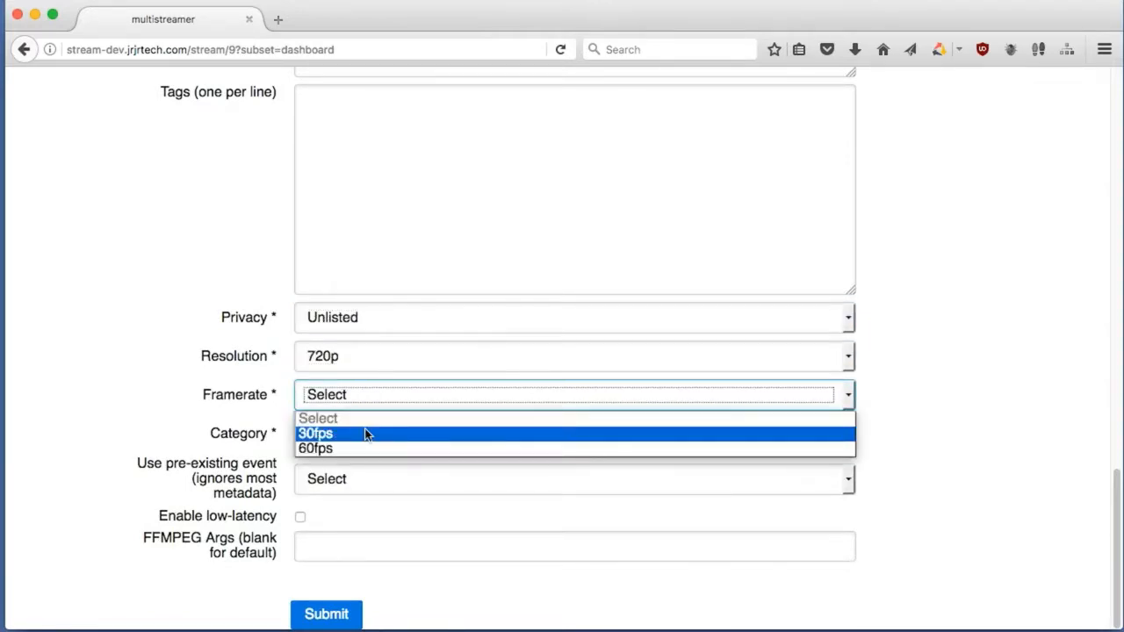
click(367, 435)
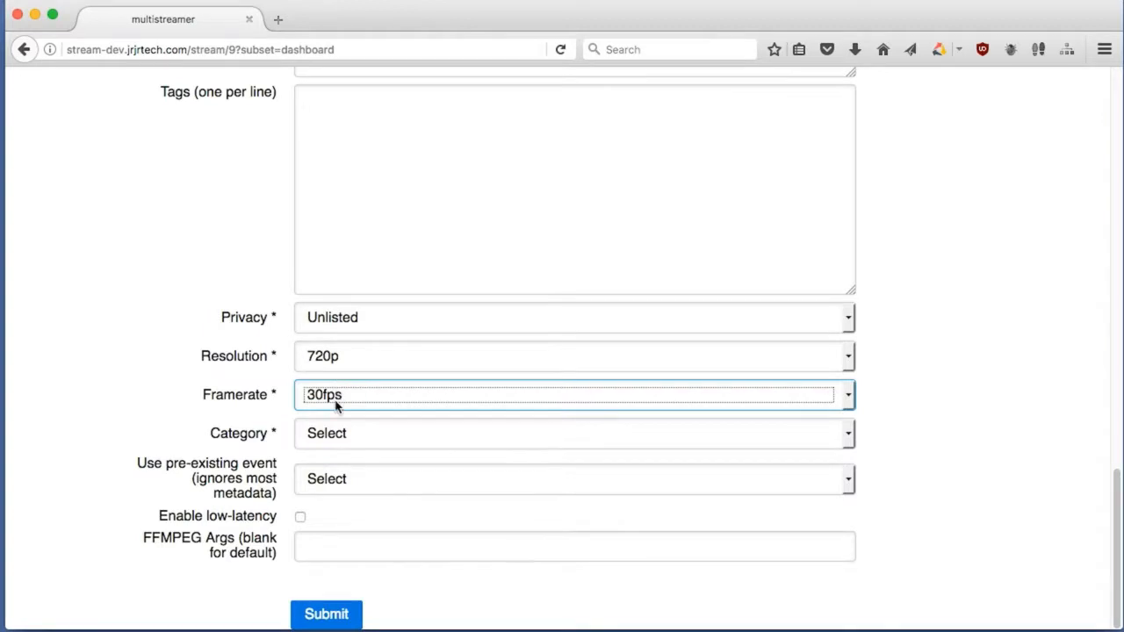
Set the YouTube category to Gaming, enable low-latency, and save the stream settings
click(337, 437)
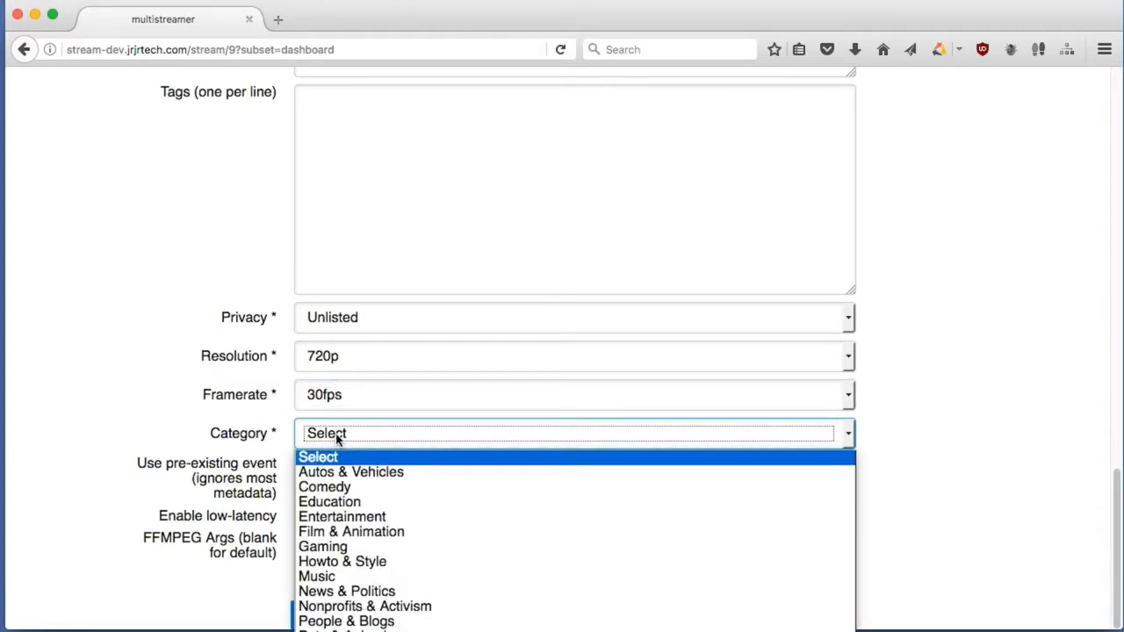
click(342, 548)
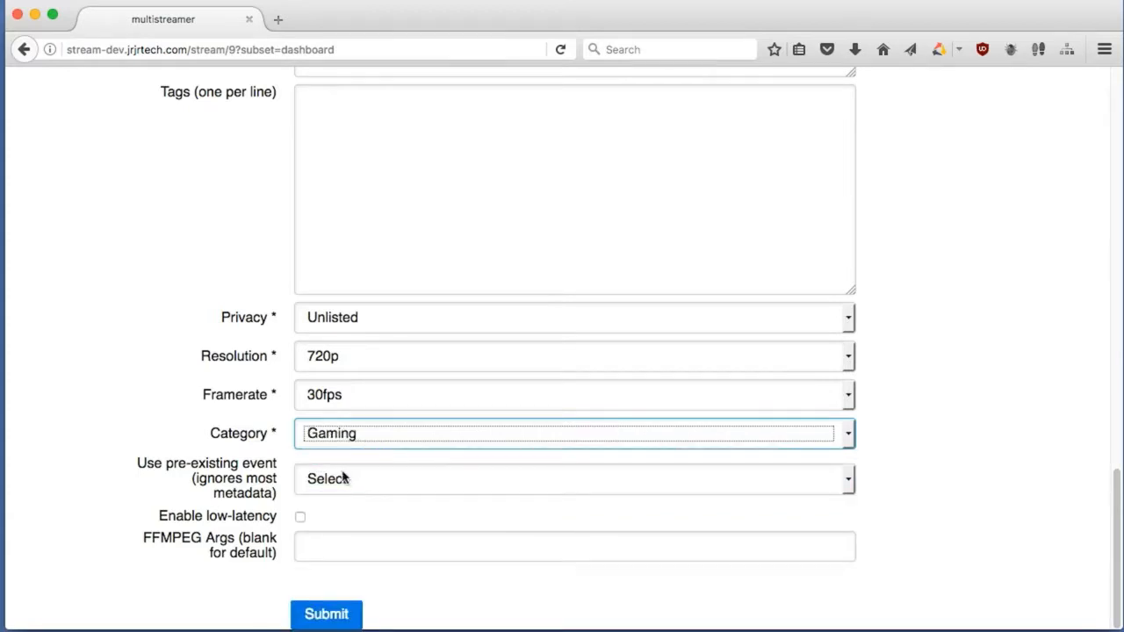
click(300, 518)
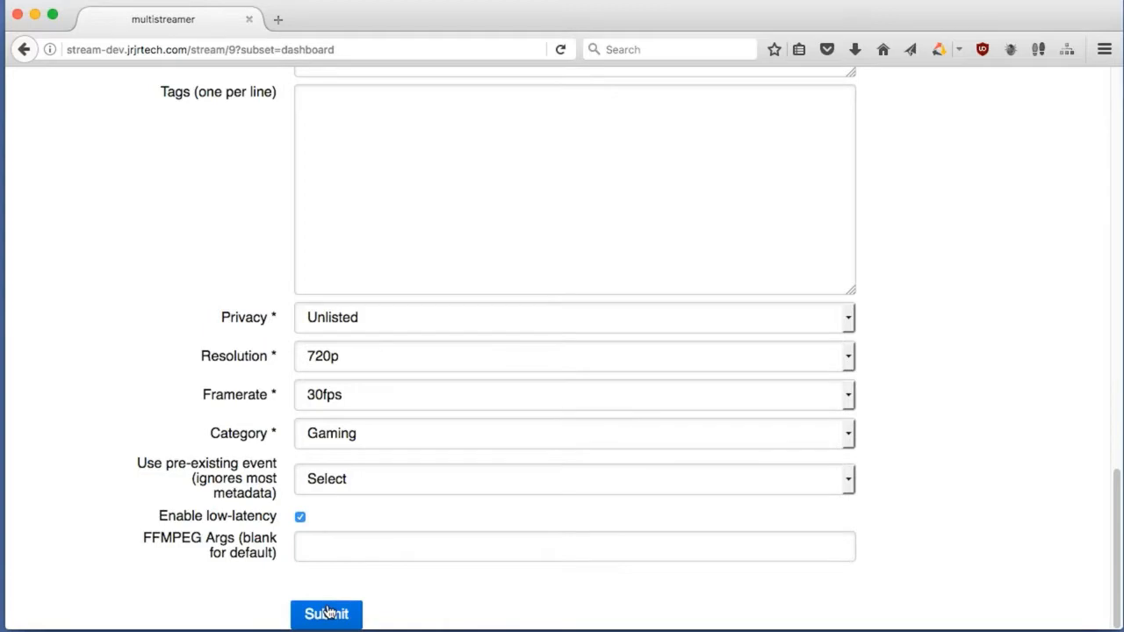
click(327, 613)
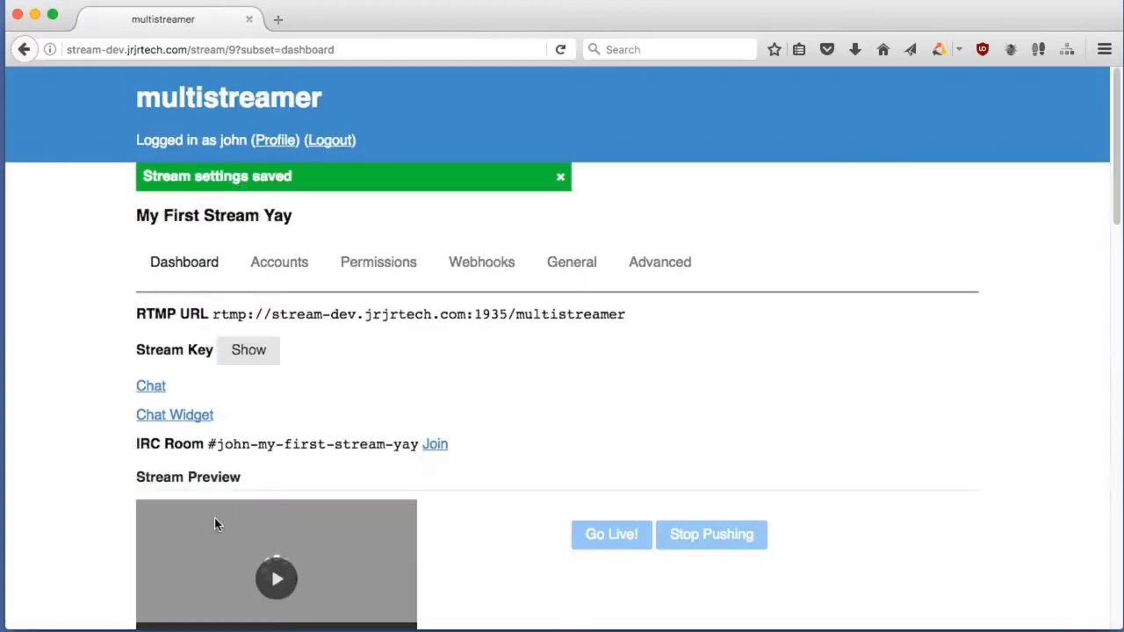
scroll(214, 518, down, 3)
scroll(132, 450, up, 3)
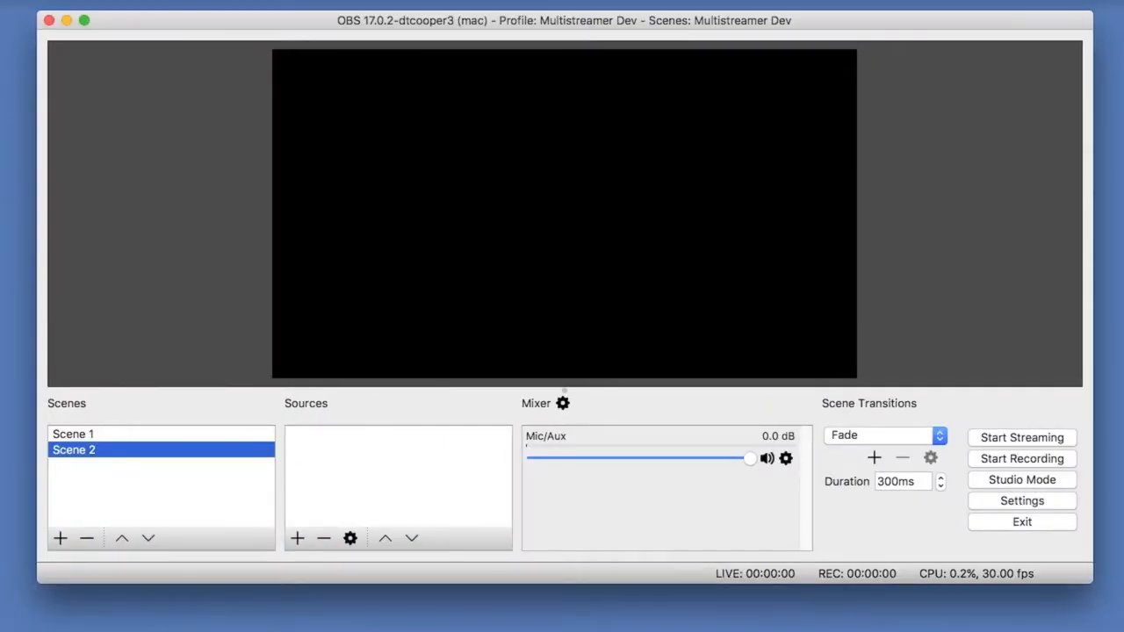
Switch to OBS and start streaming Scene 1, returning to the multistreamer dashboard to check the stream preview
click(216, 437)
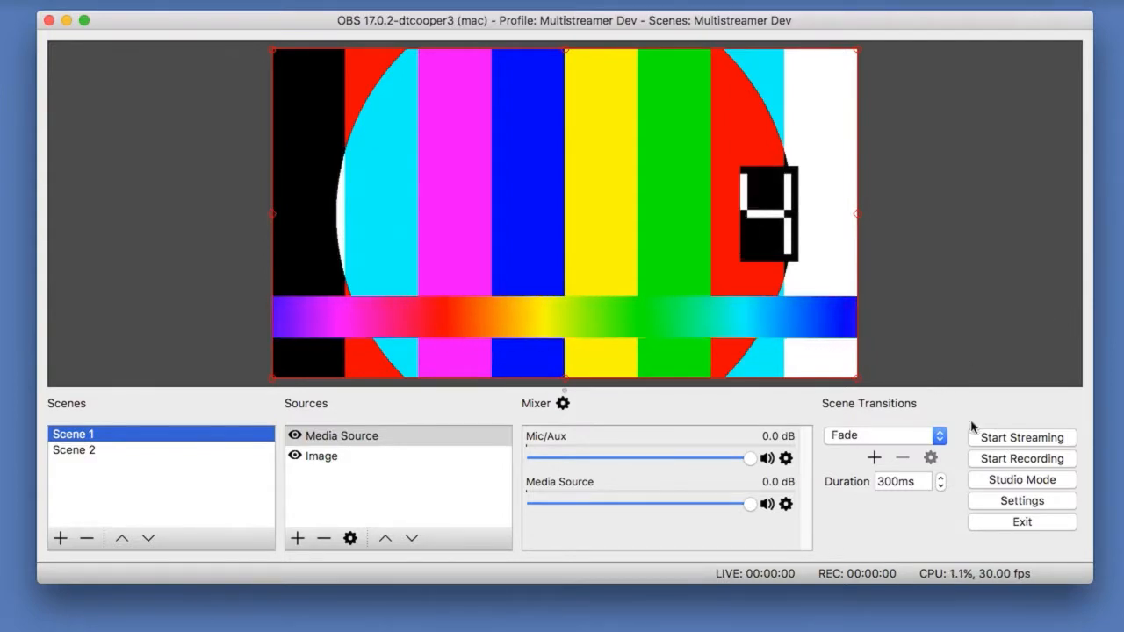
click(1001, 438)
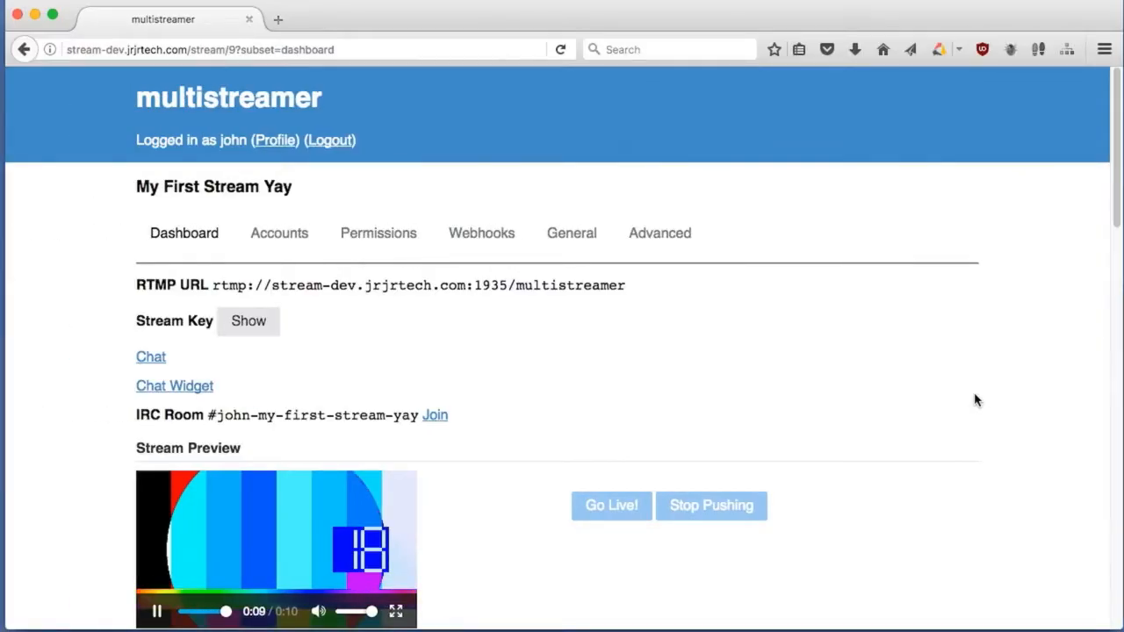
scroll(975, 401, down, 2)
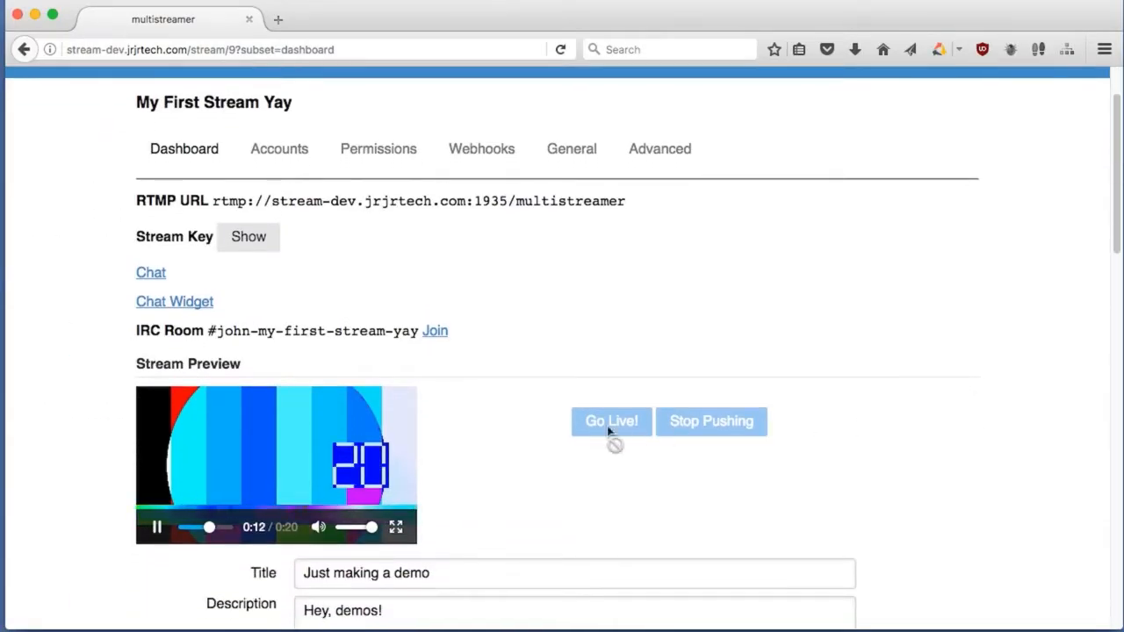
scroll(582, 415, down, 2)
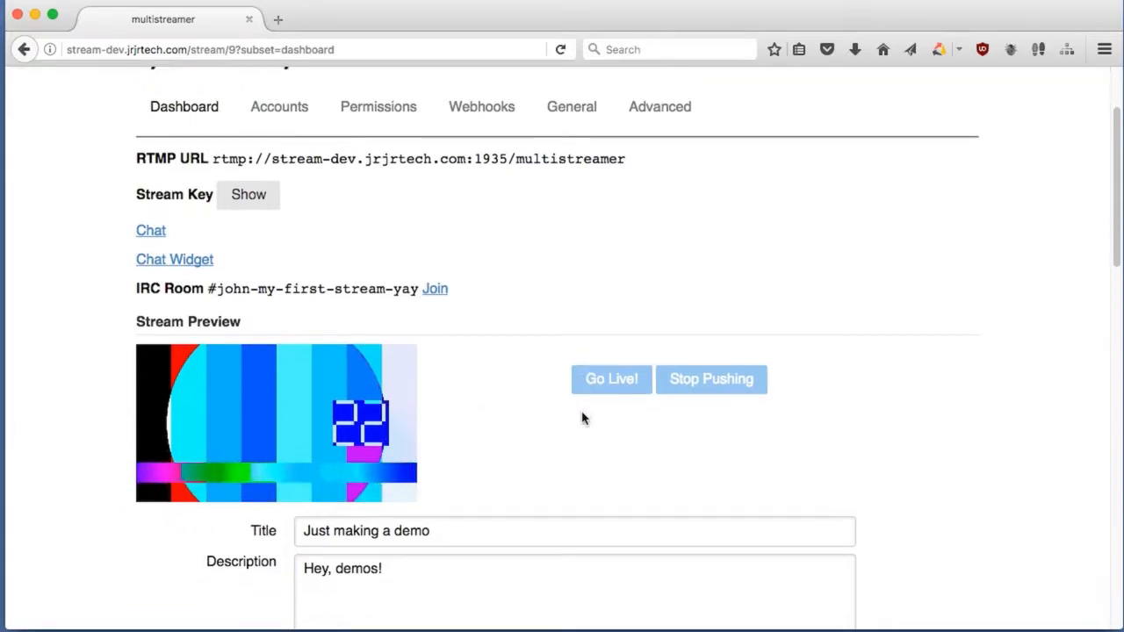
scroll(583, 419, up, 2)
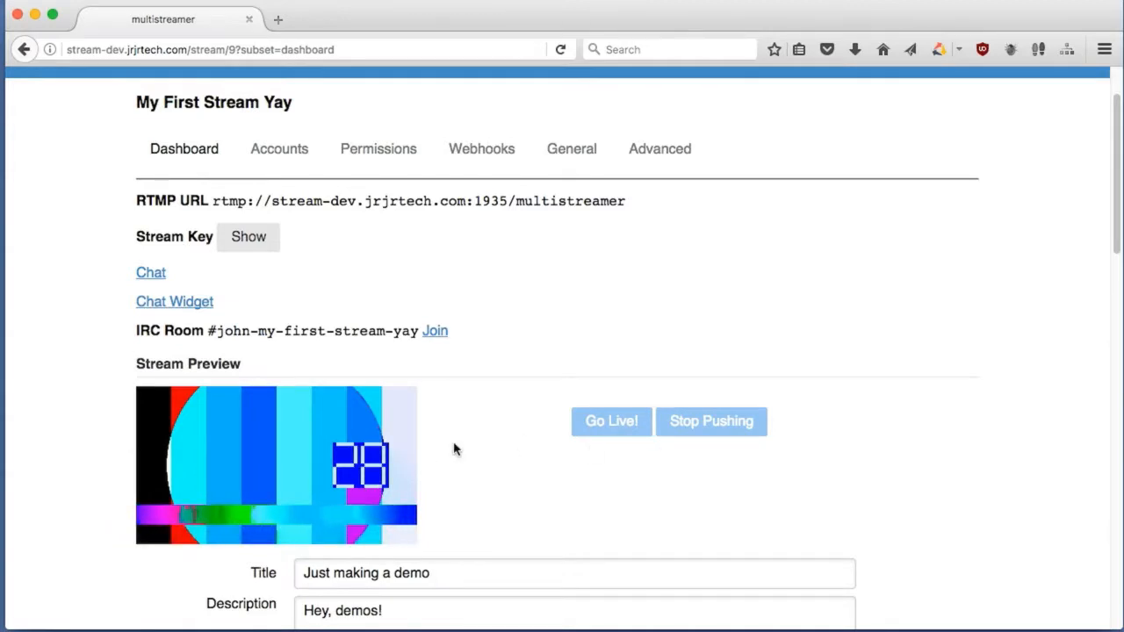
Open the chat page of My First Stream Yay and launch the linked YouTube and Twitch stream pages from it
scroll(327, 477, up, 2)
scroll(327, 478, up, 1)
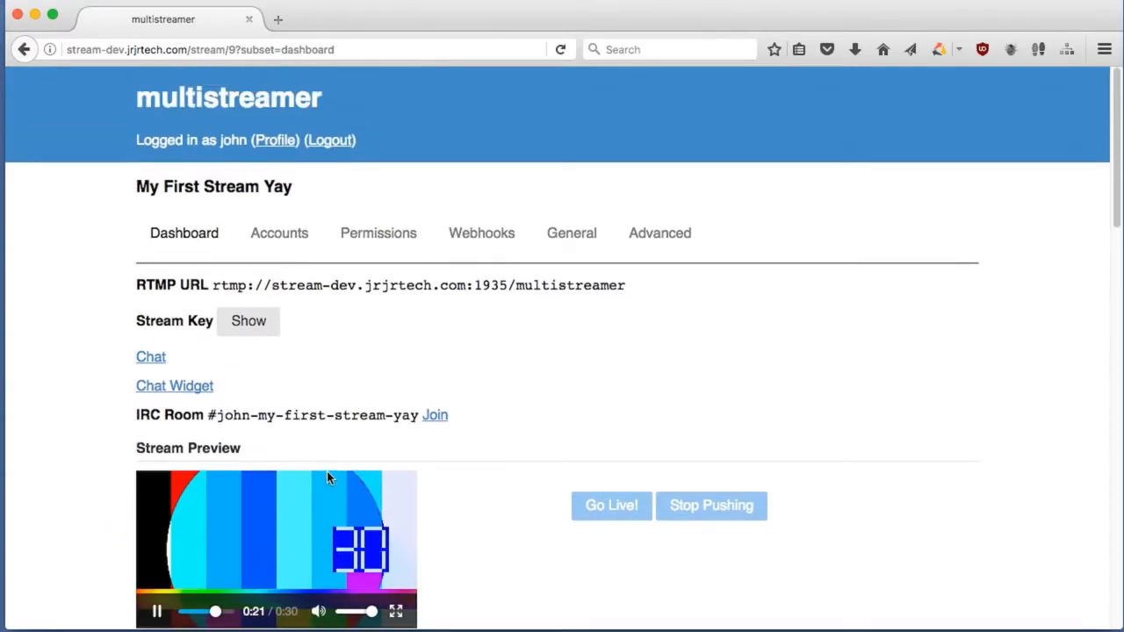
click(166, 102)
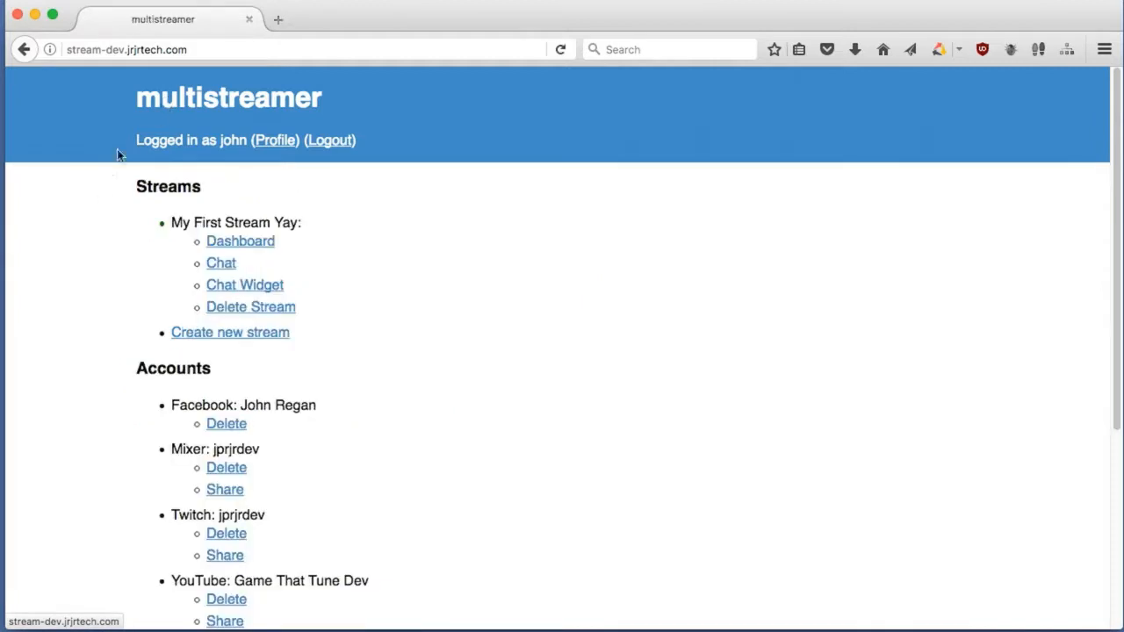
click(221, 263)
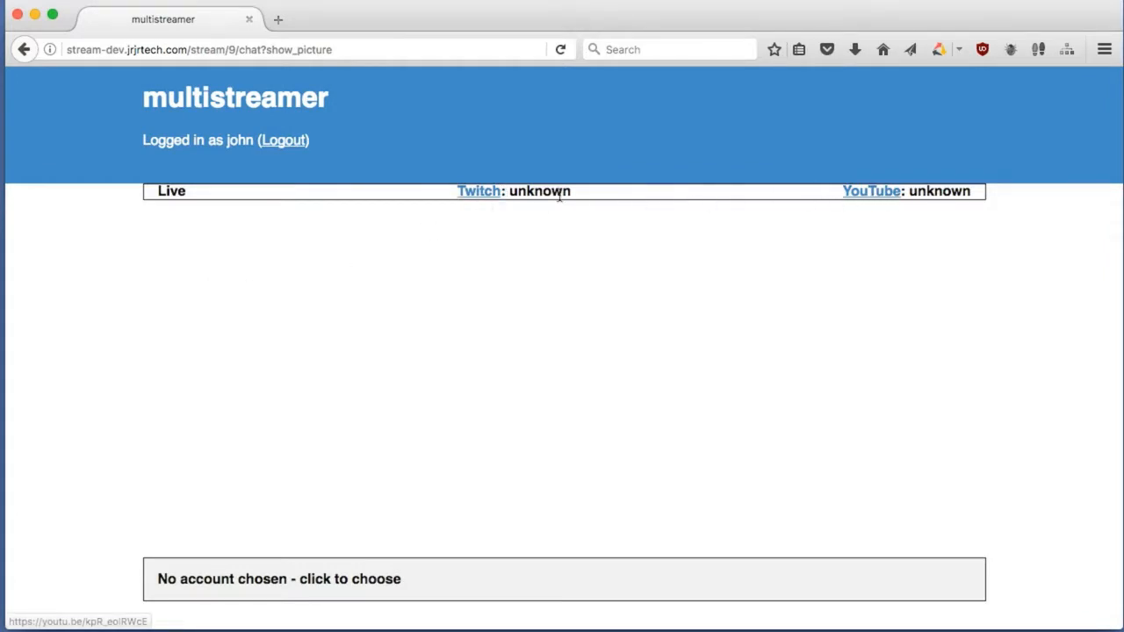
click(879, 192)
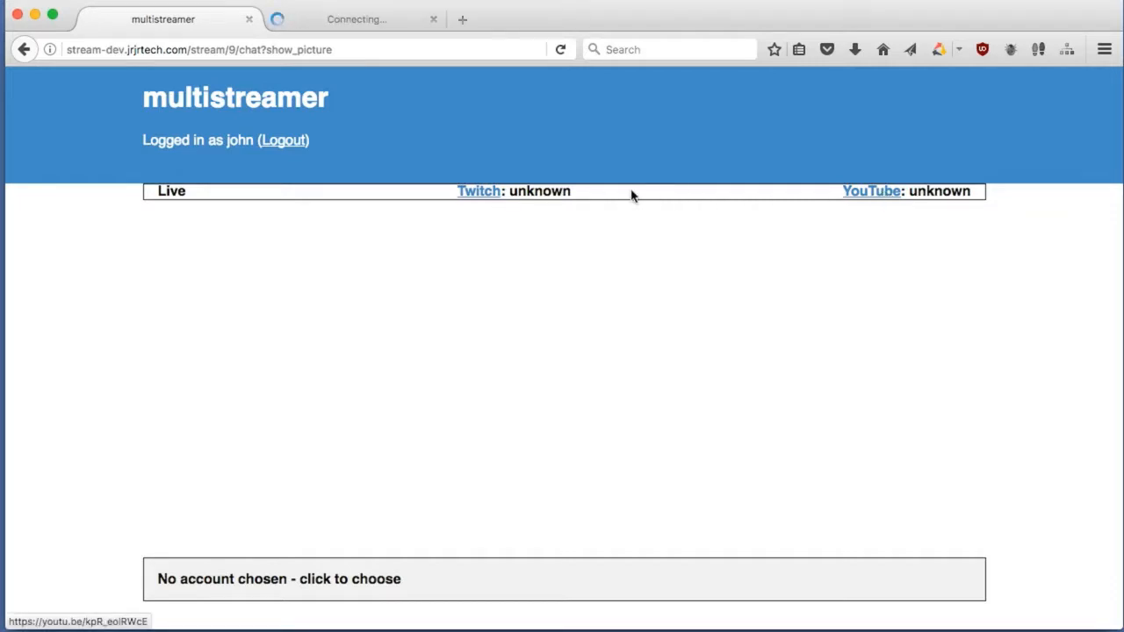
click(479, 193)
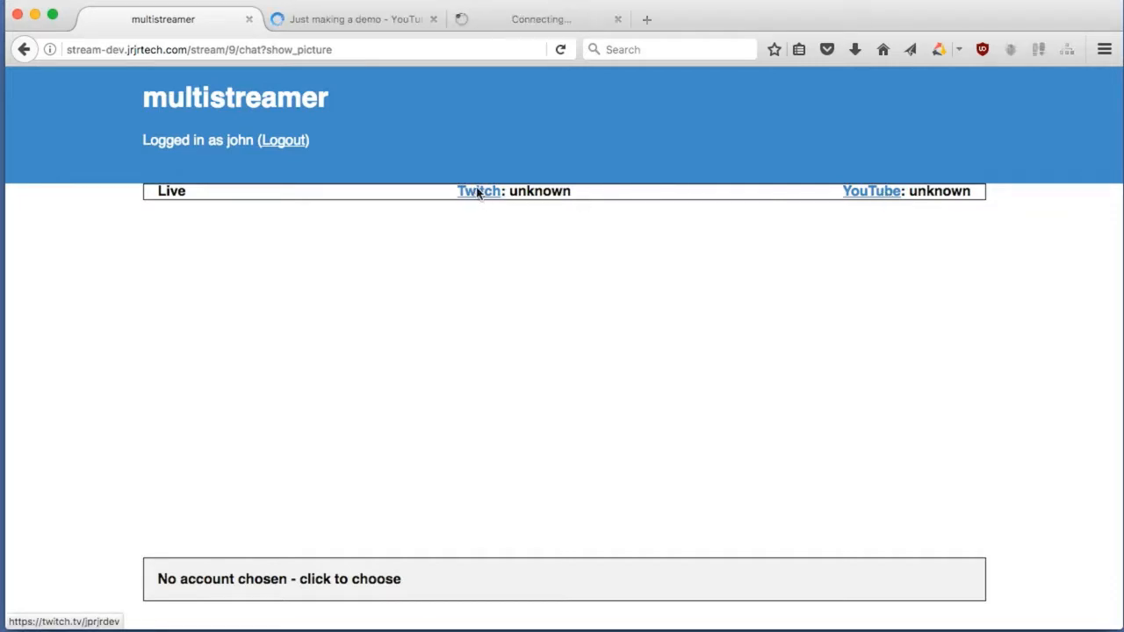
Return multistreamer to its home page, check live playback on YouTube and Twitch, and mute the Twitch player
click(230, 94)
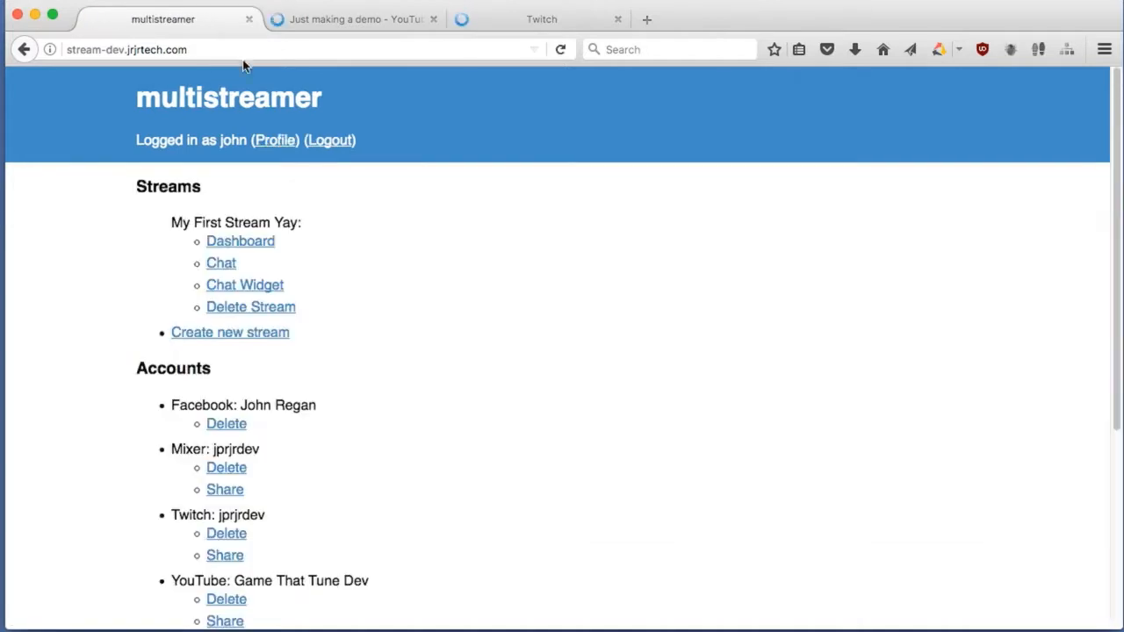
click(332, 28)
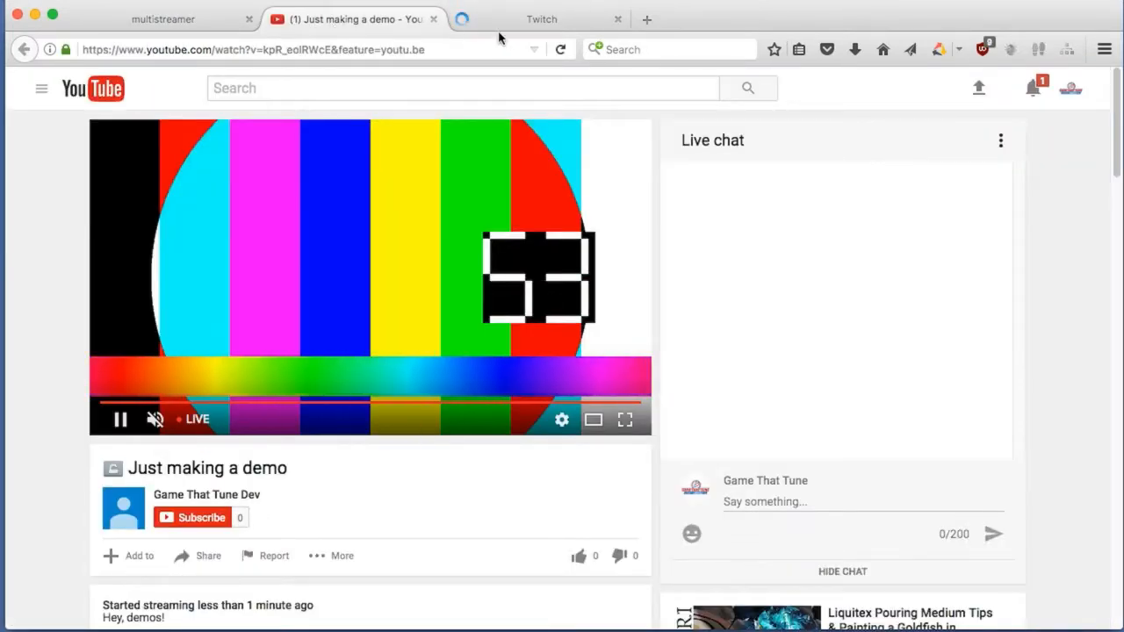
click(527, 27)
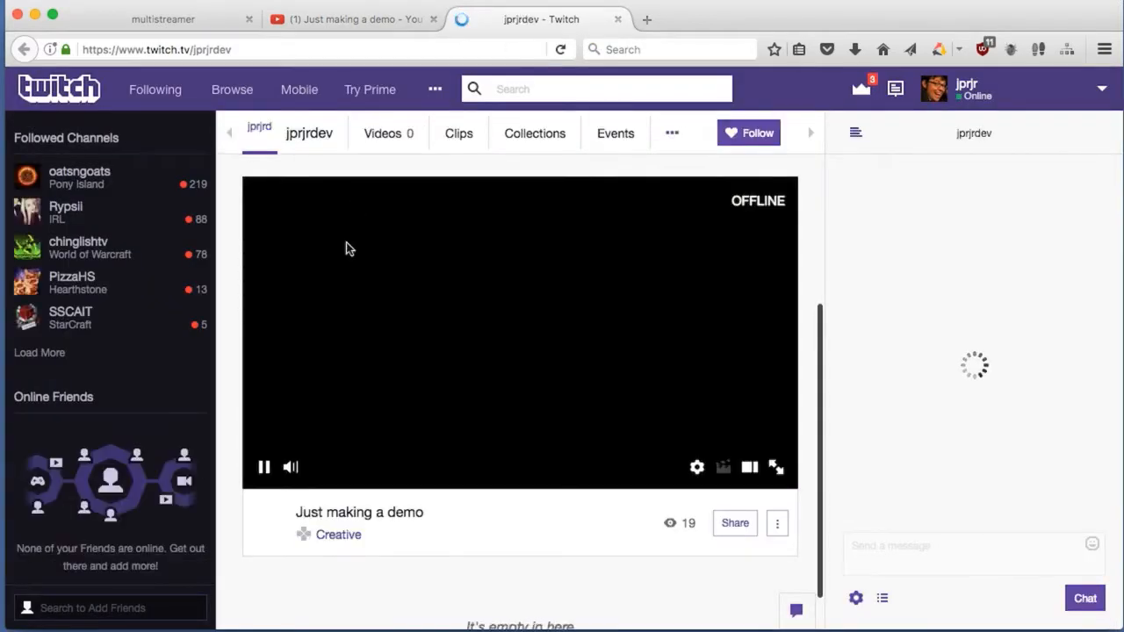
click(290, 479)
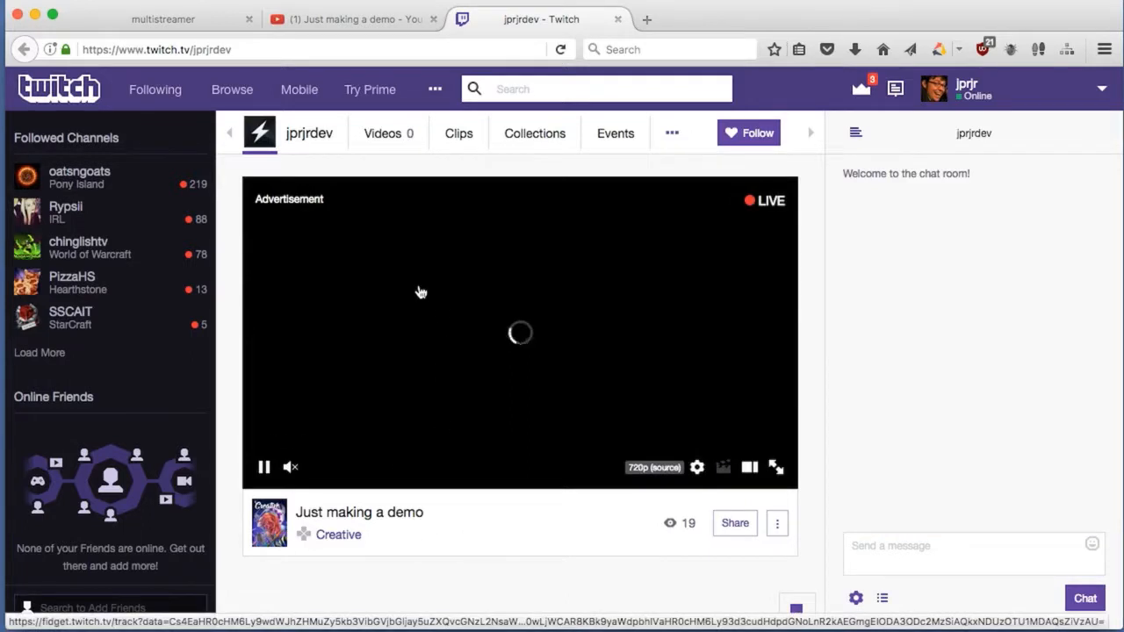
click(383, 28)
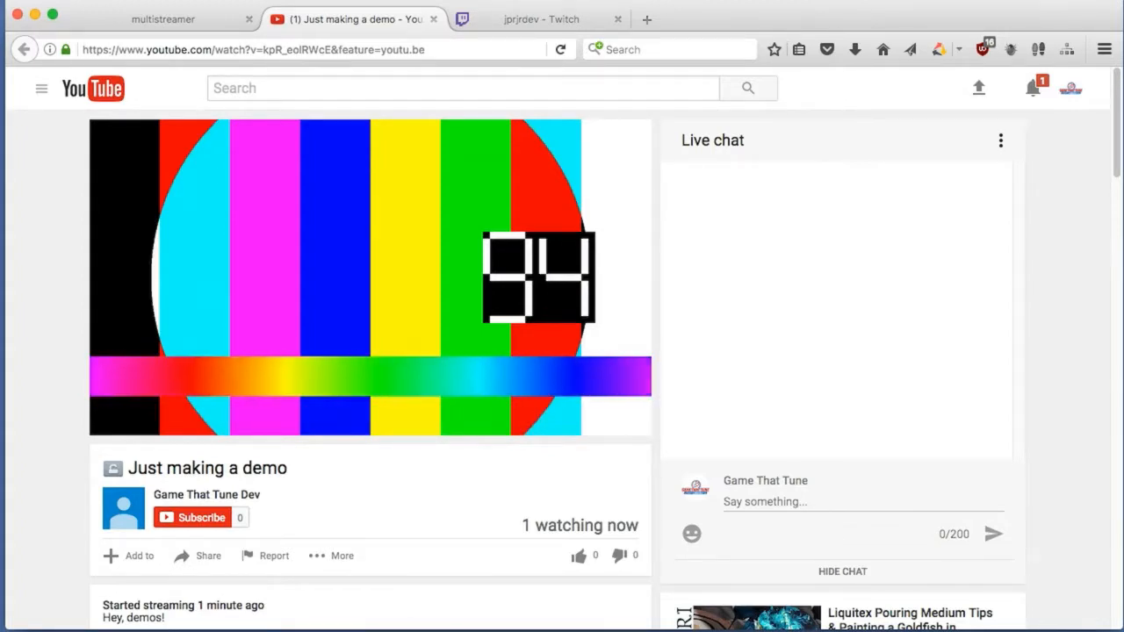
Check the dashboard of My First Stream Yay in multistreamer and bring up the stream's chat page
click(200, 31)
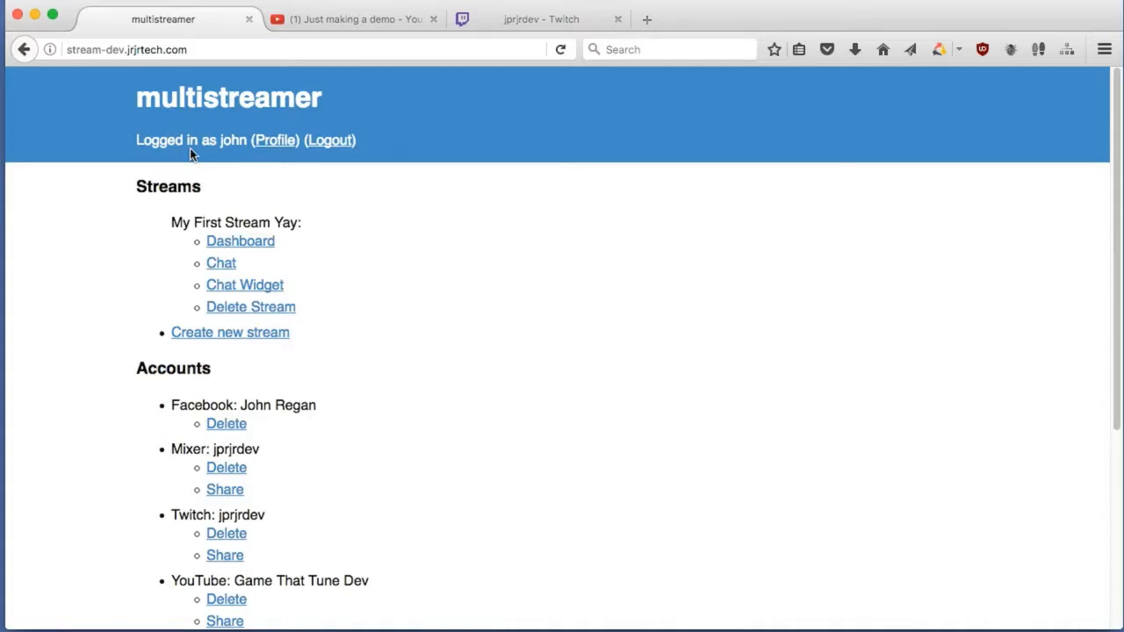
click(243, 244)
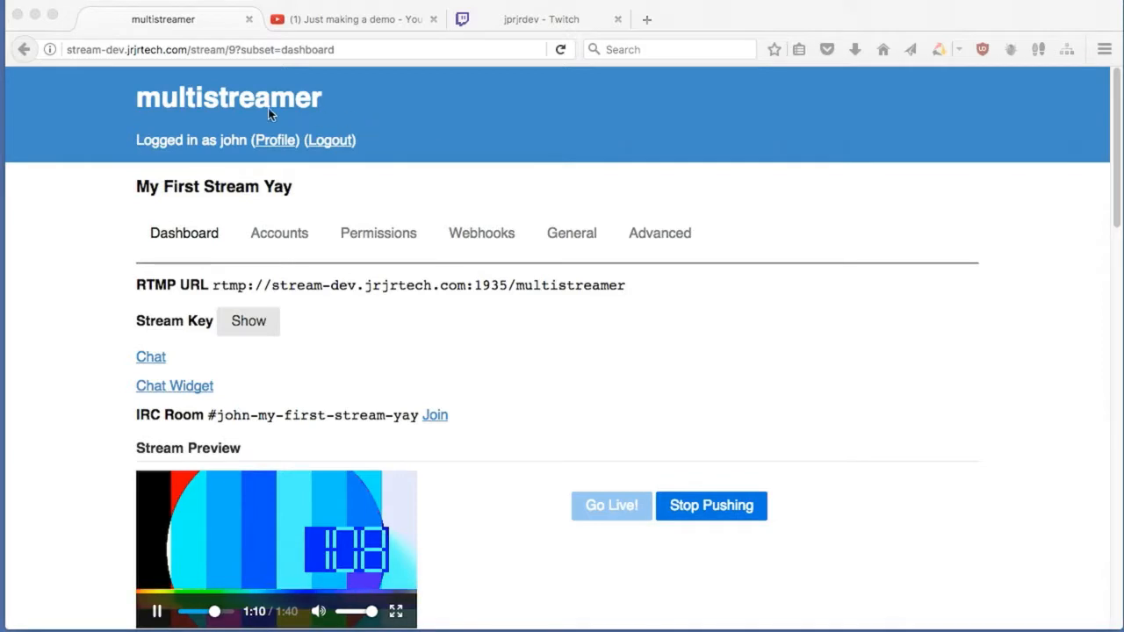
click(143, 99)
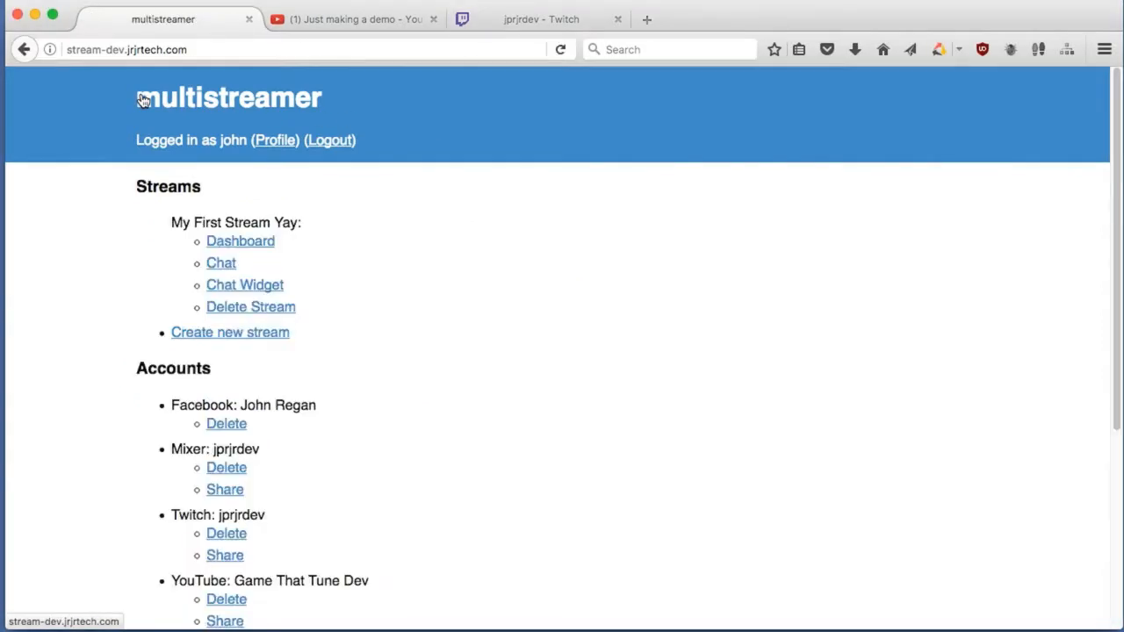
click(220, 265)
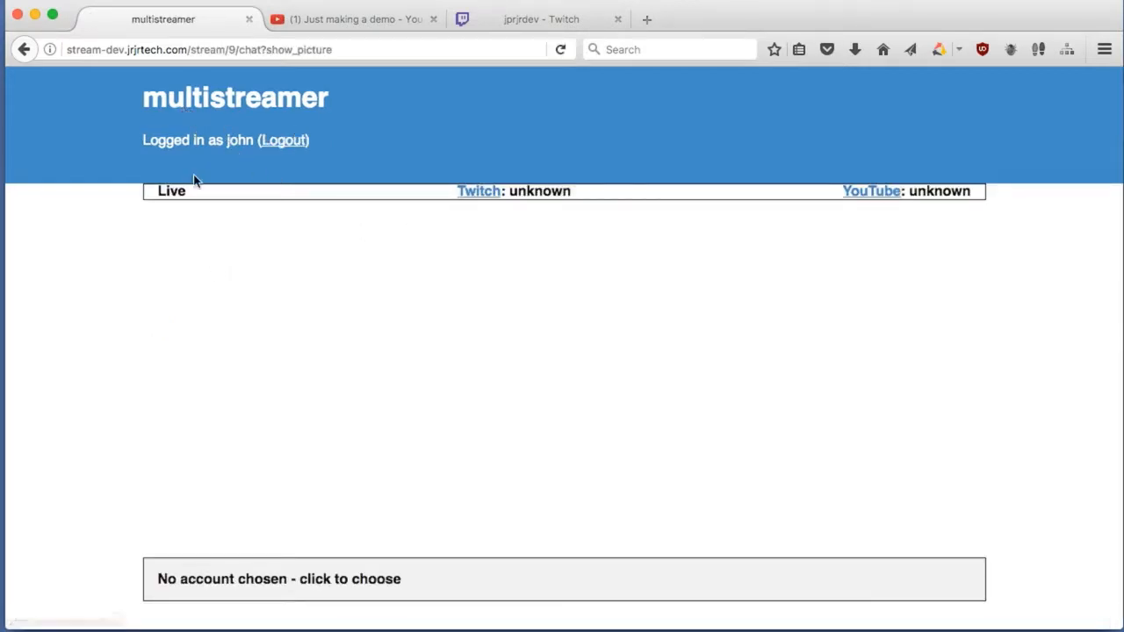
click(201, 108)
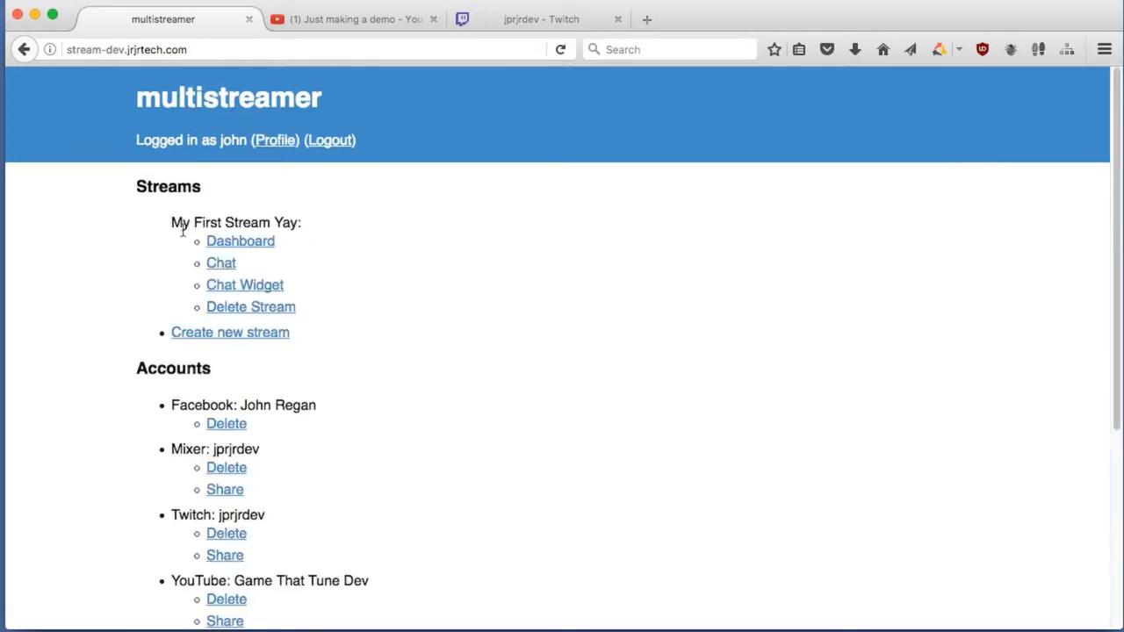
click(231, 243)
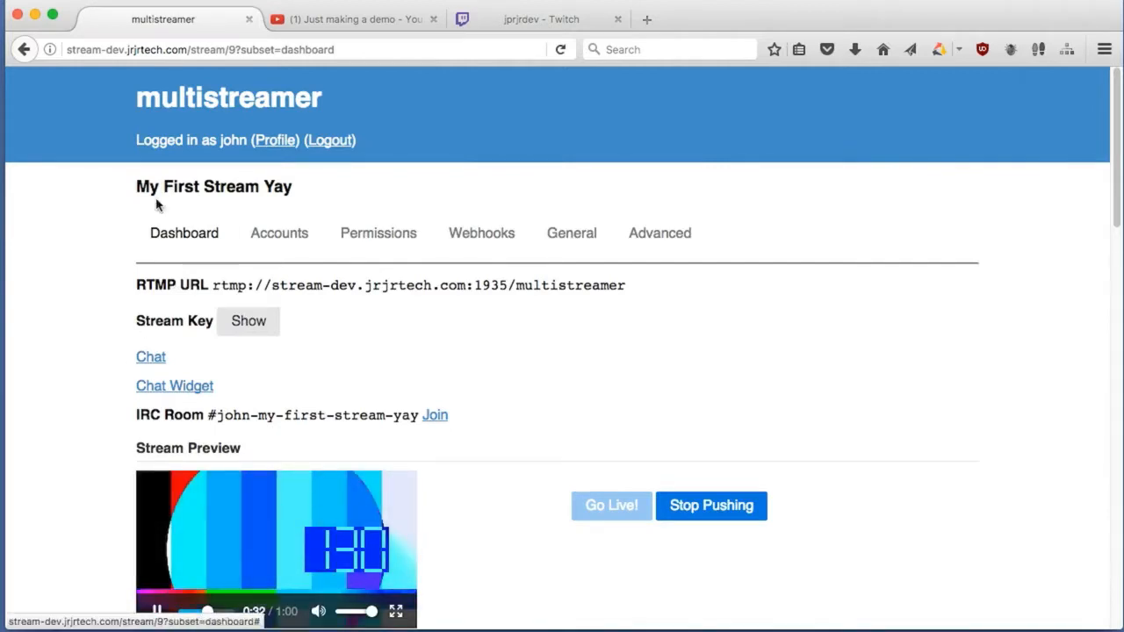
click(164, 115)
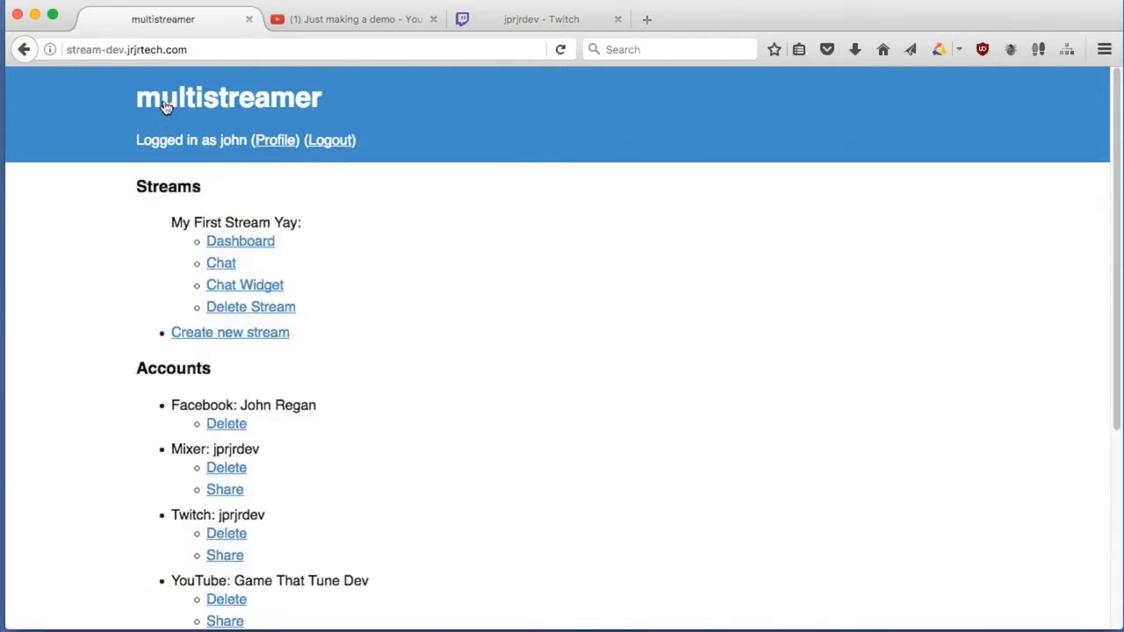
click(220, 263)
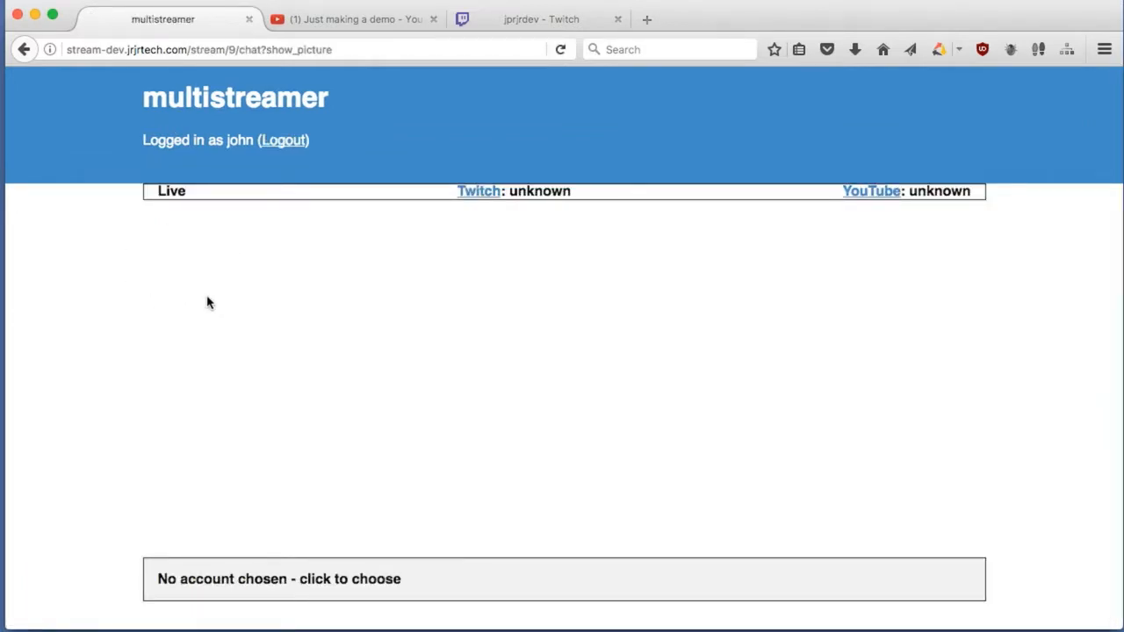
Send "hey hey hey" in the YouTube live chat and check for it in the multistreamer chat
click(326, 19)
click(764, 502)
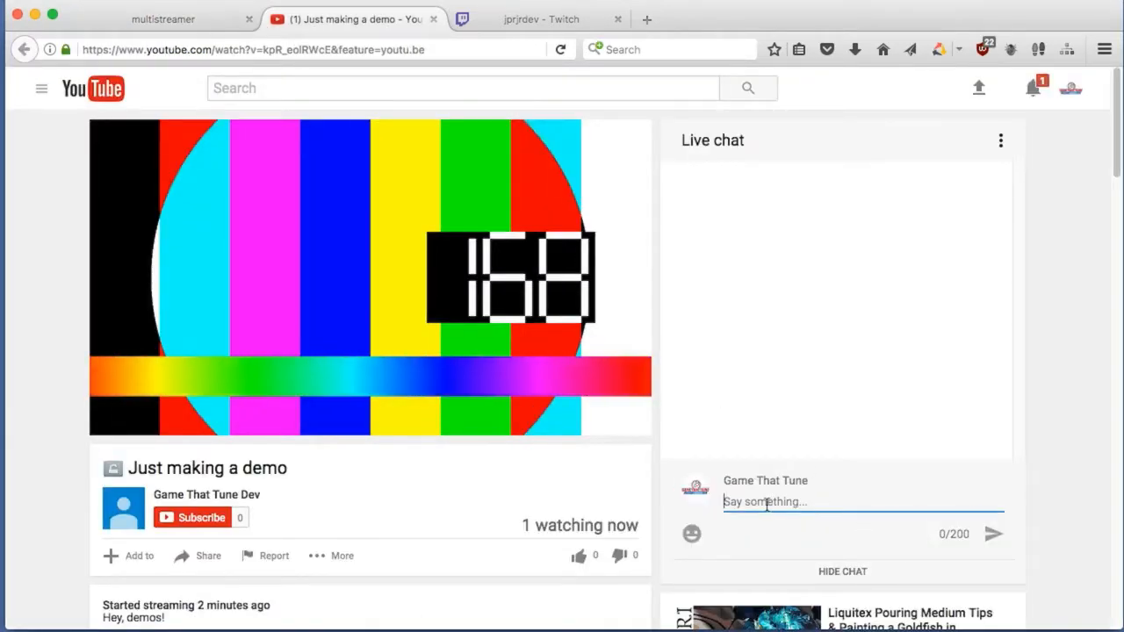
text(hey hey hey)
key(Return)
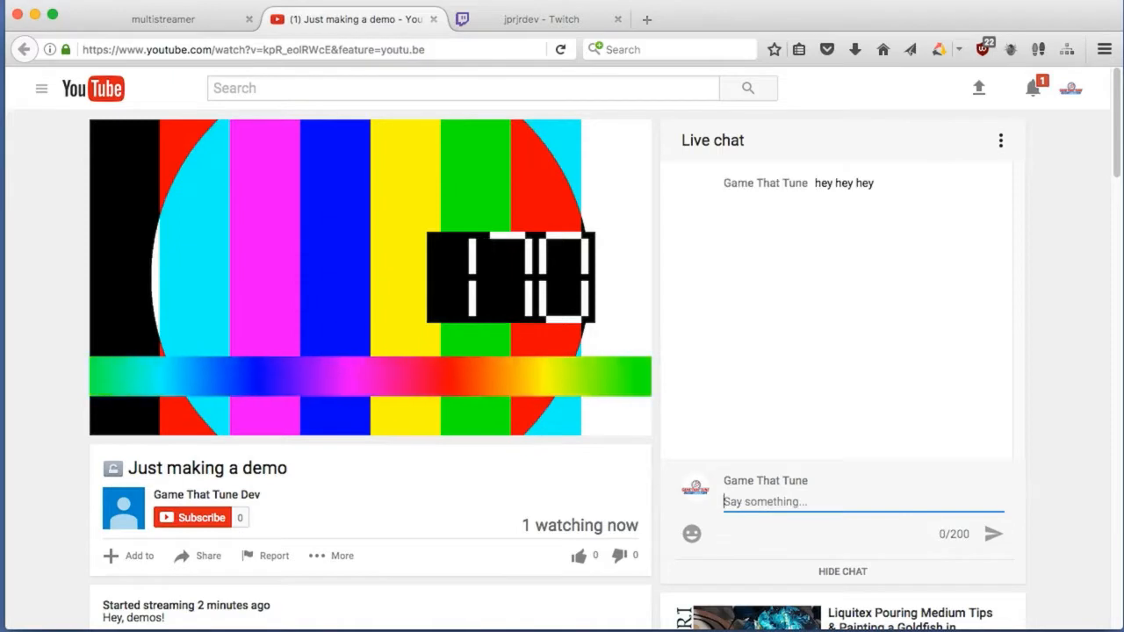
click(167, 25)
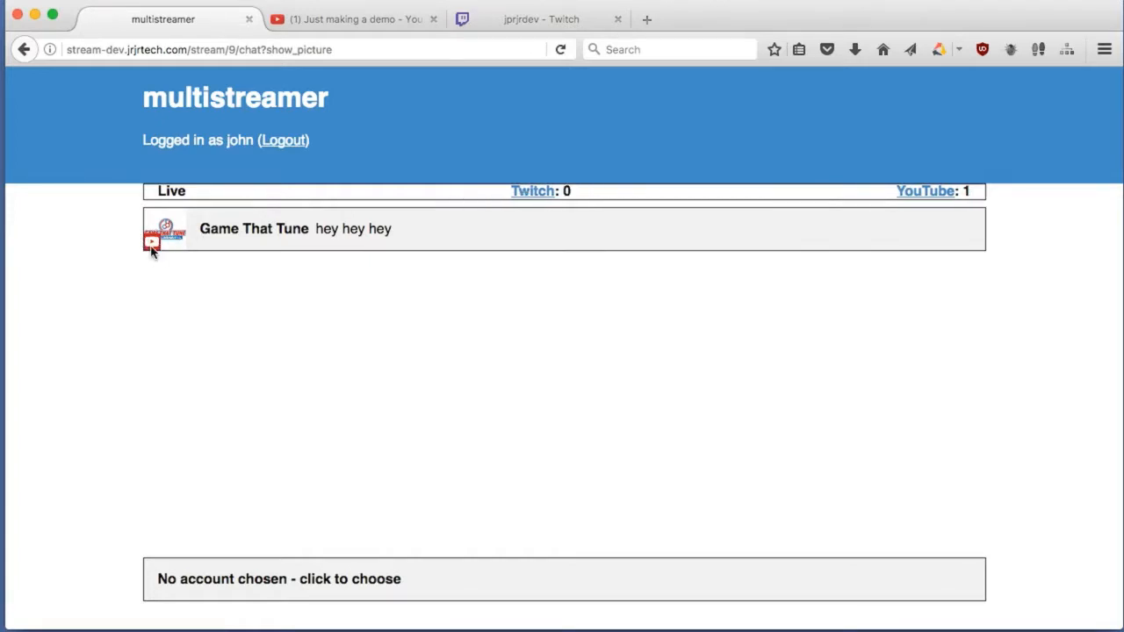
Compare the on-screen timer of the Twitch stream with that of the YouTube stream
click(532, 19)
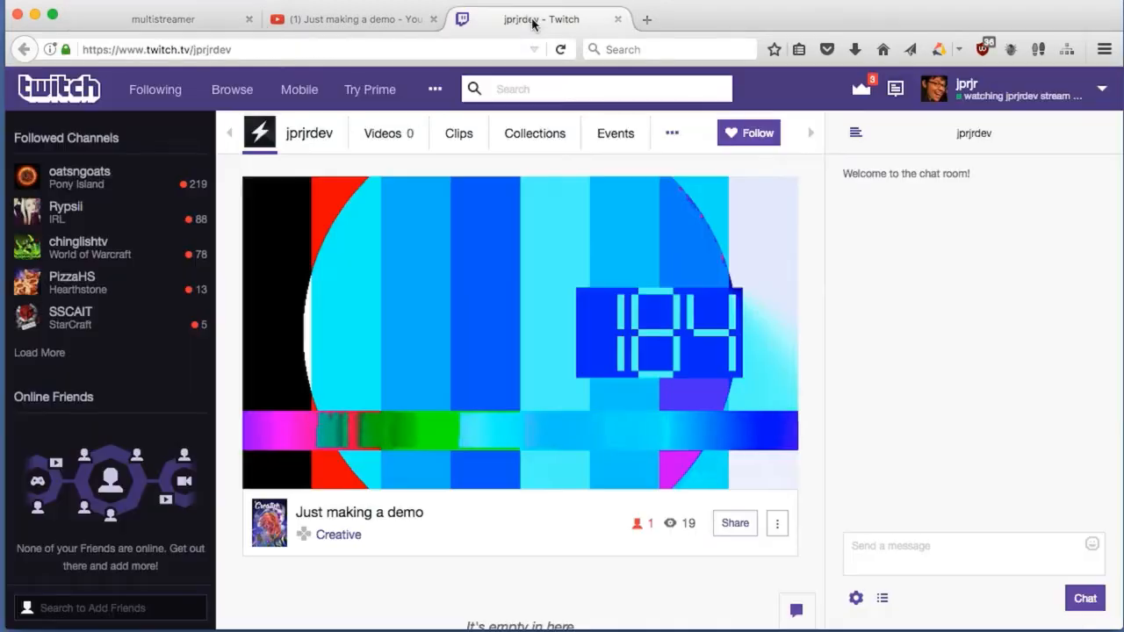
click(906, 543)
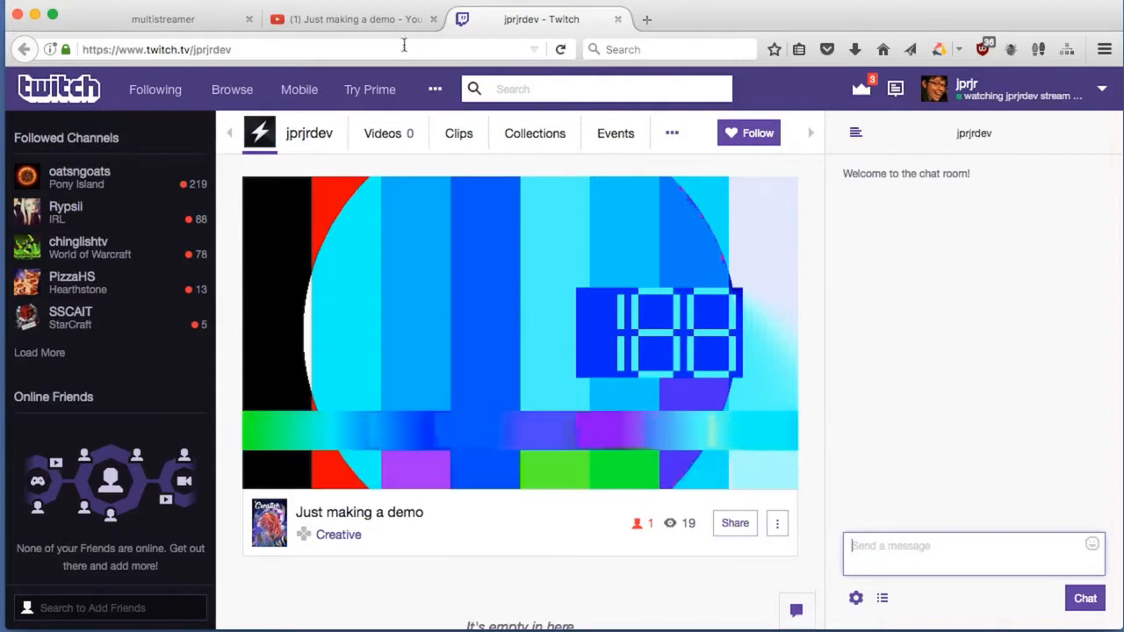
click(390, 21)
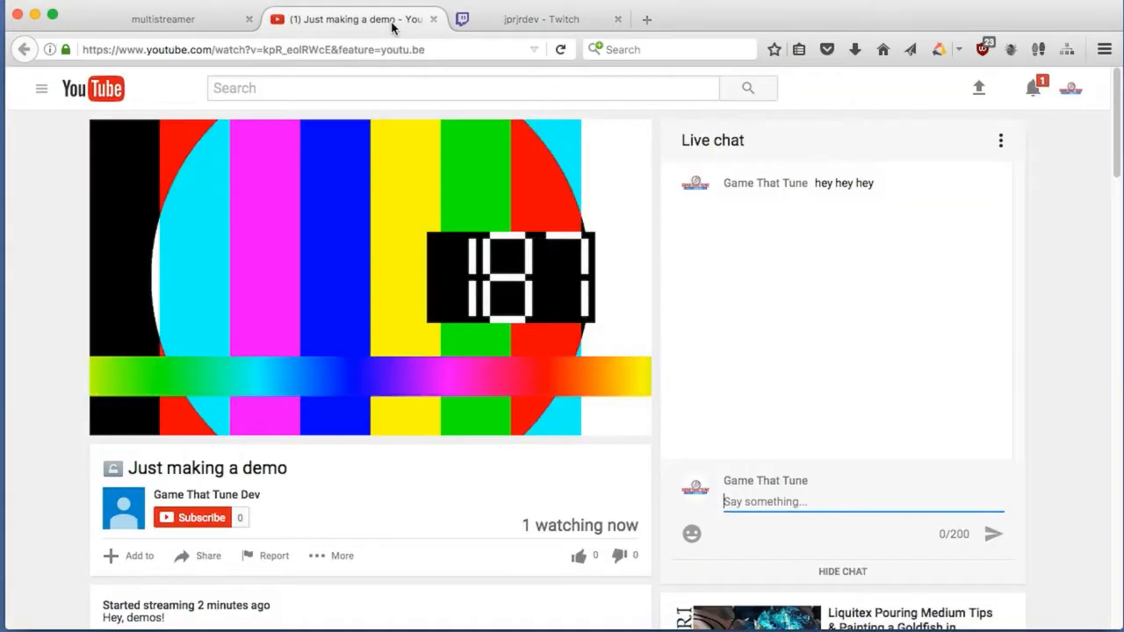
click(536, 25)
click(363, 17)
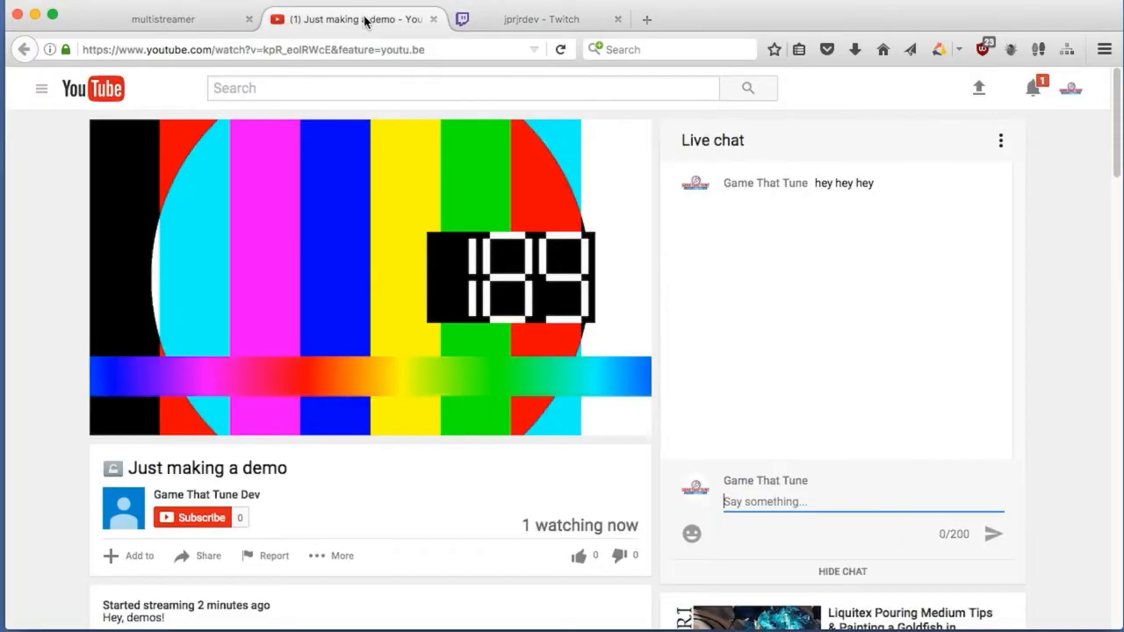
click(533, 25)
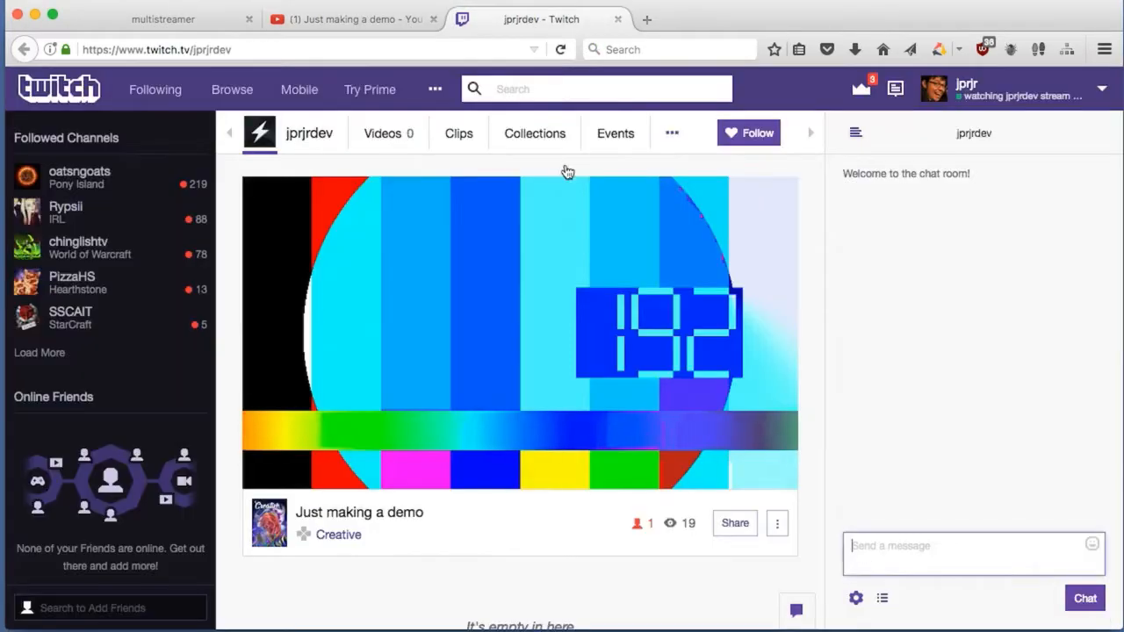
click(355, 21)
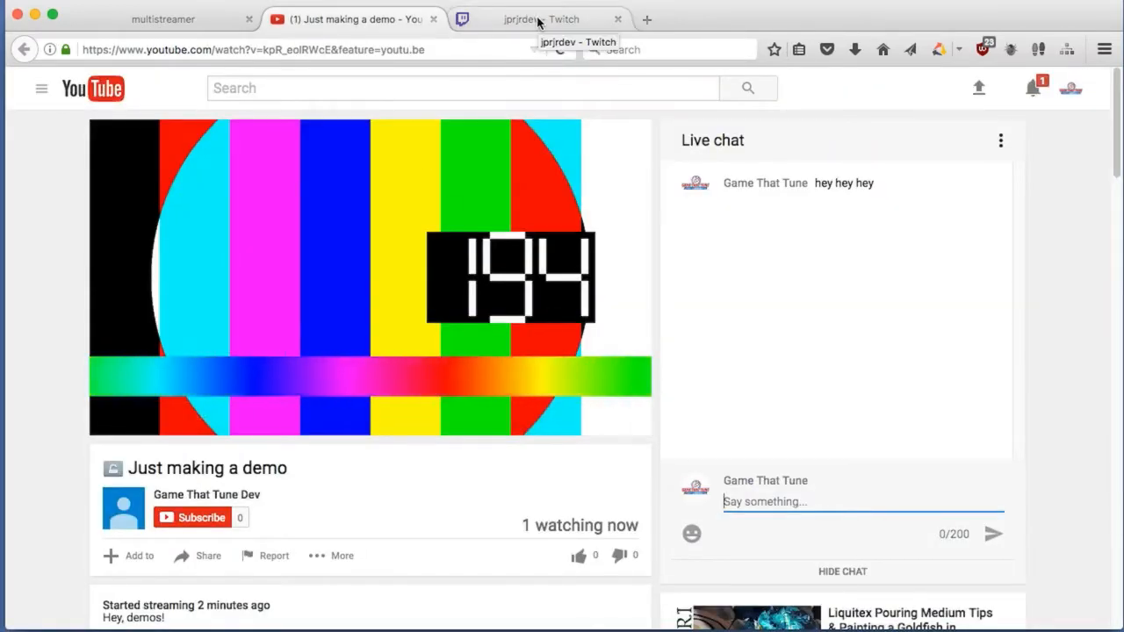
click(539, 21)
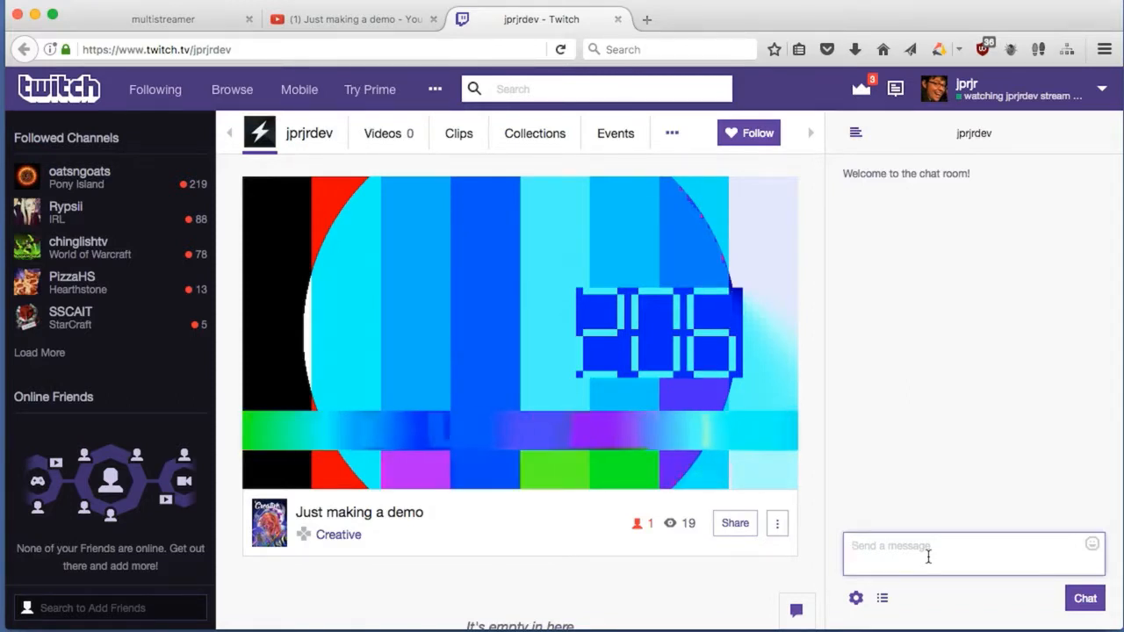
Send "Hey hey hey" in the Twitch chat and check for it in the multistreamer chat
text(Hey hey hey)
key(Return)
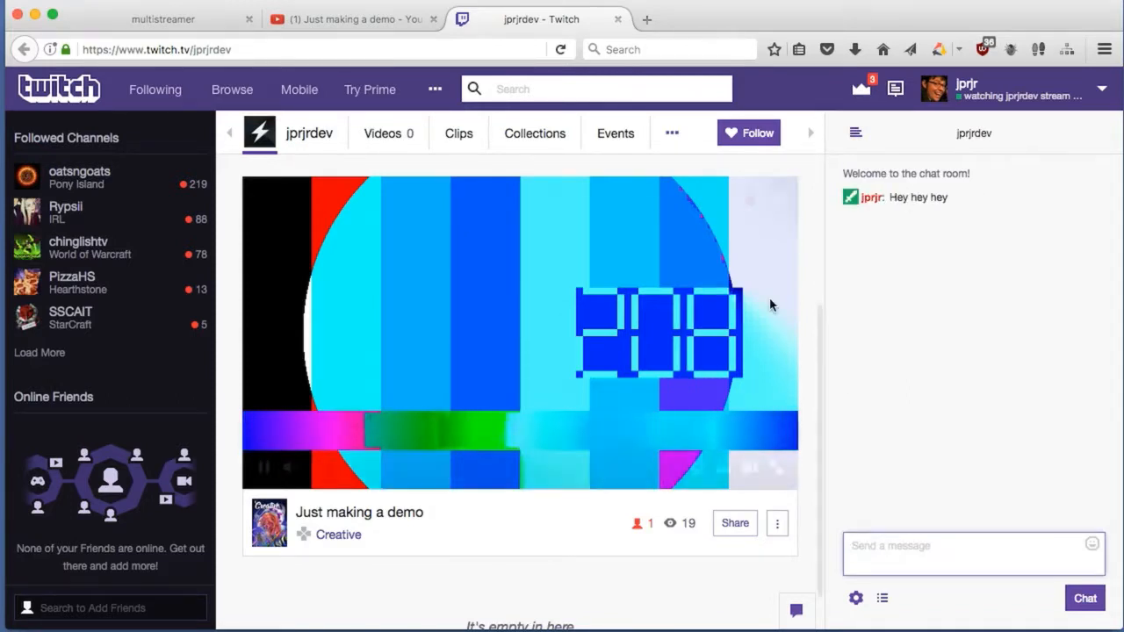
click(167, 21)
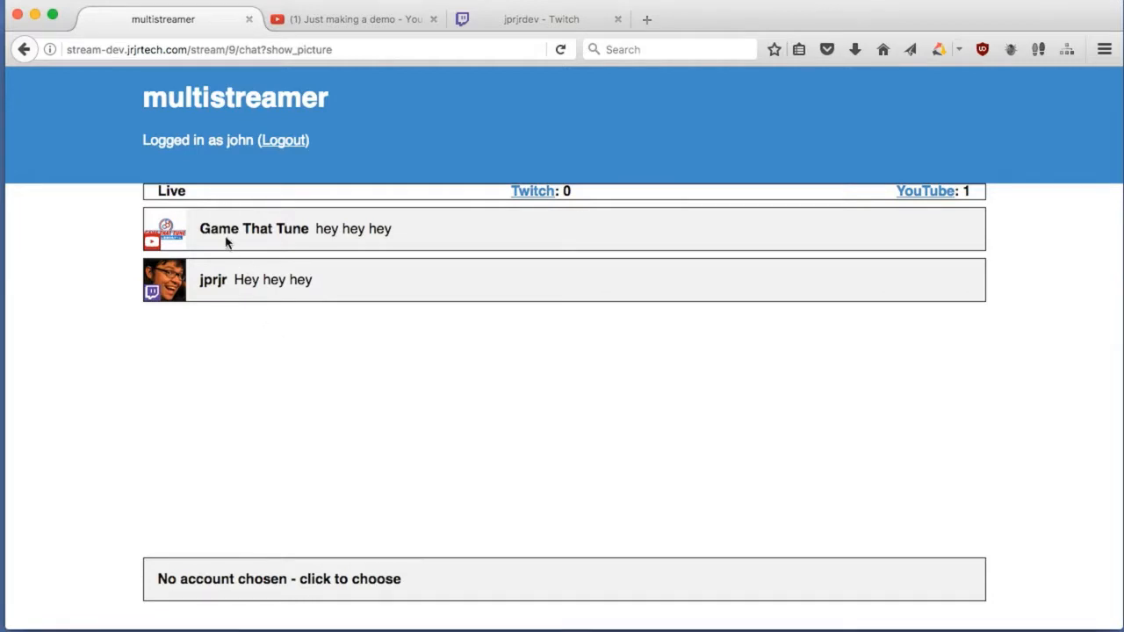
Examine the live status and viewer counts in the multistreamer chat against the Twitch and YouTube pages
double_click(171, 195)
click(154, 189)
click(594, 22)
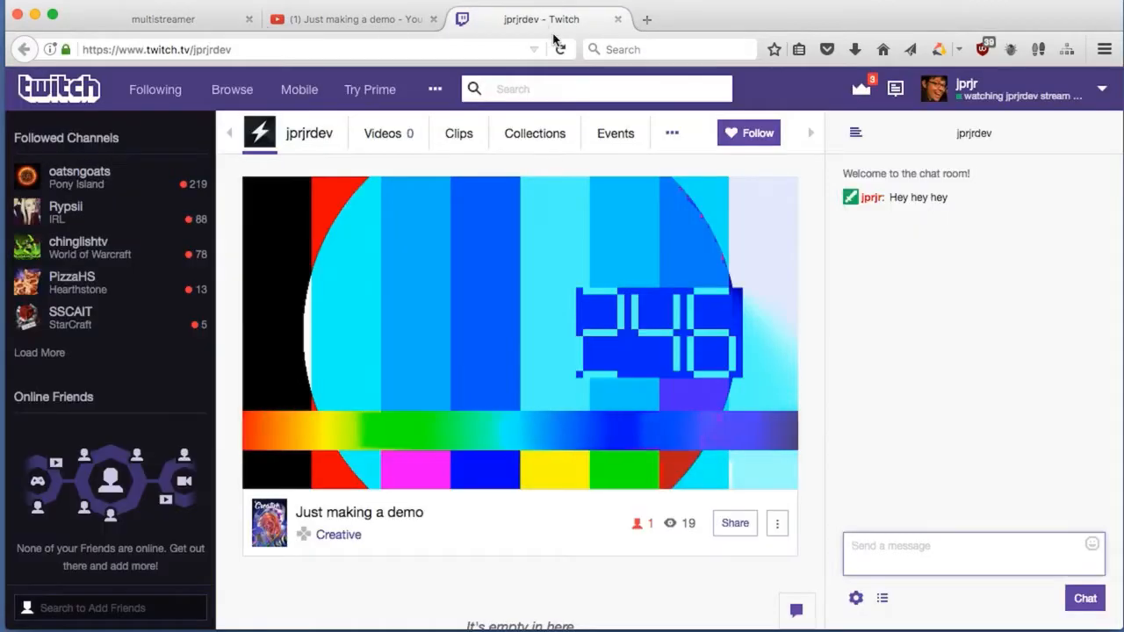
click(350, 27)
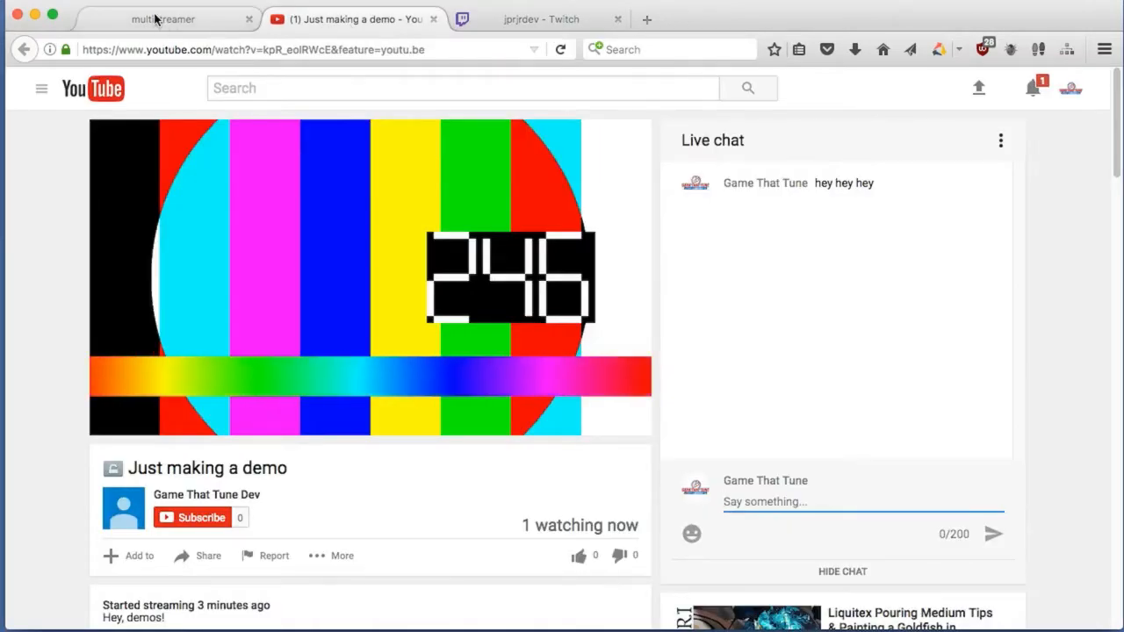
click(171, 19)
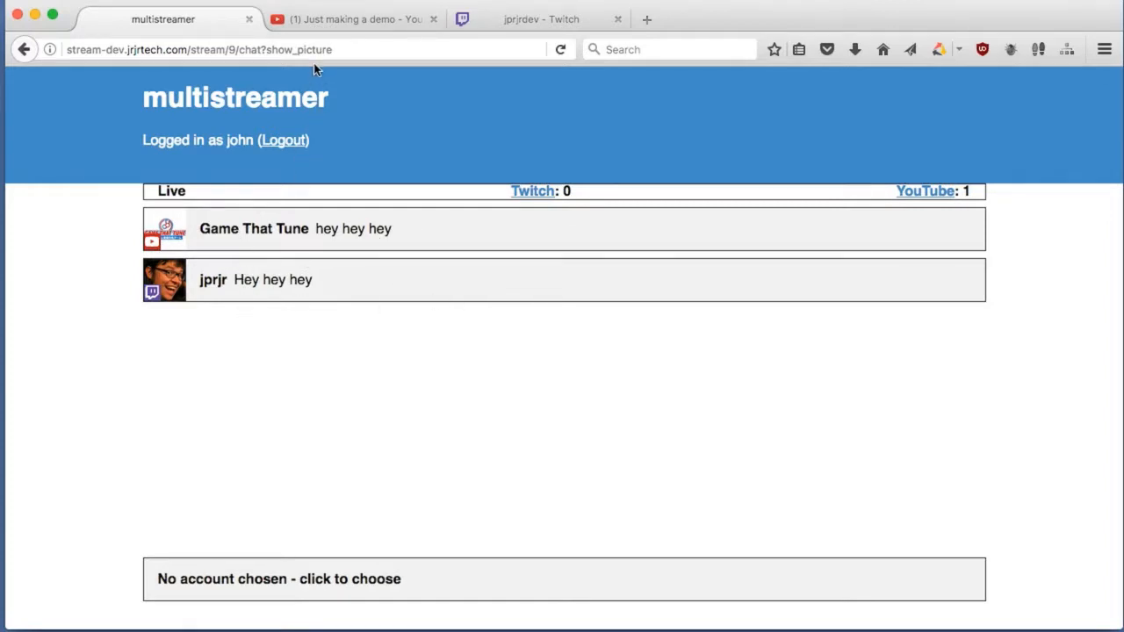
Send the message "1" in the Twitch channel's chat
click(492, 20)
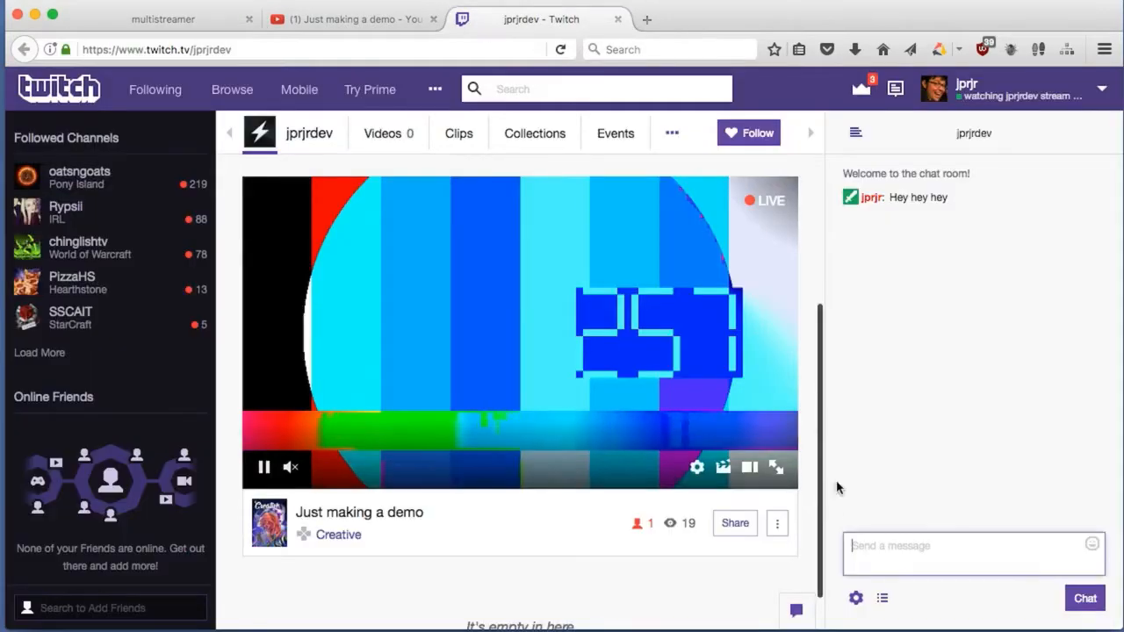
click(889, 541)
text(1)
key(Return)
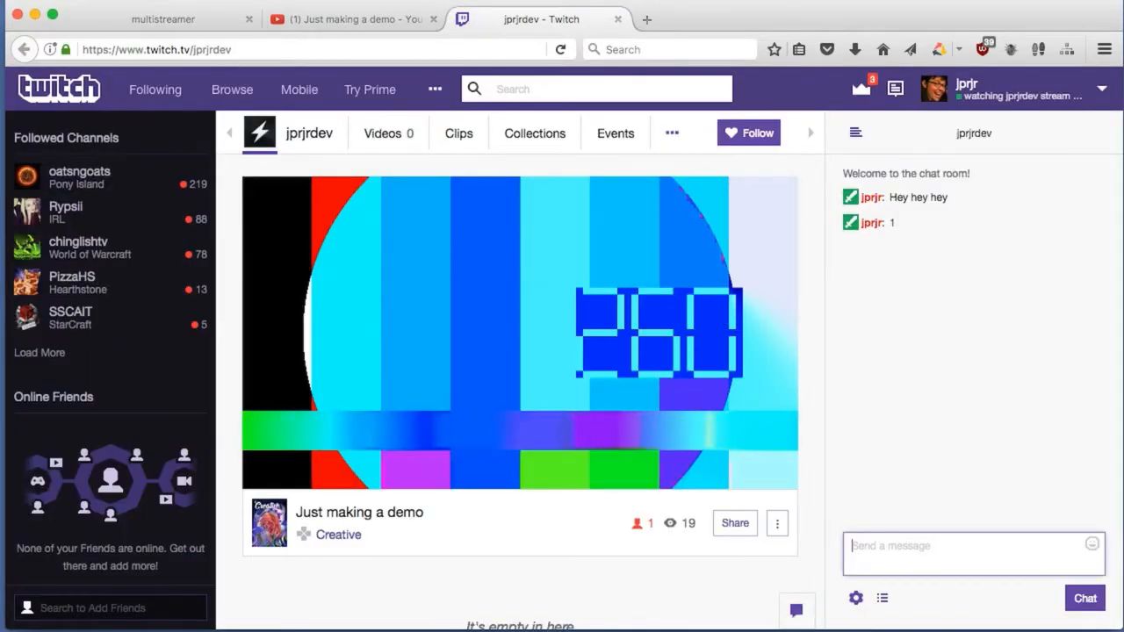
Send the numbers 2 through 10 as separate messages in the Twitch channel's chat
text(2)
key(Return)
text(3)
key(Return)
text(4)
key(Return)
text(5 6 7)
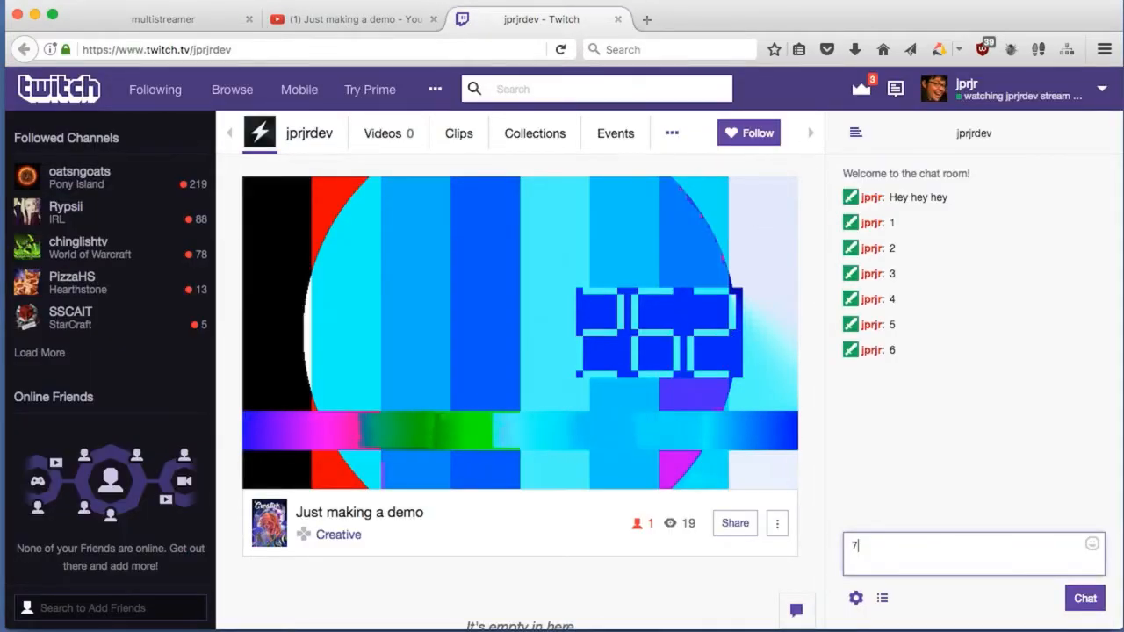
key(Return)
text(8 9 10)
key(Return)
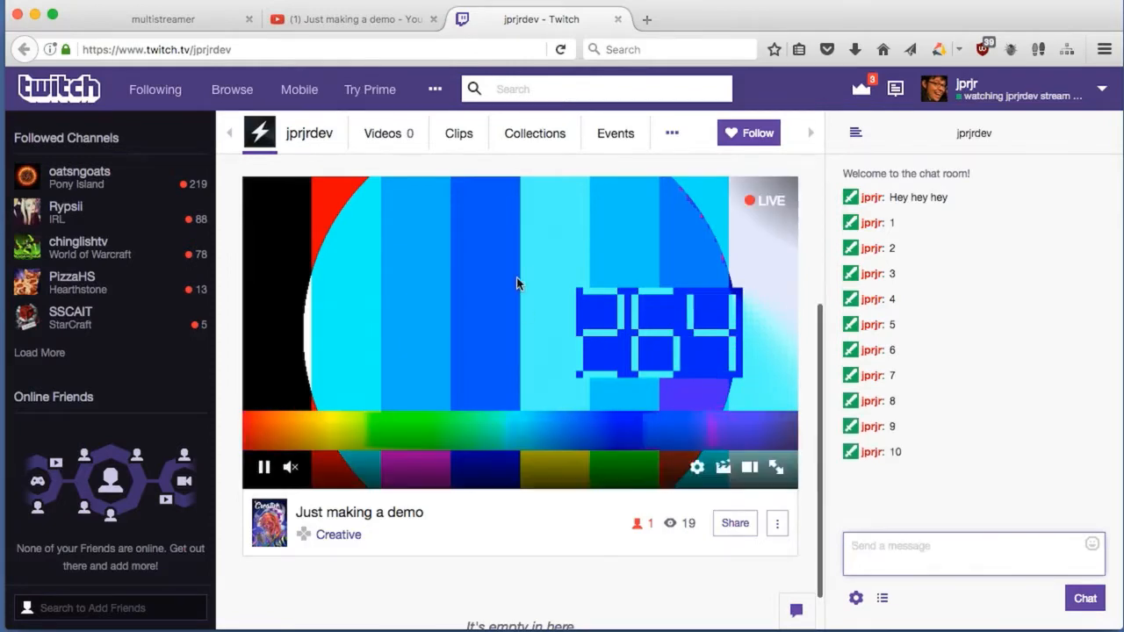
Examine the multistreamer chat history for the numbered Twitch messages and the earlier YouTube message
click(166, 19)
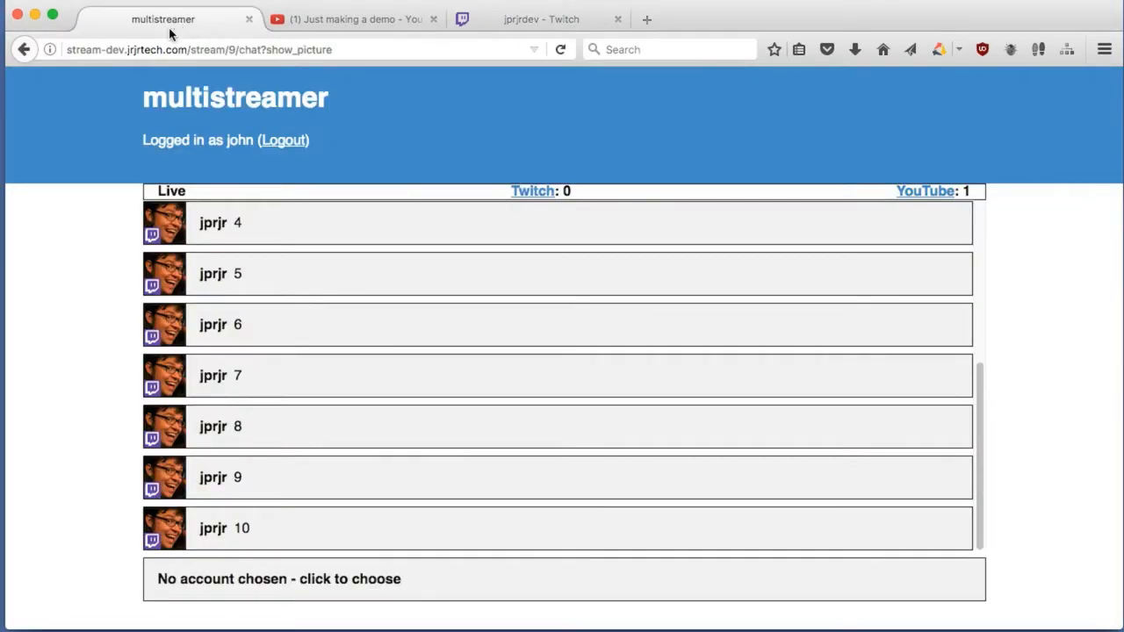
scroll(290, 403, up, 4)
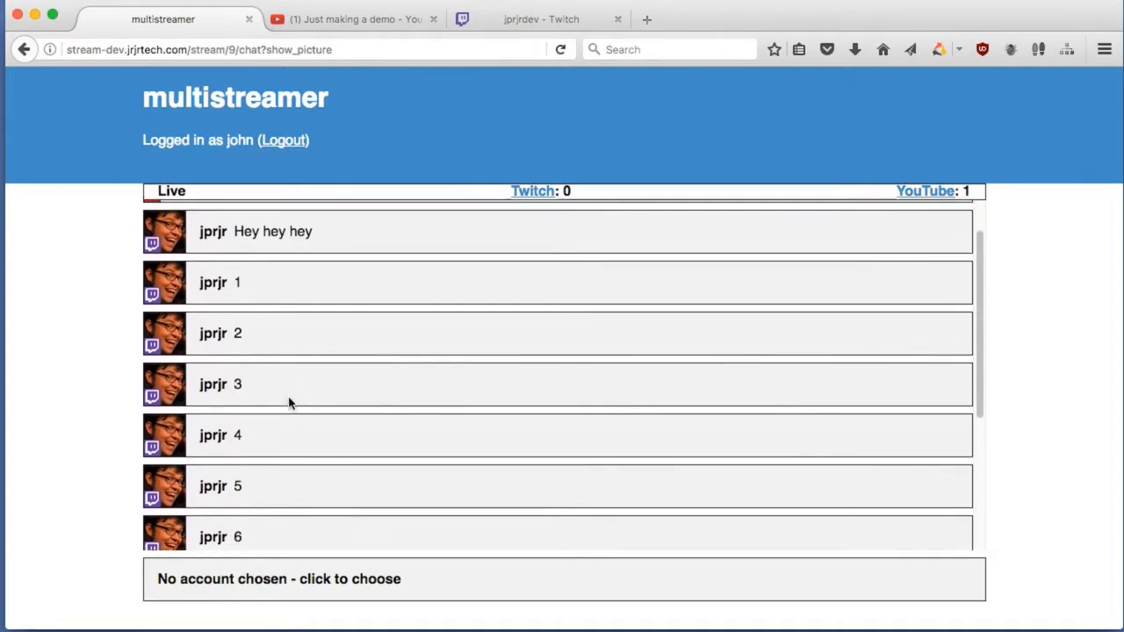
scroll(290, 403, down, 5)
scroll(290, 403, up, 5)
scroll(290, 404, down, 4)
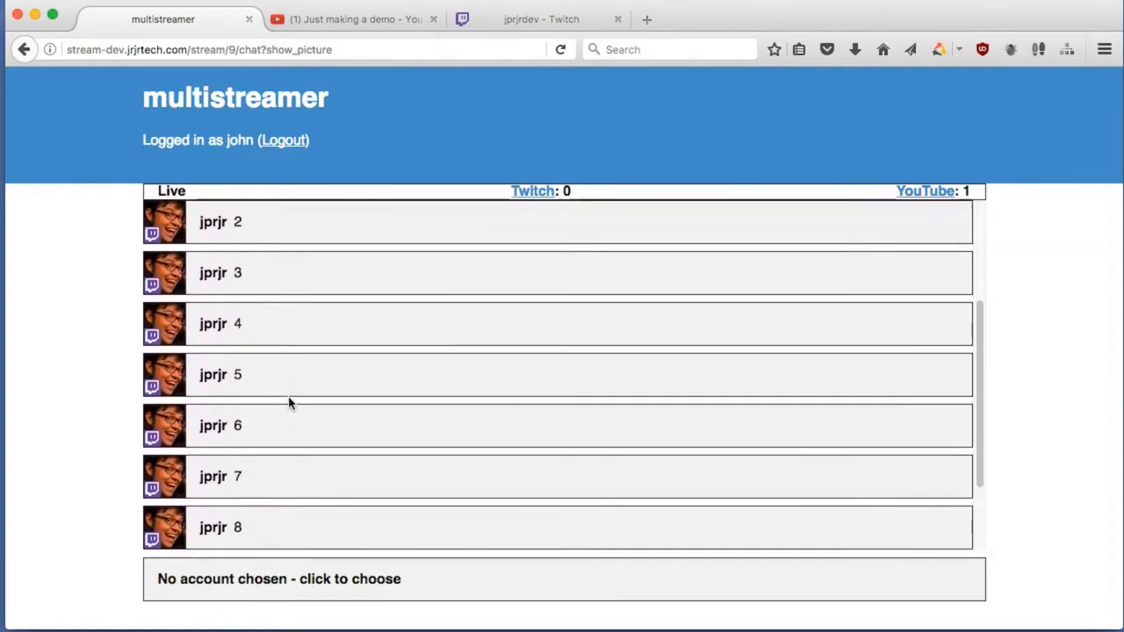
scroll(289, 403, up, 2)
scroll(290, 403, down, 2)
scroll(289, 403, up, 4)
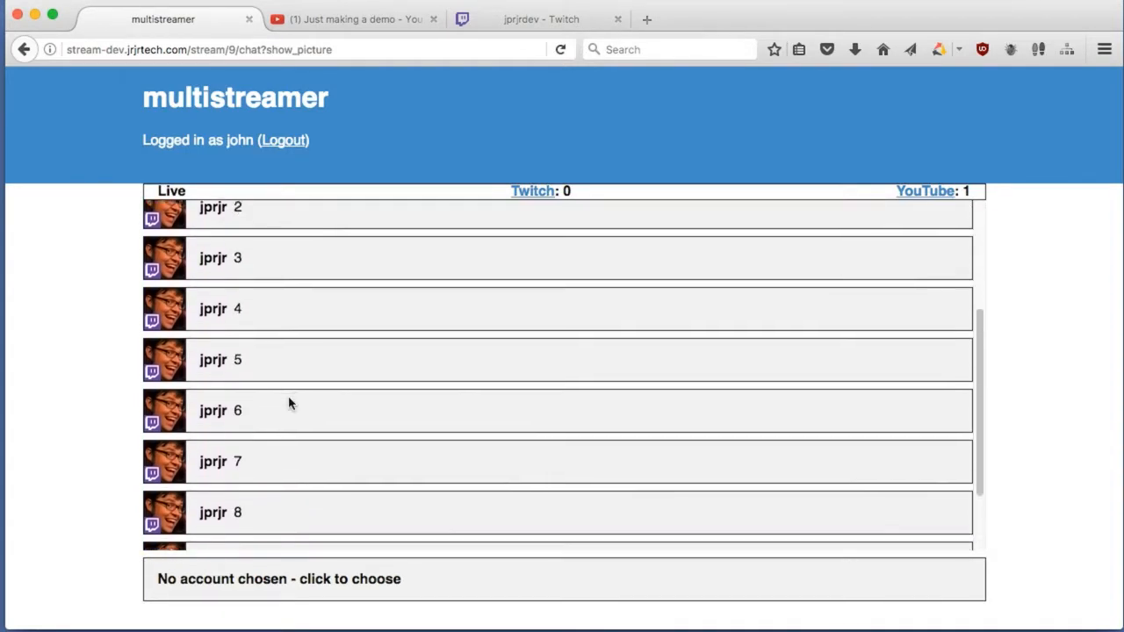
scroll(290, 403, up, 2)
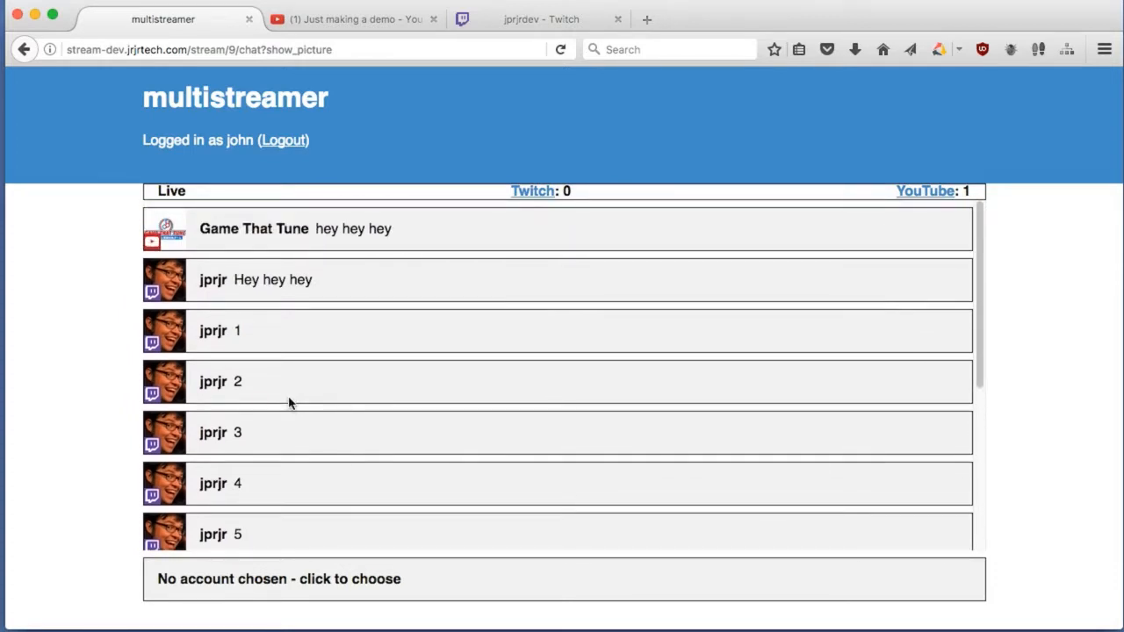
scroll(290, 403, down, 5)
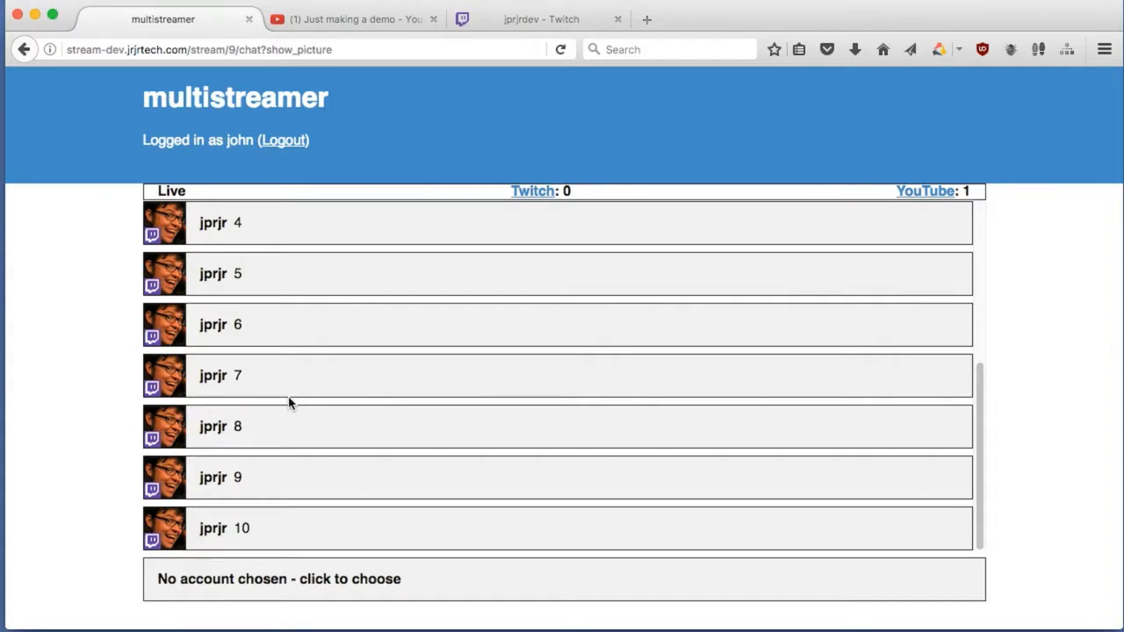
Send "Hey hey hey" from the multistreamer chat under the Twitch account and check for it in the Twitch channel's chat
click(184, 581)
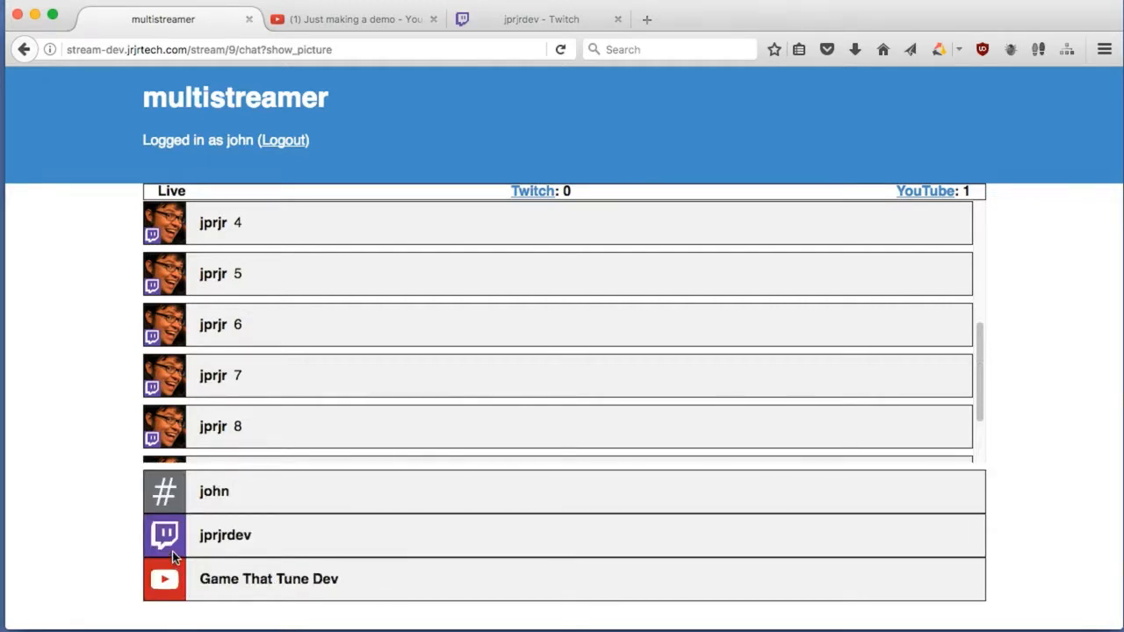
click(173, 546)
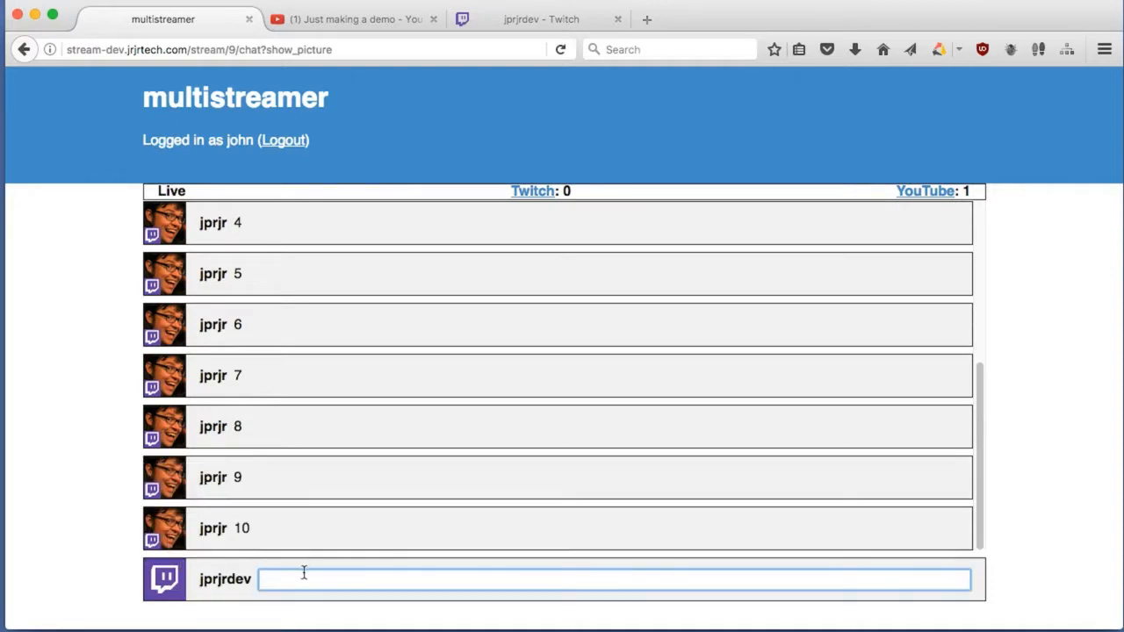
text(Hey hey hey)
key(Return)
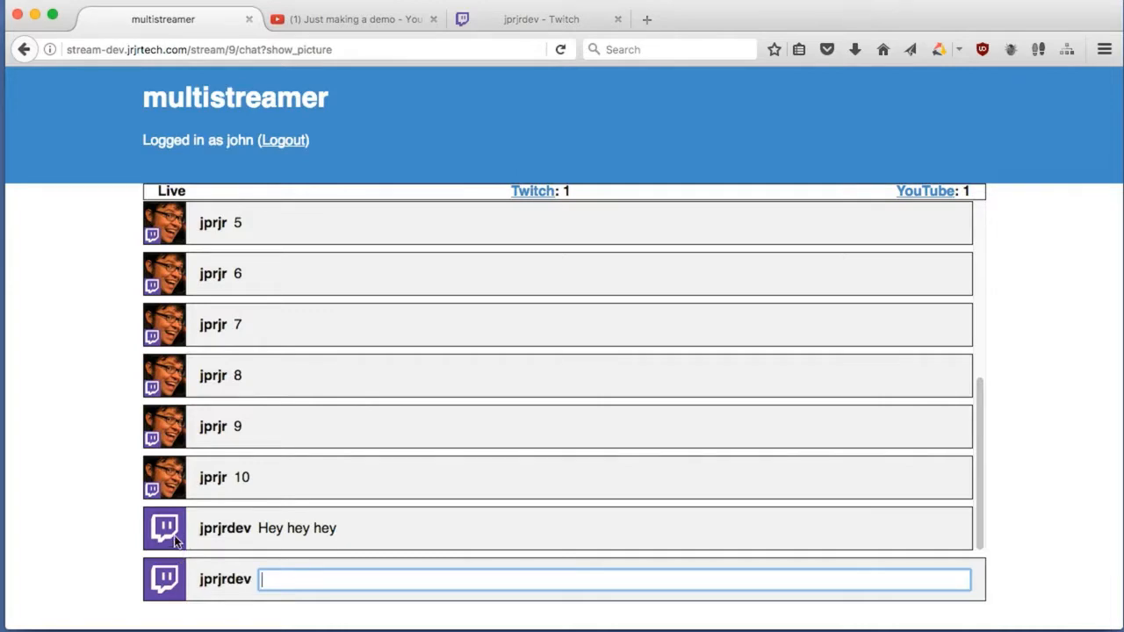
click(518, 15)
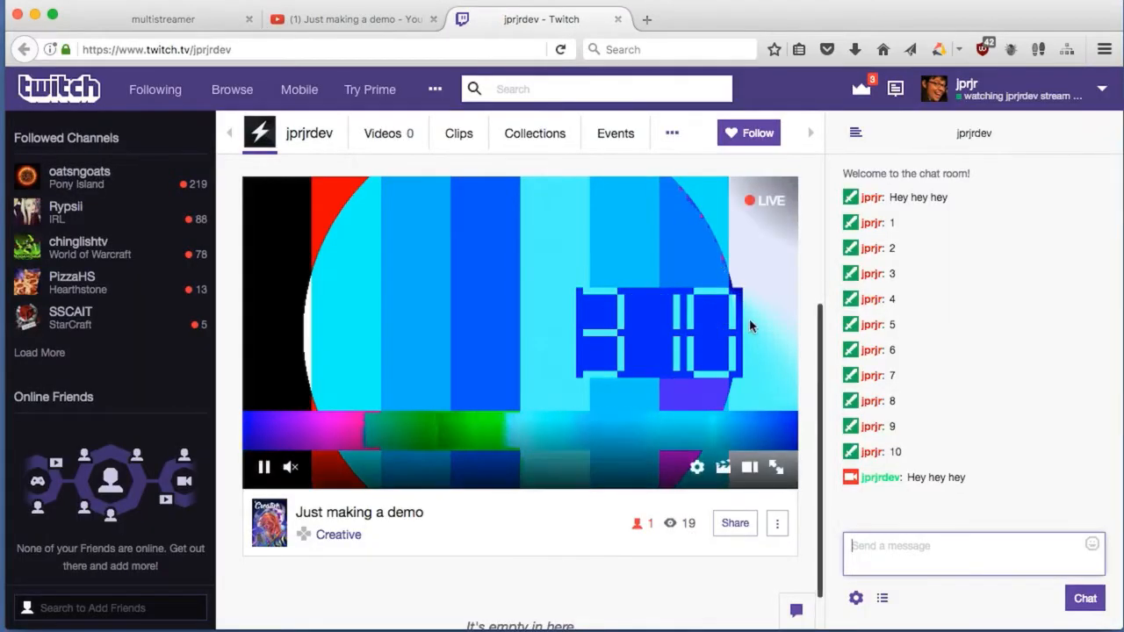
triple_click(936, 477)
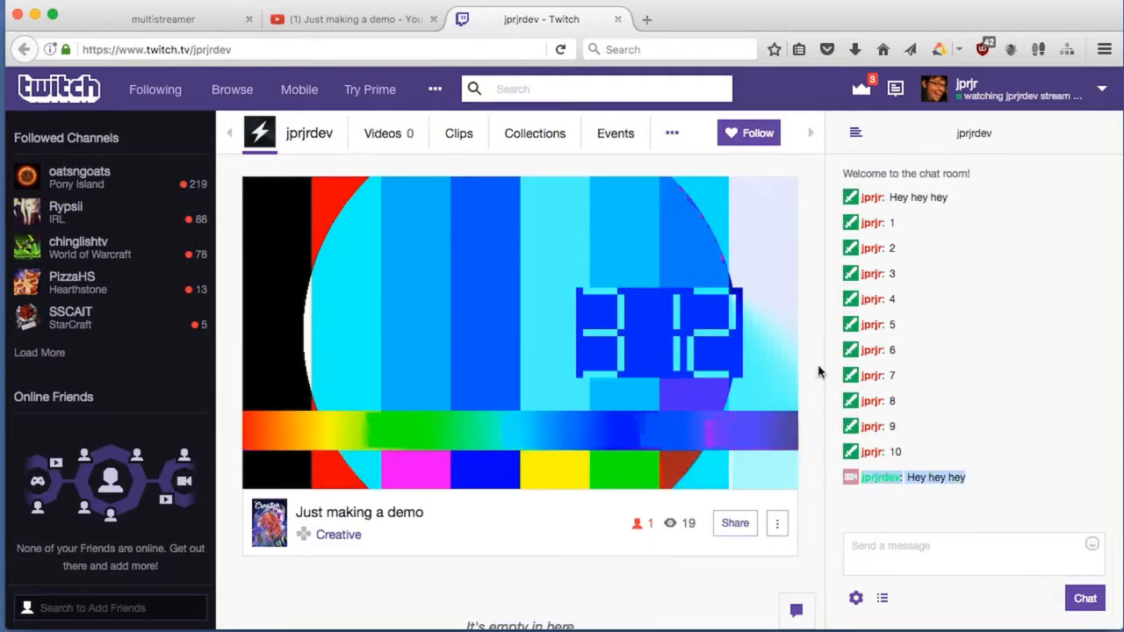
Send "Hey how is it going?" from the multistreamer chat under the YouTube account and check for it in the YouTube live chat
click(180, 17)
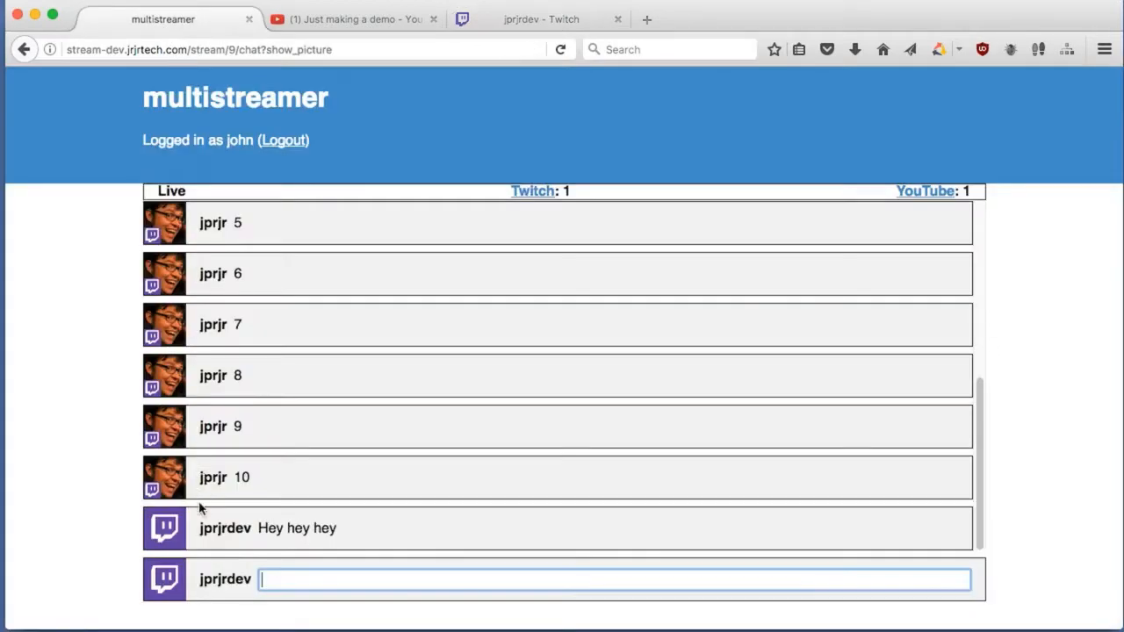
click(161, 580)
click(161, 594)
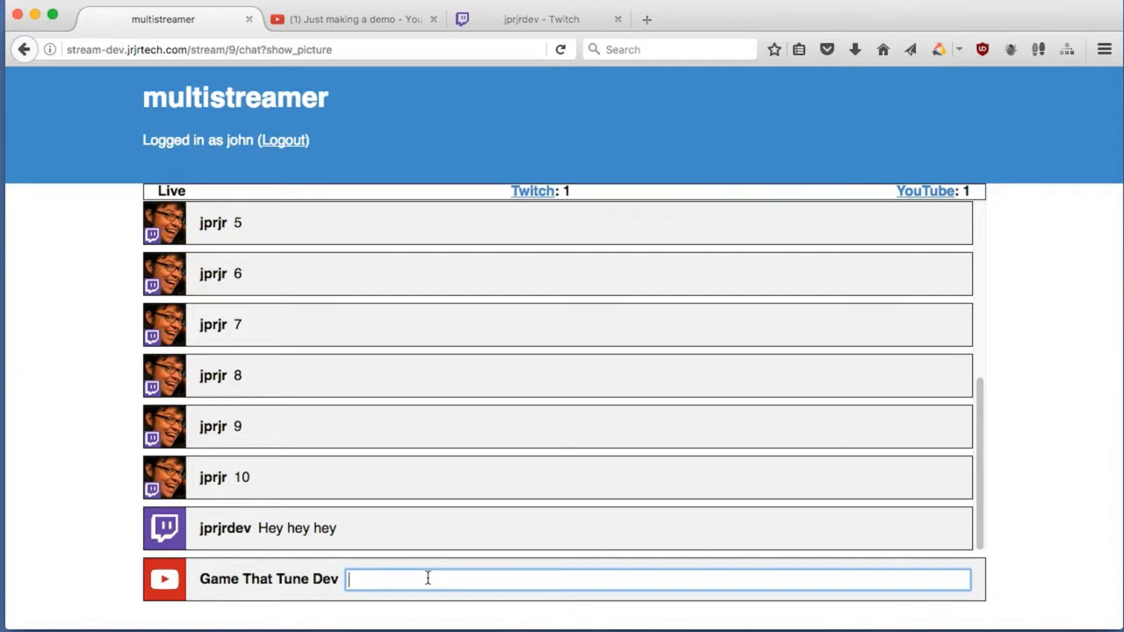
text(Hey how is it going)
key(Return)
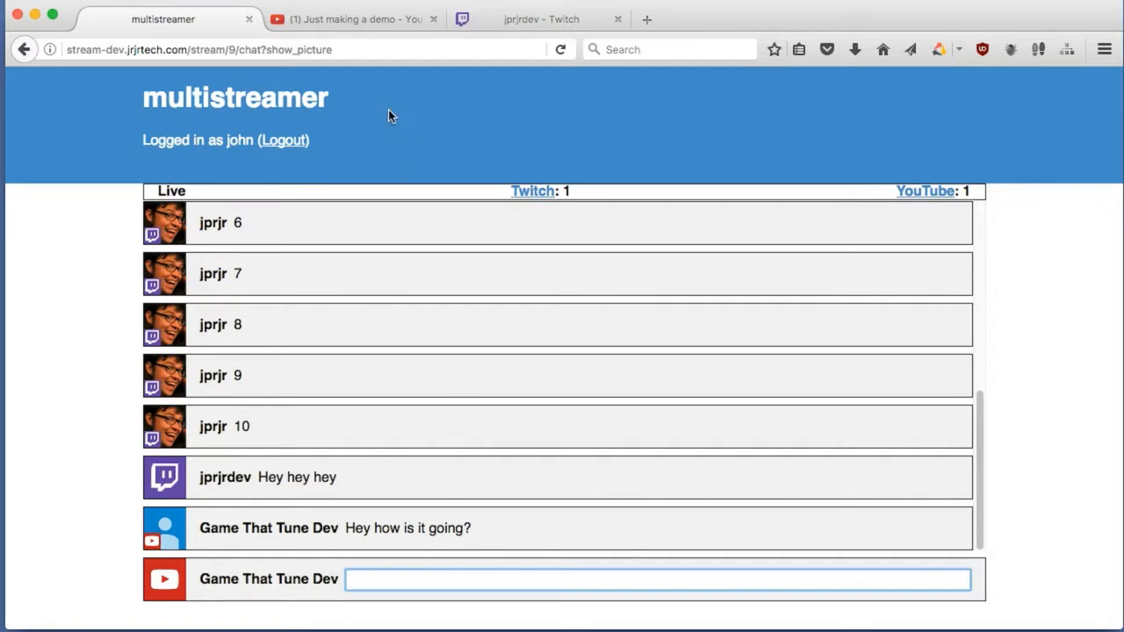
click(363, 21)
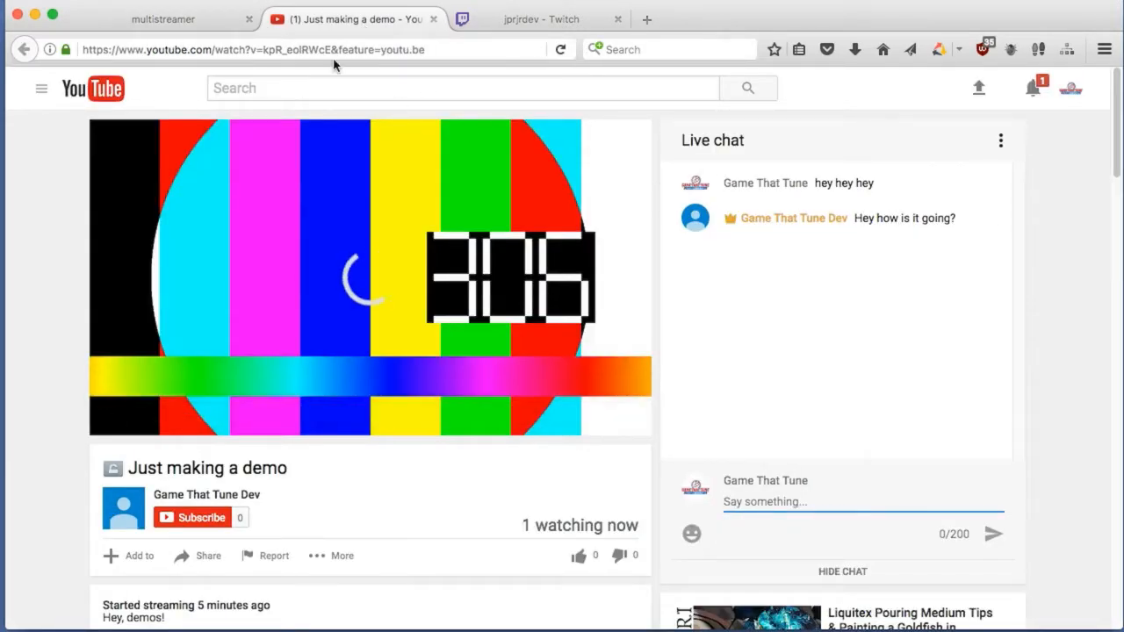
Reload the YouTube stream page to restart the stalled live playback
click(499, 27)
click(376, 29)
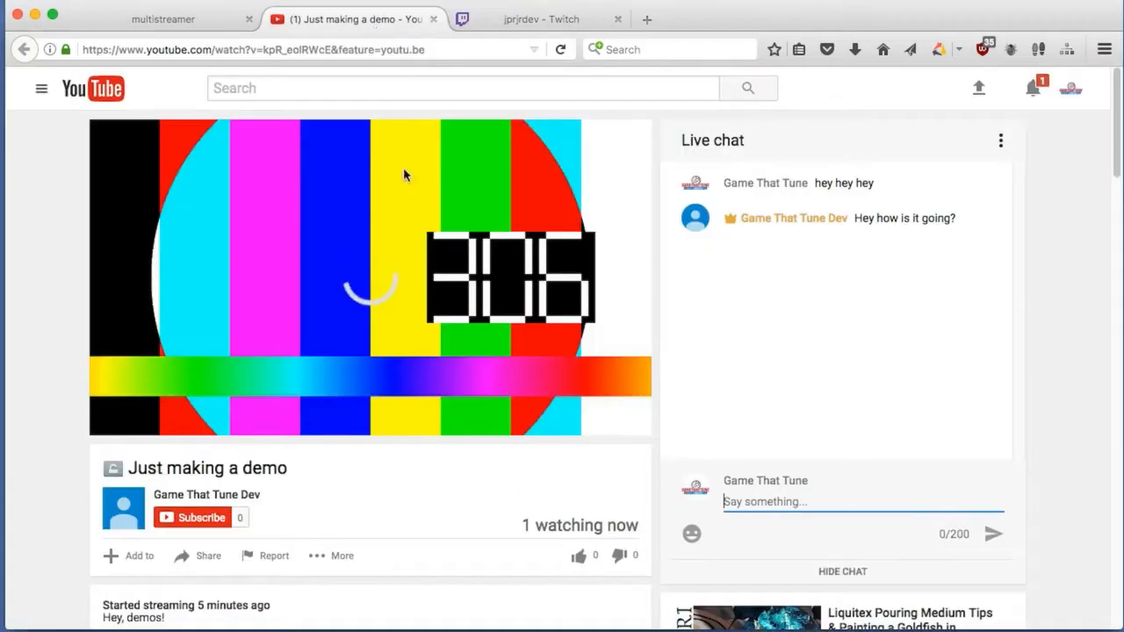
click(562, 50)
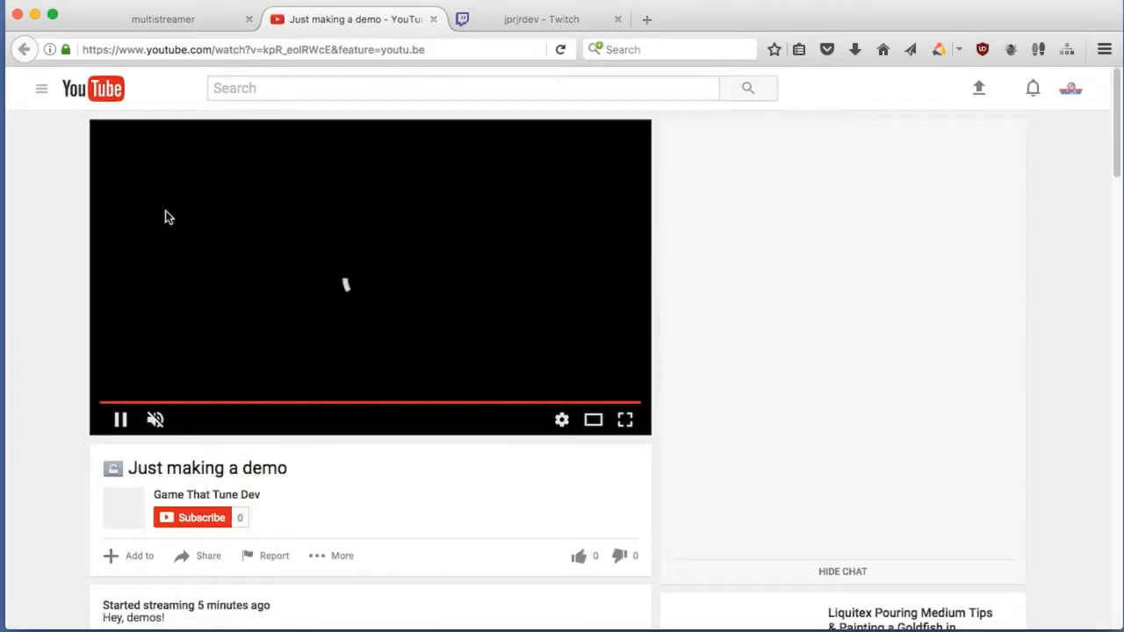
click(551, 19)
click(369, 23)
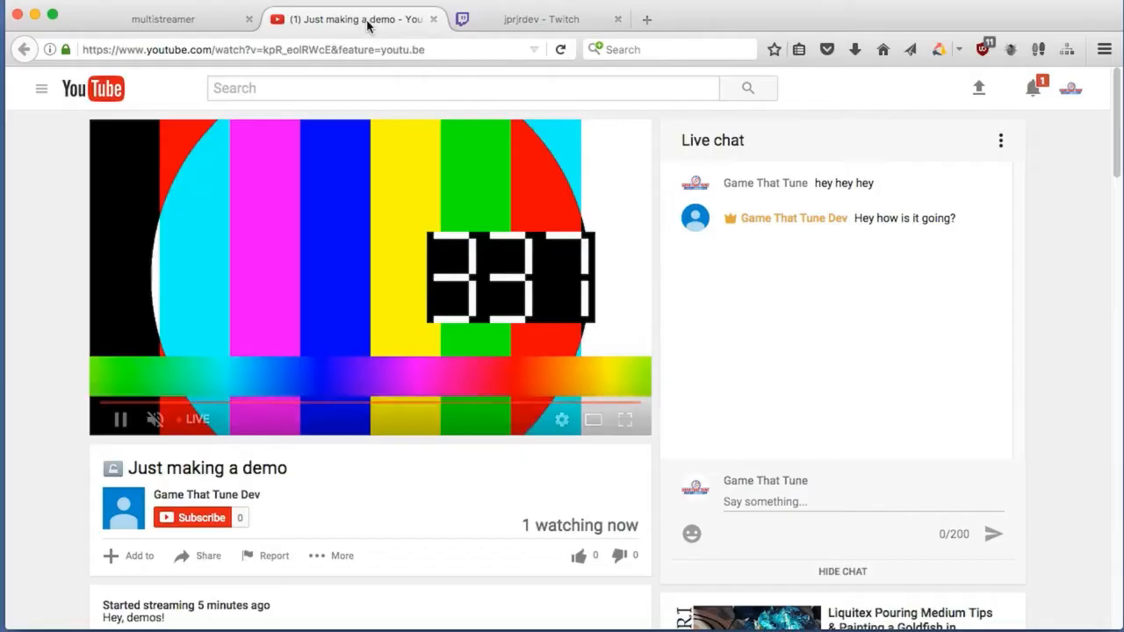
Send "Hey hey hey" from the multistreamer chat under the IRC account and check for it in the YouTube and Twitch chats
click(123, 18)
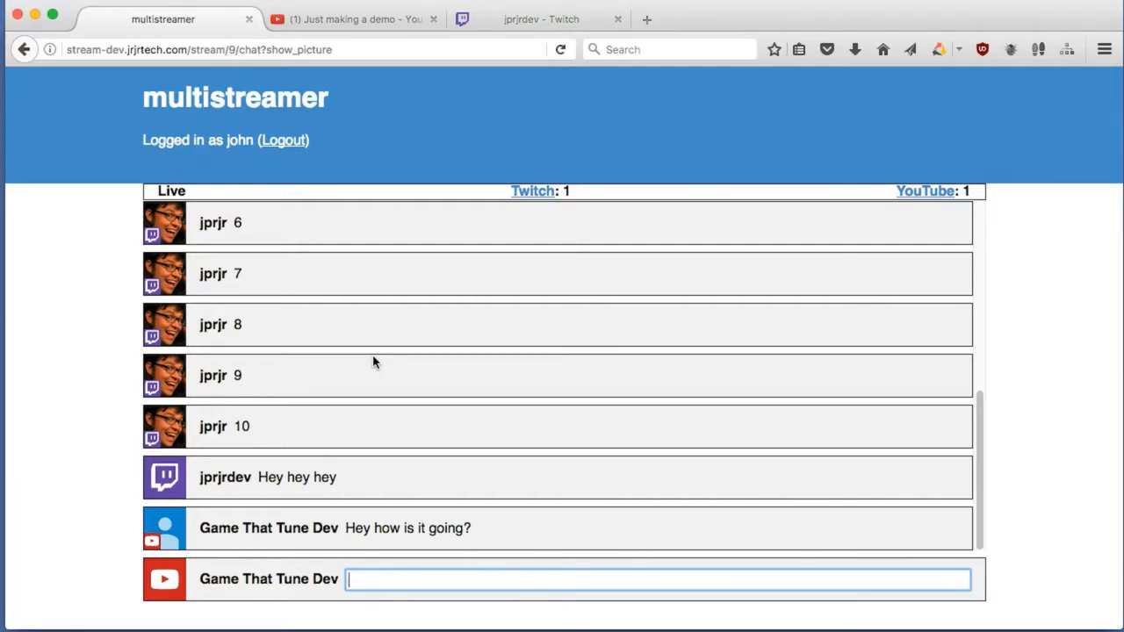
click(183, 591)
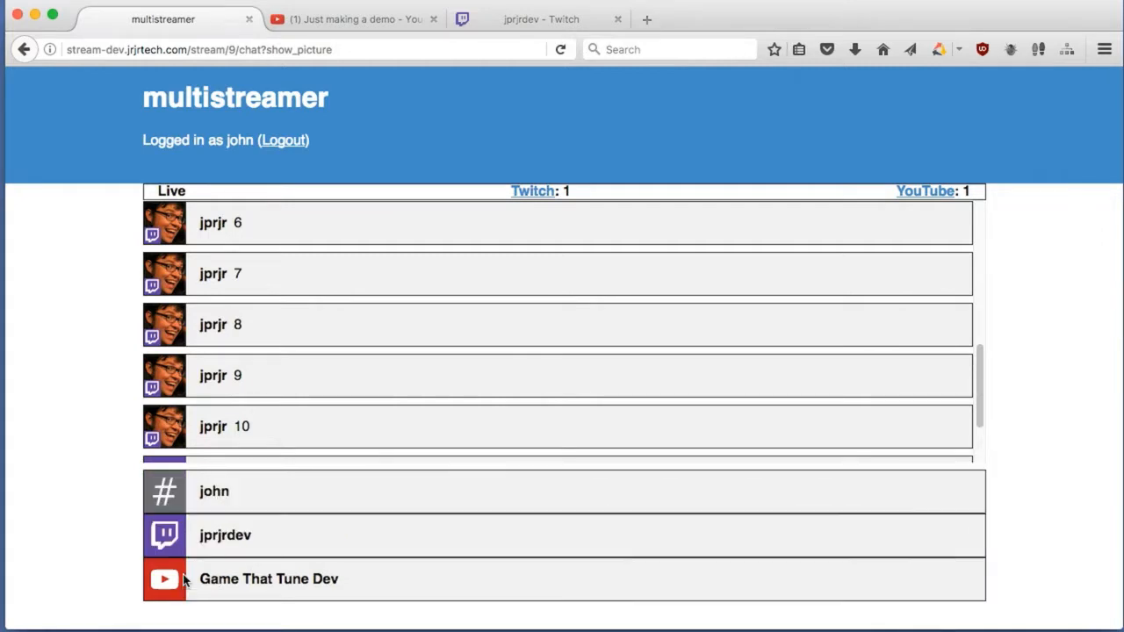
click(177, 497)
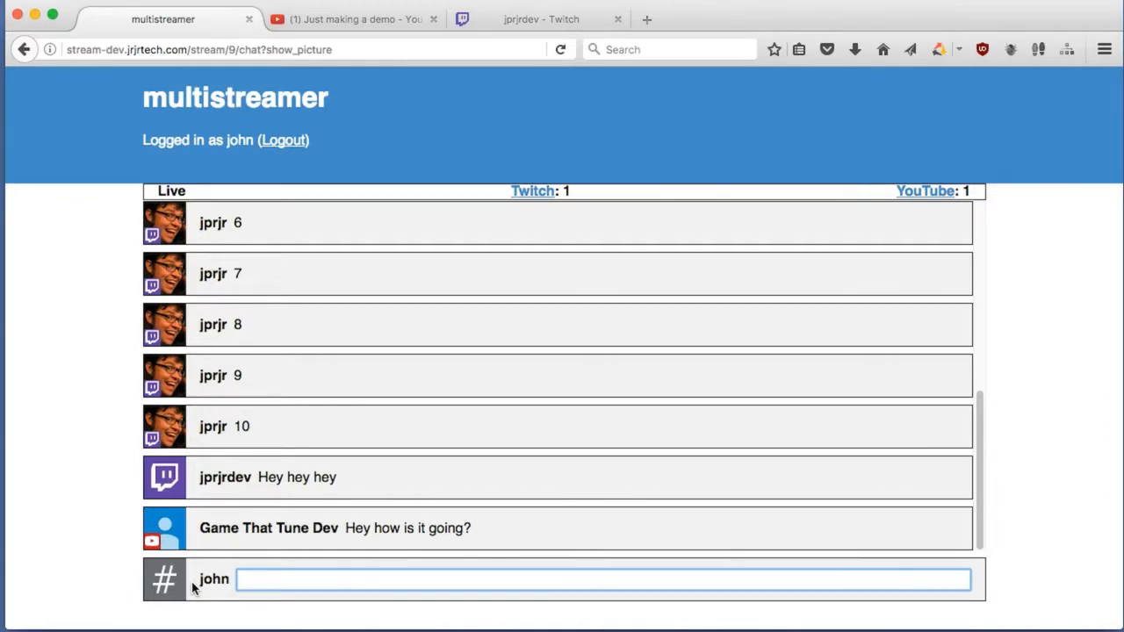
click(163, 580)
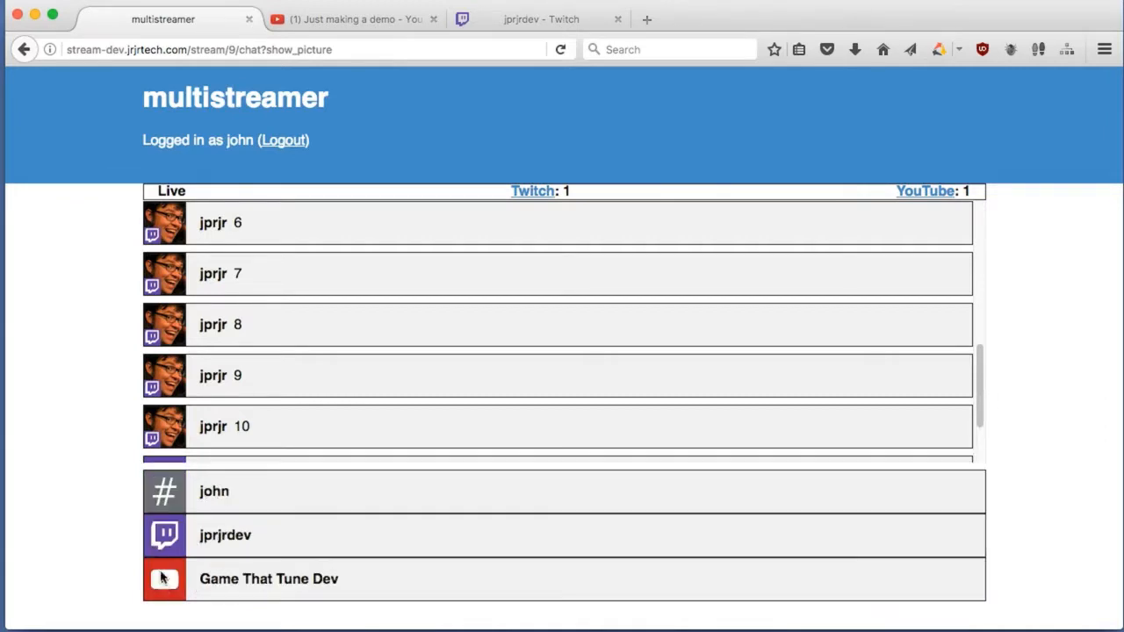
click(175, 497)
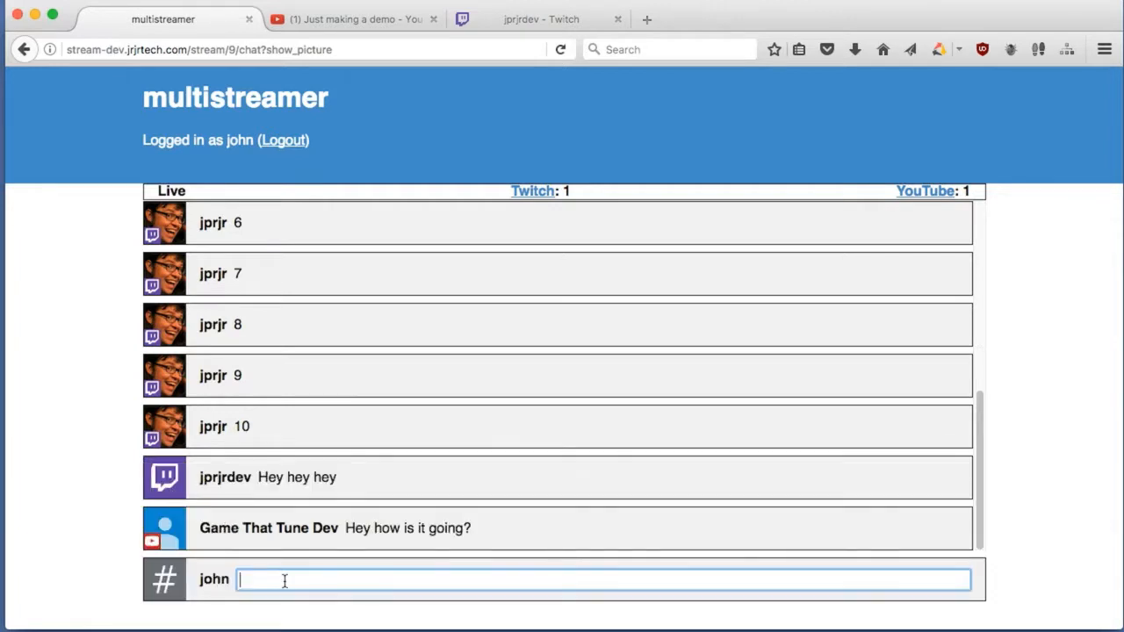
text(Hey hey hey)
key(Return)
click(359, 17)
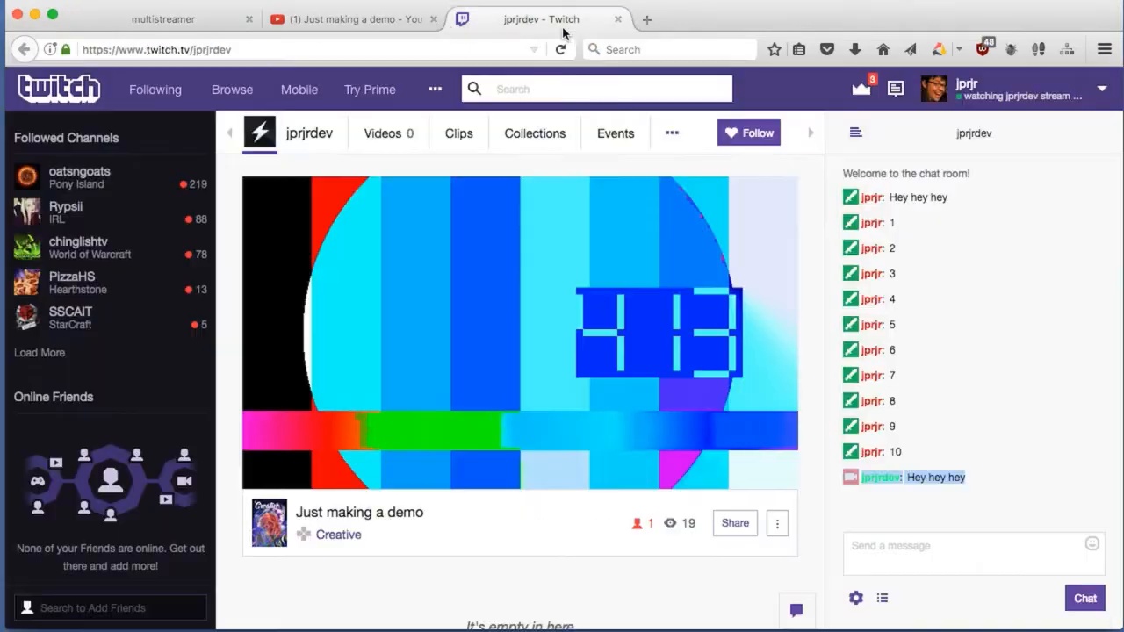
click(541, 19)
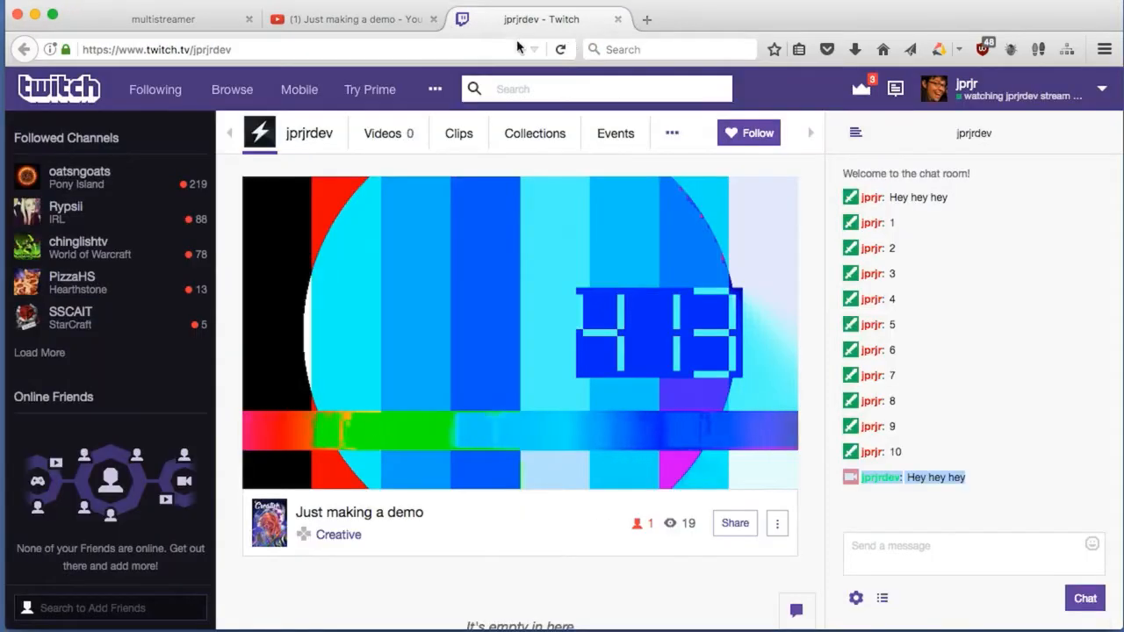
Switch the multistreamer chat back to the Twitch account and send "/irc hey there"
click(230, 21)
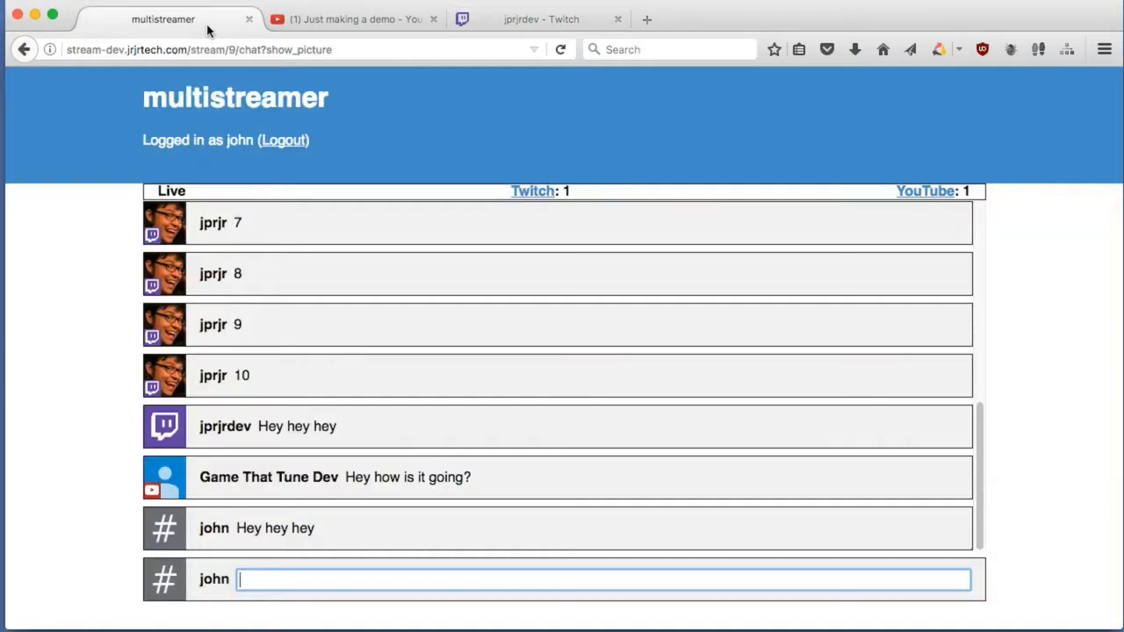
click(174, 582)
click(177, 543)
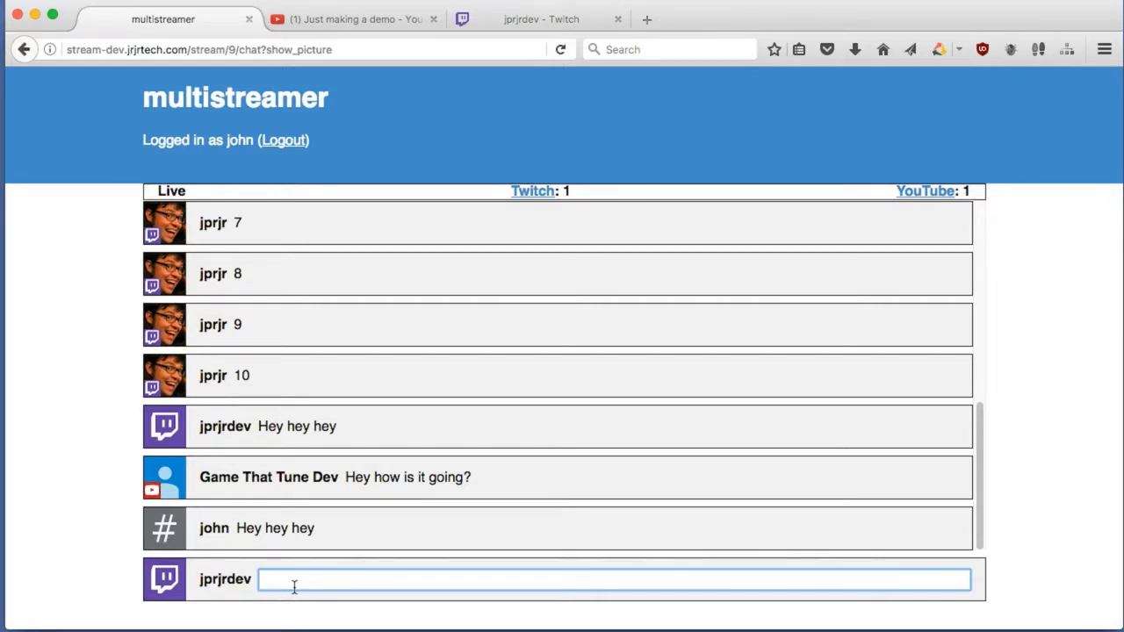
text(/irc hey there)
key(Return)
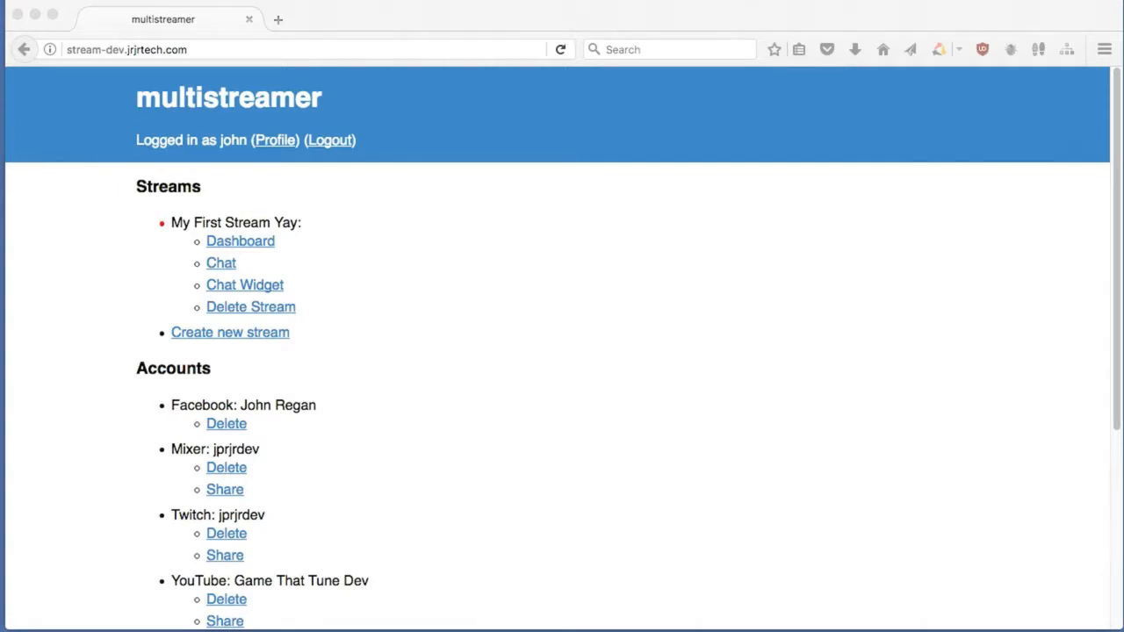
Open the chat widget settings of My First Stream Yay and toggle Hide IRC messages to test its effect on the preview
click(343, 286)
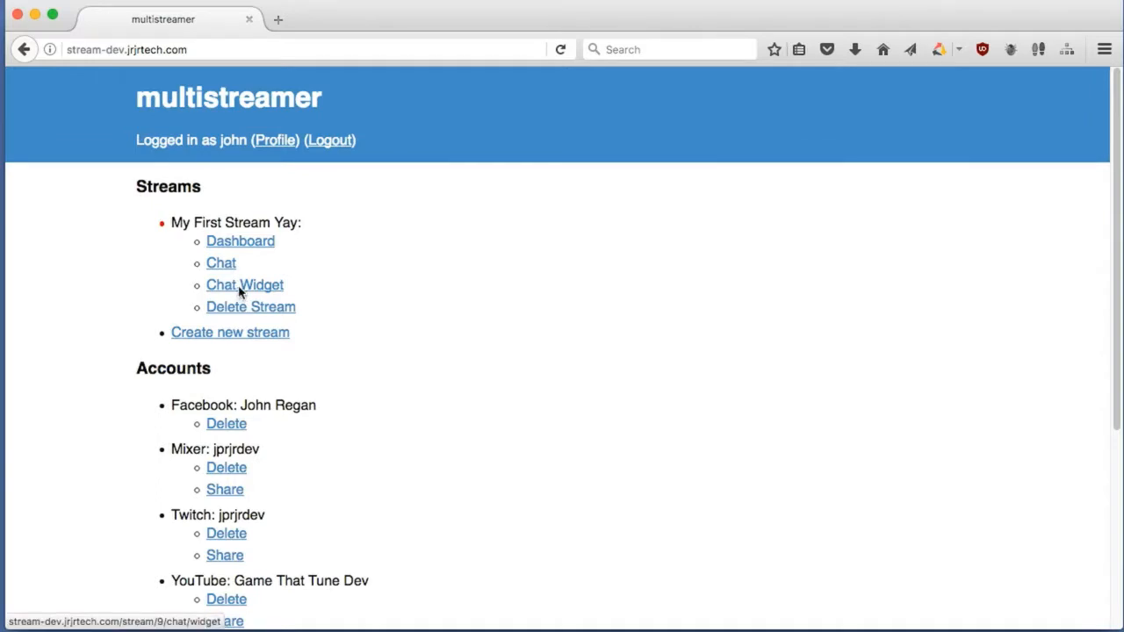
click(241, 290)
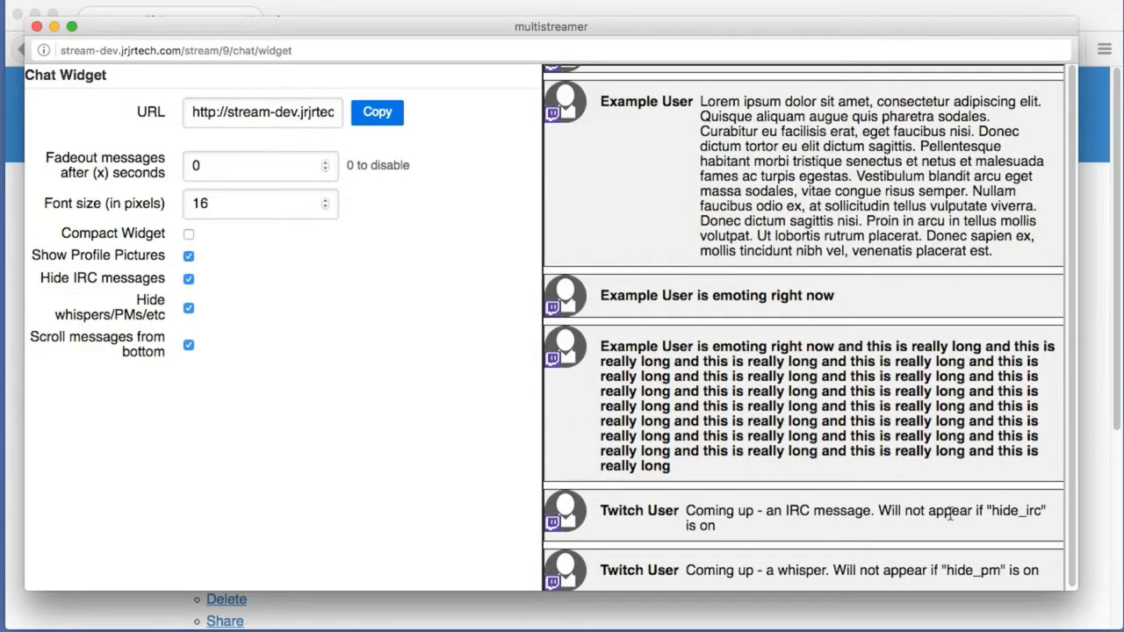
click(187, 279)
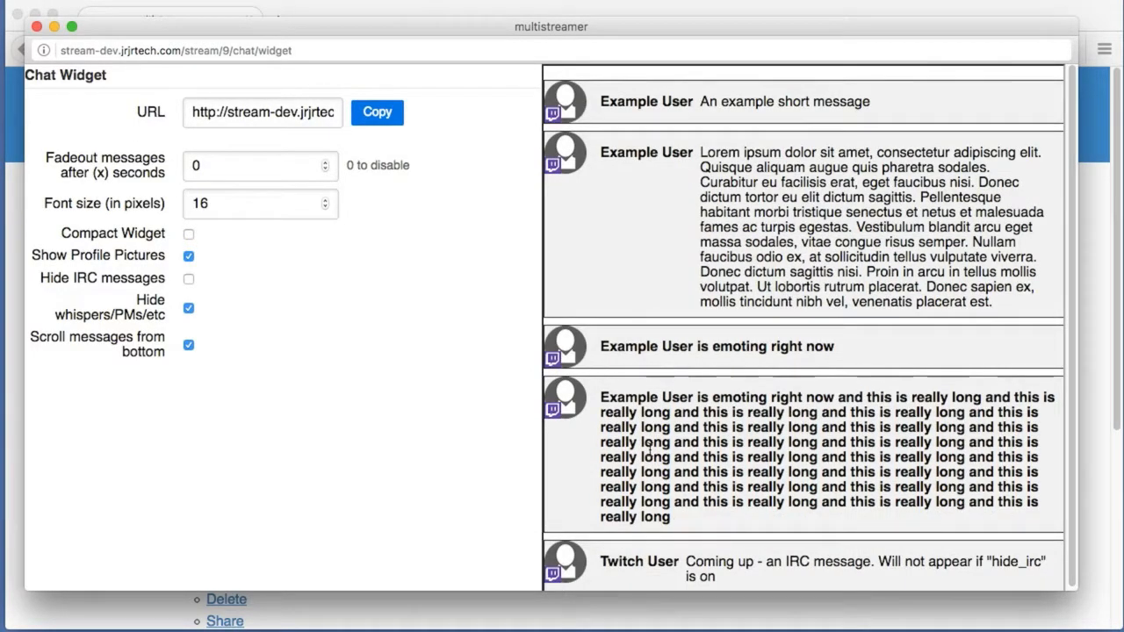
triple_click(628, 576)
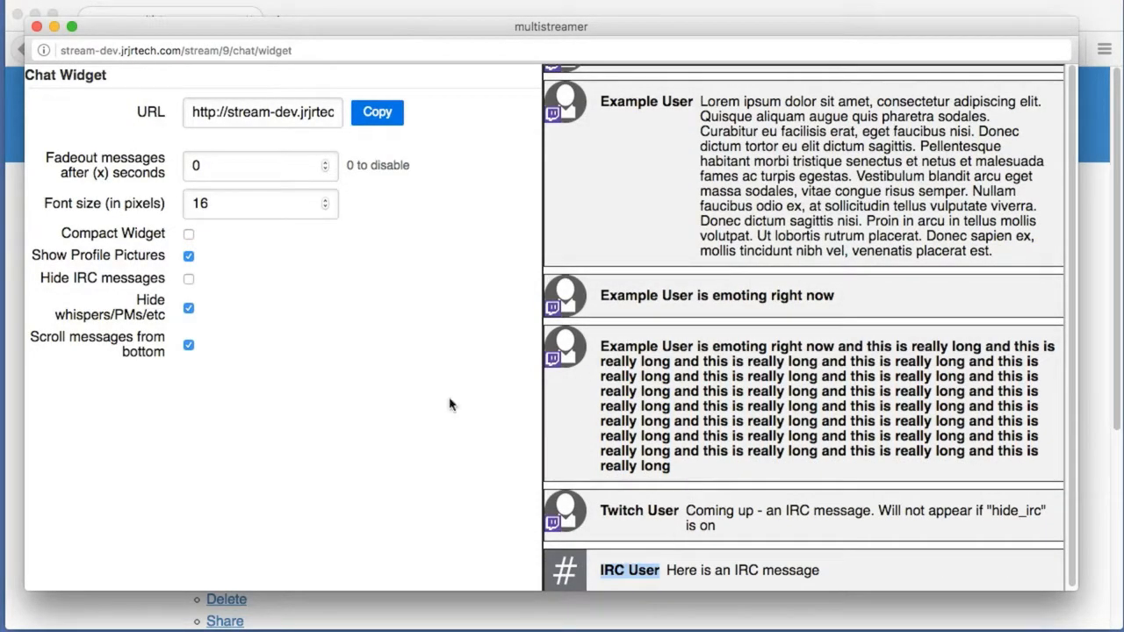
click(193, 281)
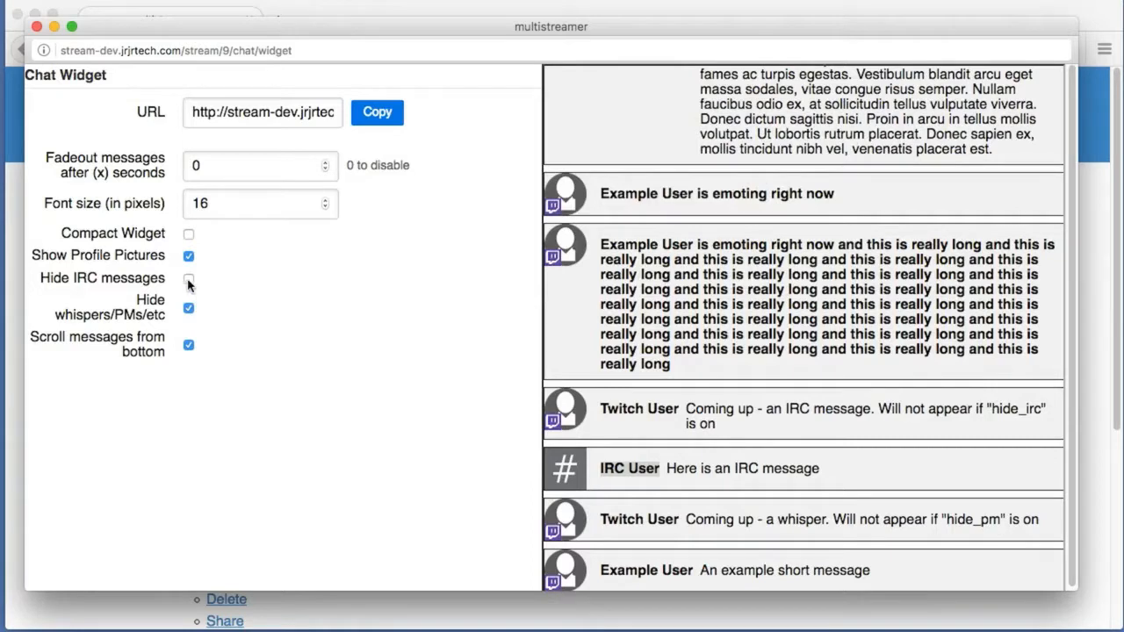
Enable Hide IRC messages and test a message fadeout of 2 seconds before setting it back to 0
click(189, 280)
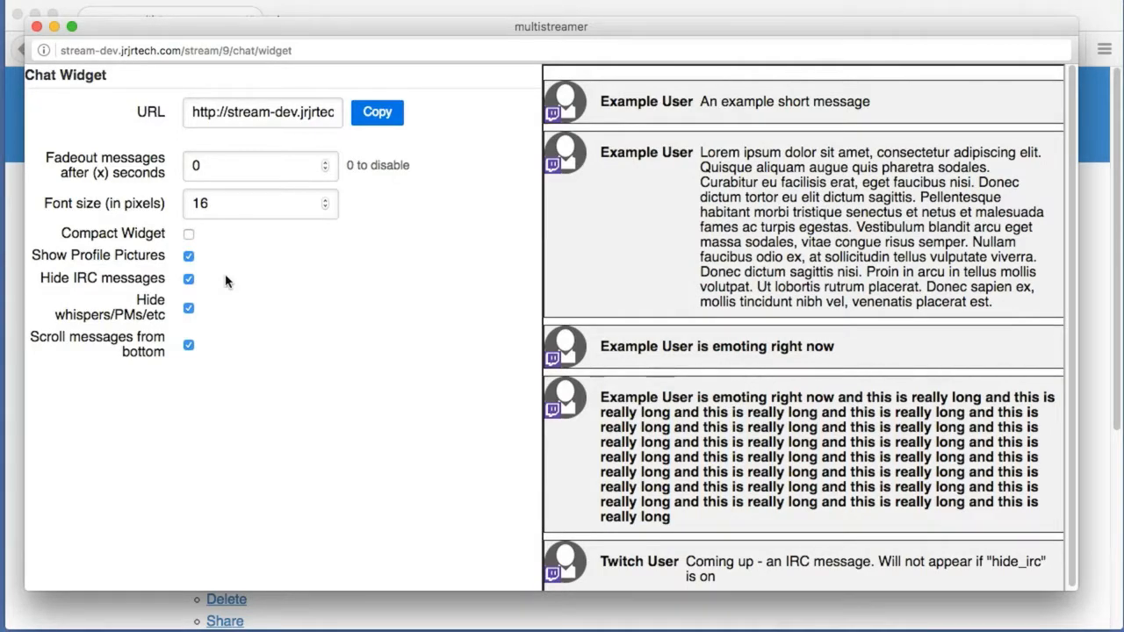
double_click(233, 115)
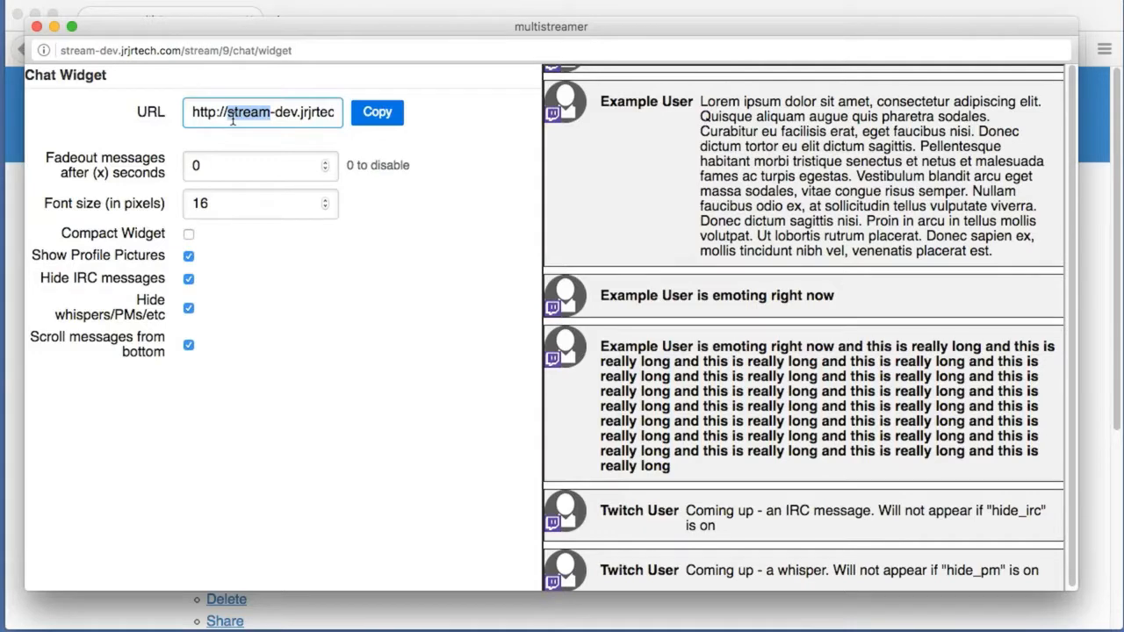
click(237, 166)
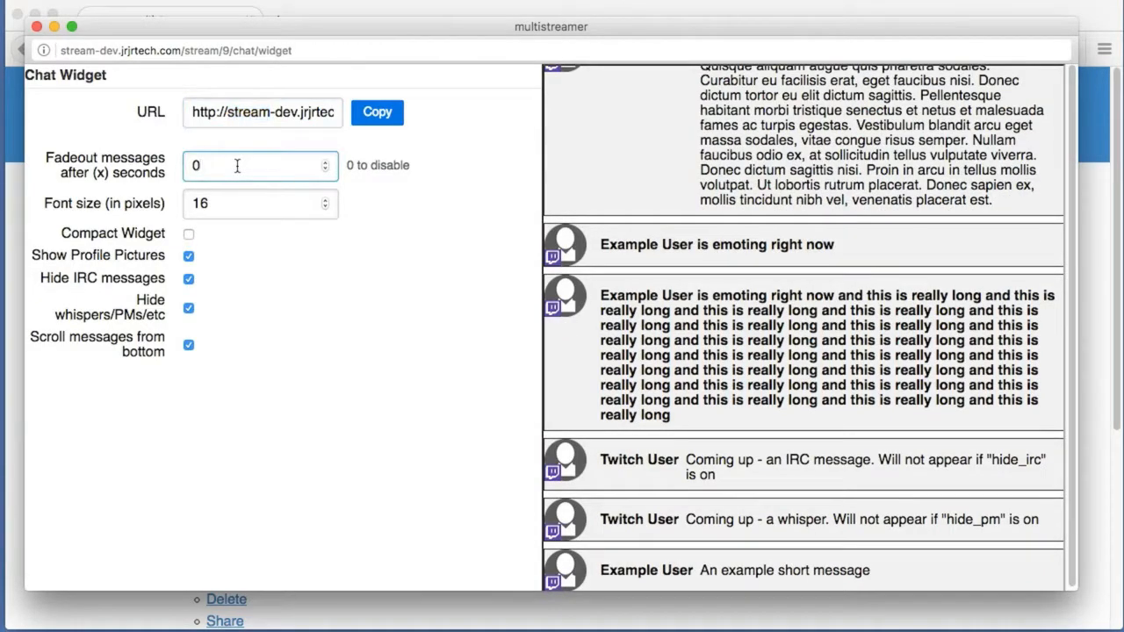
drag(237, 166, 180, 167)
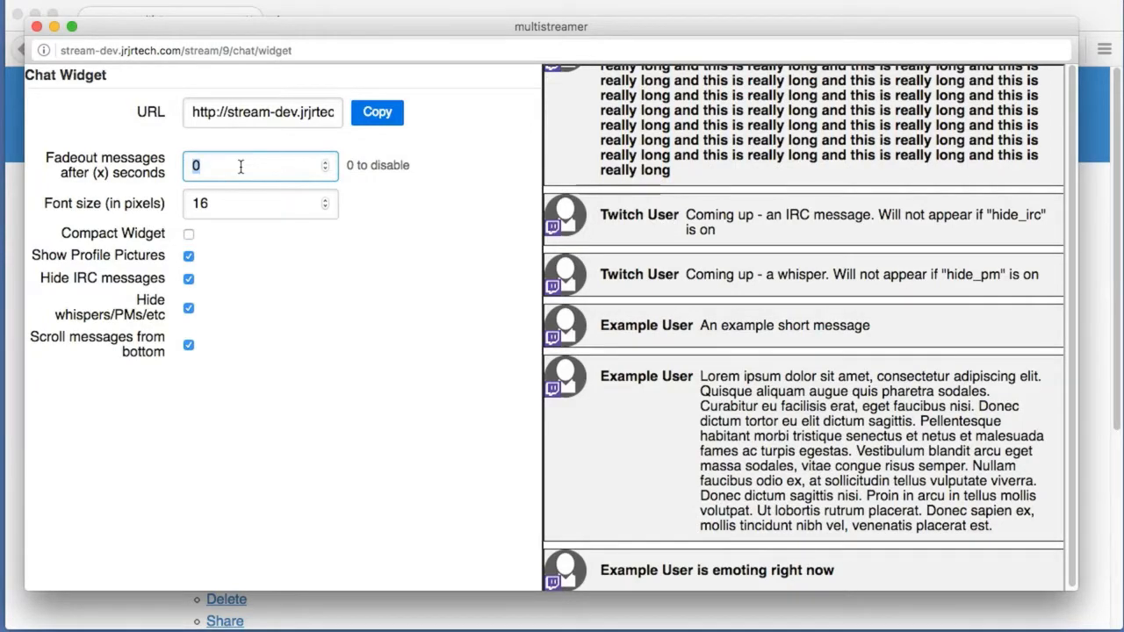
text(2)
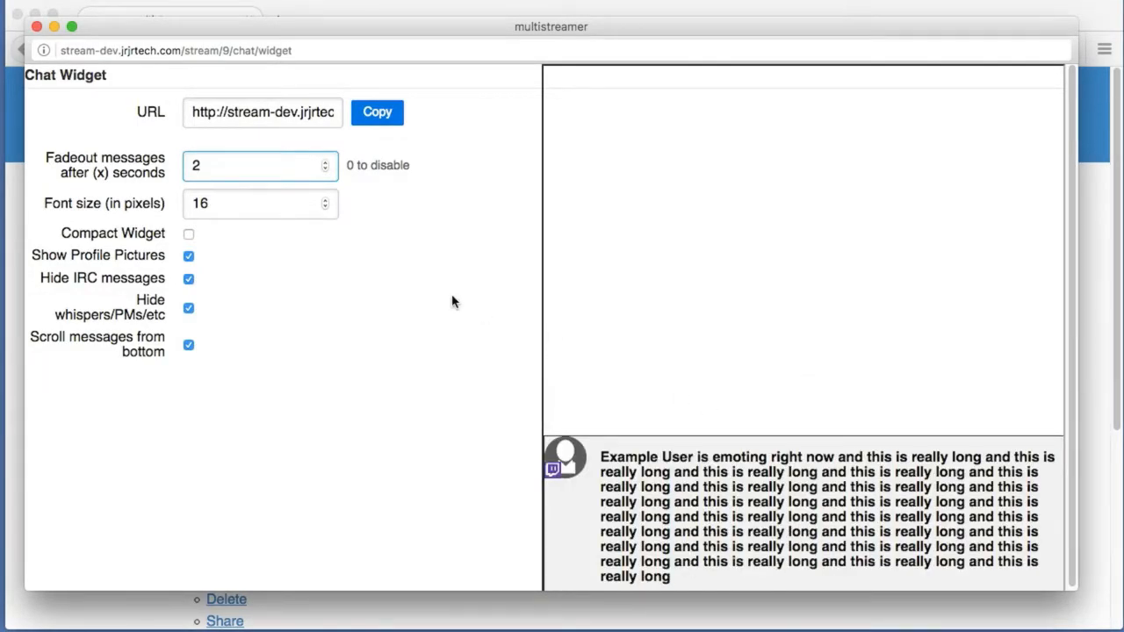
key(BackSpace)
text(0)
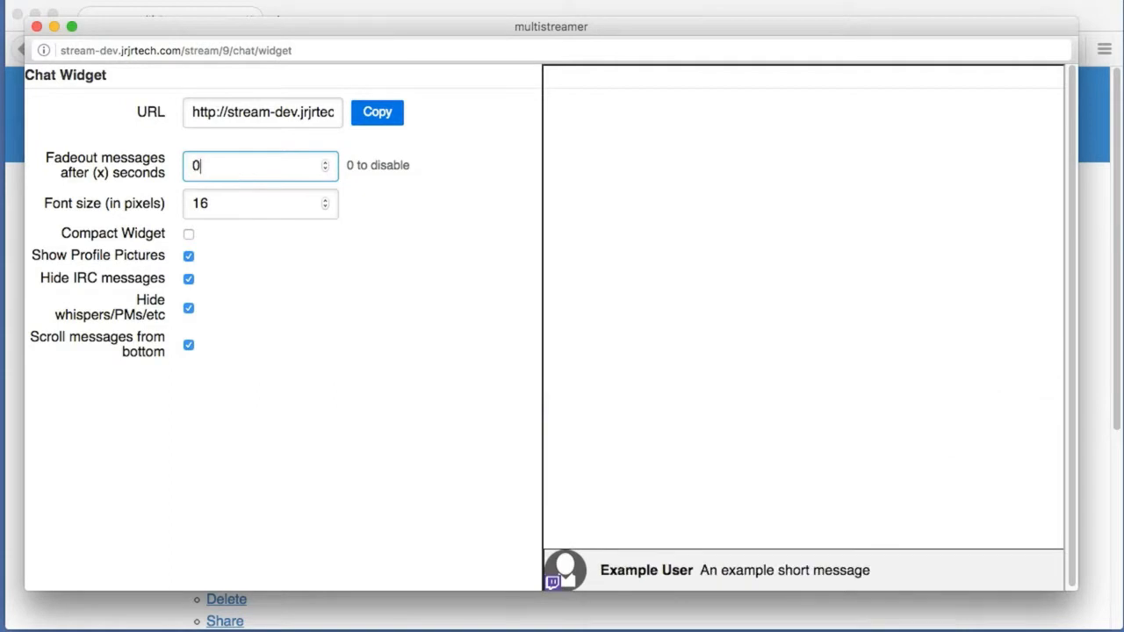
Test font sizes of 12 and 8 pixels before restoring 16, and toggle Show Profile Pictures off and on in the preview
click(238, 207)
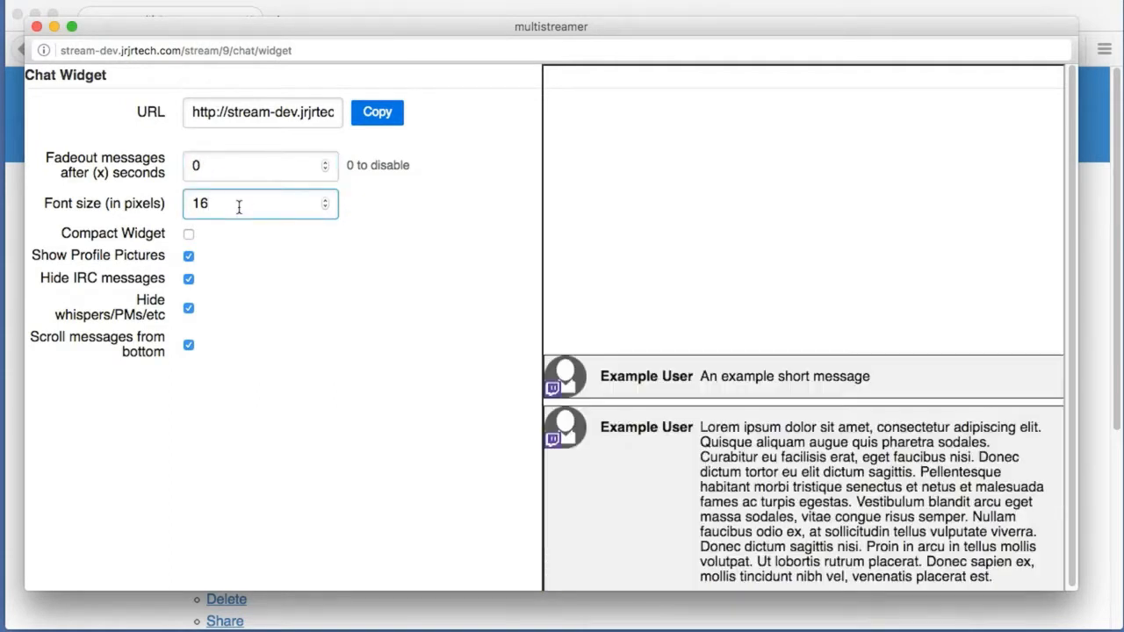
key(BackSpace)
text(2)
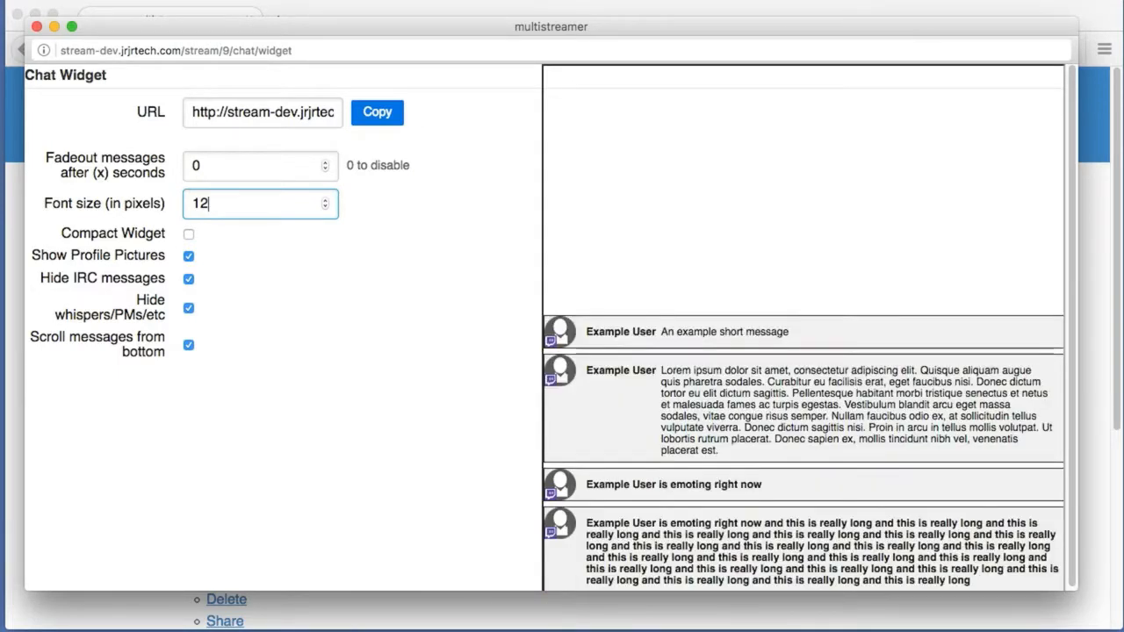
key(BackSpace)
key(BackSpace)
text(8)
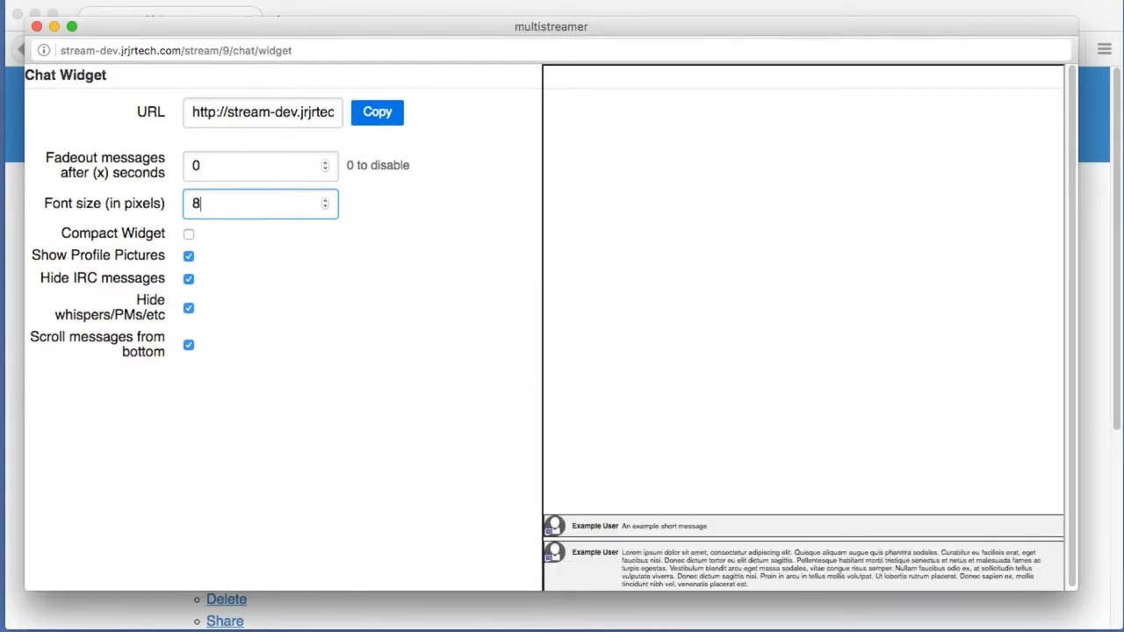
key(BackSpace)
text(16)
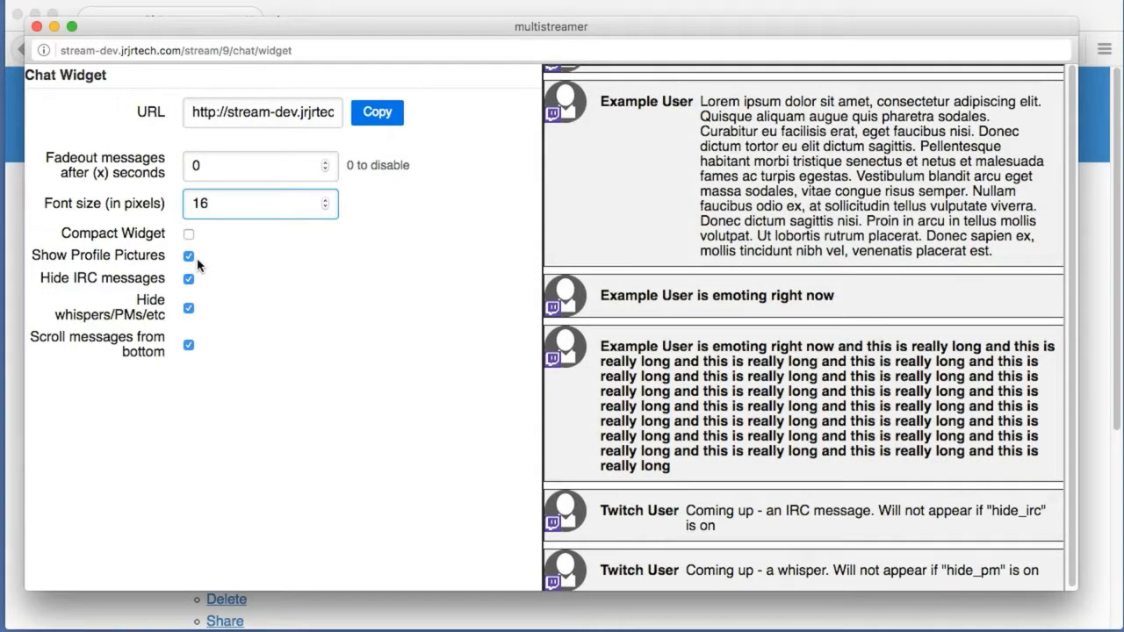
click(189, 257)
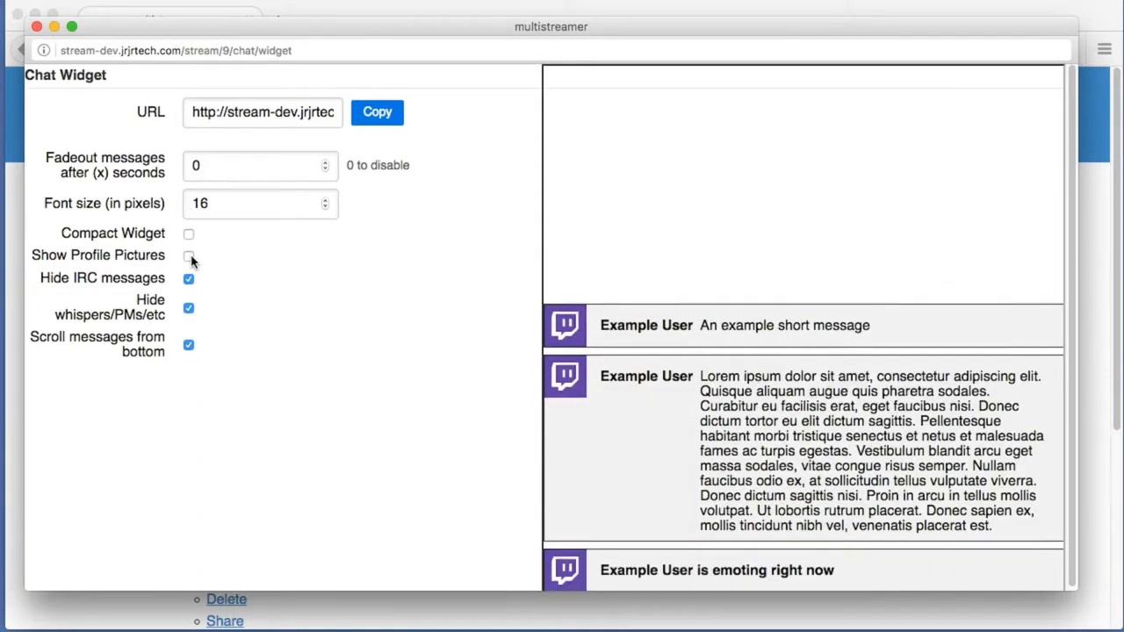
click(190, 258)
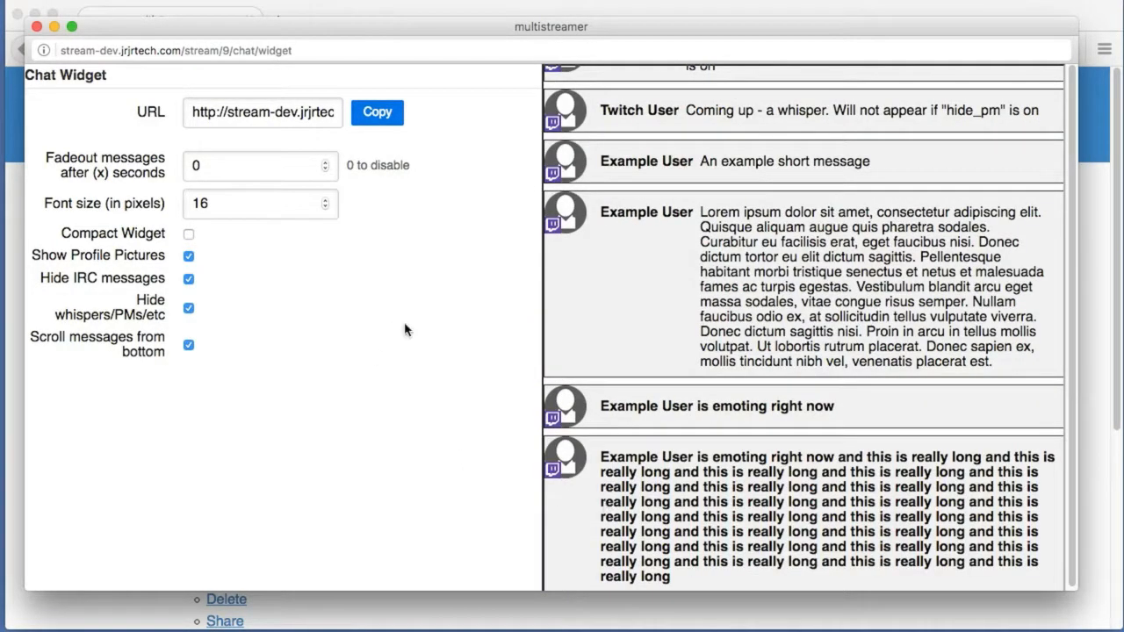
Set the message fadeout to 2 seconds and toggle Scroll messages from bottom off and on to compare the preview
drag(241, 170, 176, 160)
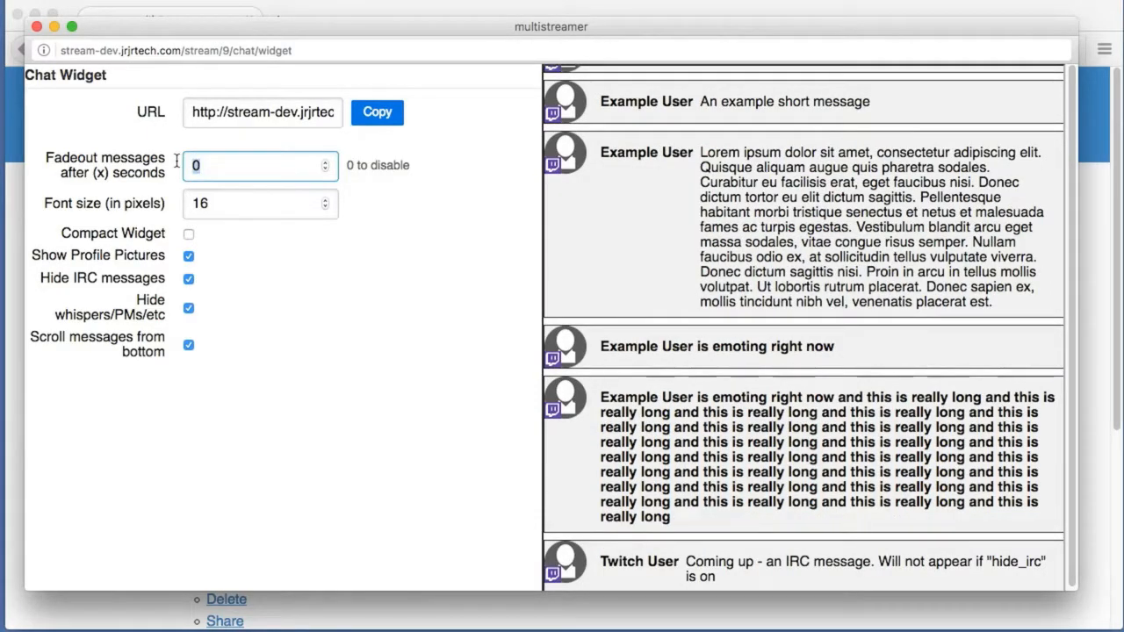
text(2)
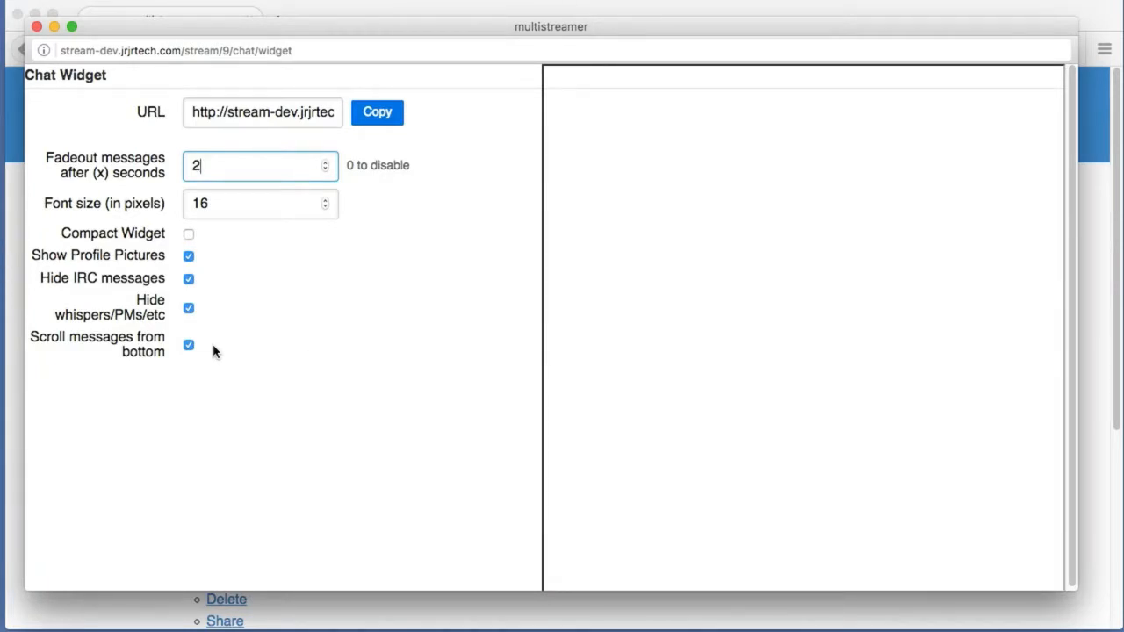
click(191, 347)
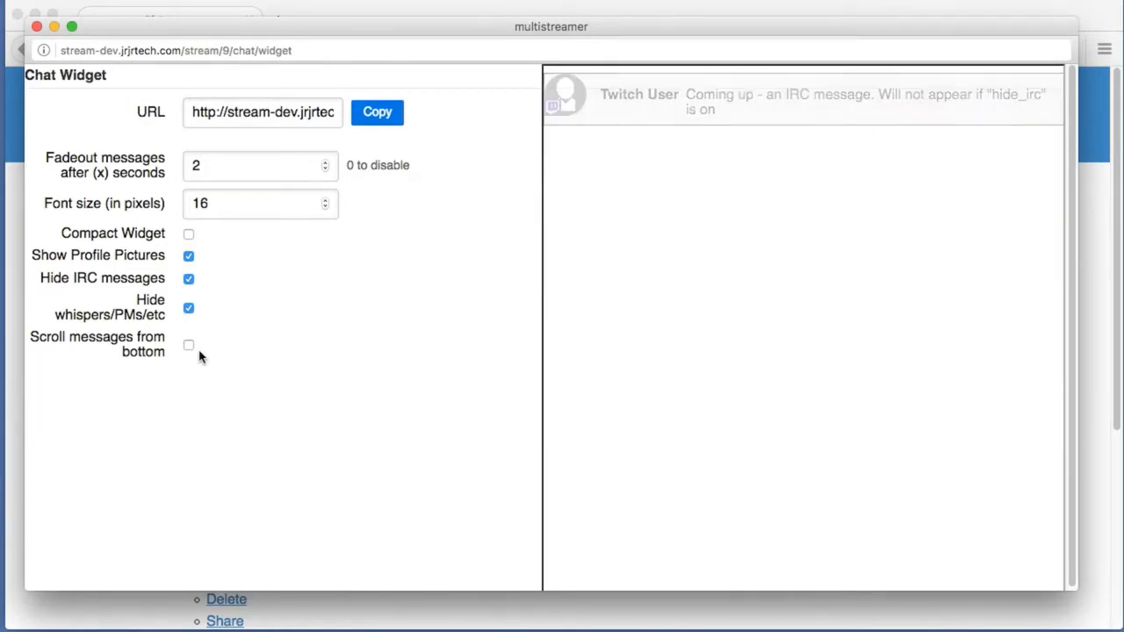
click(188, 345)
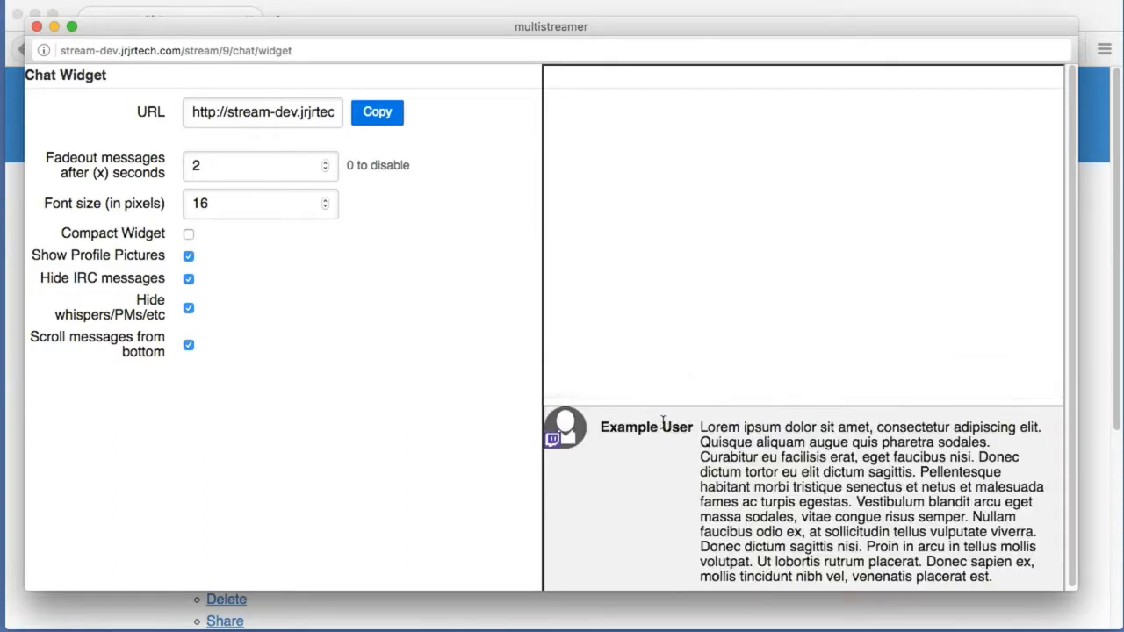
drag(832, 430, 849, 438)
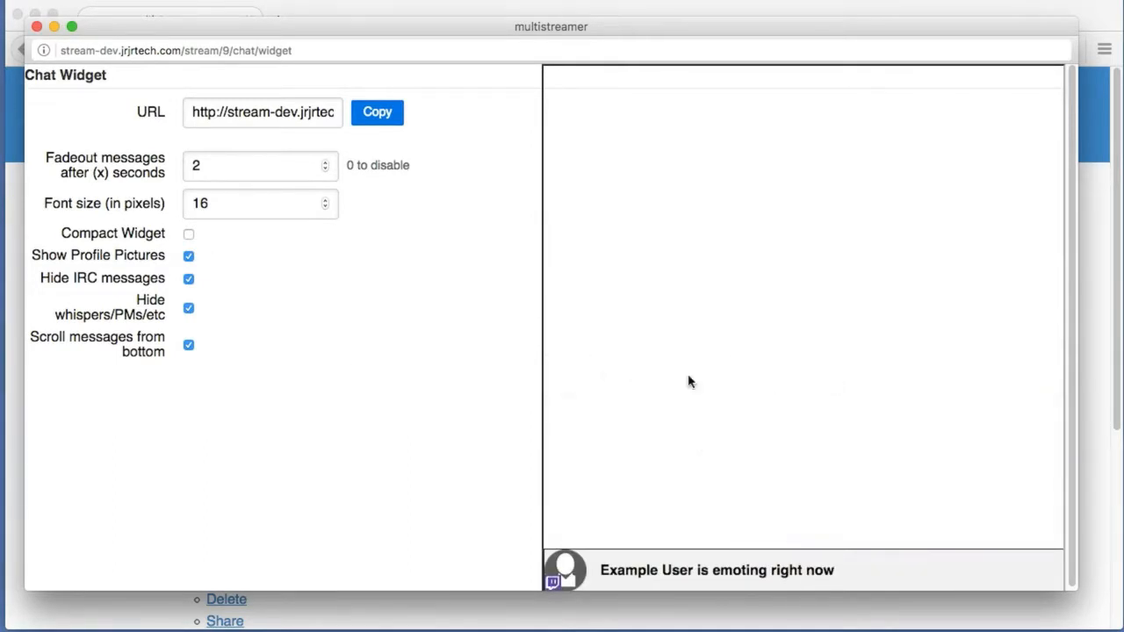
Enable Compact Widget and check its layout in a narrowed window with the message fadeout set to 0
click(190, 235)
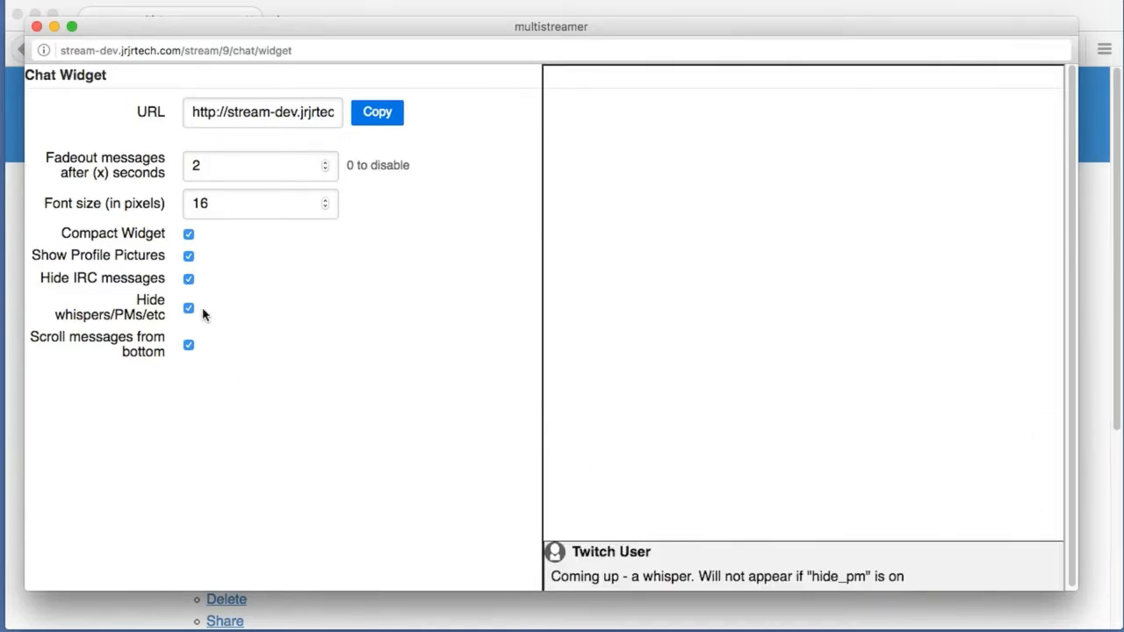
key(BackSpace)
text(0)
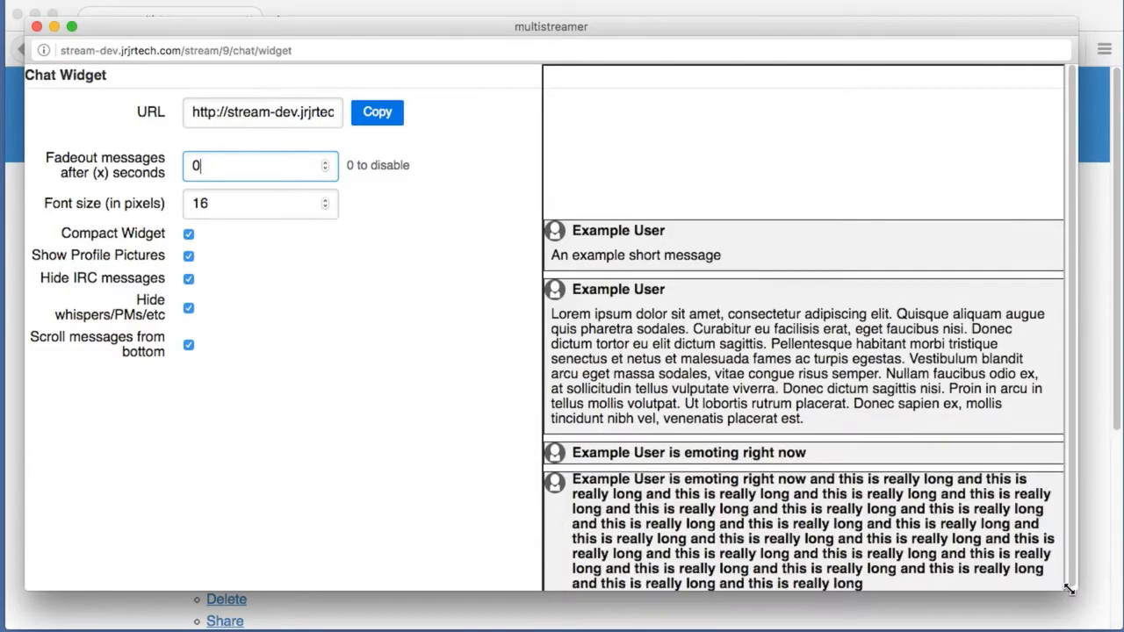
drag(1080, 555, 527, 528)
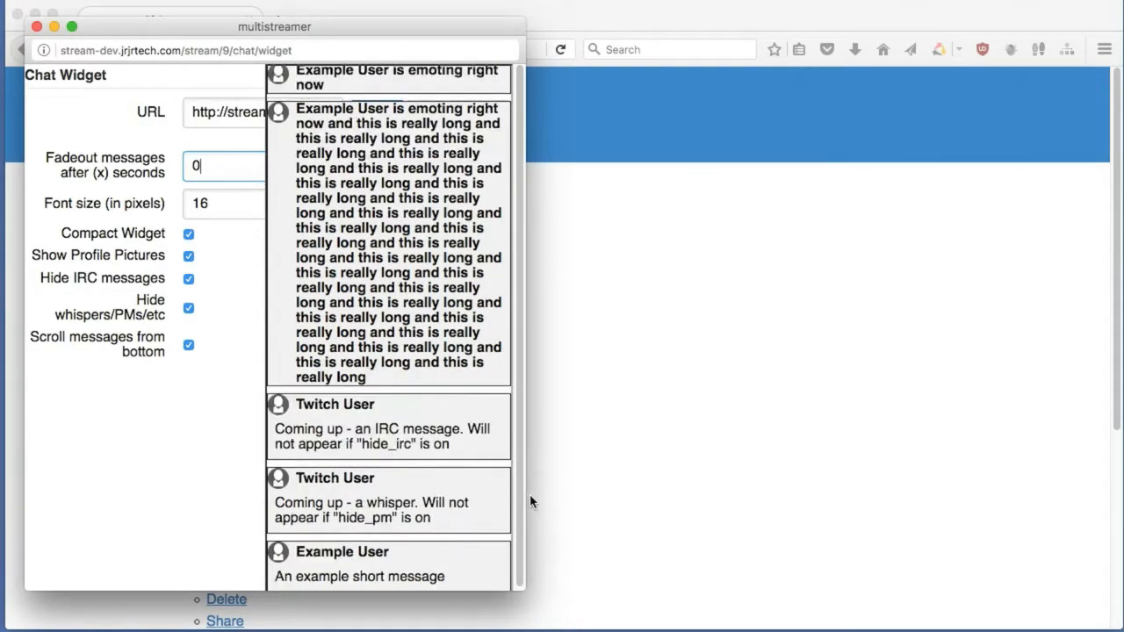
drag(527, 489, 1044, 518)
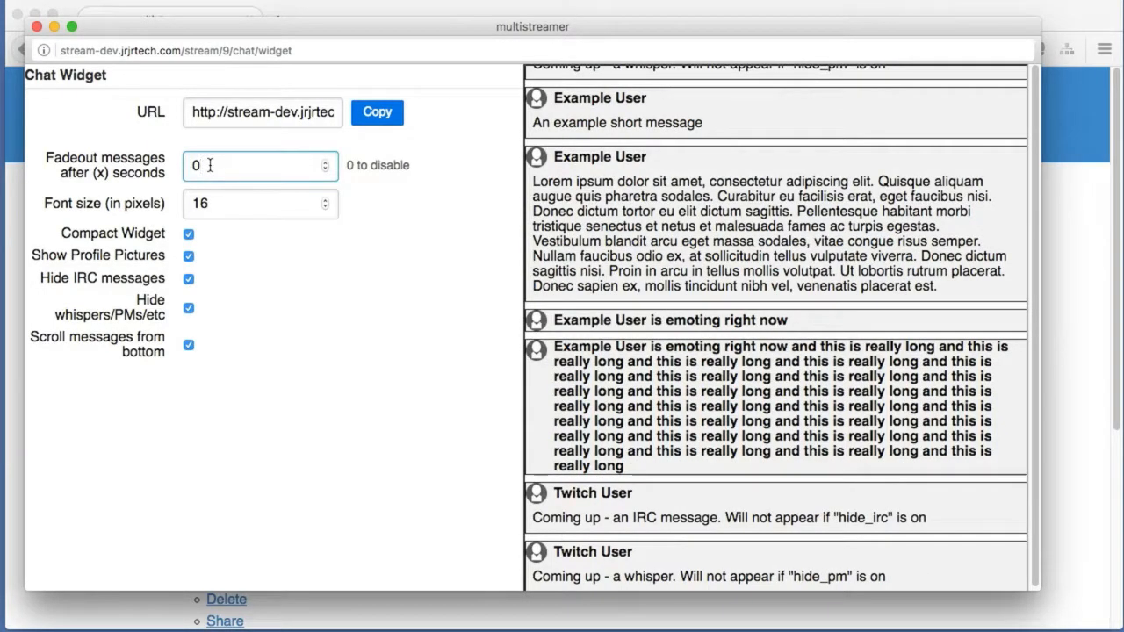
Set the message fadeout to 2 seconds and copy the chat widget URL
key(BackSpace)
text(2)
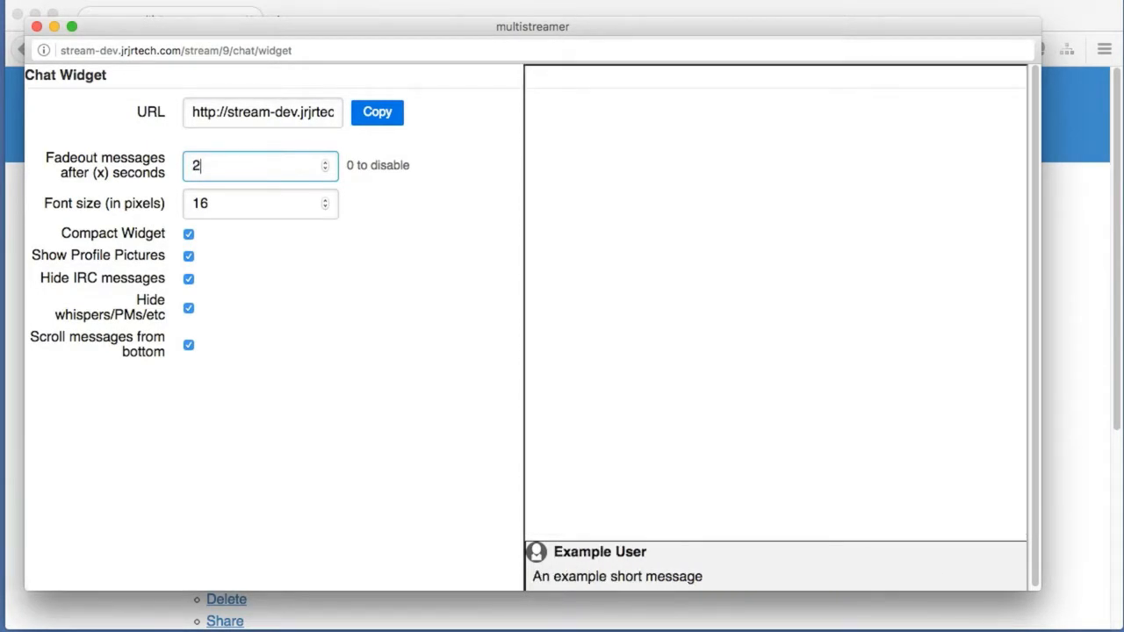
click(376, 113)
click(601, 305)
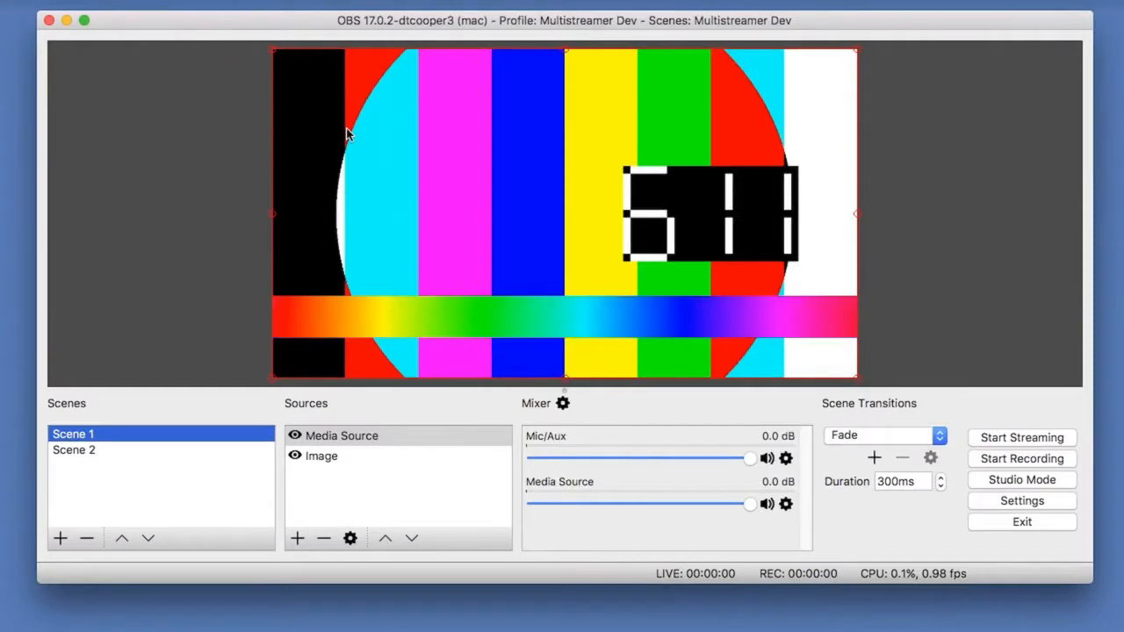
In OBS, add a new BrowserSource to Scene 1 and paste the copied chat widget URL with its access token into the URL field
click(296, 539)
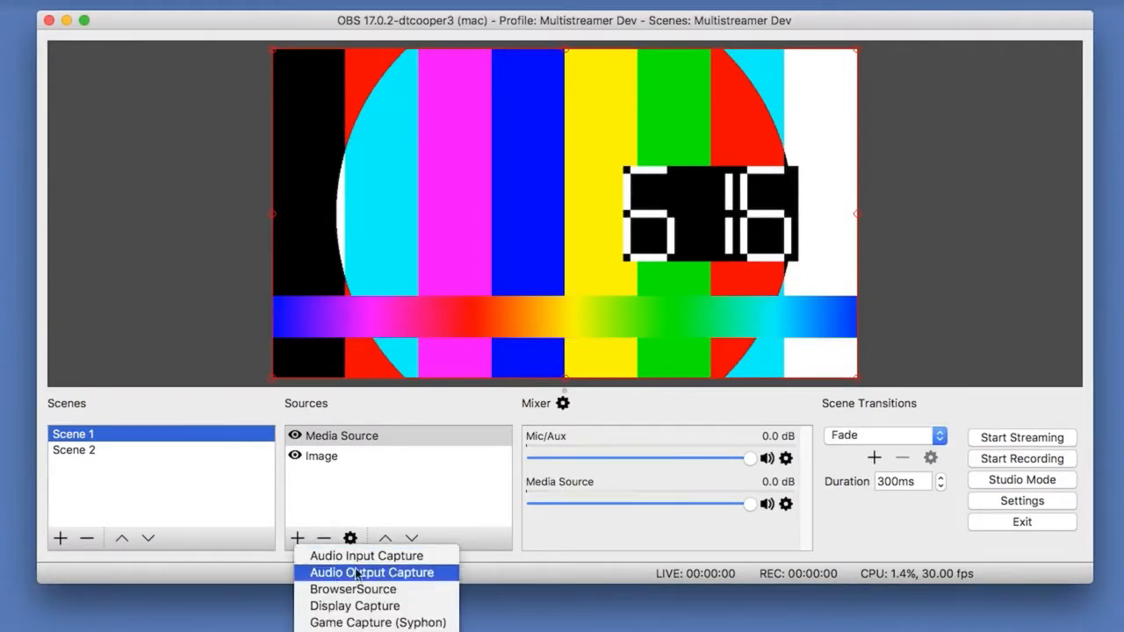
click(386, 590)
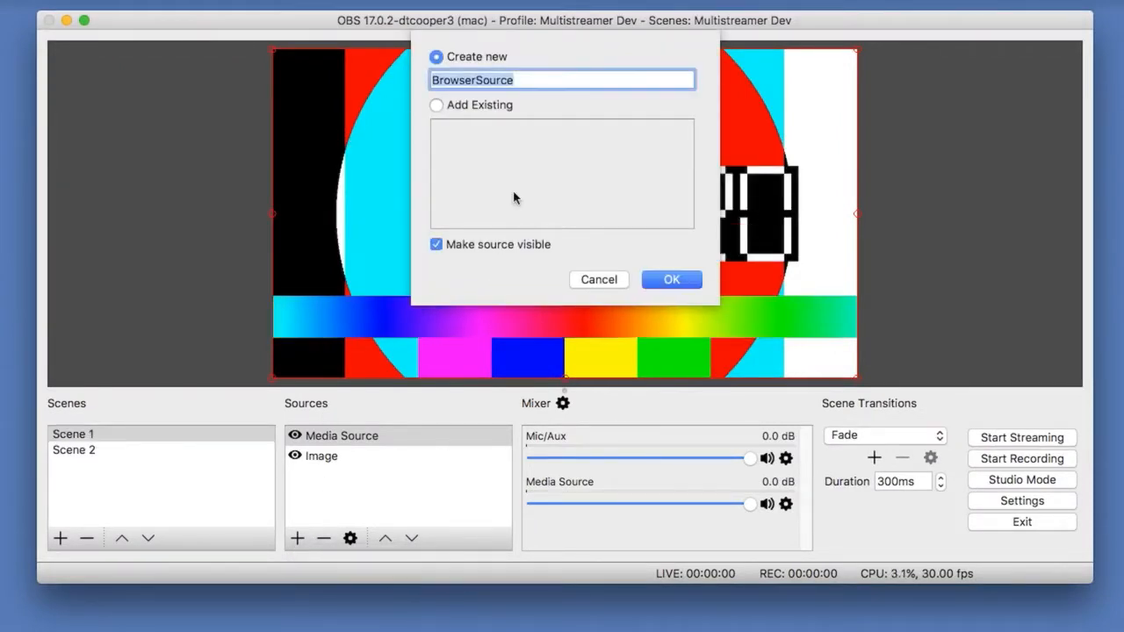
click(672, 260)
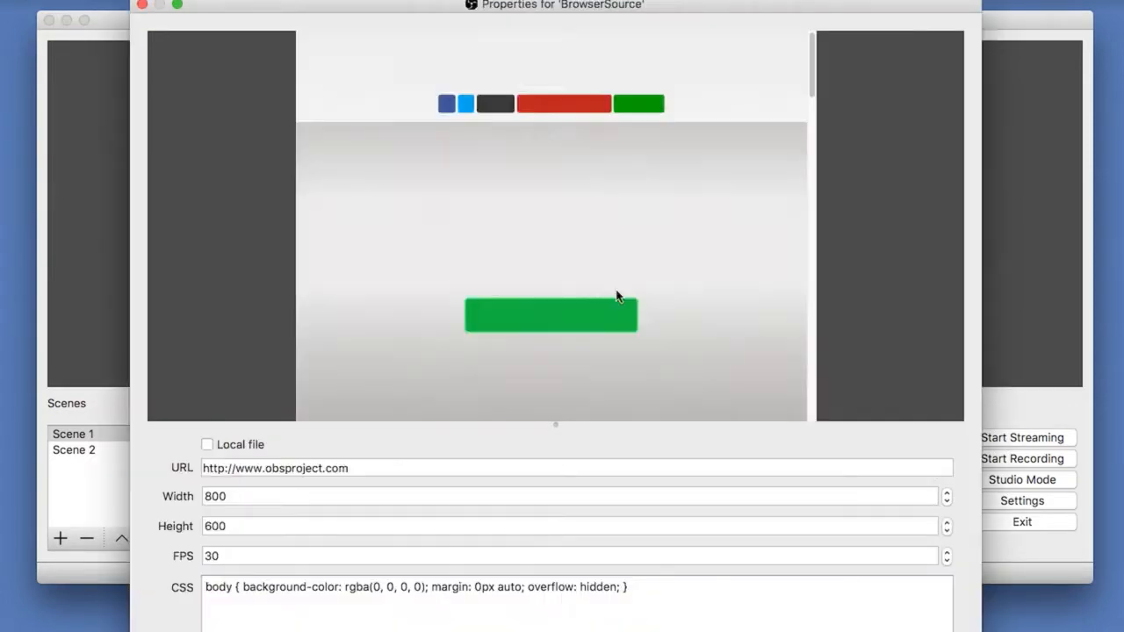
drag(377, 470, 209, 472)
key(super+v)
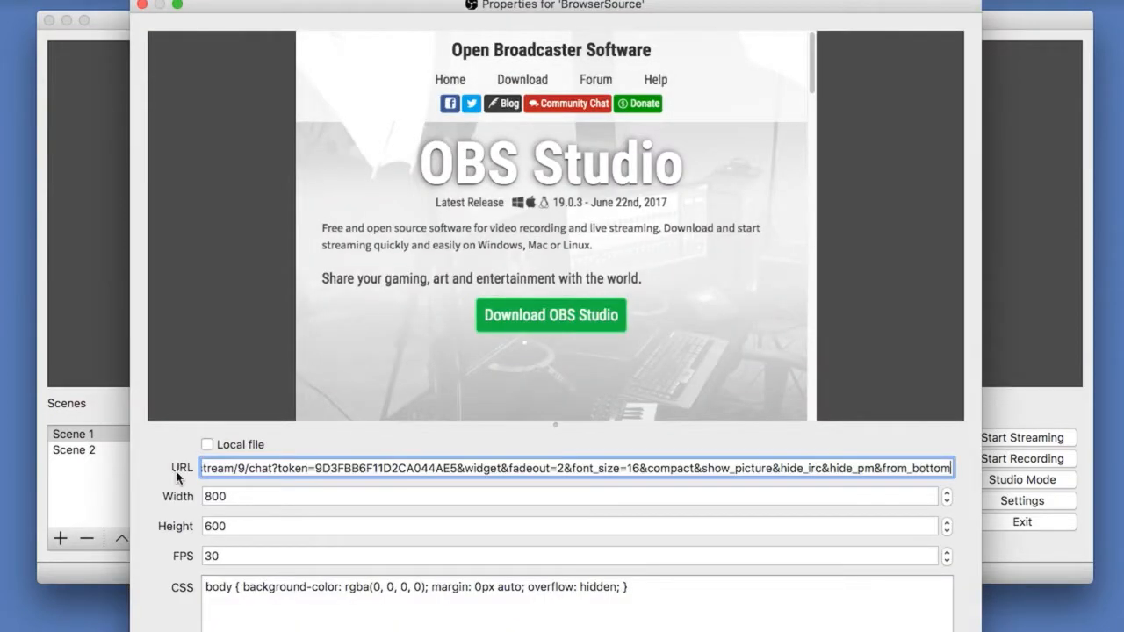
click(230, 497)
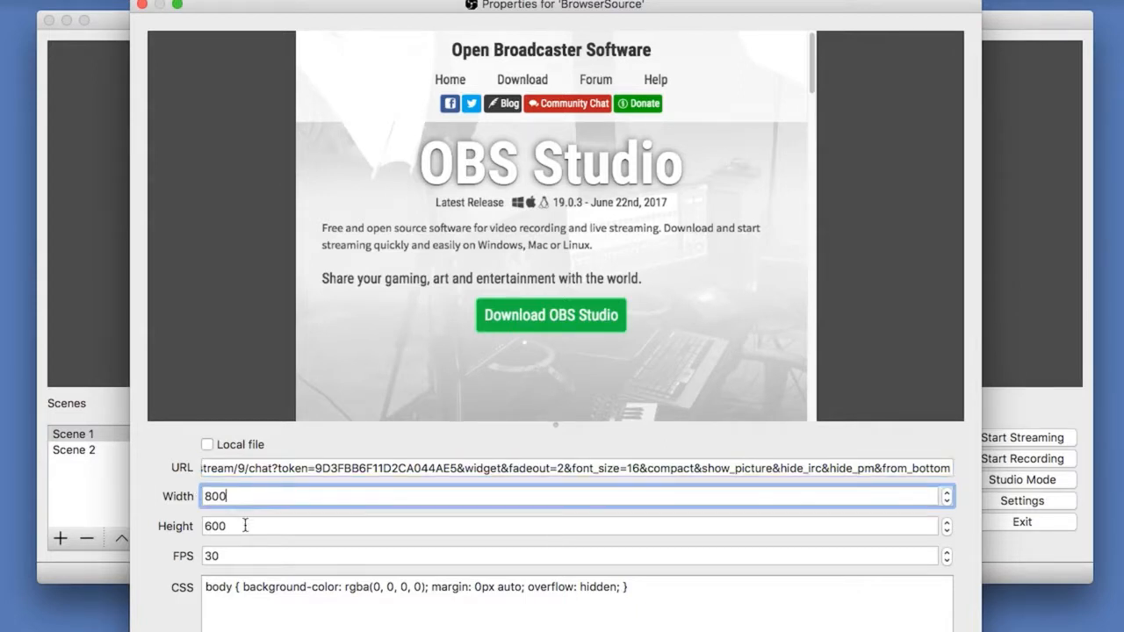
click(245, 525)
key(Return)
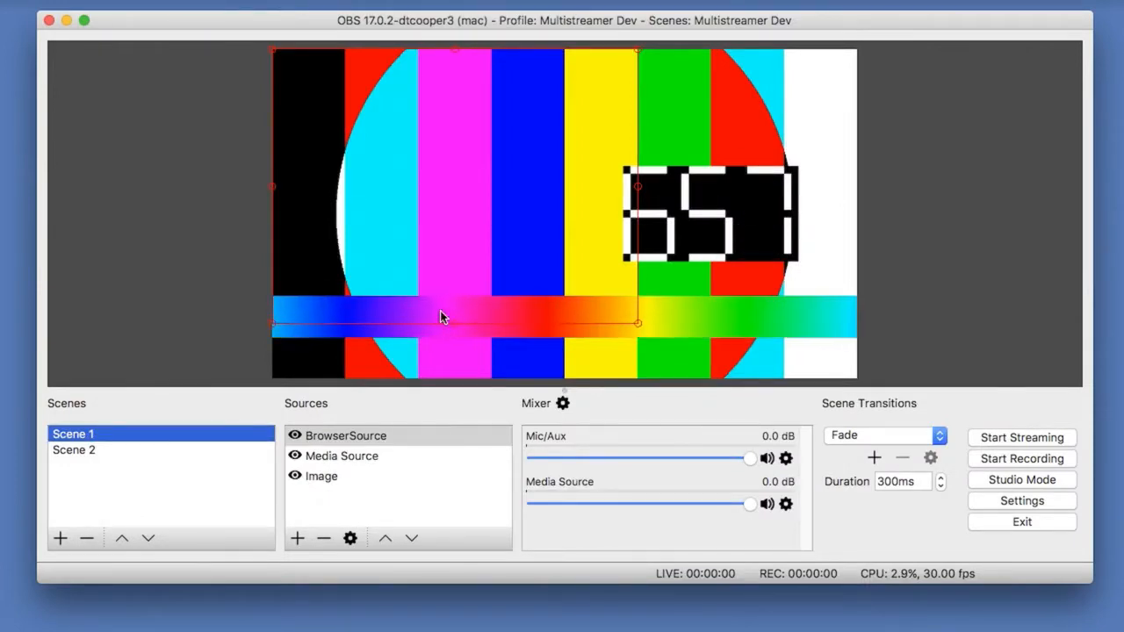
Remove the fadeout=2 parameter and its extra ampersand from the BrowserSource URL and save the properties
right_click(330, 438)
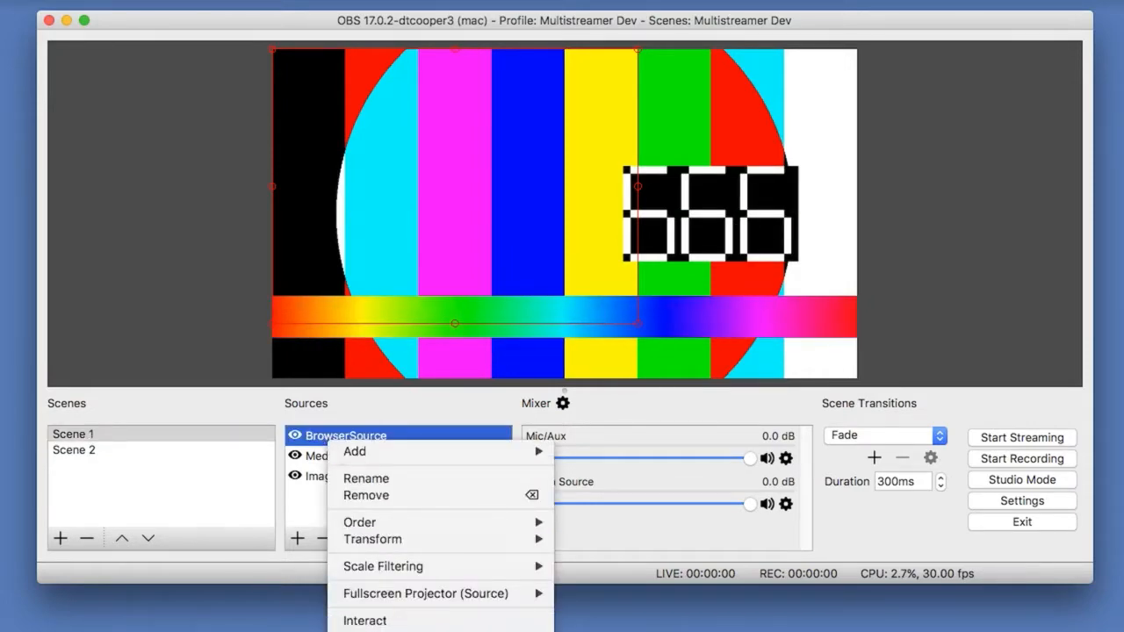
click(425, 631)
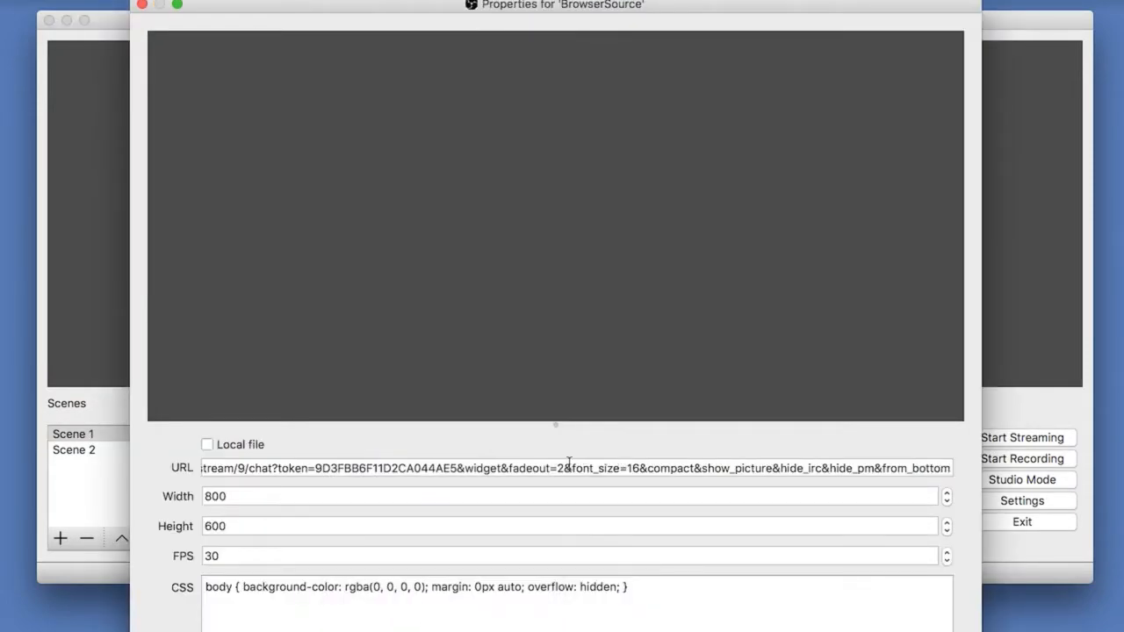
drag(565, 467, 507, 467)
key(BackSpace)
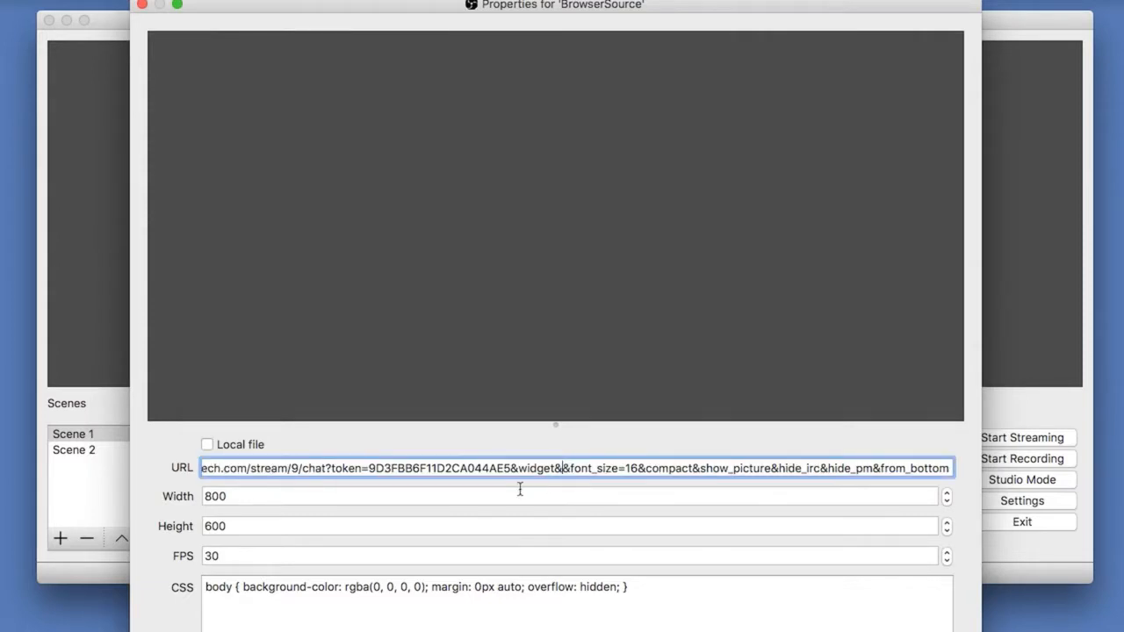
key(BackSpace)
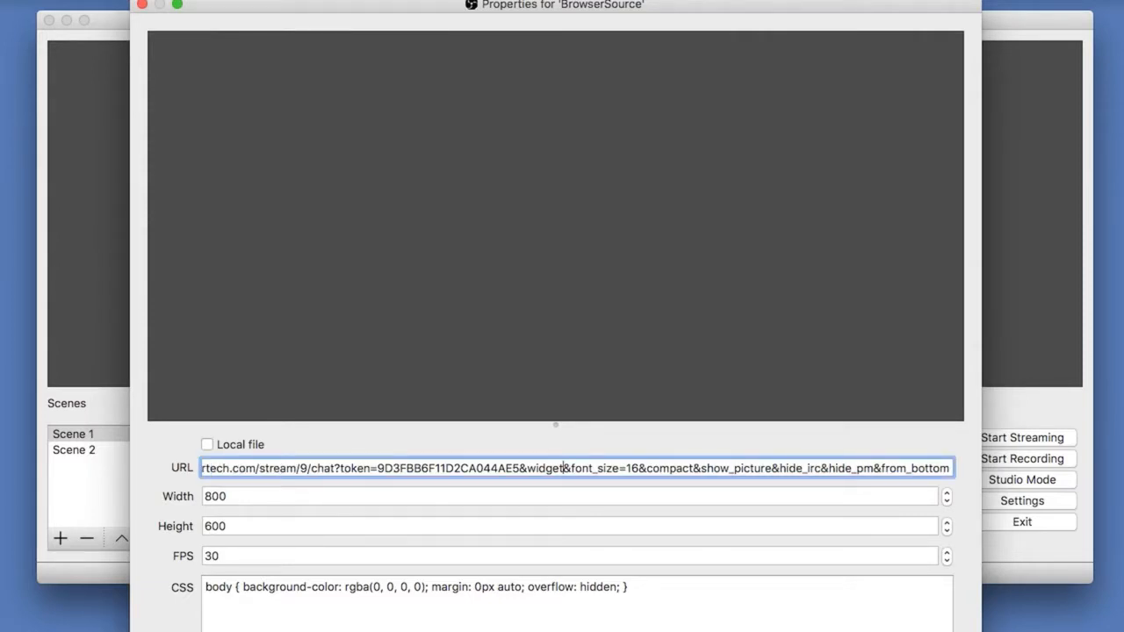
key(Return)
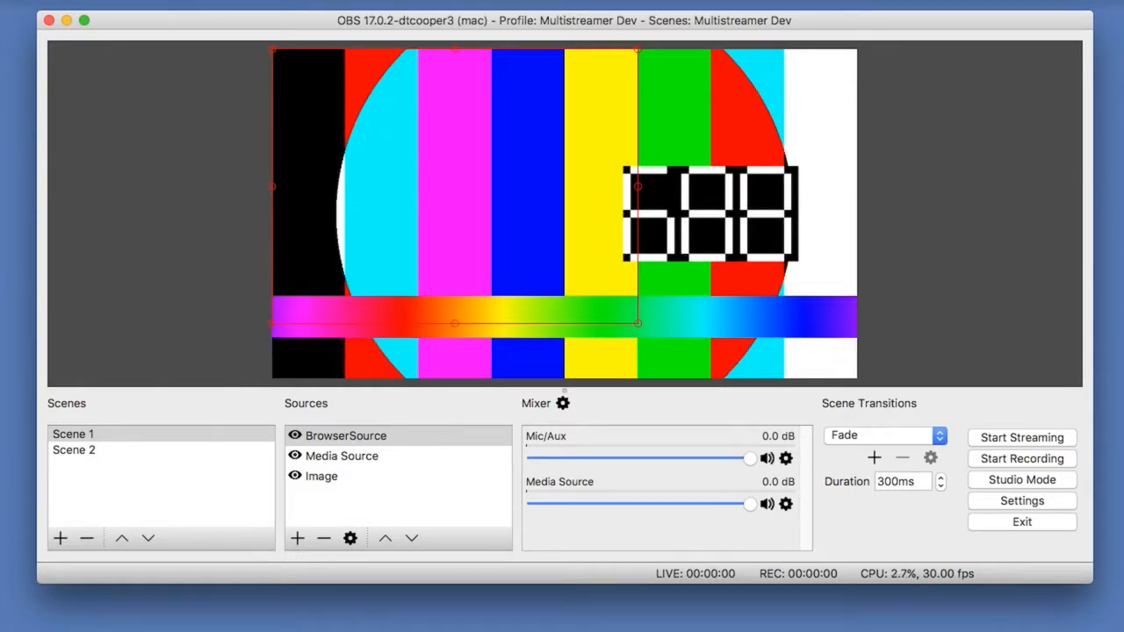
Start streaming Scene 1 with the chat widget overlay
click(1019, 439)
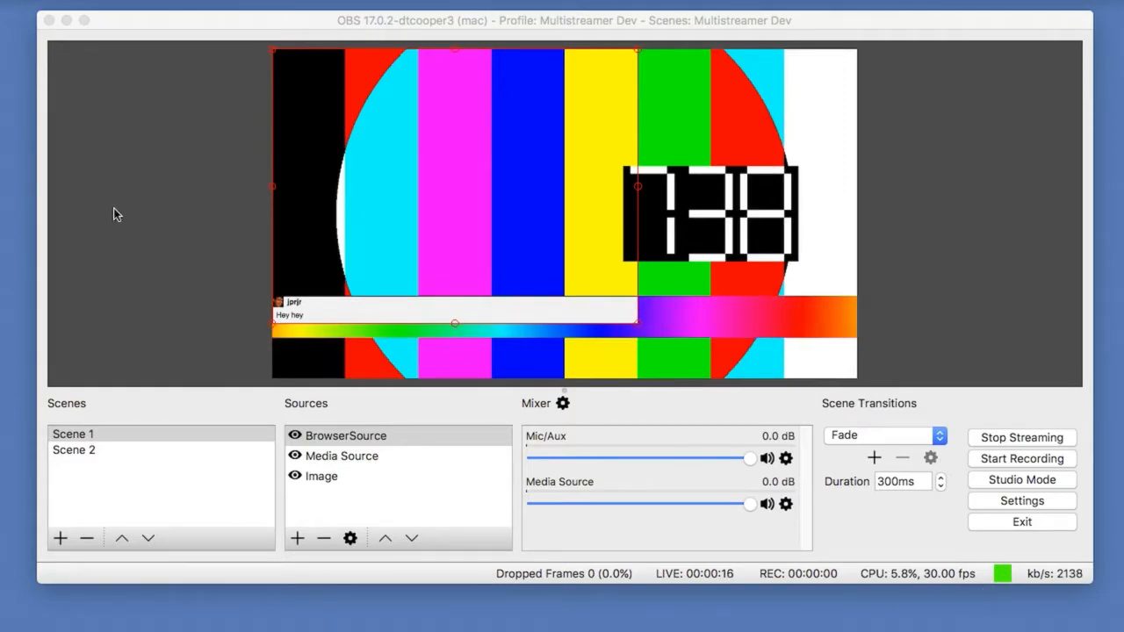
Shrink the BrowserSource chat overlay to about 293 × 220 and place it in the lower-left corner of the Scene 1 canvas
click(202, 247)
click(476, 229)
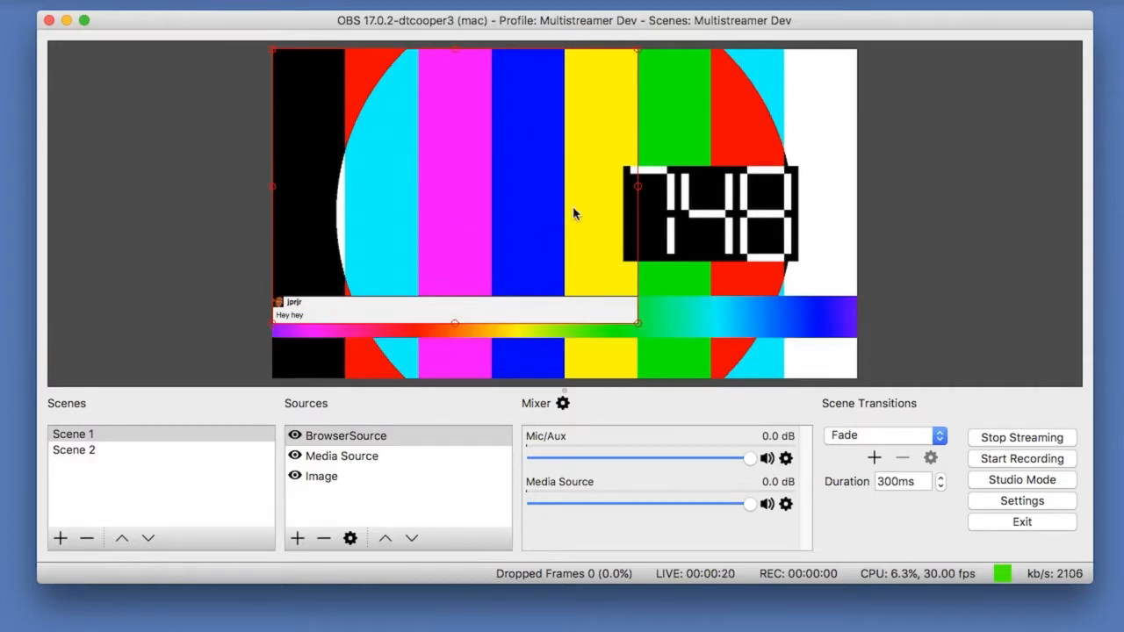
drag(451, 204, 489, 239)
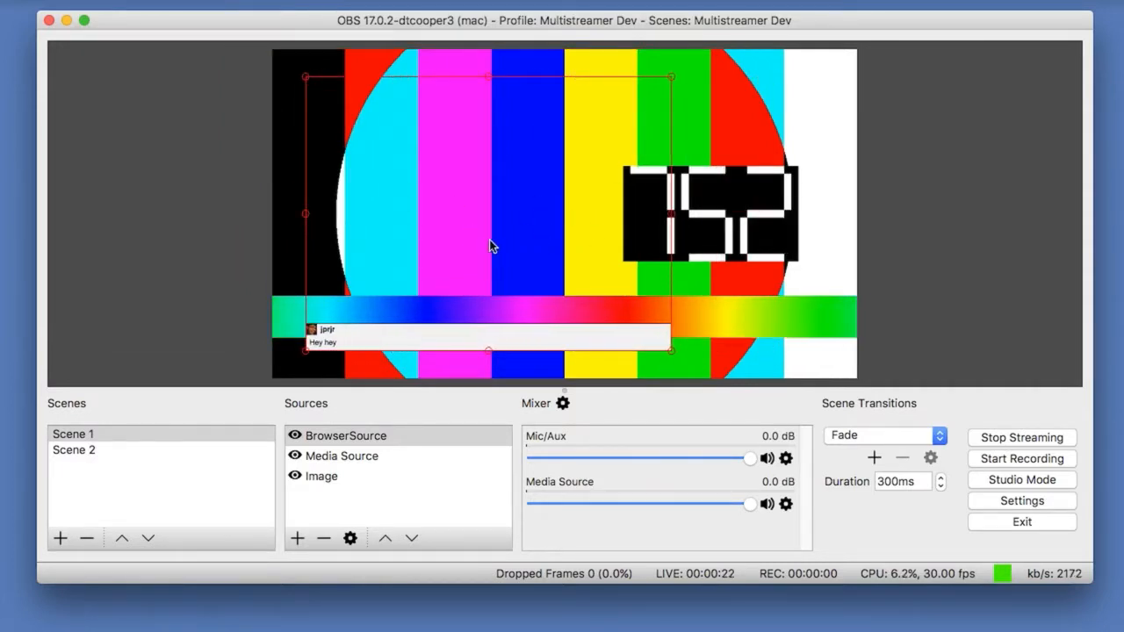
drag(670, 78, 289, 371)
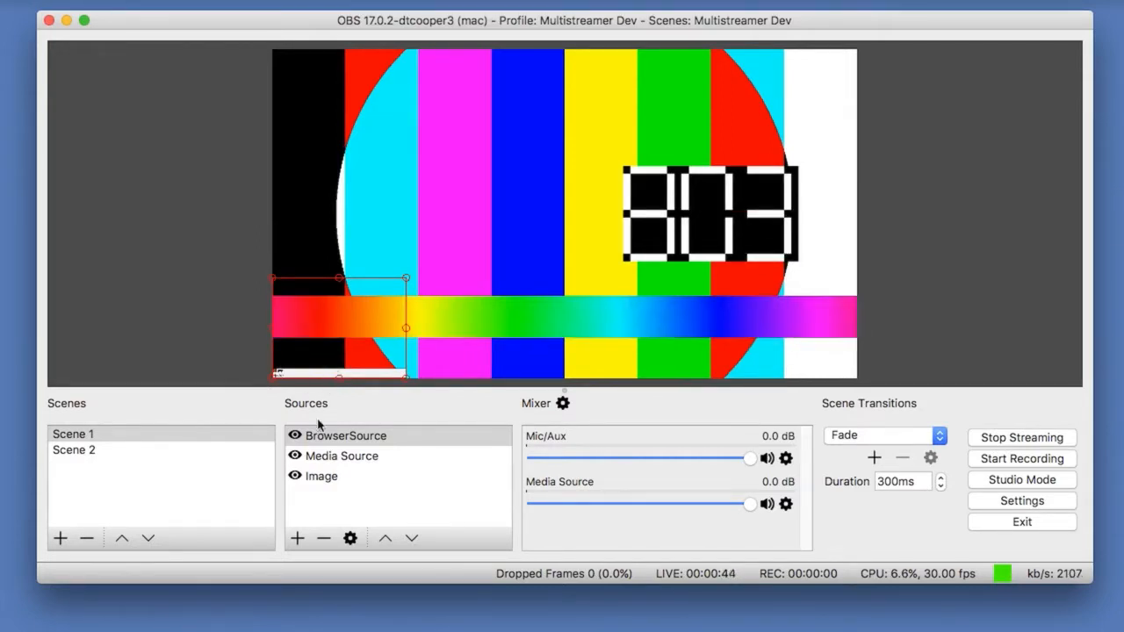
Check the BrowserSource's width and height in its Edit Transform settings without changing them
right_click(337, 352)
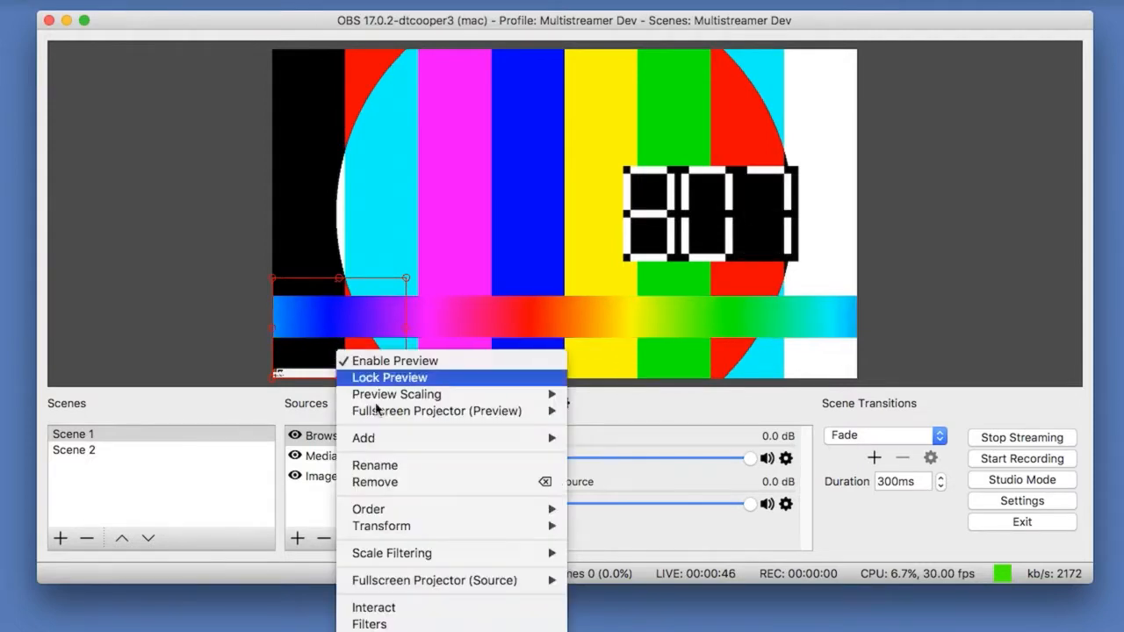
mouse_move(421, 553)
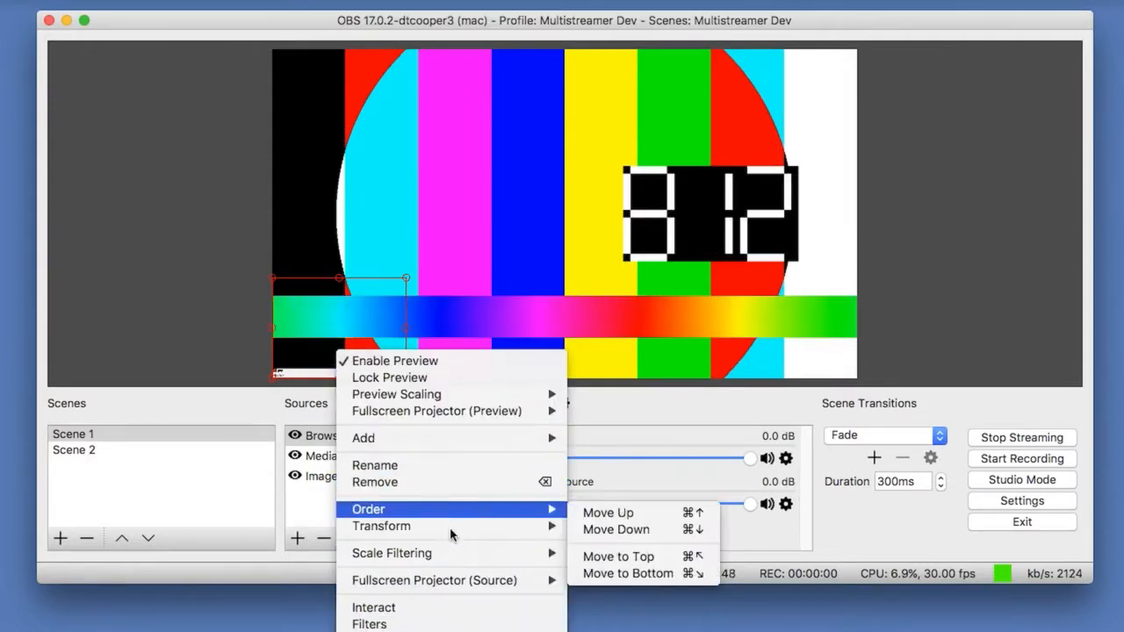
mouse_move(451, 526)
click(606, 527)
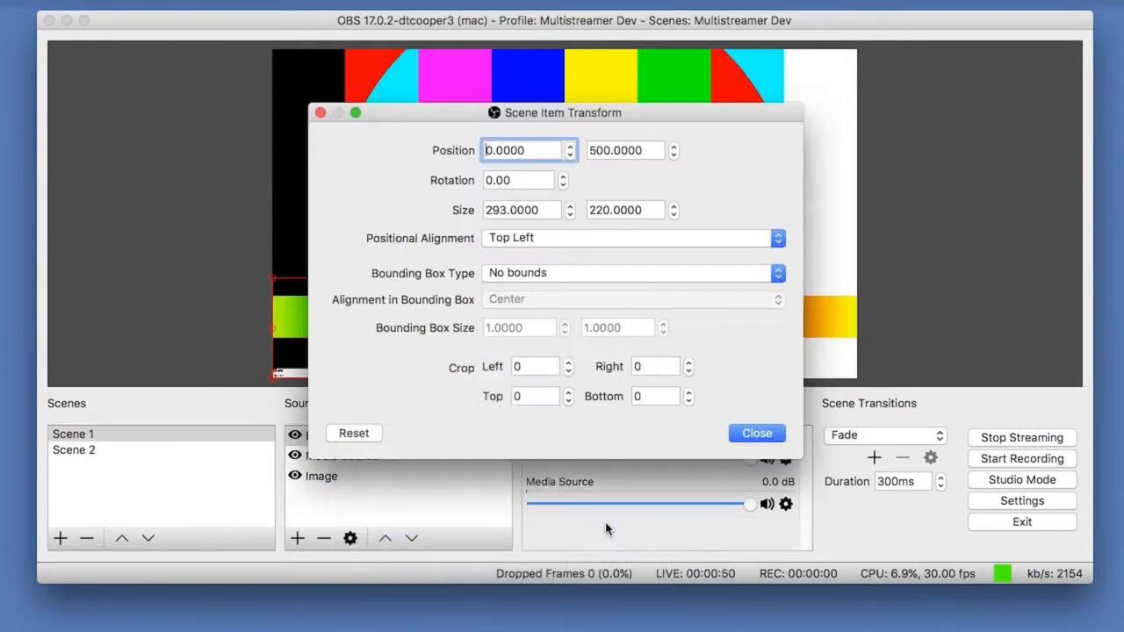
double_click(495, 209)
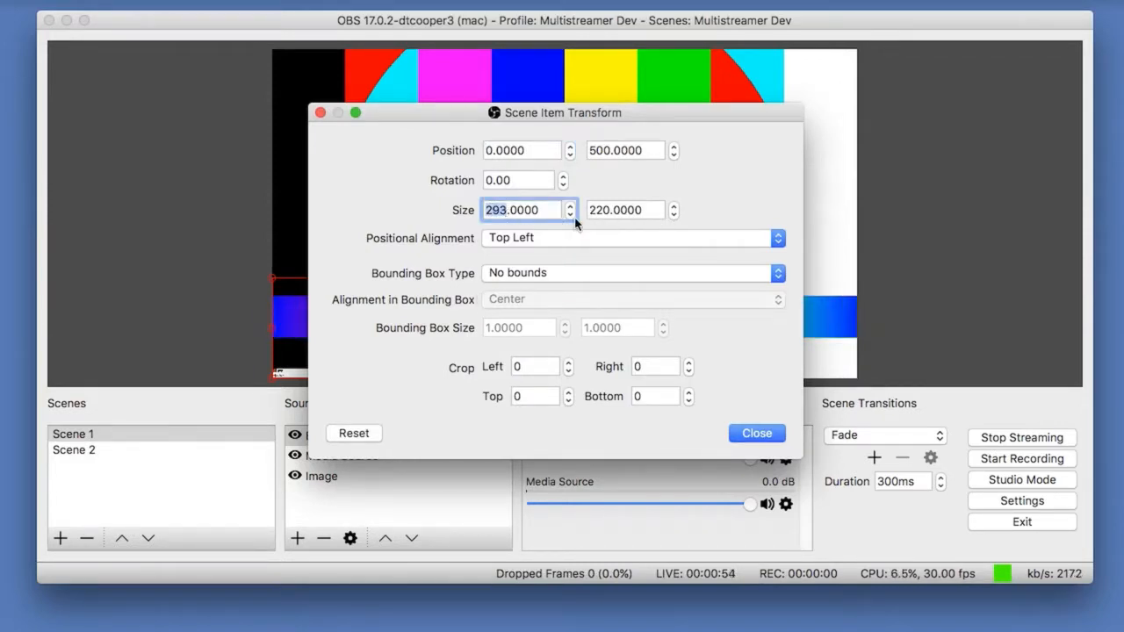
click(751, 435)
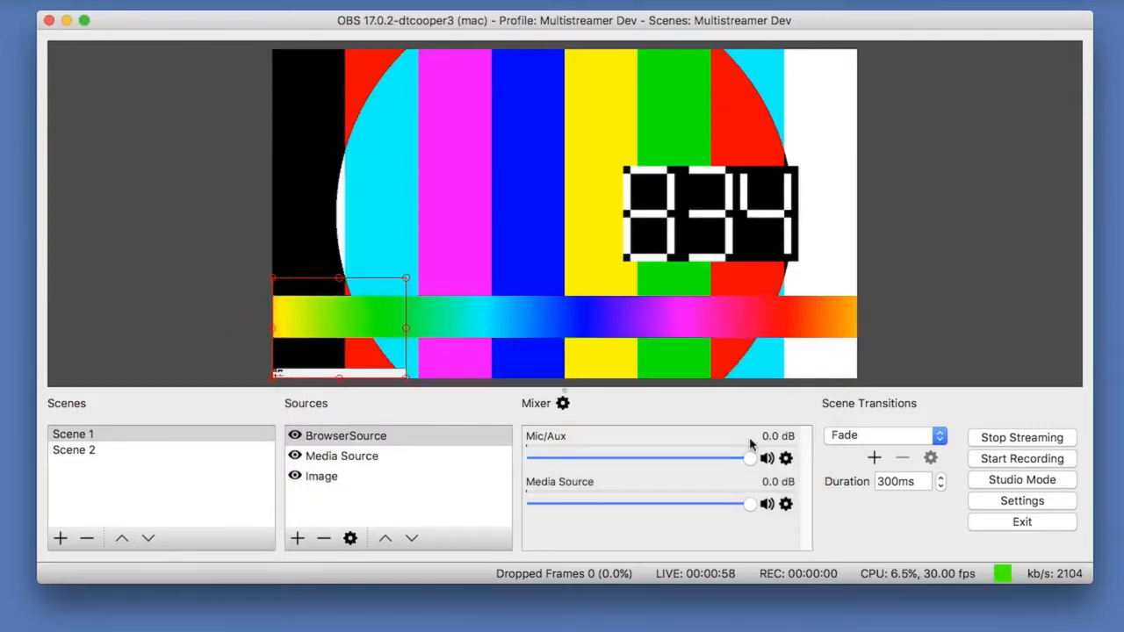
Compare the width and height in the BrowserSource's properties with its size in the scene item transform
right_click(311, 437)
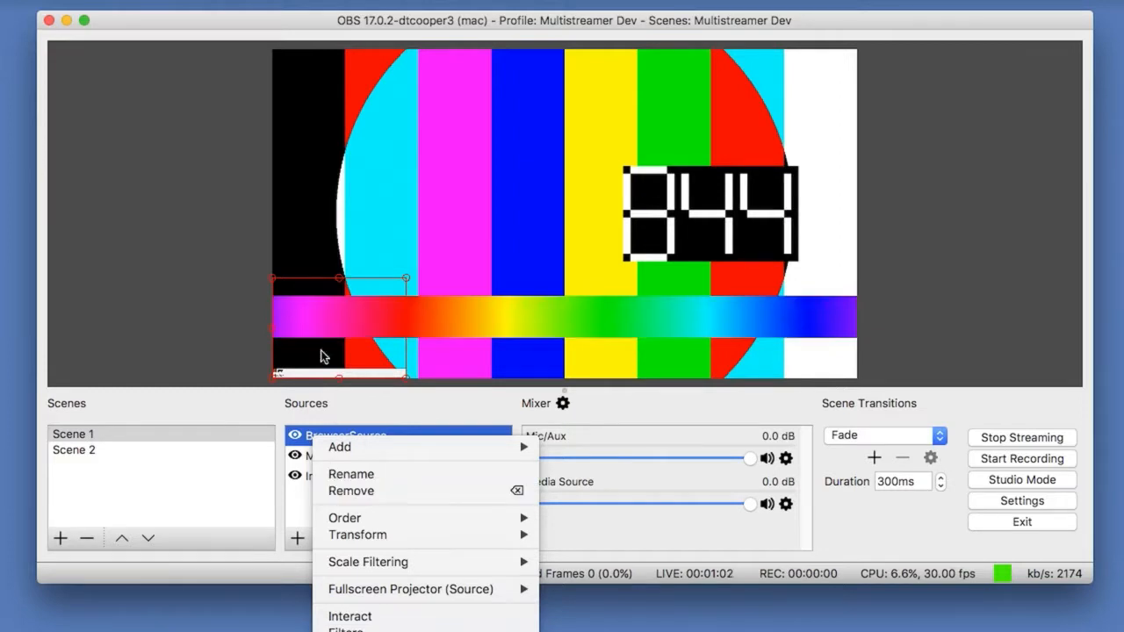
right_click(315, 313)
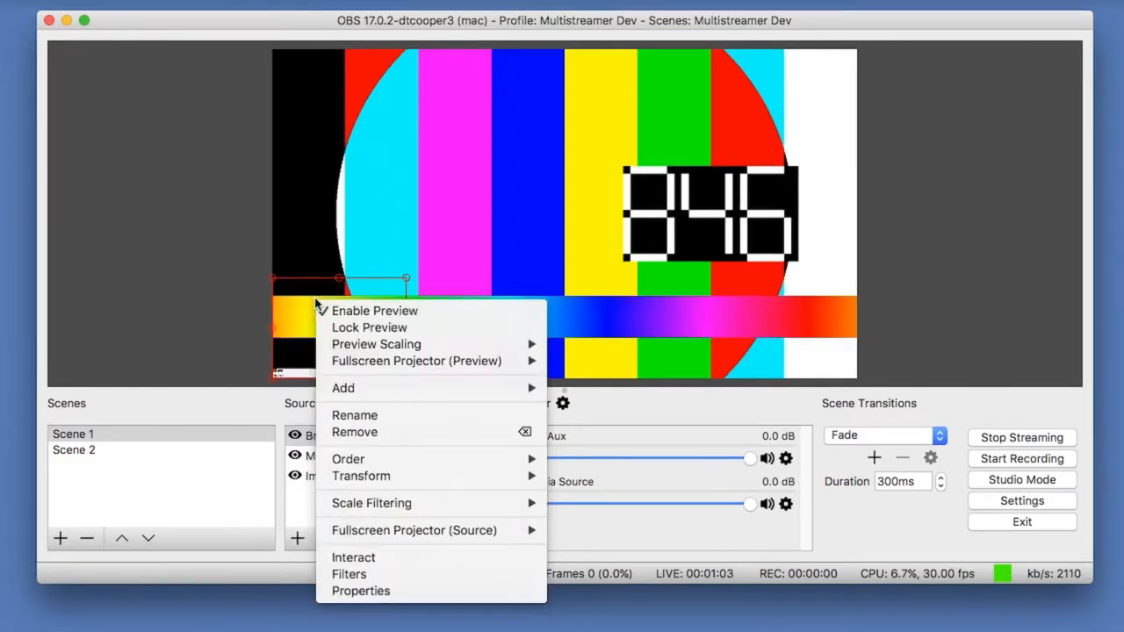
click(352, 589)
click(240, 496)
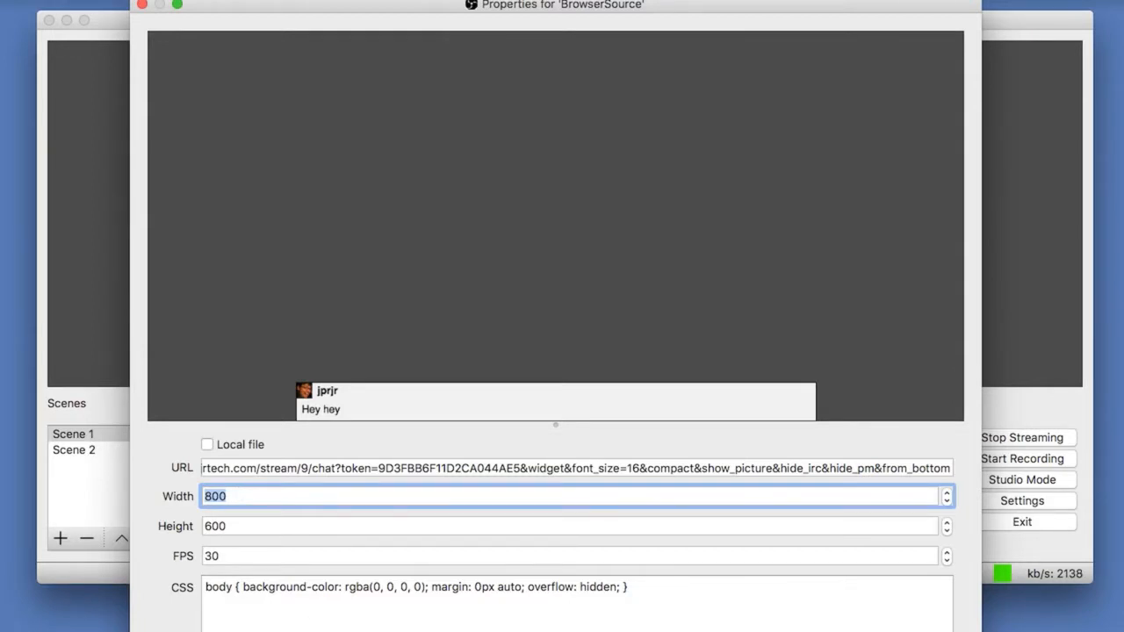
key(Return)
right_click(321, 437)
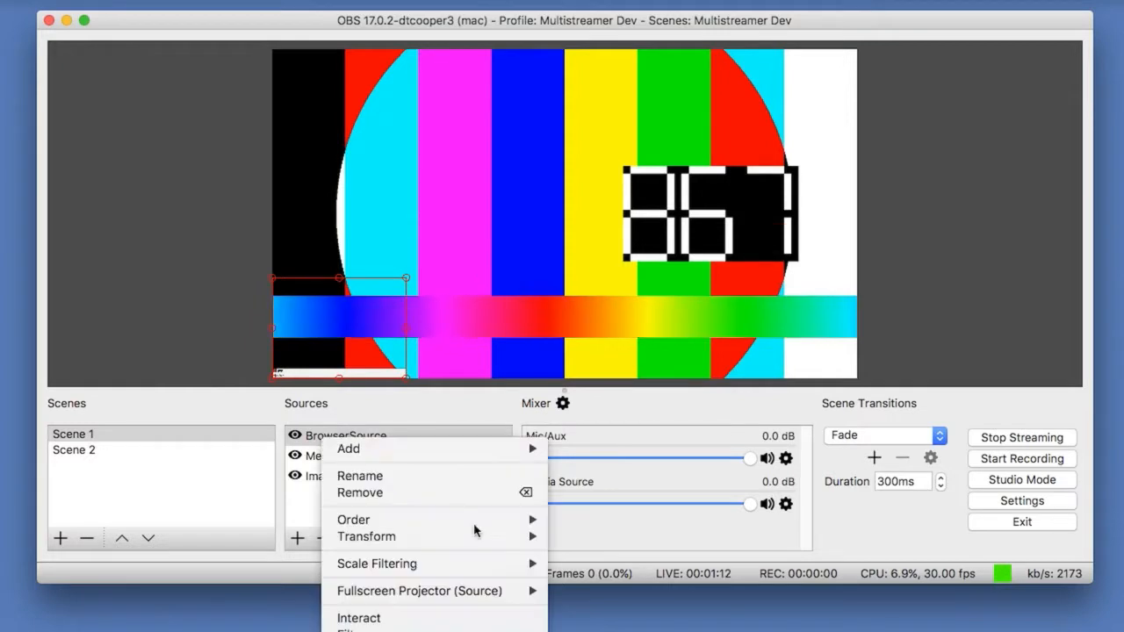
mouse_move(445, 539)
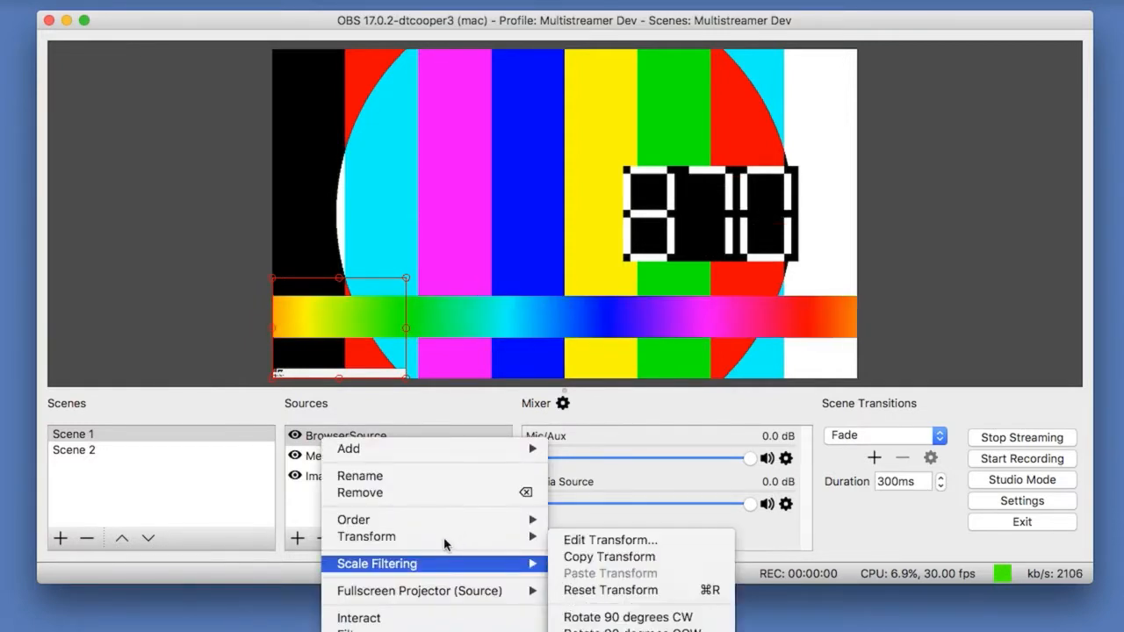
click(665, 541)
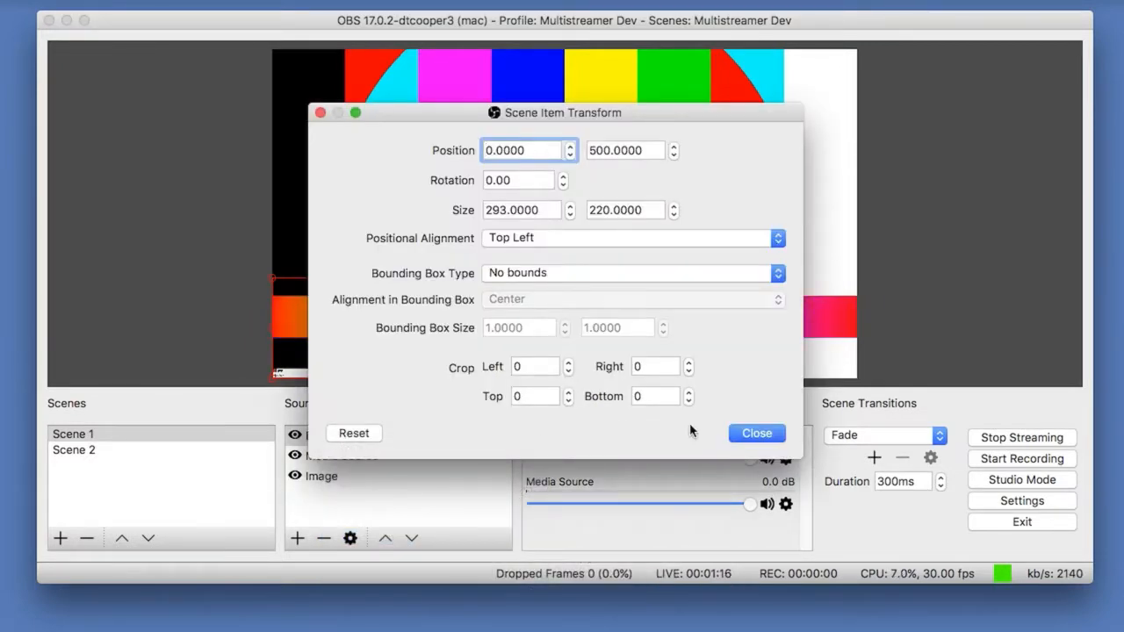
key(super+Tab)
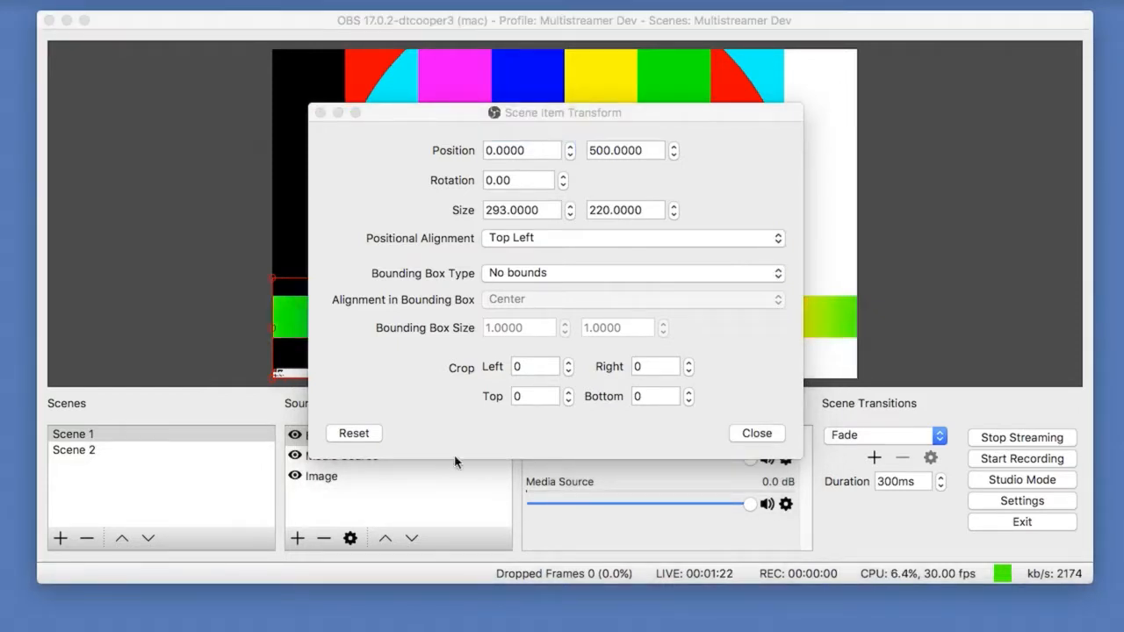
click(764, 436)
Set the BrowserSource's width to 293 and height to 220 in its properties
right_click(327, 330)
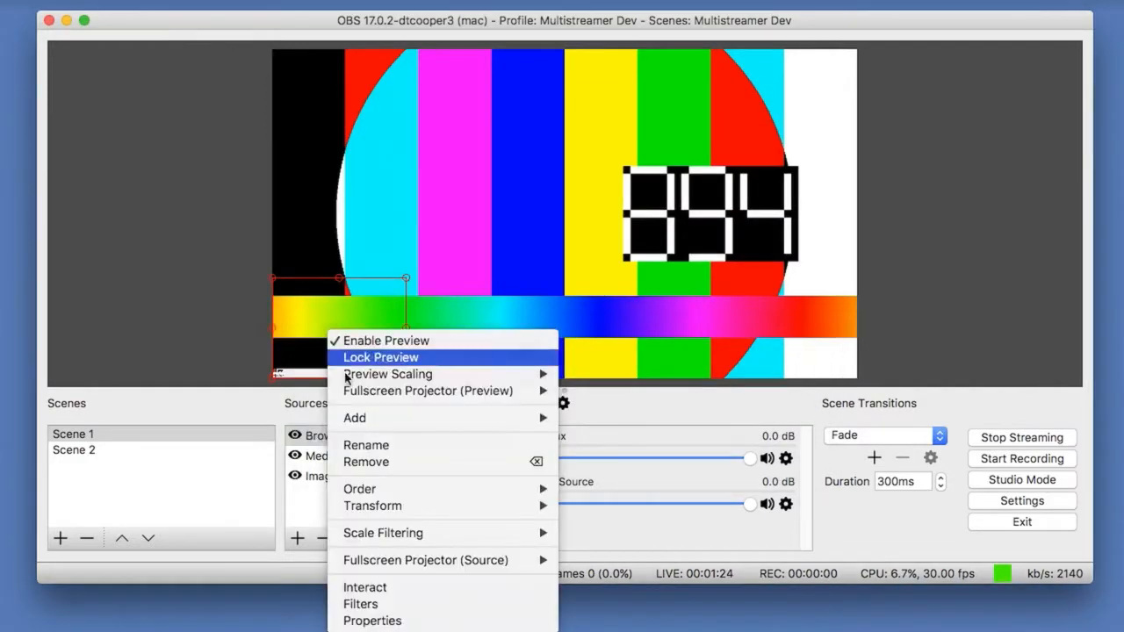
click(378, 621)
drag(267, 498, 164, 501)
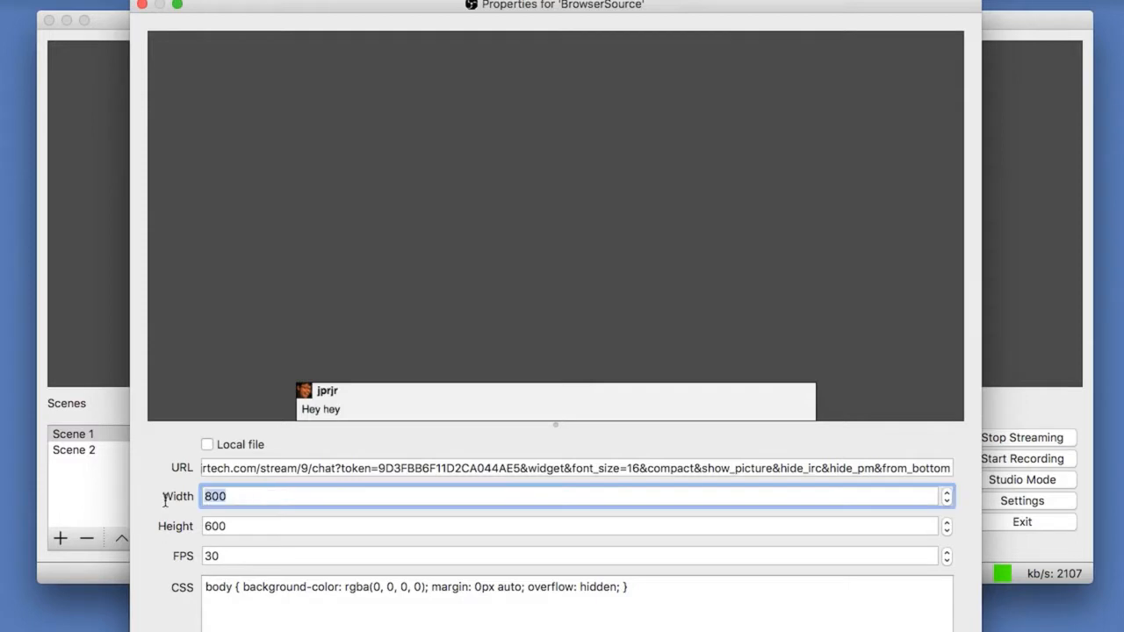
text(293)
key(Tab)
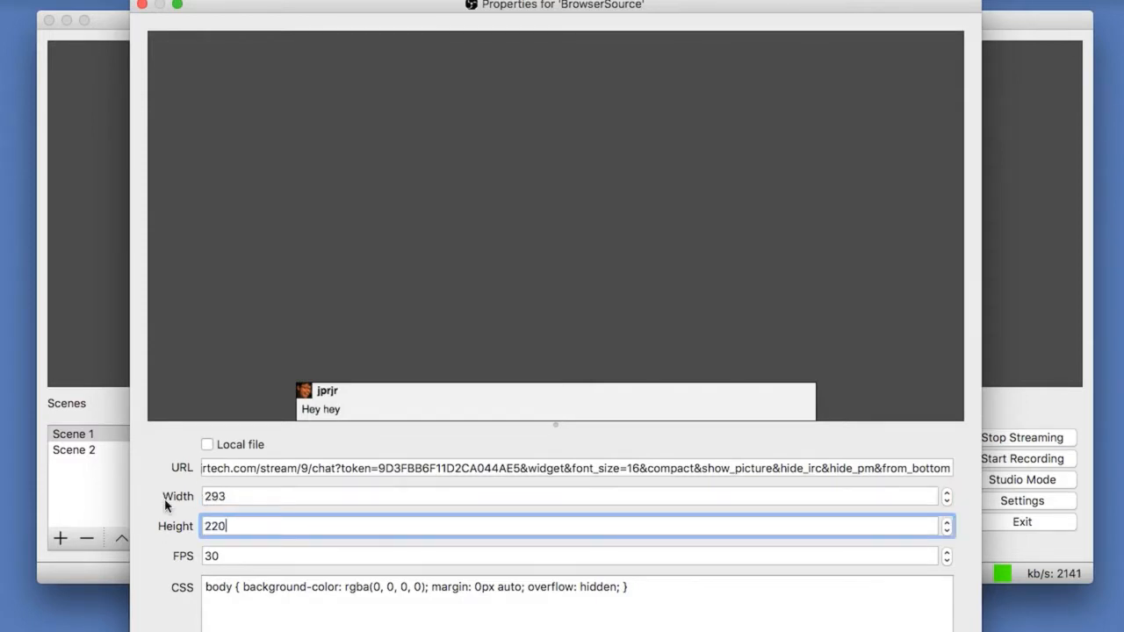
key(Return)
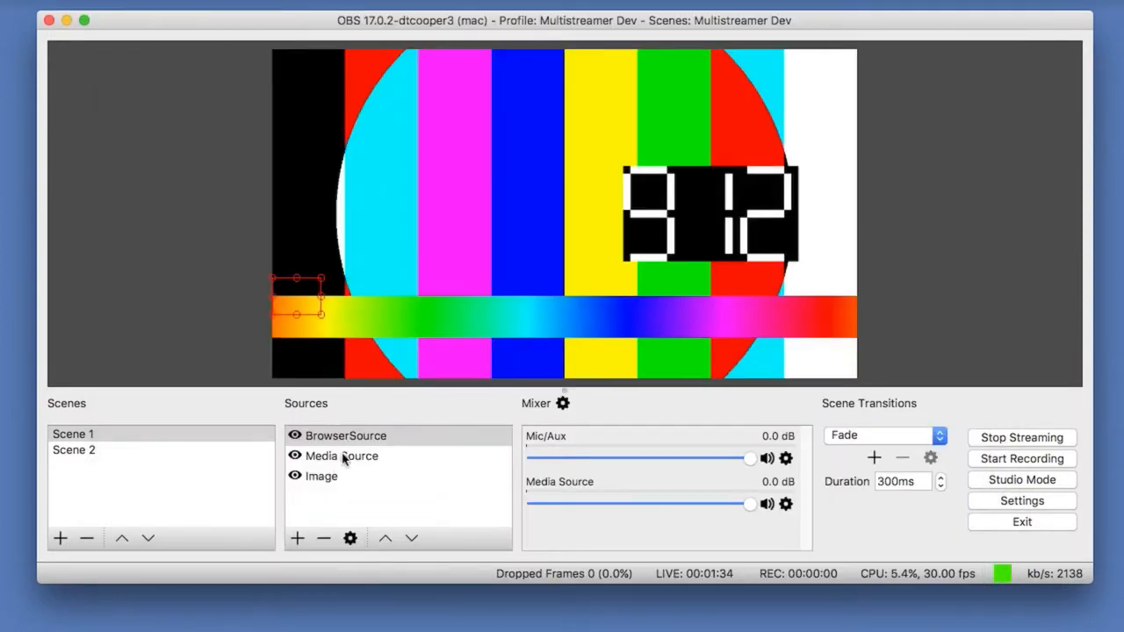
Set the BrowserSource's scene item transform size to 293 × 220
right_click(296, 305)
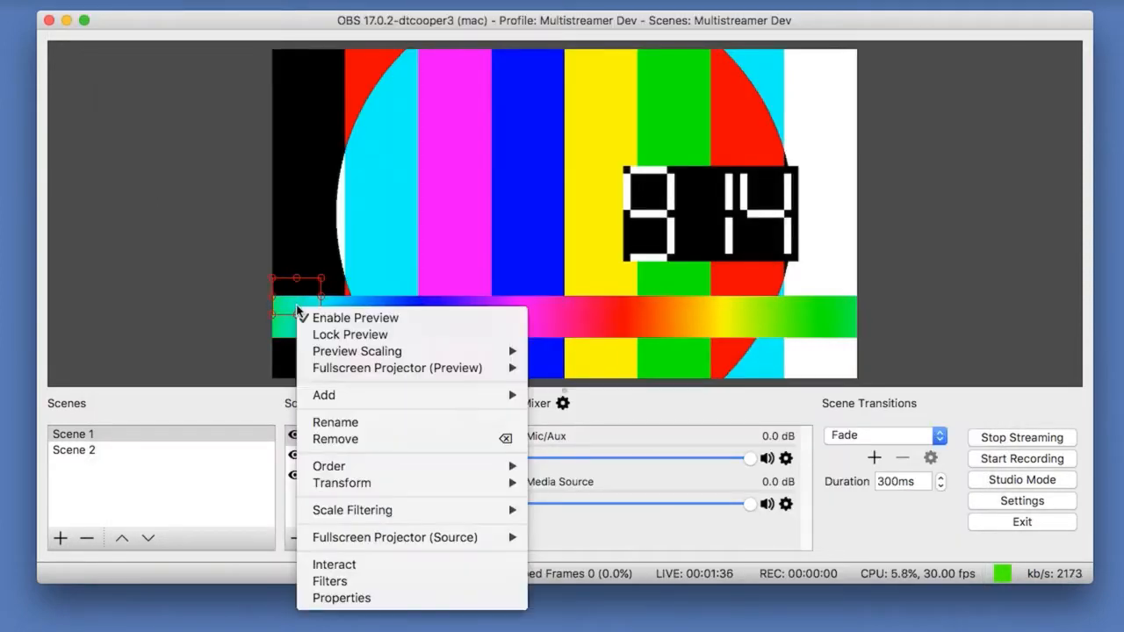
mouse_move(370, 485)
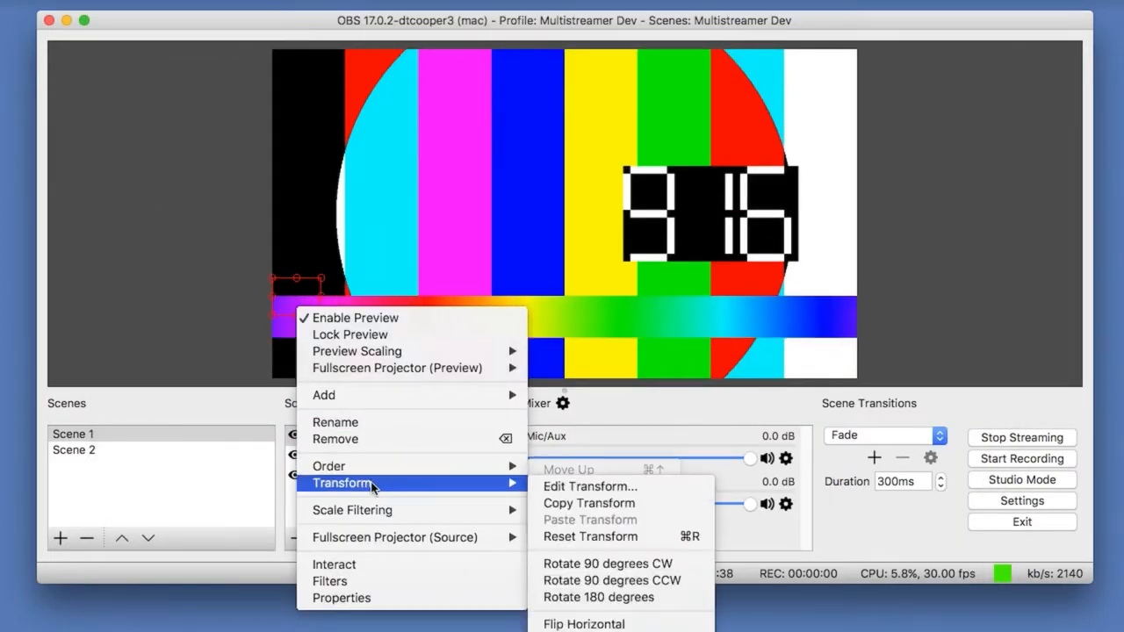
click(575, 487)
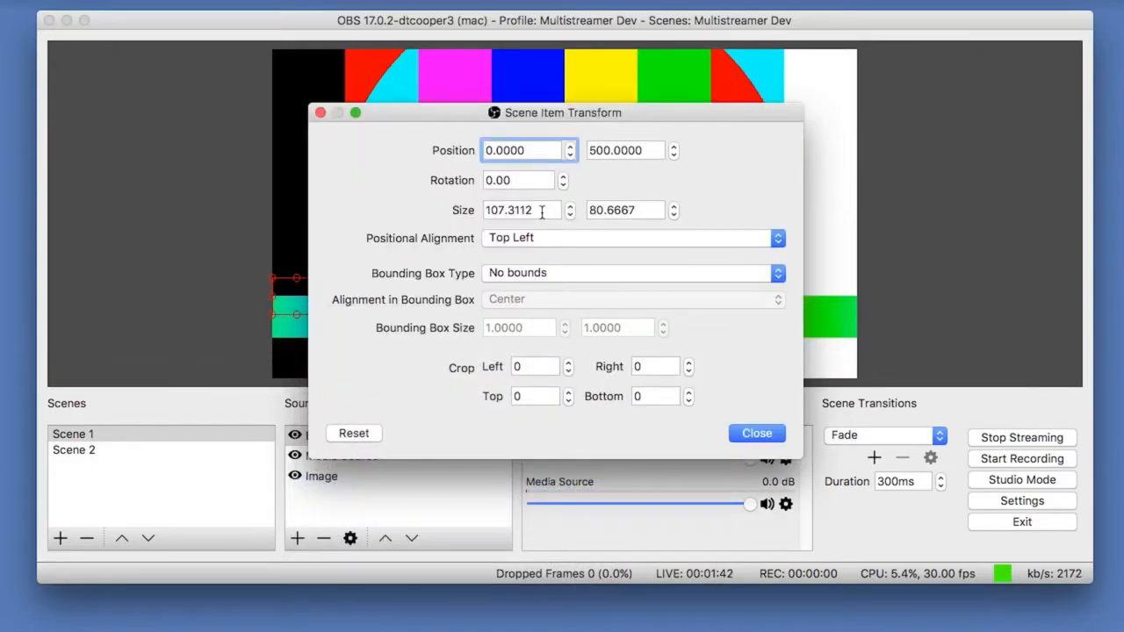
drag(541, 211, 441, 208)
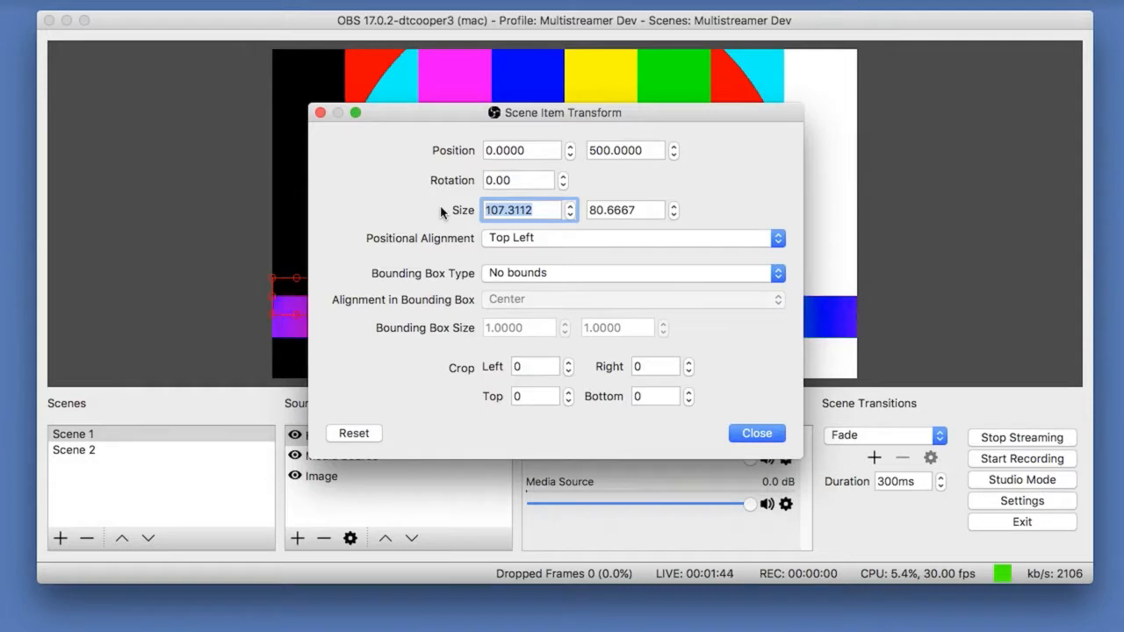
text(293)
key(Tab)
text(229)
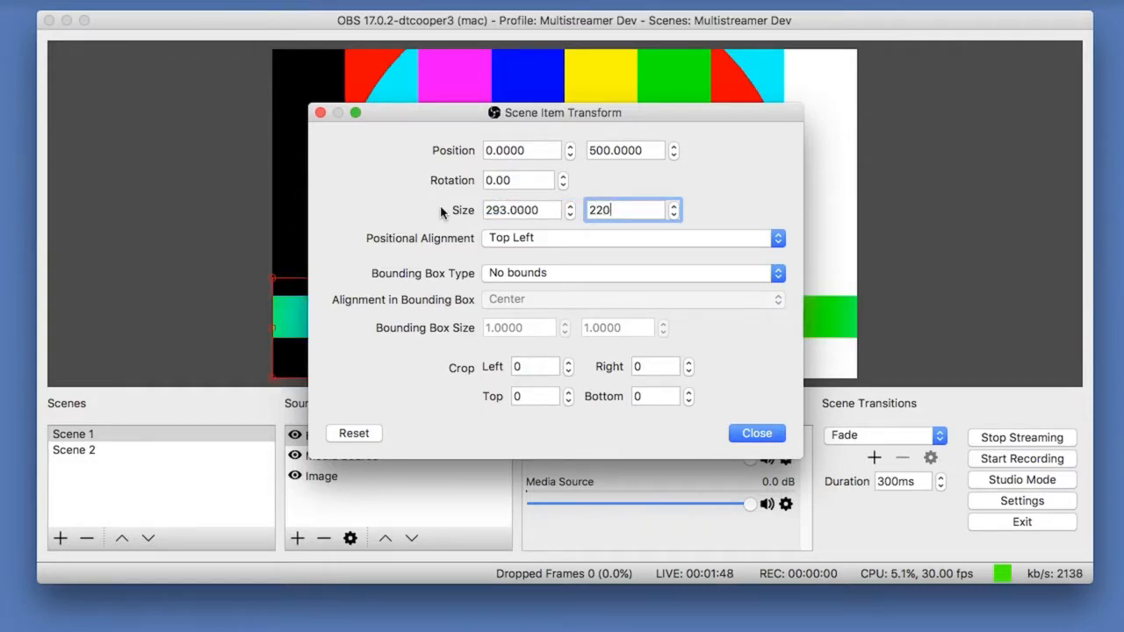
key(Return)
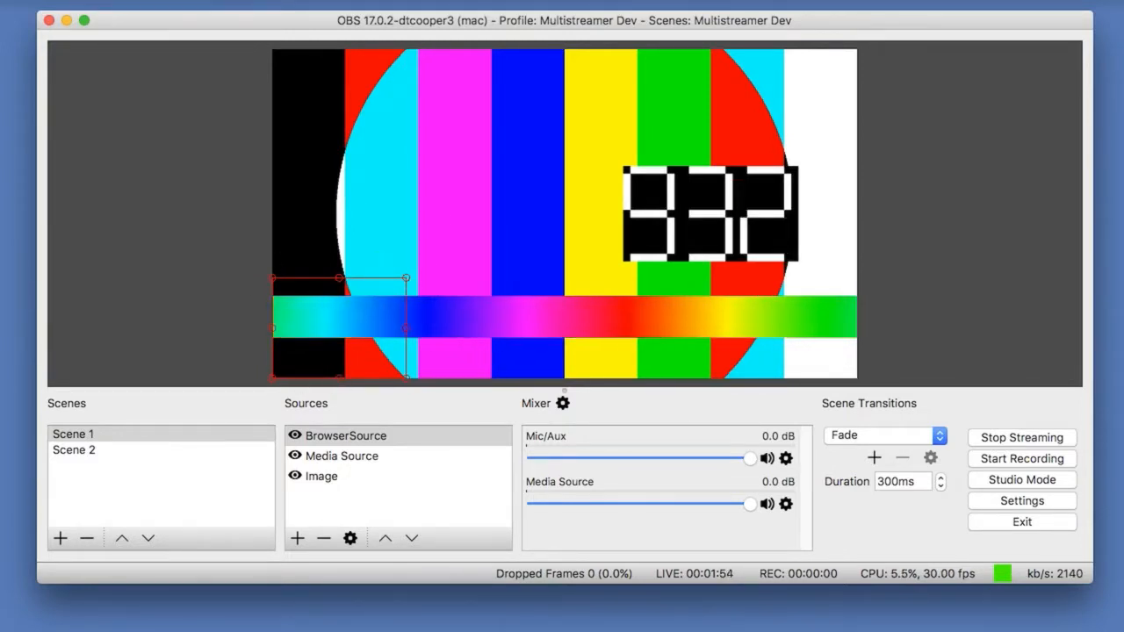
Switch to multistreamer in the browser and examine the stream's preview requirement options and its dashboard
key(super+Tab)
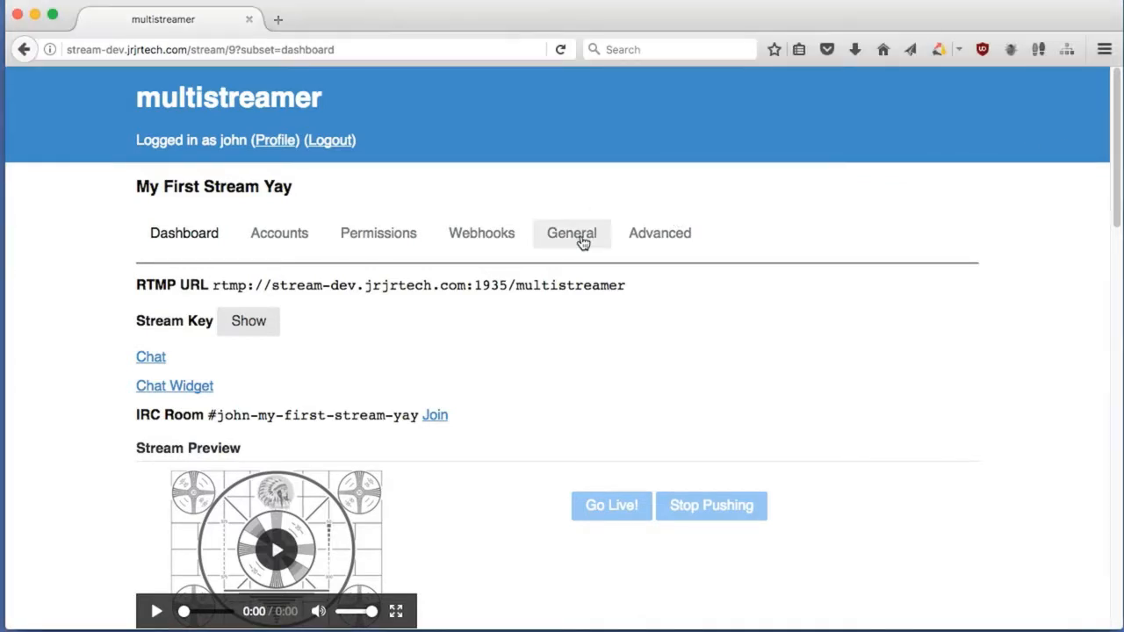
click(581, 239)
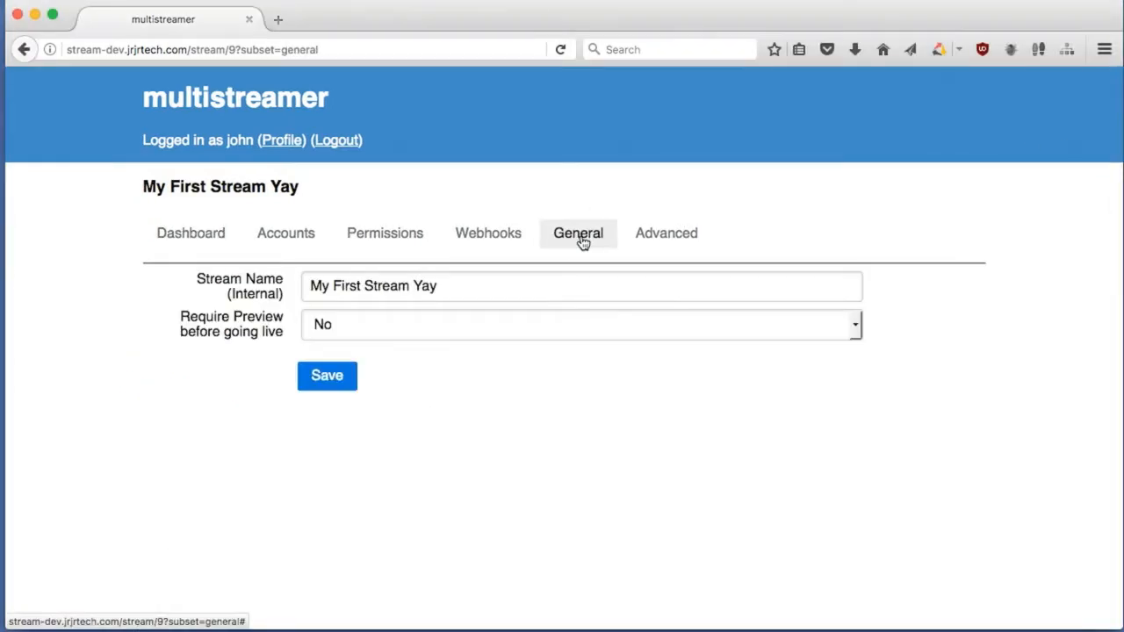
click(321, 339)
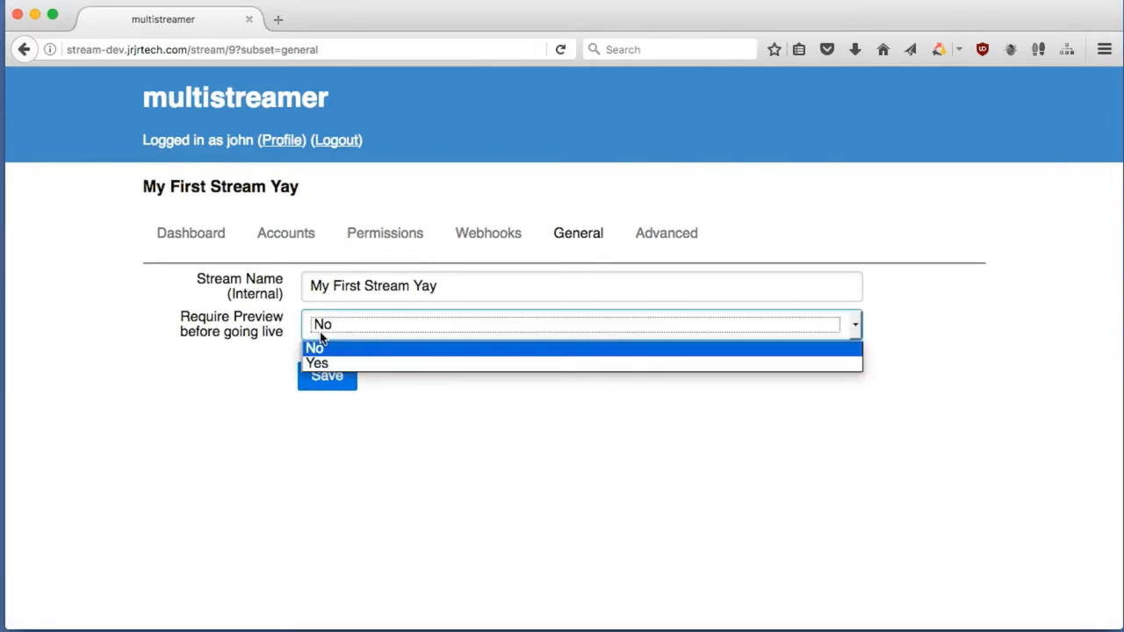
click(321, 337)
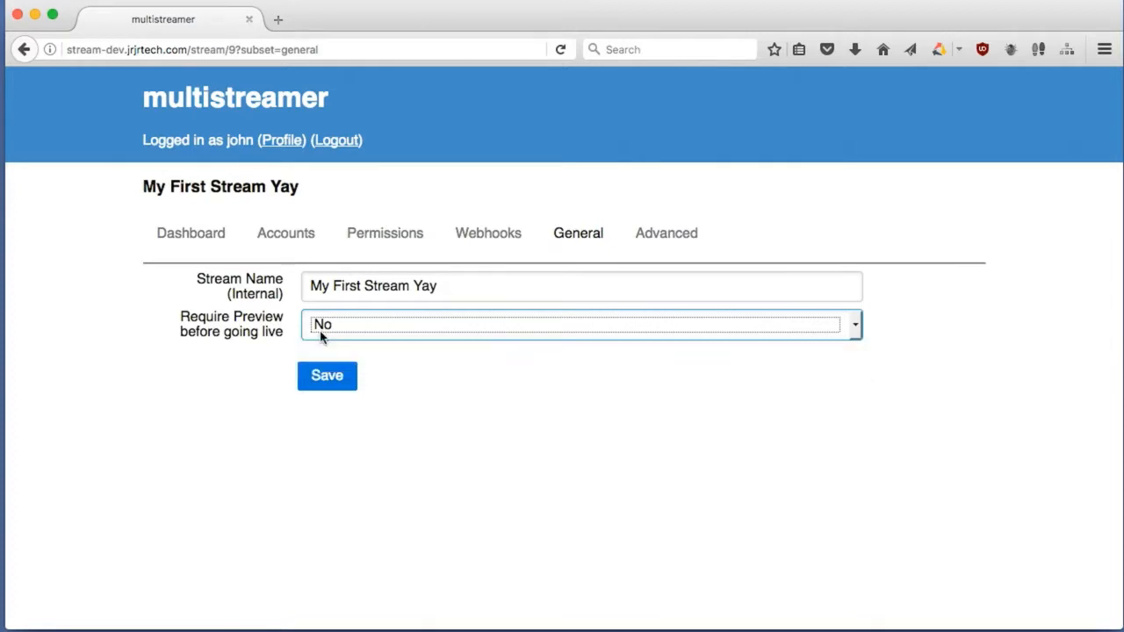
click(202, 235)
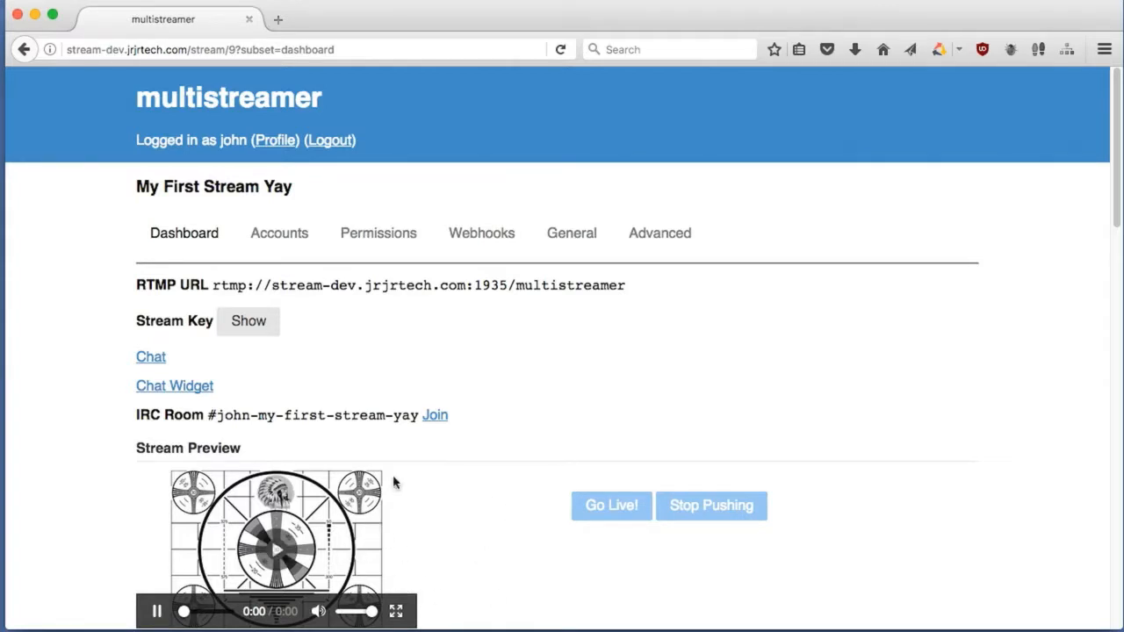
Set Require Preview before going live to Yes in the stream's general settings, save, and return to the dashboard
click(466, 239)
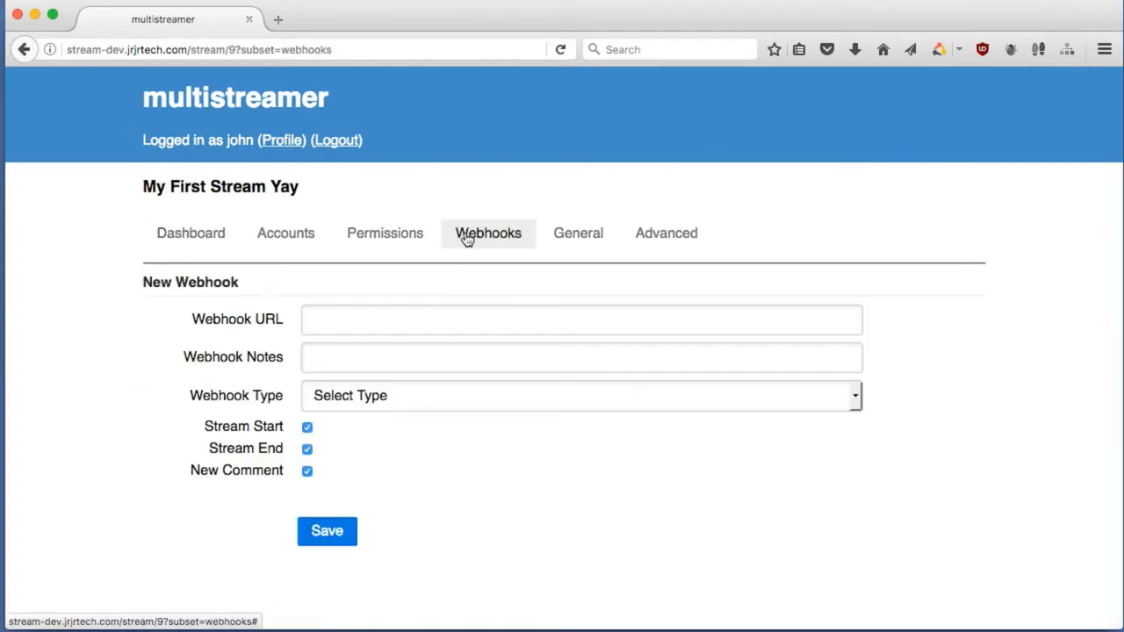
click(550, 240)
click(386, 327)
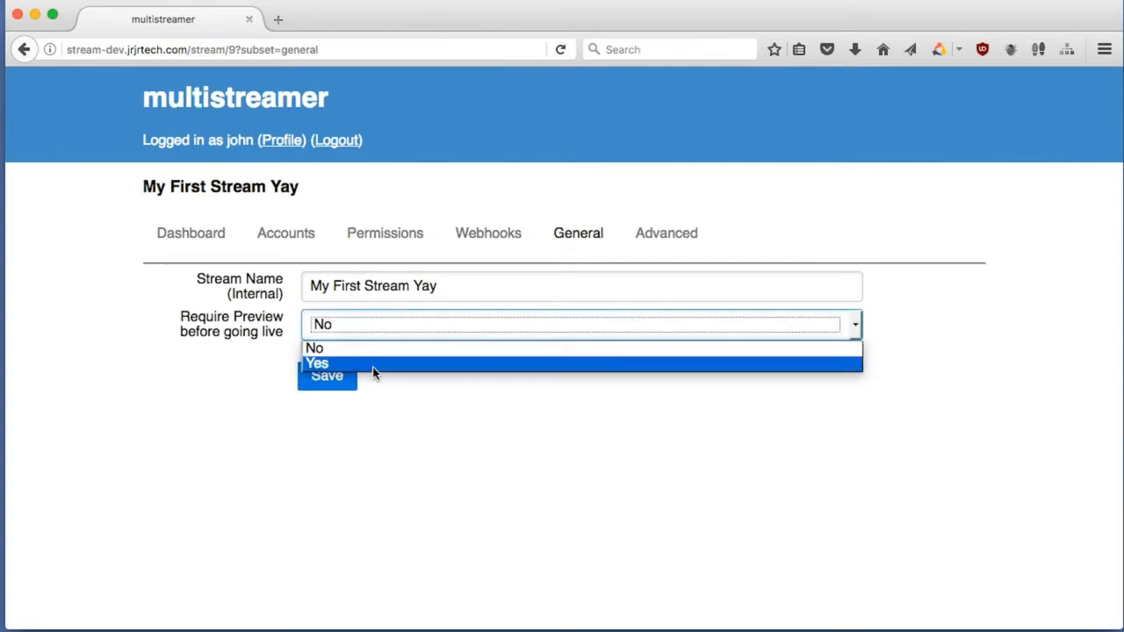
click(372, 363)
click(328, 380)
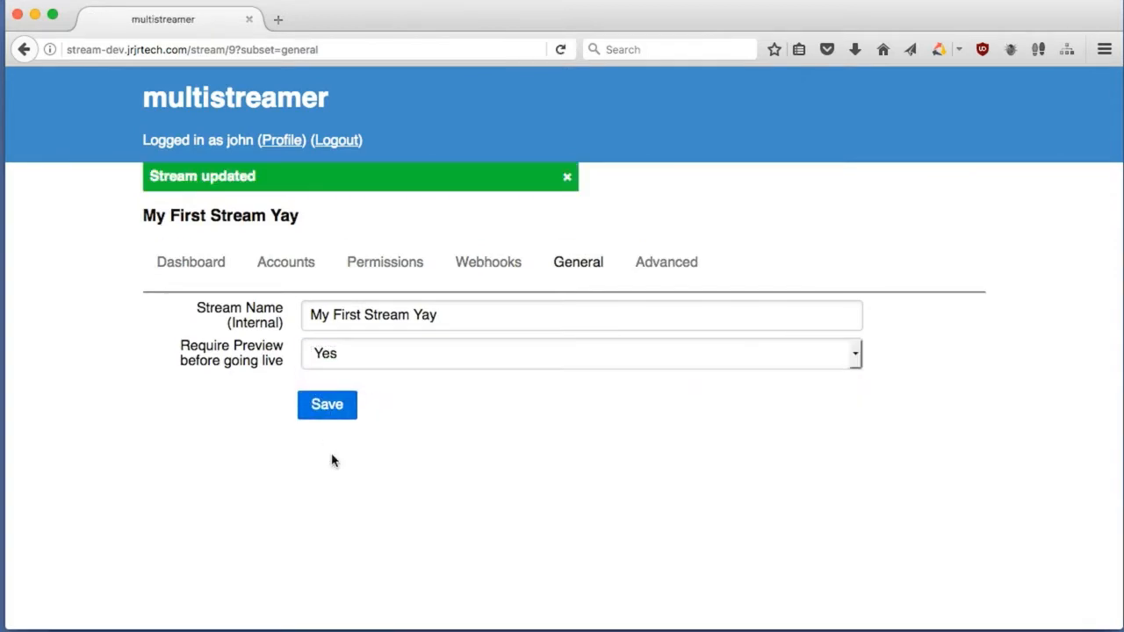
click(564, 178)
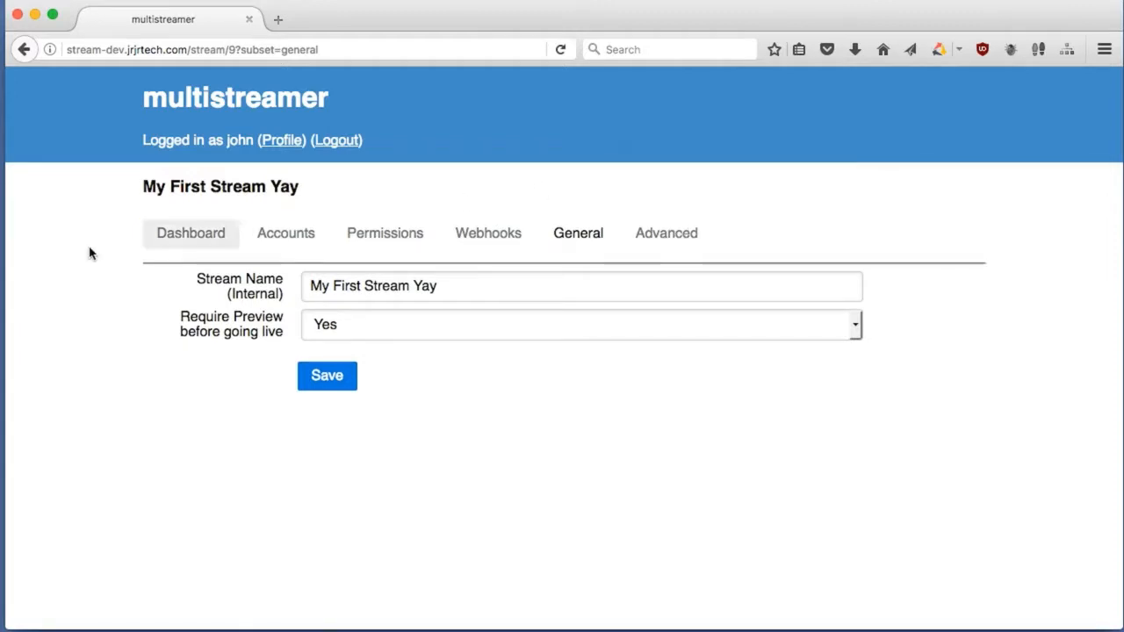
click(159, 252)
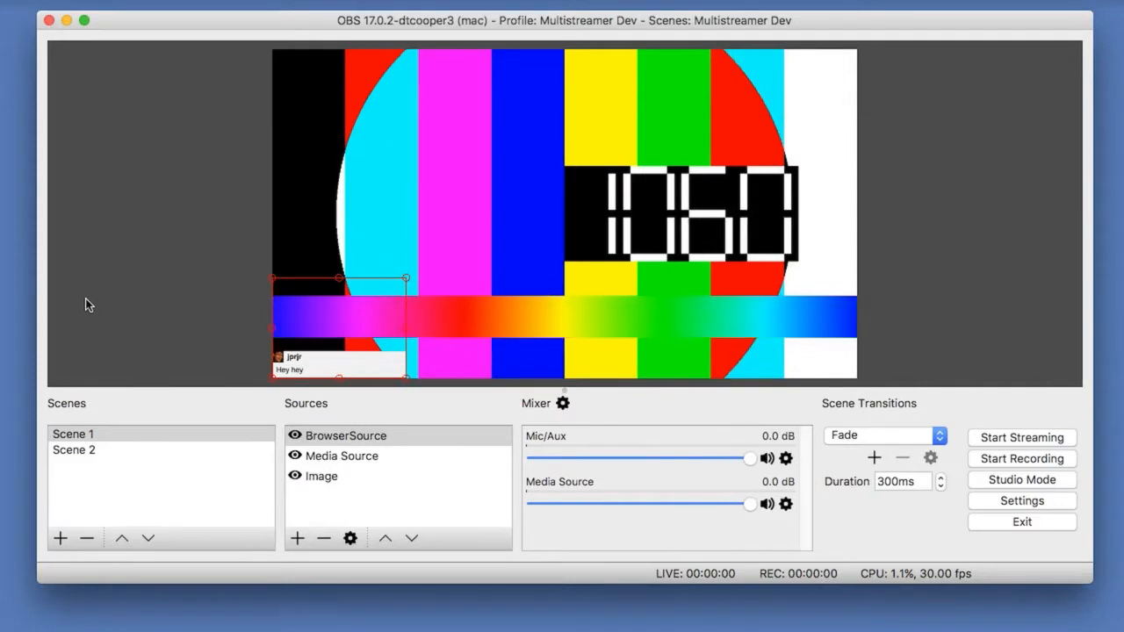
Start streaming from OBS, switch to multistreamer in the browser, and play the stream preview on the dashboard
click(1007, 439)
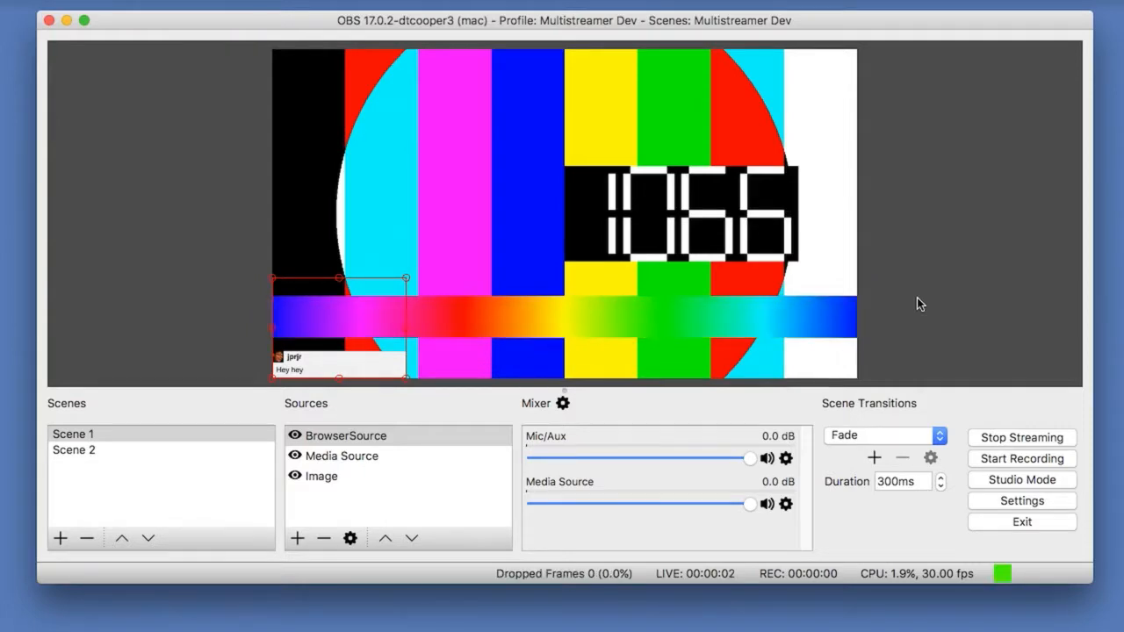
key(ctrl+Left)
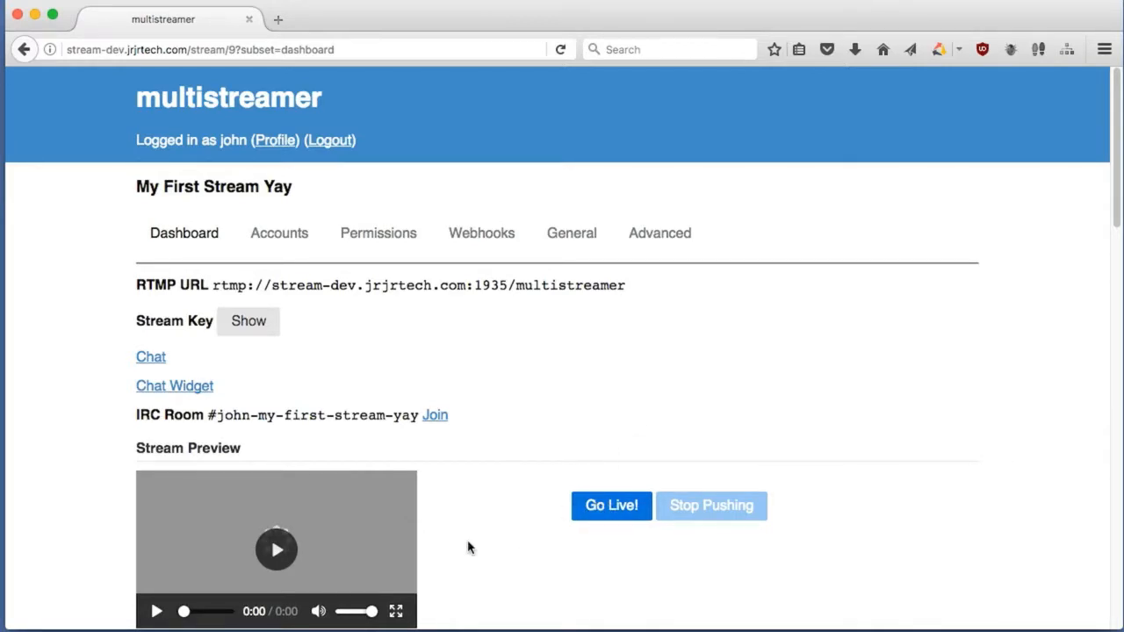
click(277, 550)
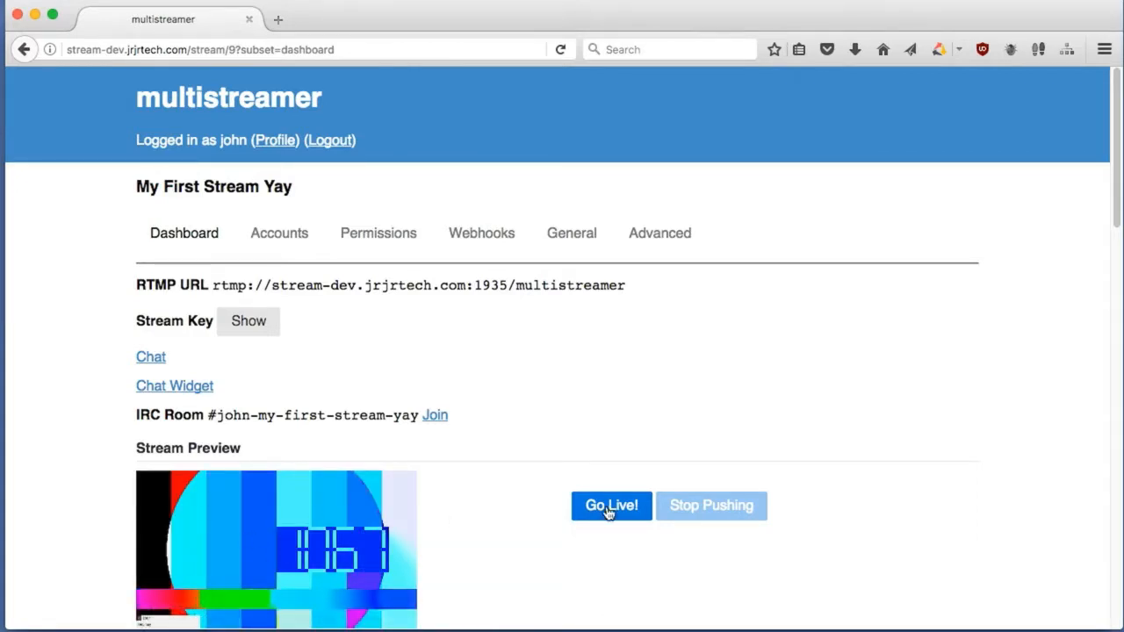
Examine the stream preview, the go-live controls, and the Twitch and YouTube metadata settings on the stream's dashboard
scroll(505, 517, down, 2)
scroll(505, 517, up, 2)
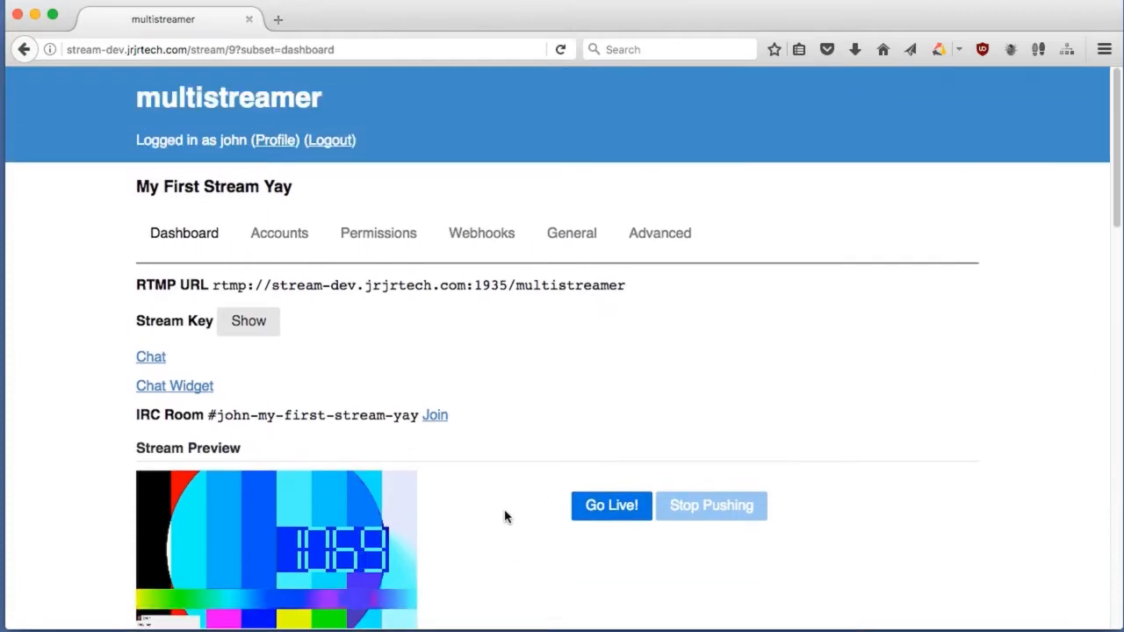
scroll(505, 517, down, 4)
scroll(505, 517, up, 3)
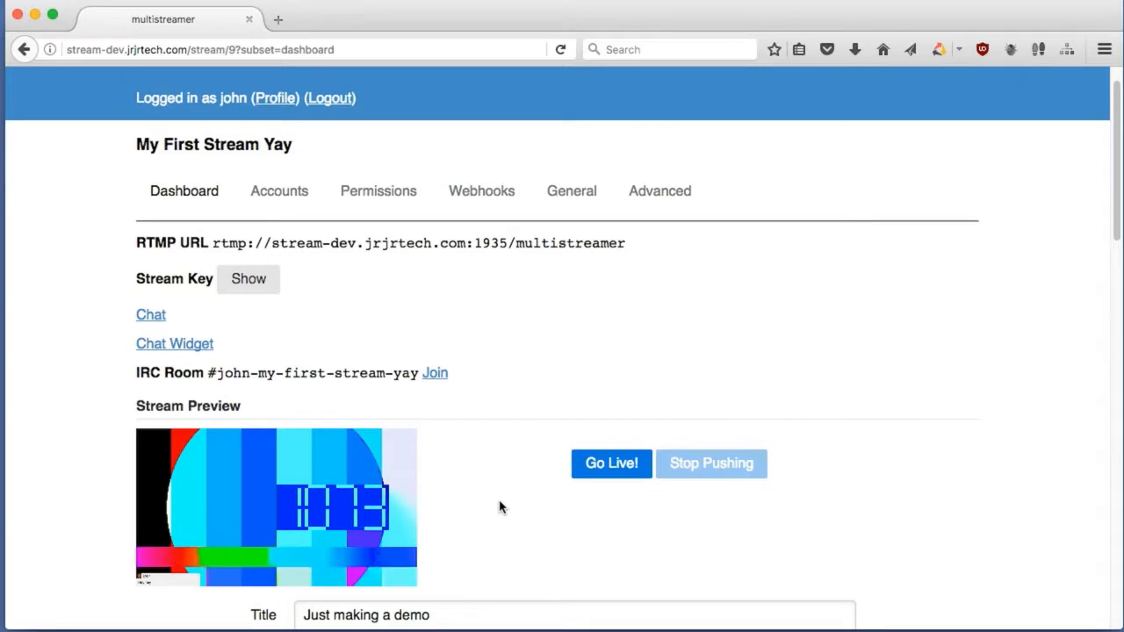
scroll(492, 492, down, 2)
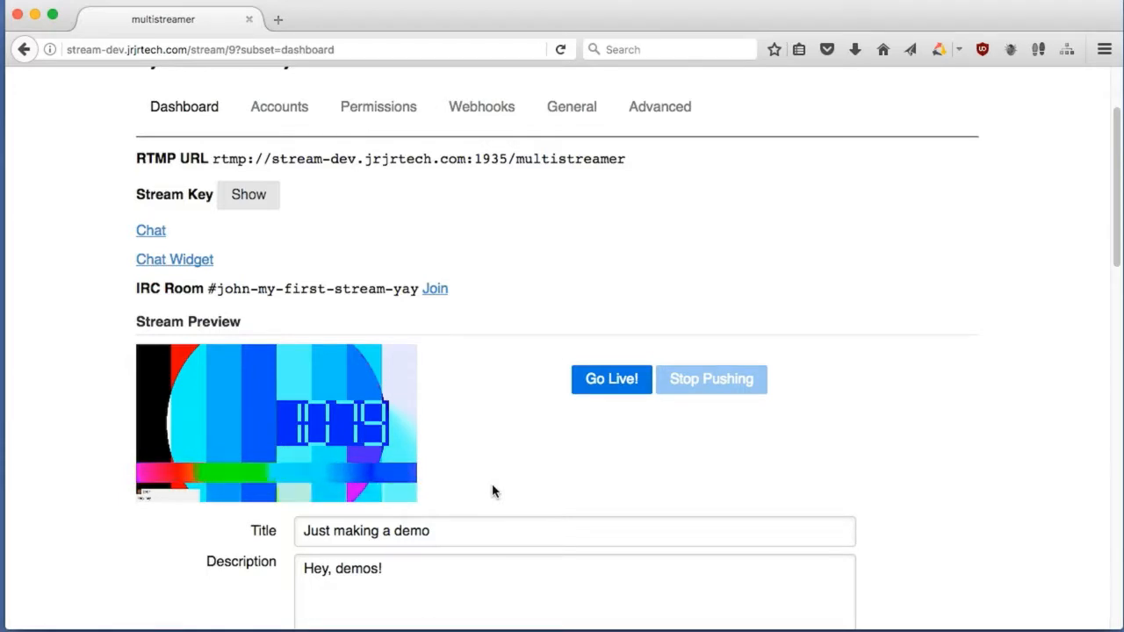
scroll(492, 492, up, 2)
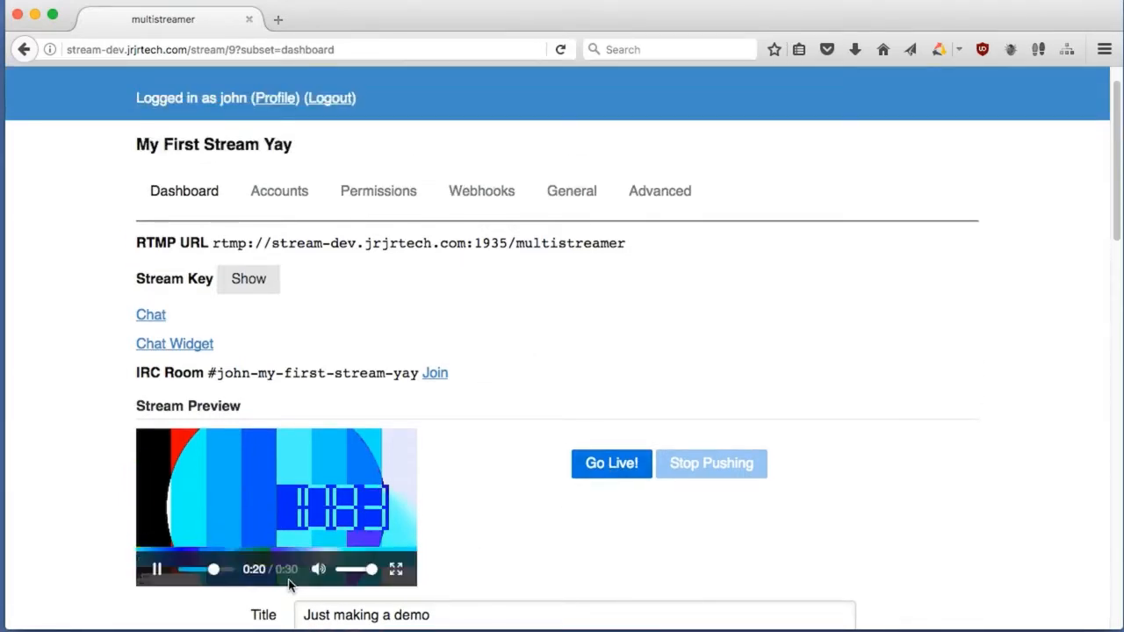
scroll(503, 564, down, 10)
scroll(503, 561, down, 7)
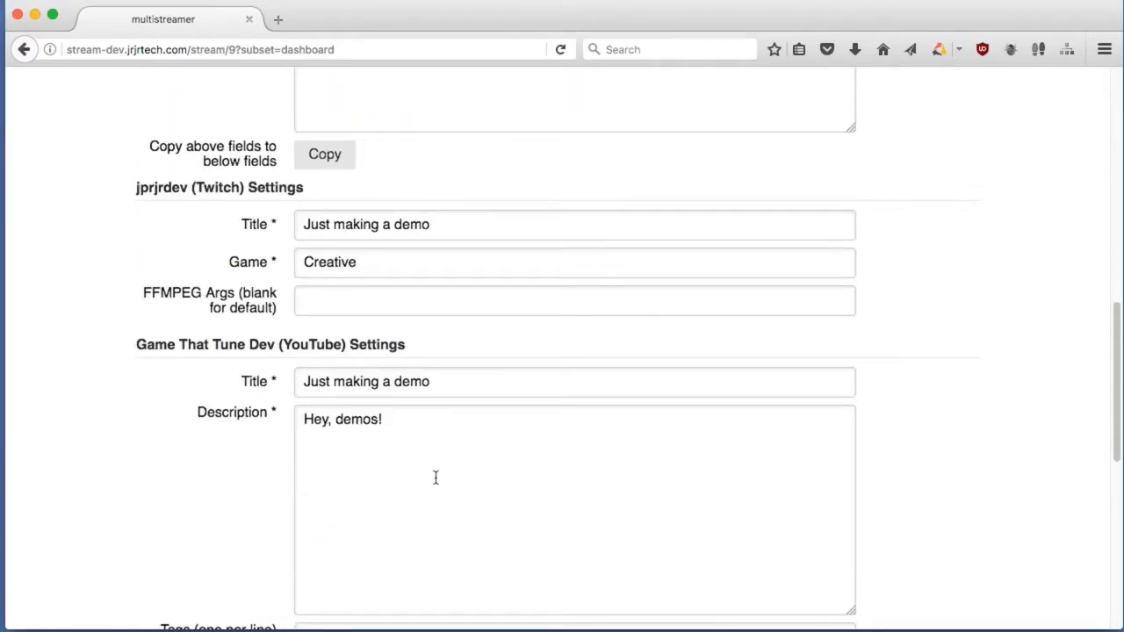
scroll(435, 478, down, 12)
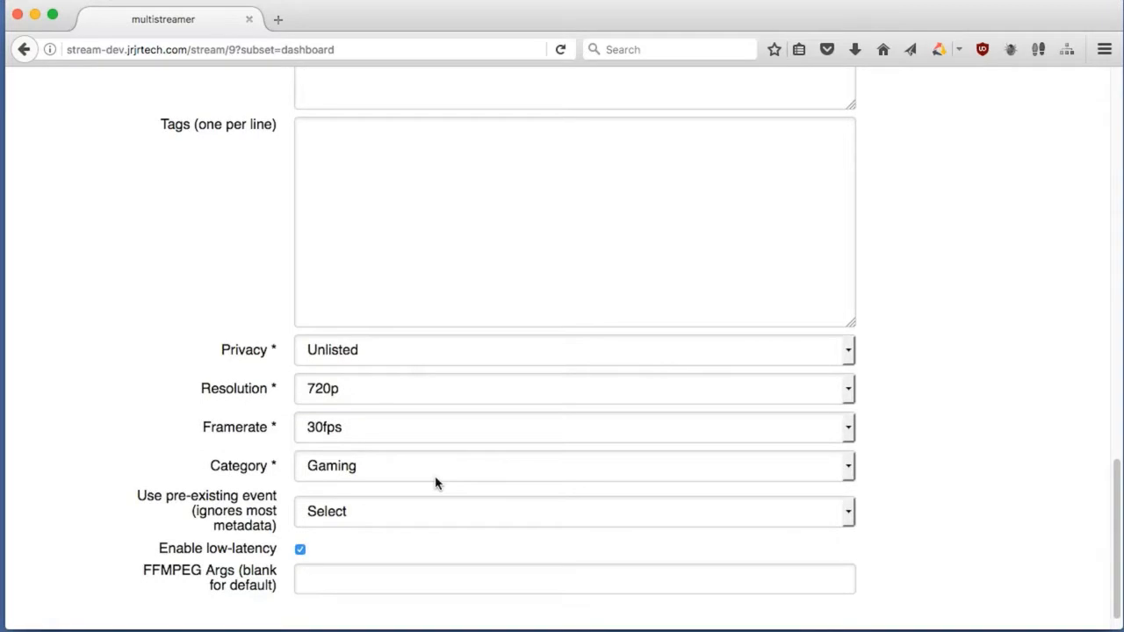
scroll(436, 482, up, 20)
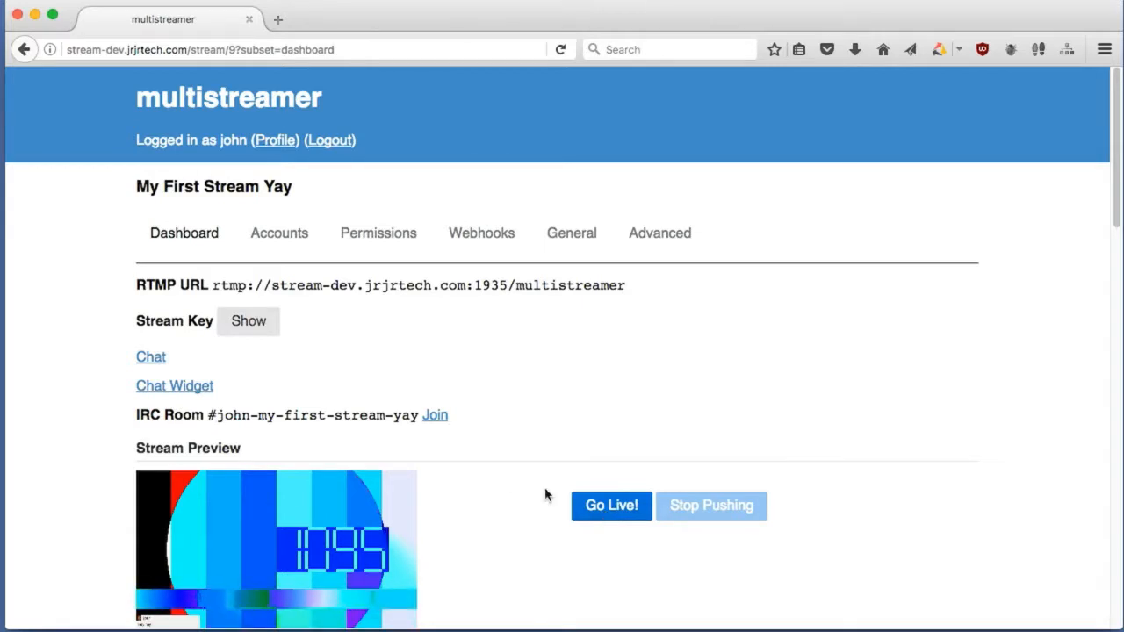
scroll(477, 469, down, 8)
scroll(478, 469, down, 3)
scroll(477, 462, up, 9)
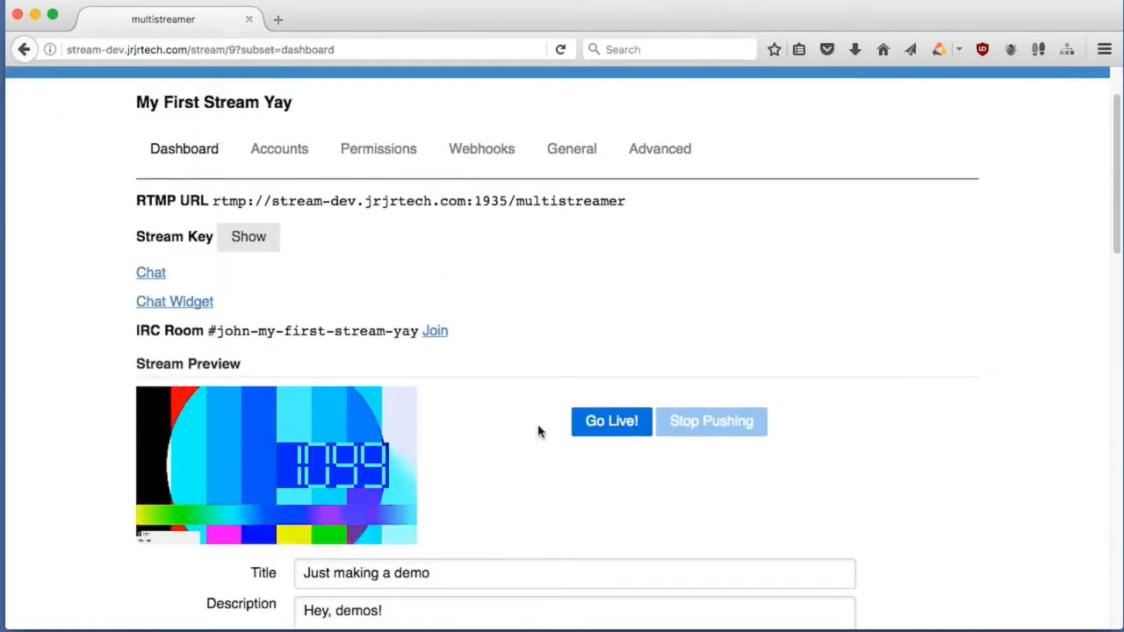
Take the previewed stream live from the dashboard and stop pushing it to the accounts
click(615, 430)
scroll(557, 477, up, 2)
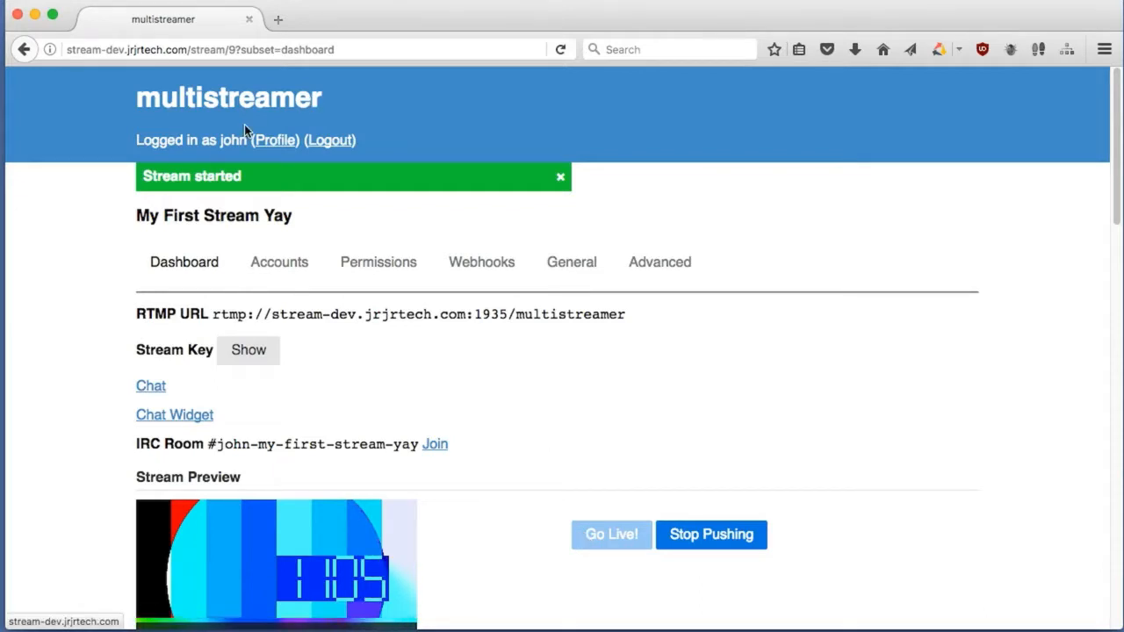
double_click(206, 176)
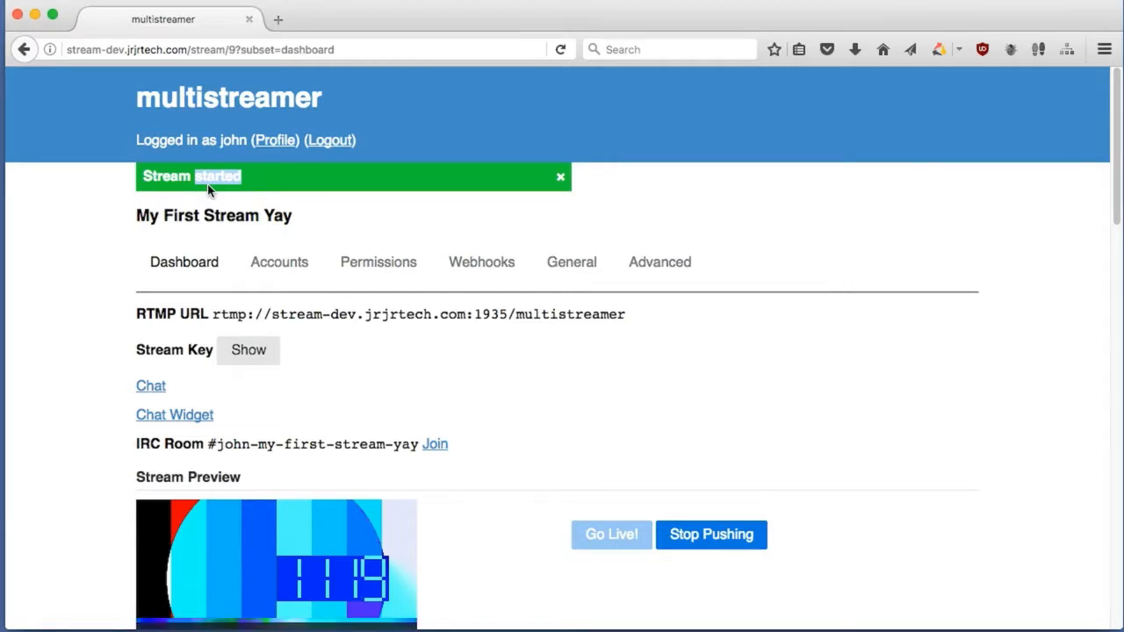
click(708, 537)
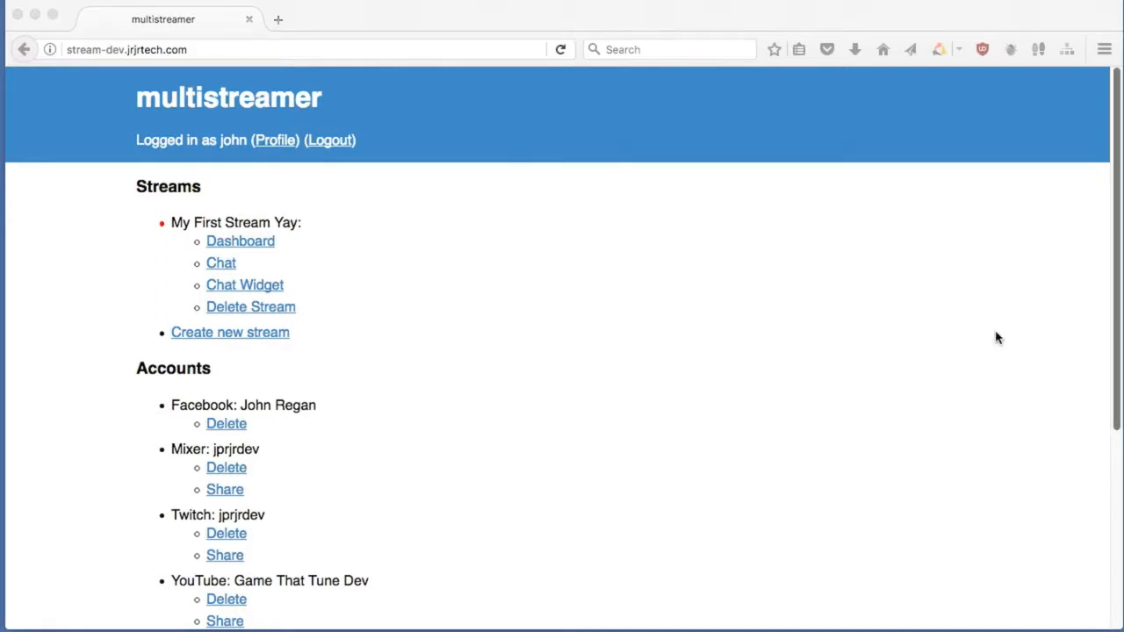
Review the connected accounts and the account types available to add on multistreamer's home page
click(562, 371)
scroll(562, 371, down, 4)
scroll(562, 371, down, 3)
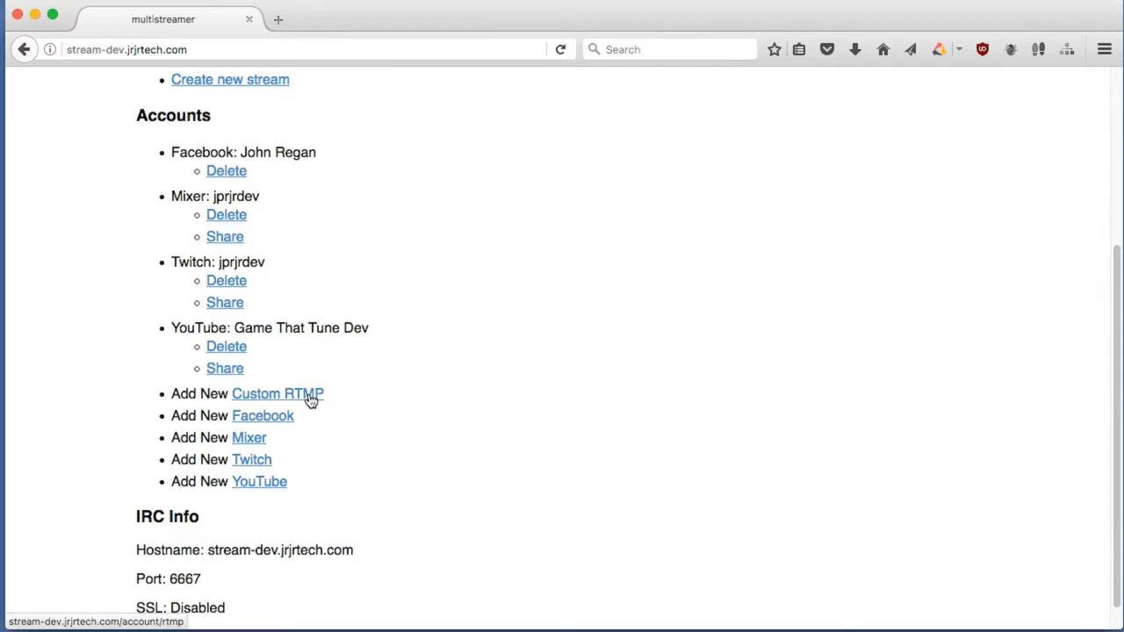
scroll(309, 400, up, 6)
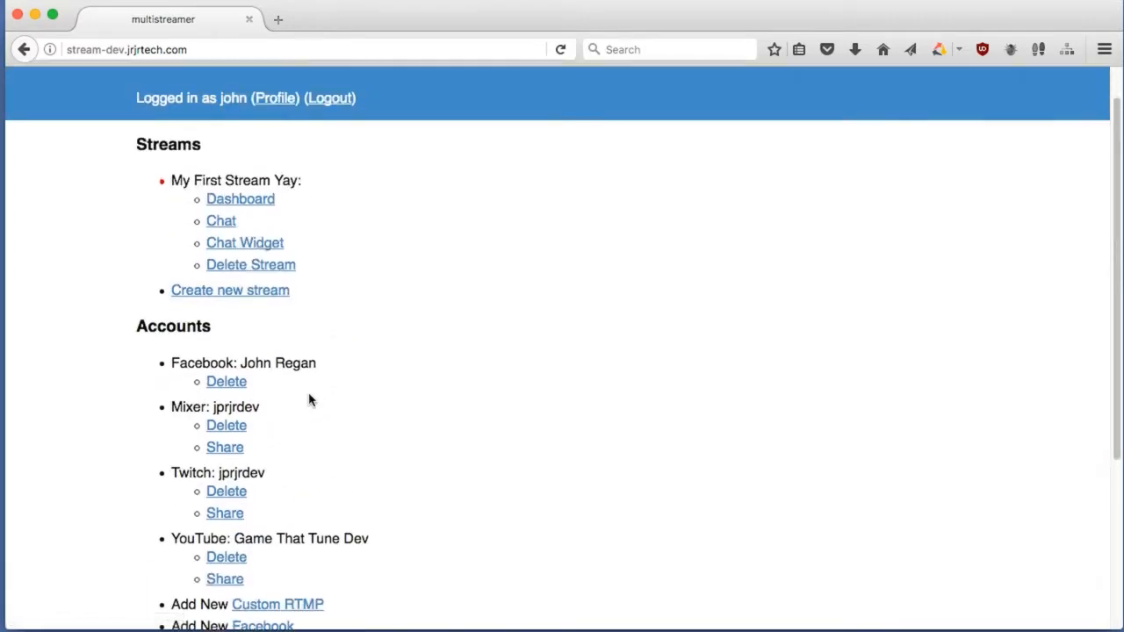
Start a new Custom RTMP account, try rtmp:///server.com/stream plus a stream key as the RTMP URL, and clear the field
scroll(309, 400, down, 3)
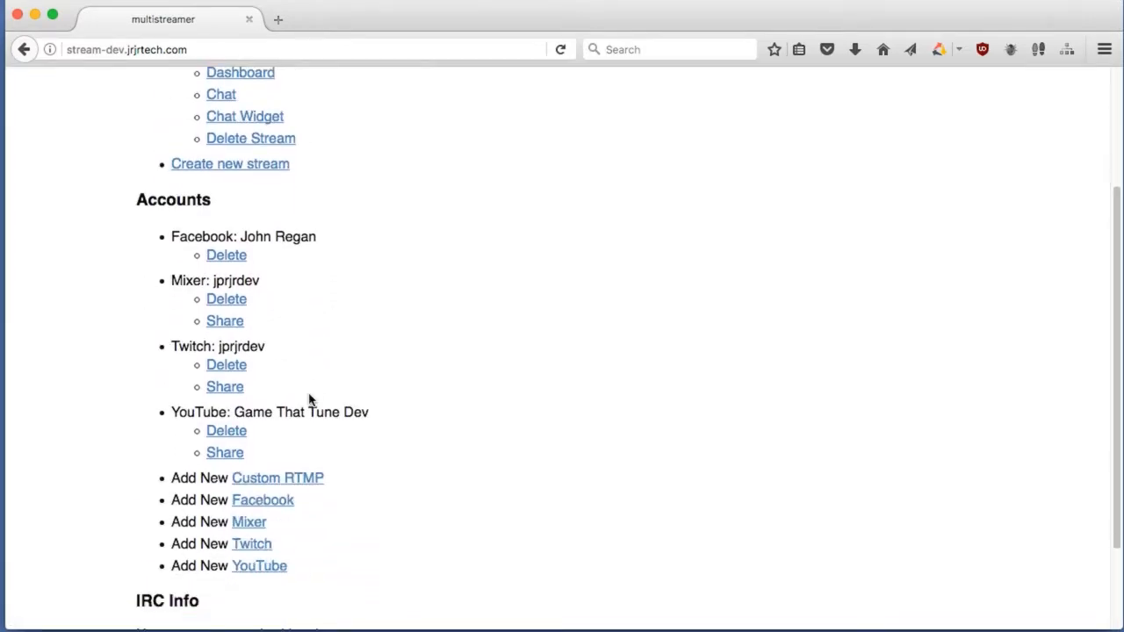
click(307, 481)
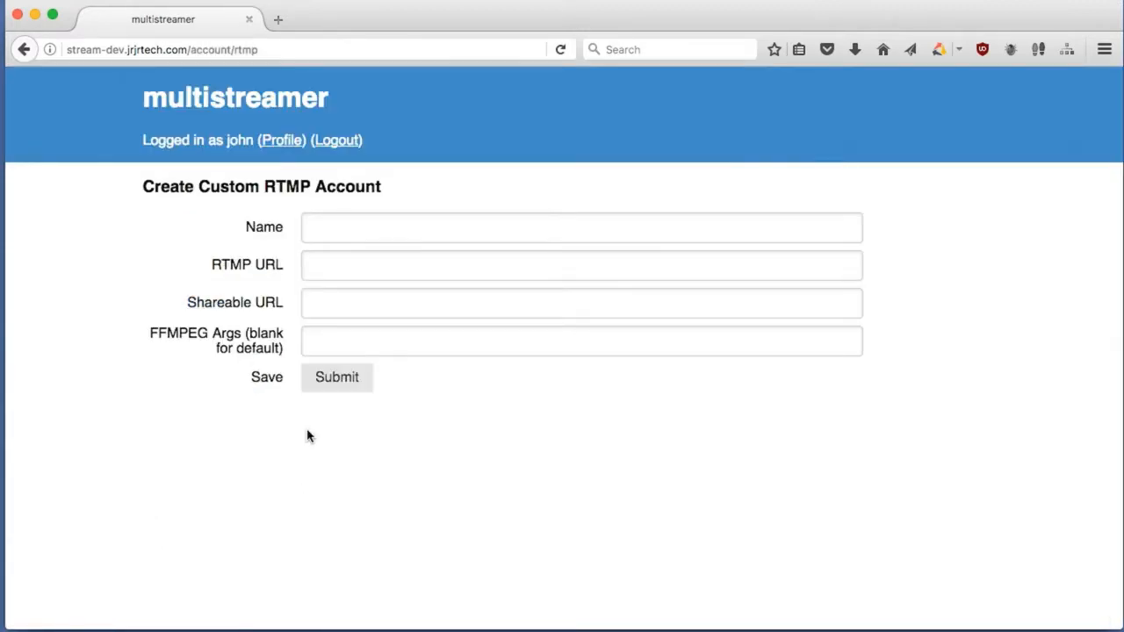
click(357, 227)
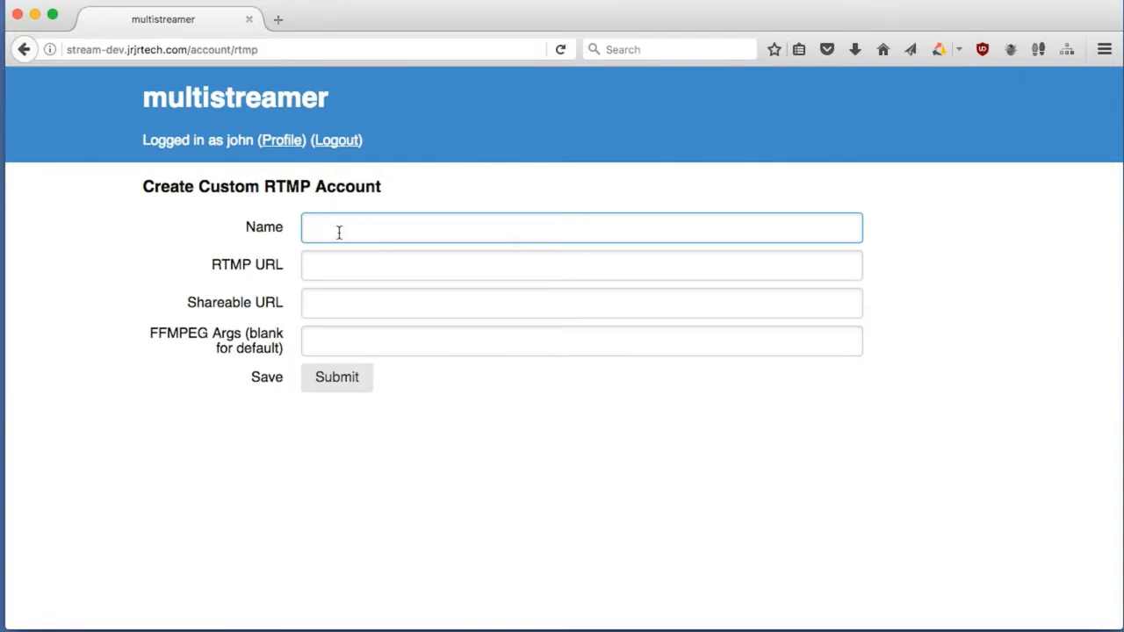
click(334, 258)
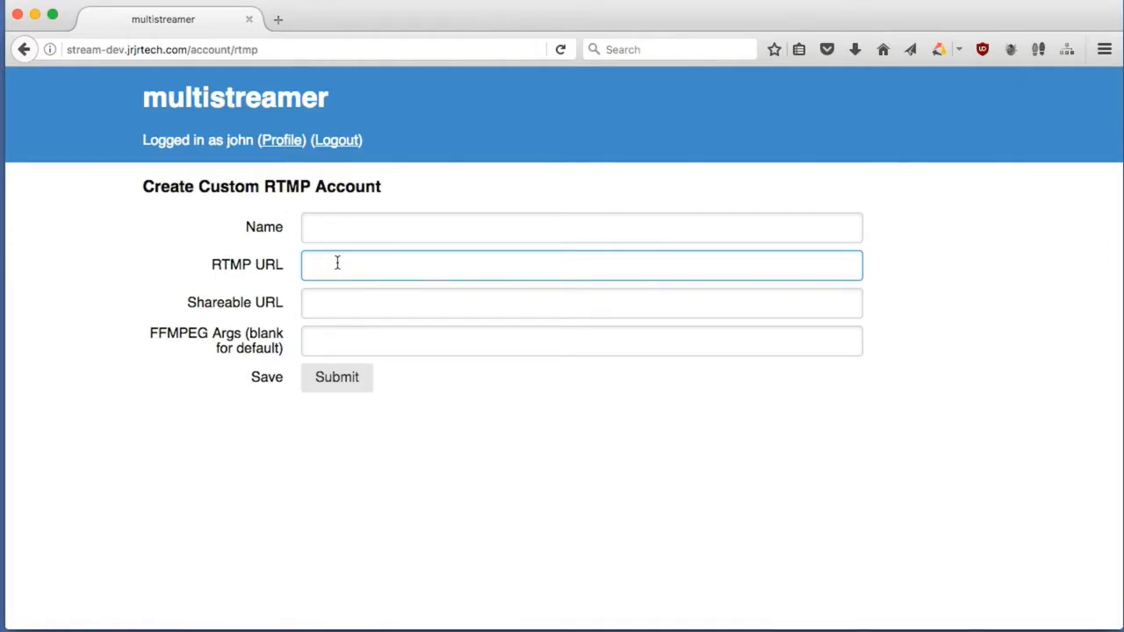
text(rtmp:/)
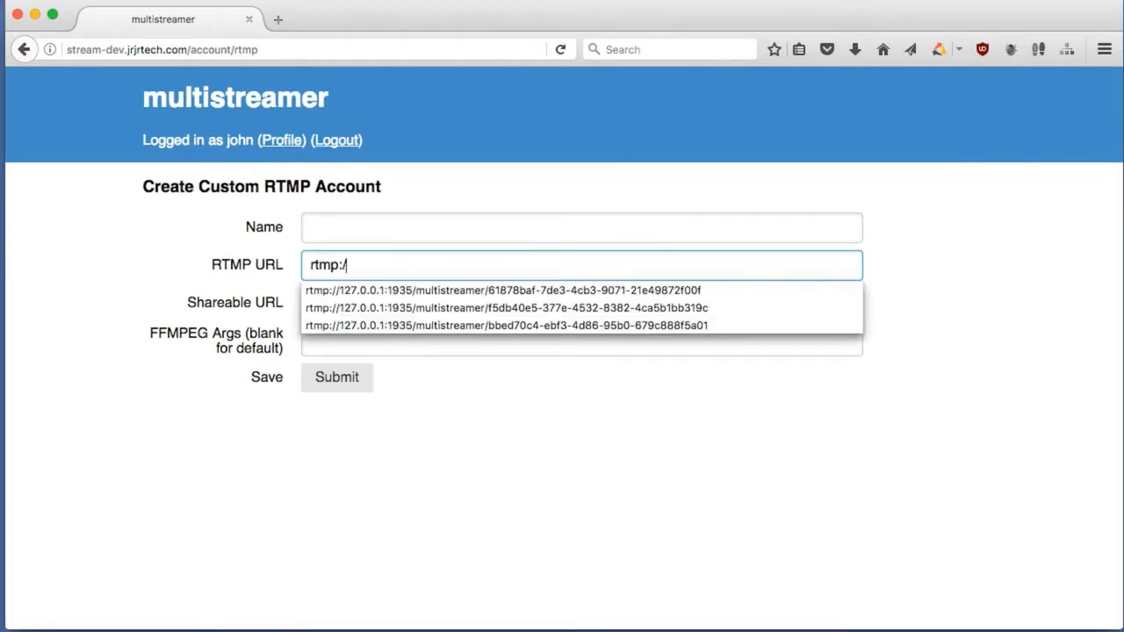
text(//serv)
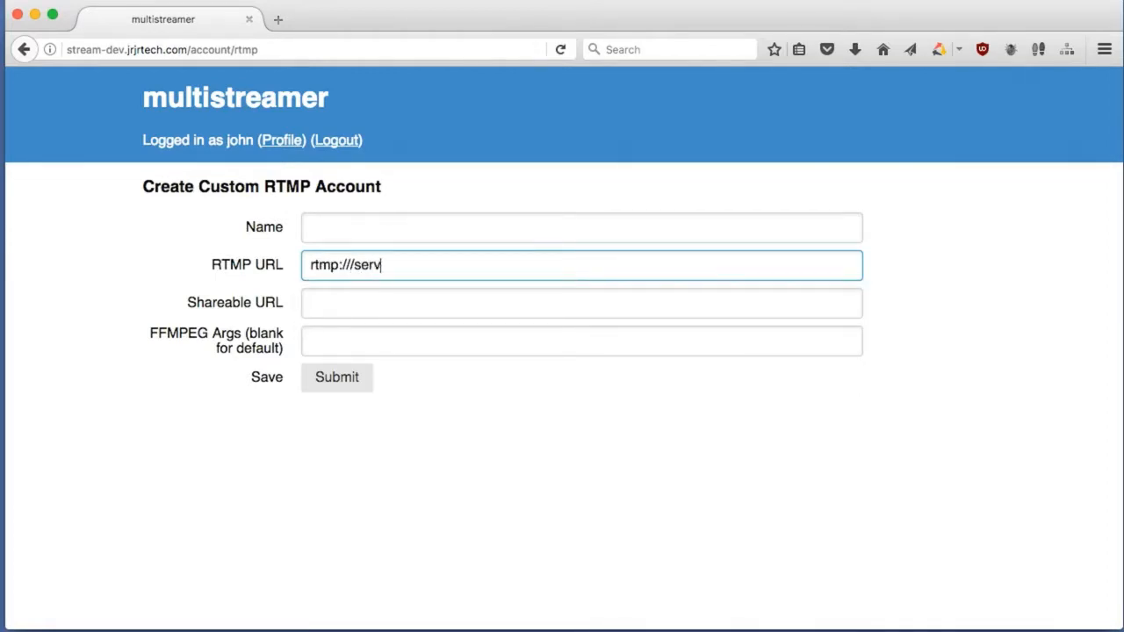
text(er.com/stream)
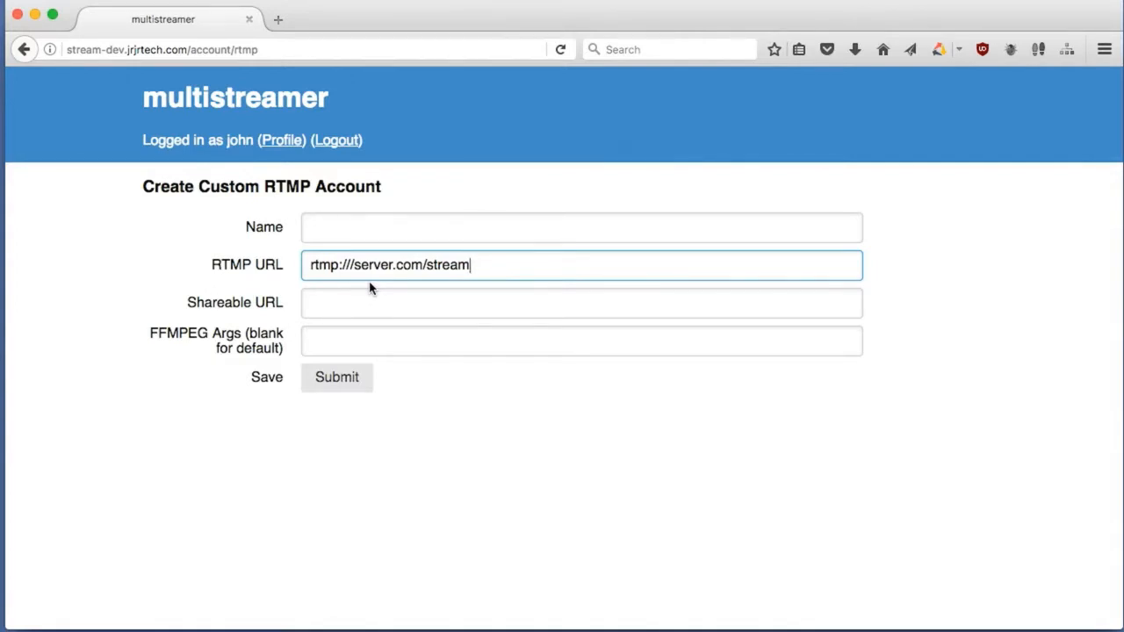
text(/my_key)
key(super+a)
key(BackSpace)
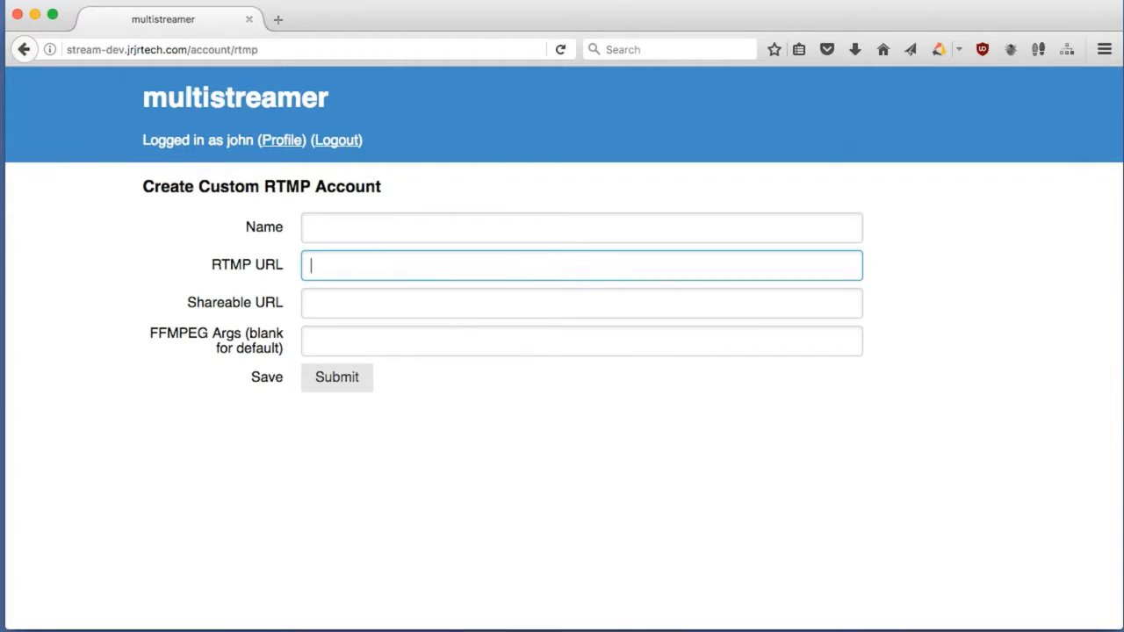
click(320, 230)
click(326, 264)
click(320, 230)
click(318, 259)
click(330, 299)
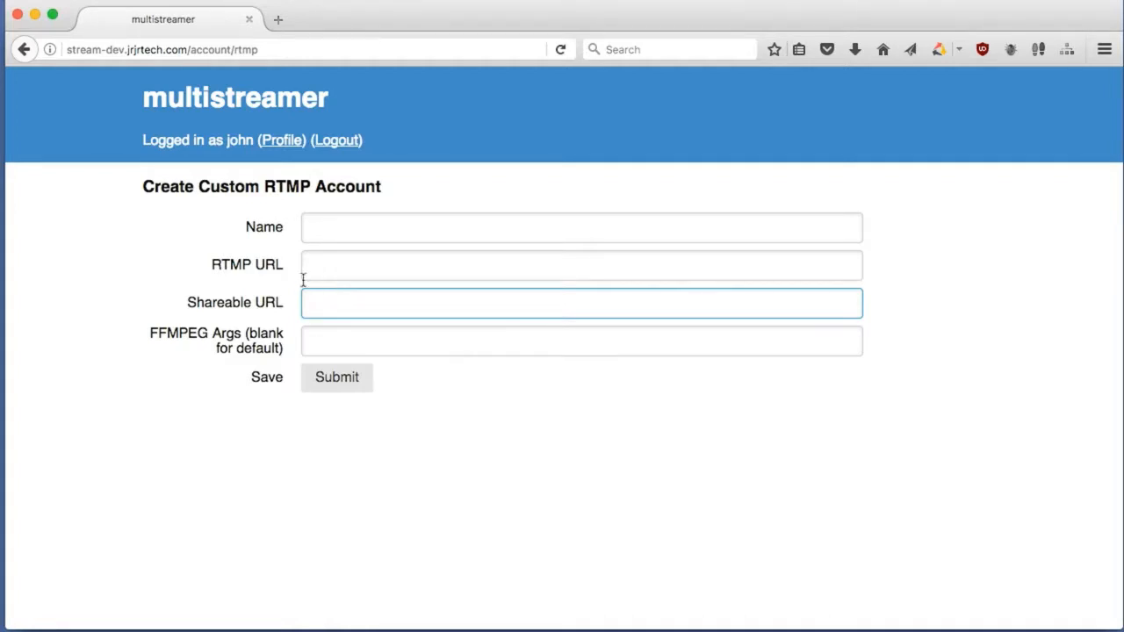
Leave the custom account form and enable the Mixer and Facebook accounts for My First Stream Yay
click(209, 96)
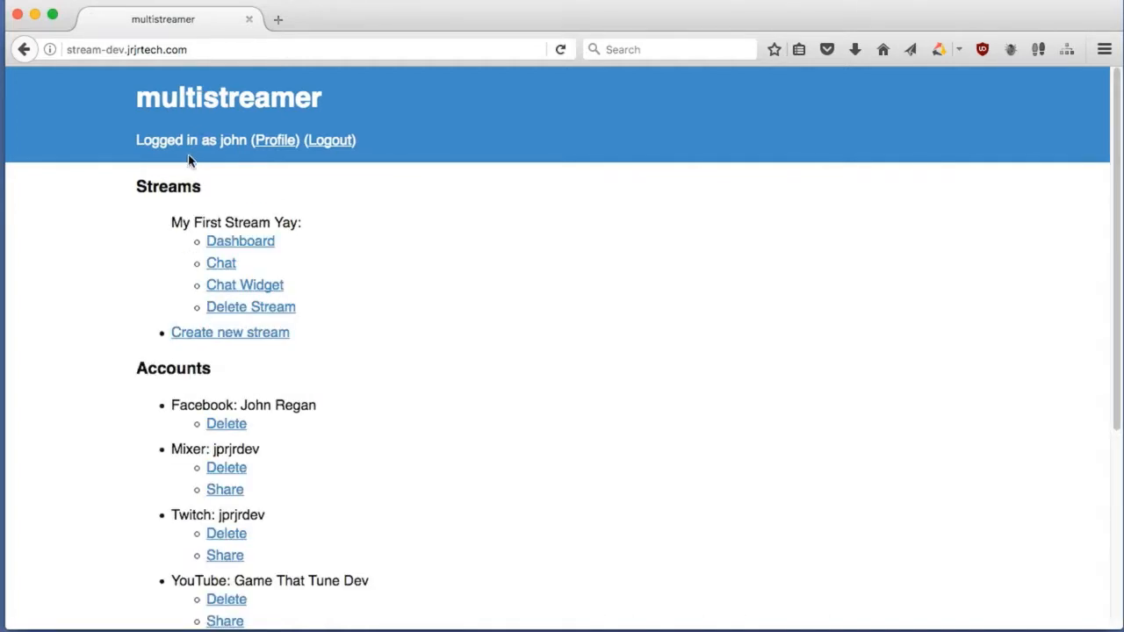
click(256, 251)
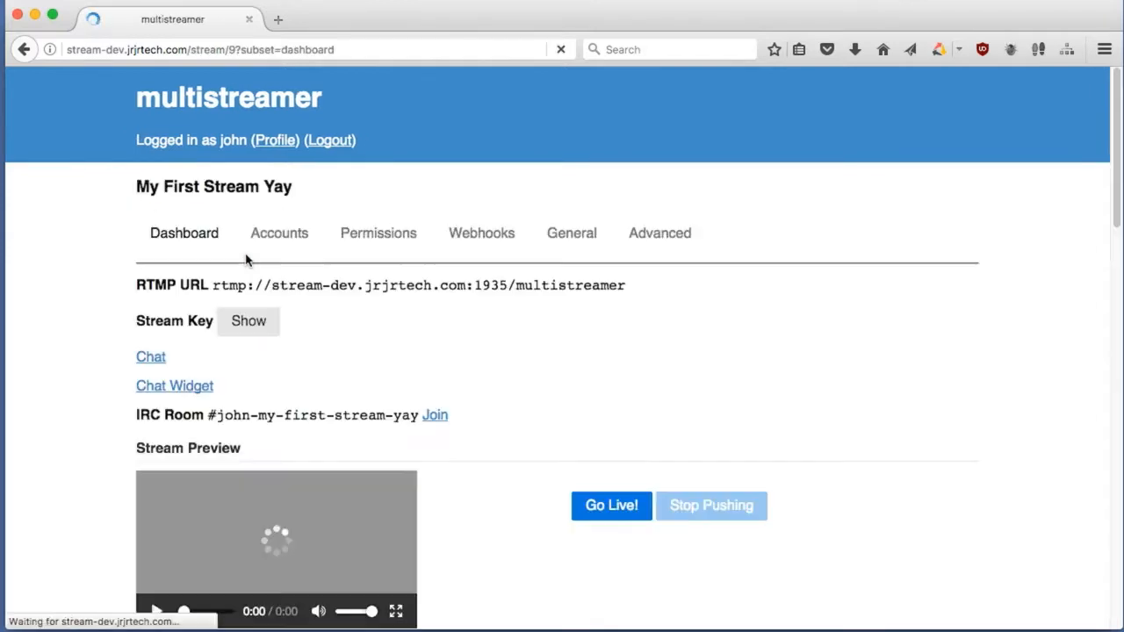
click(295, 234)
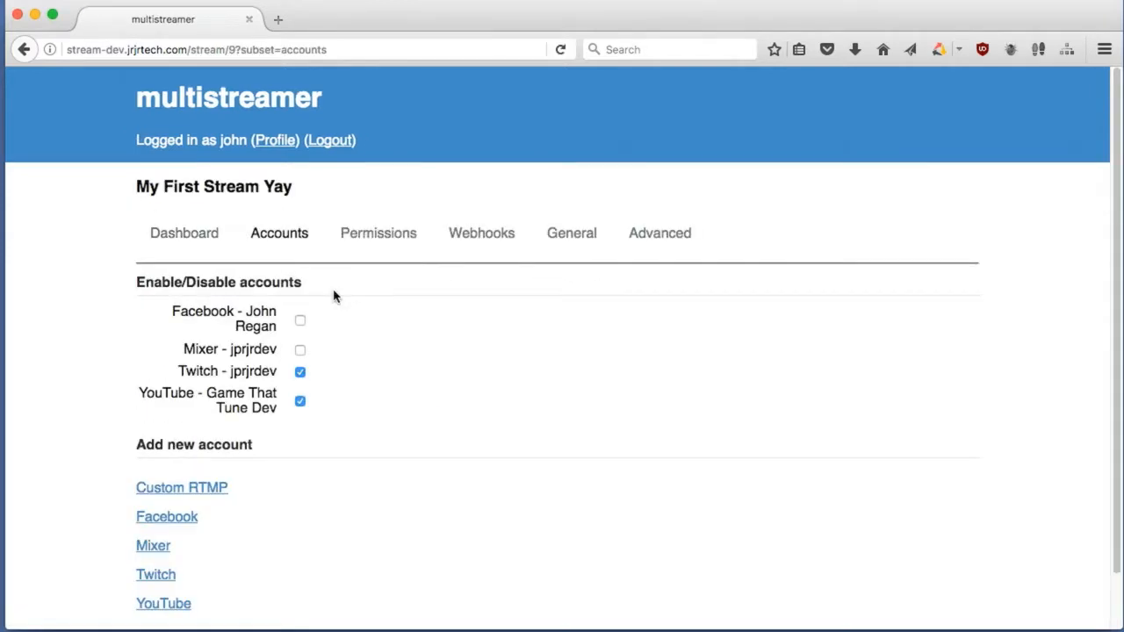
click(301, 350)
click(300, 321)
In the stream's dashboard, set the Facebook Profile/Page to the account owner's personal profile
click(176, 235)
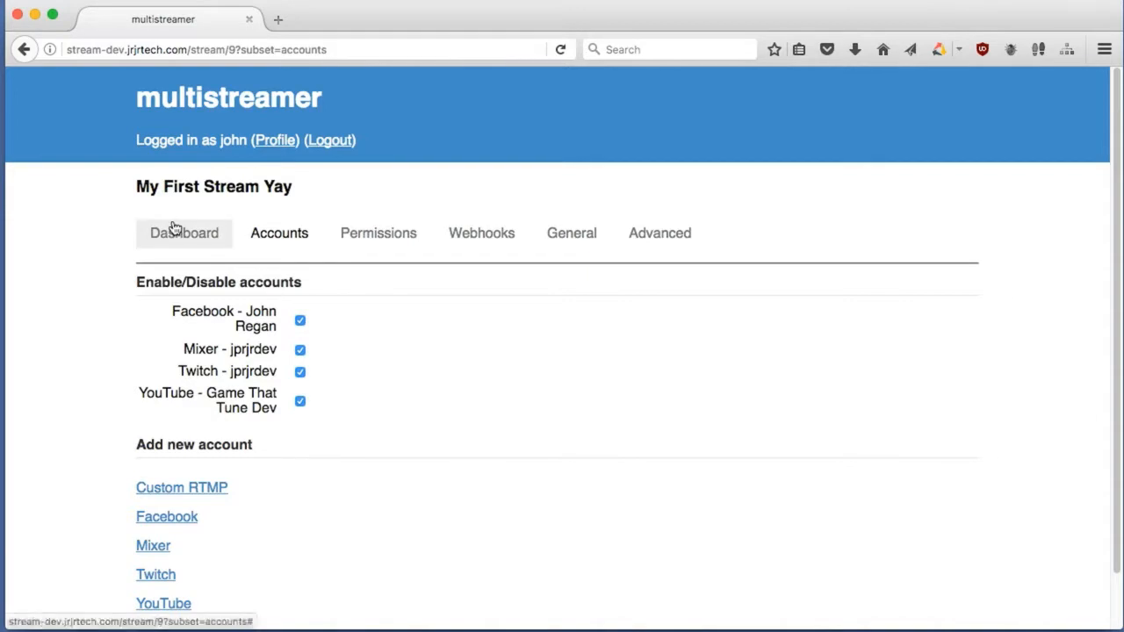
scroll(130, 249, down, 5)
scroll(130, 250, down, 6)
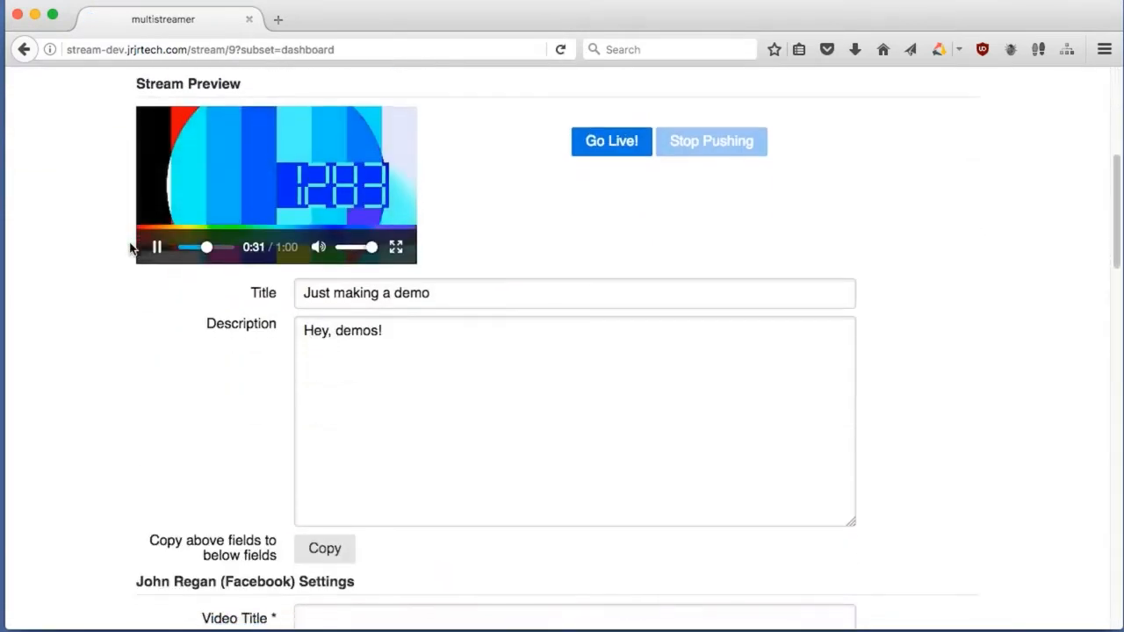
scroll(114, 303, down, 5)
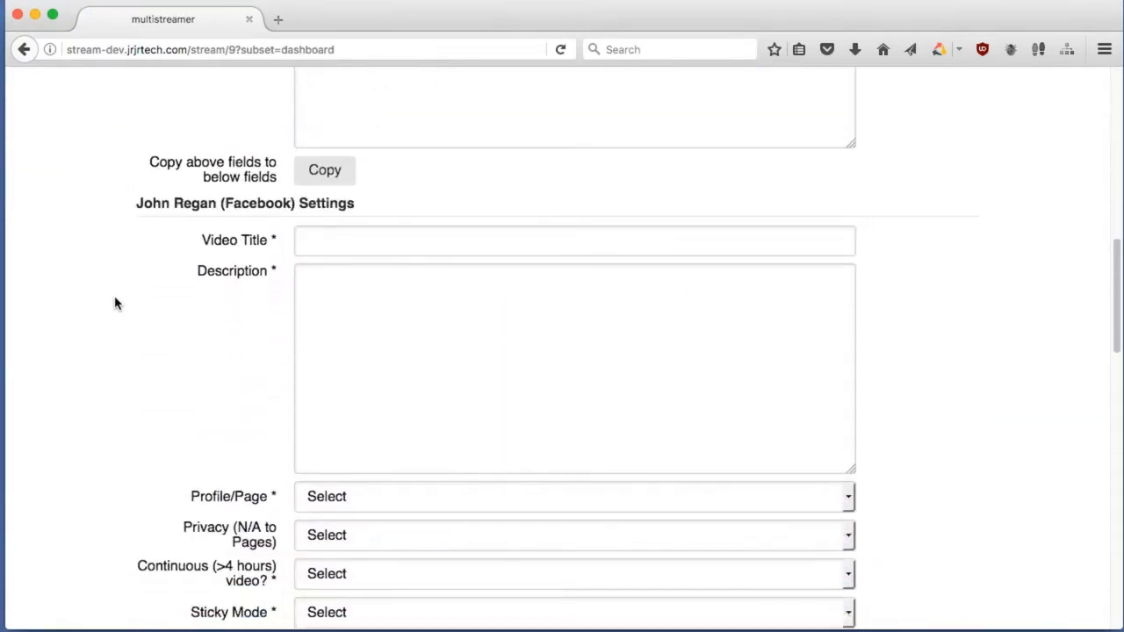
scroll(114, 303, up, 1)
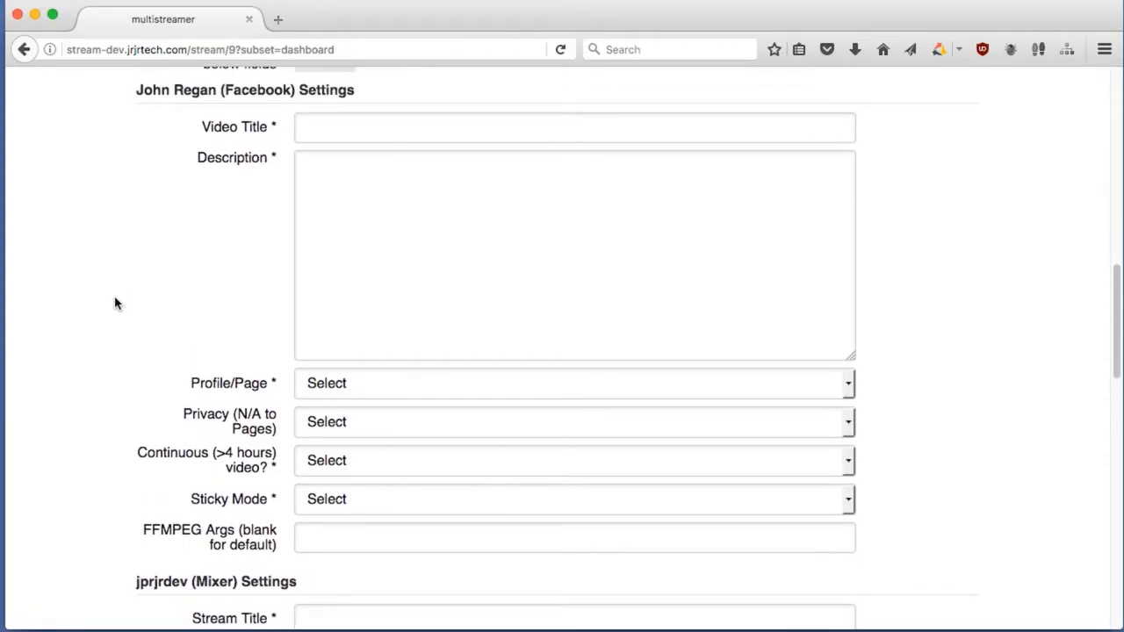
click(303, 128)
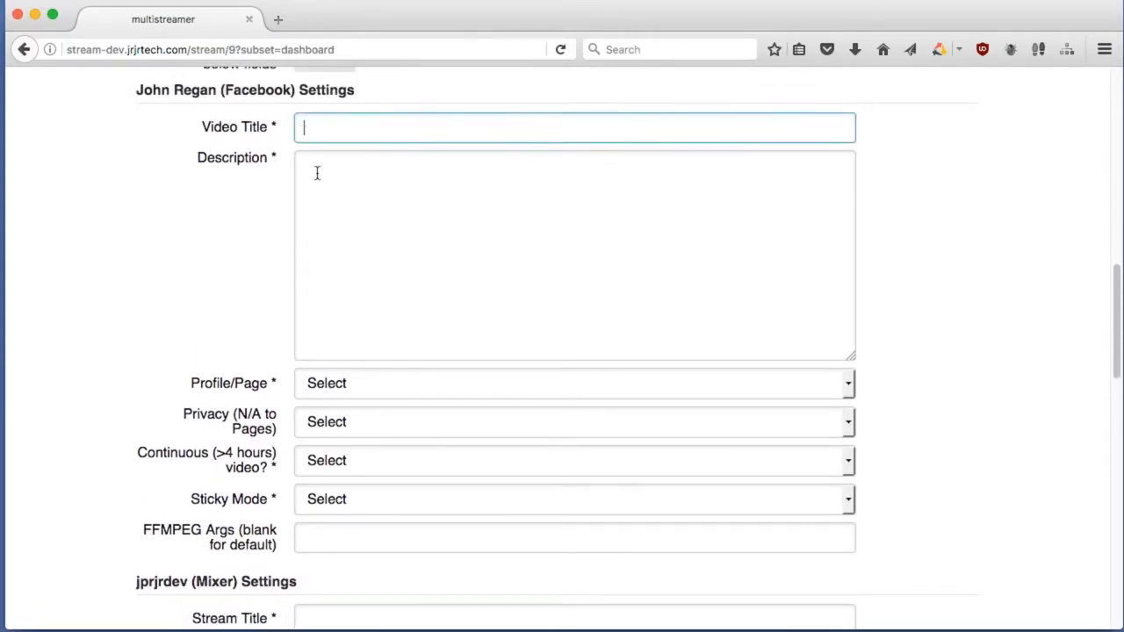
click(317, 173)
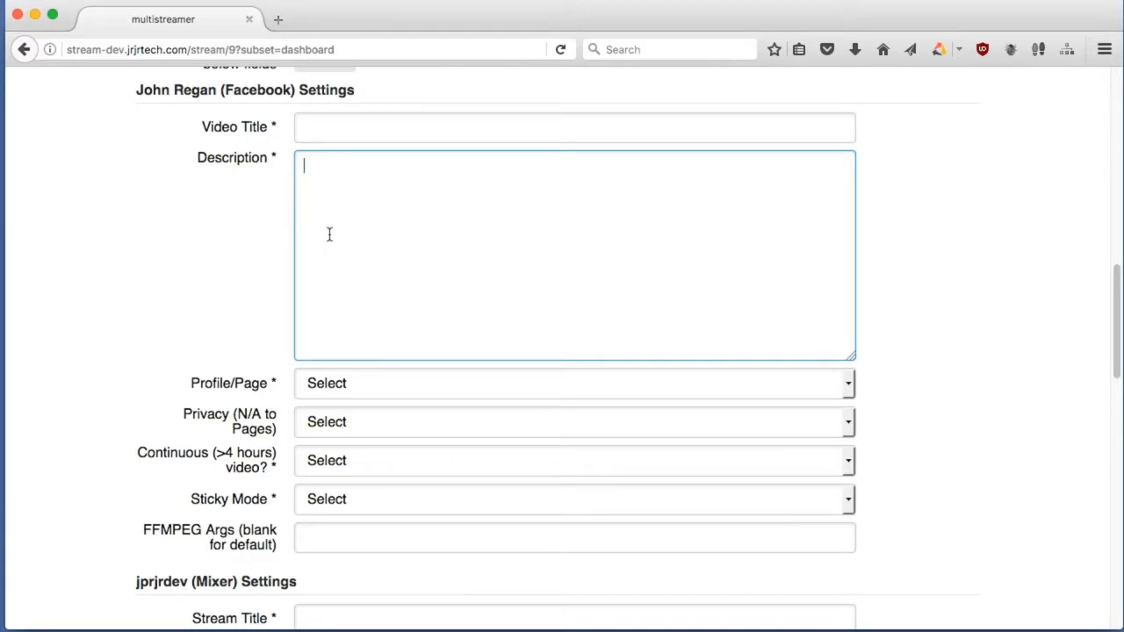
scroll(330, 235, down, 1)
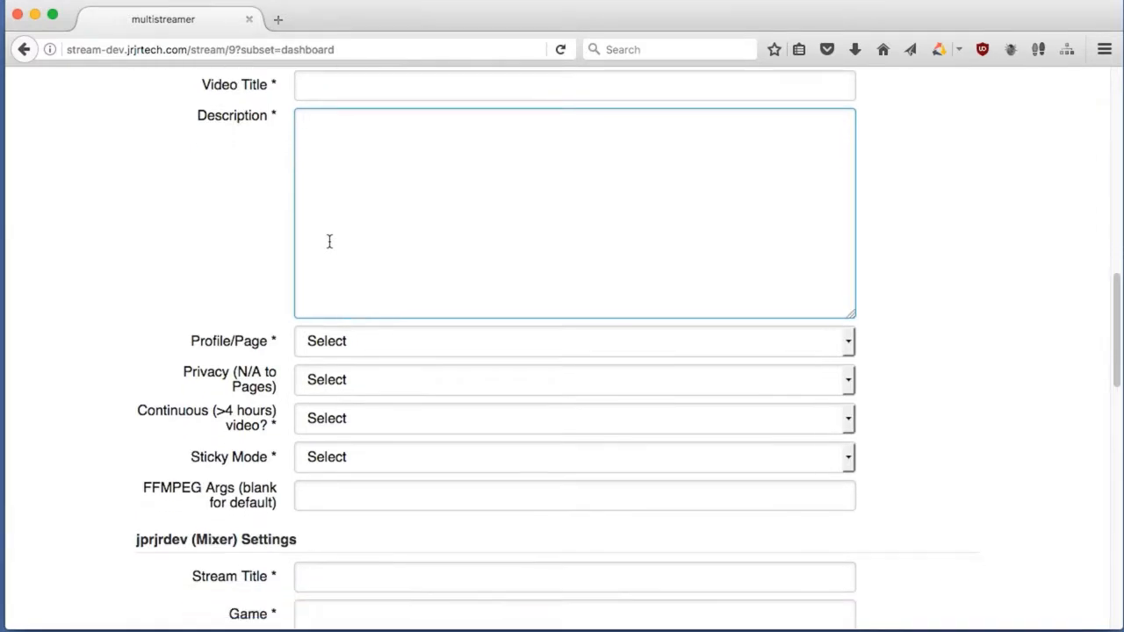
click(356, 340)
click(358, 340)
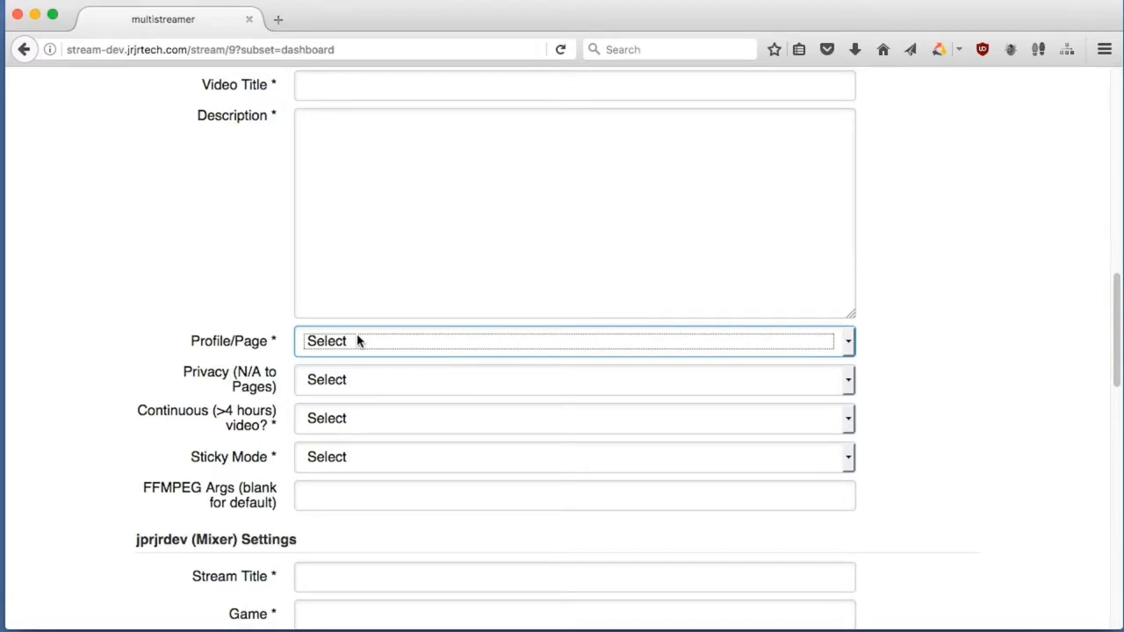
click(357, 341)
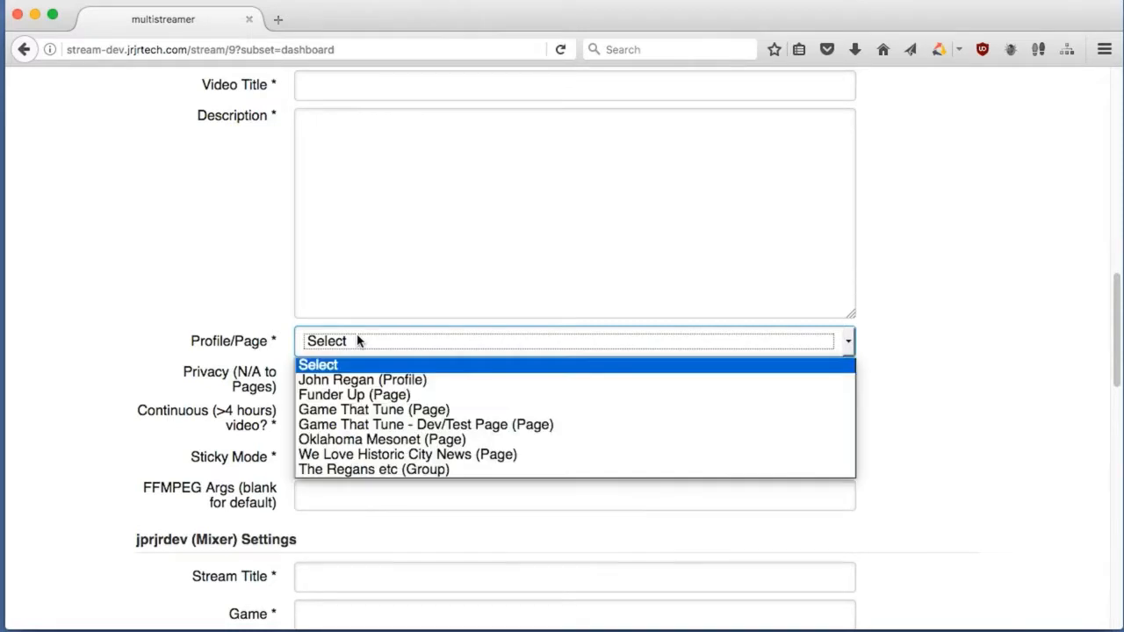
click(364, 380)
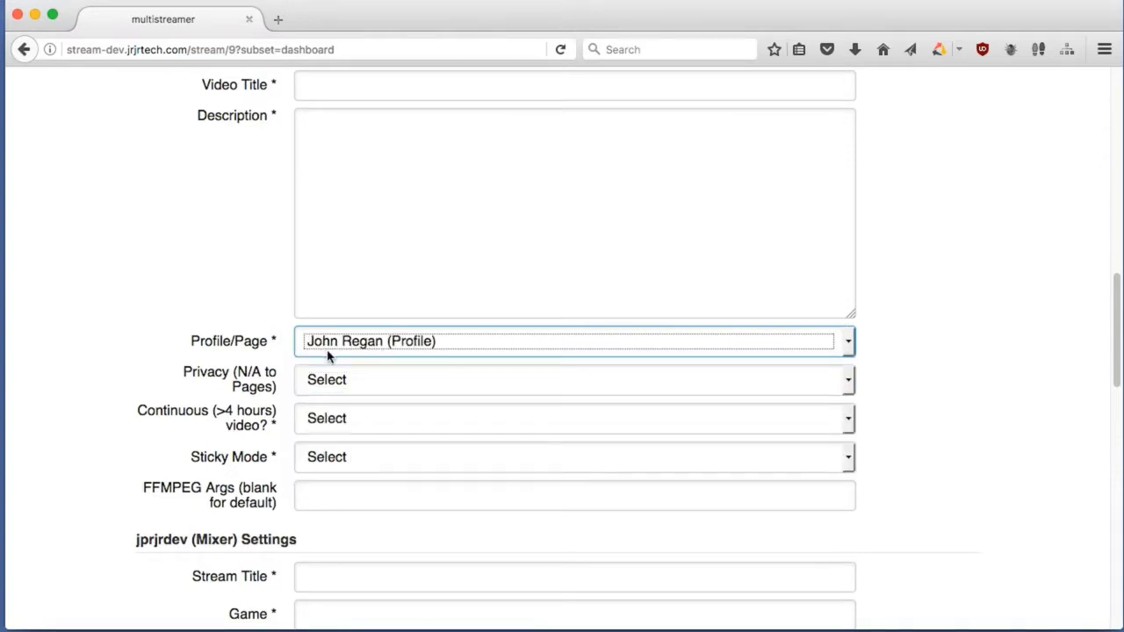
Examine the available choices for the Facebook privacy, continuous video and sticky mode settings
click(355, 384)
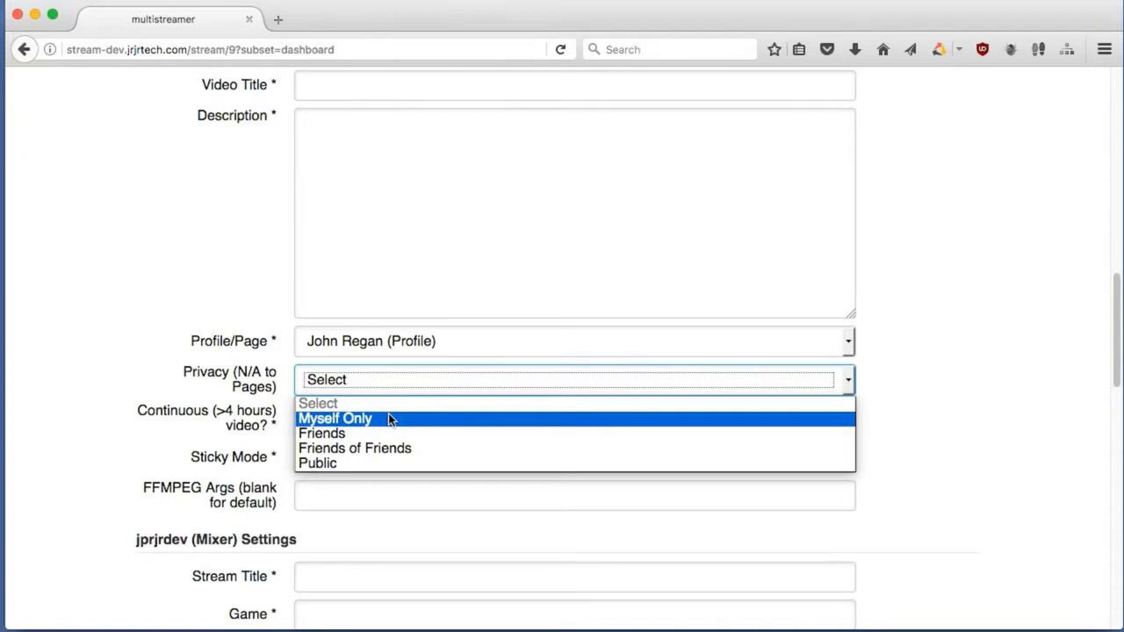
click(185, 381)
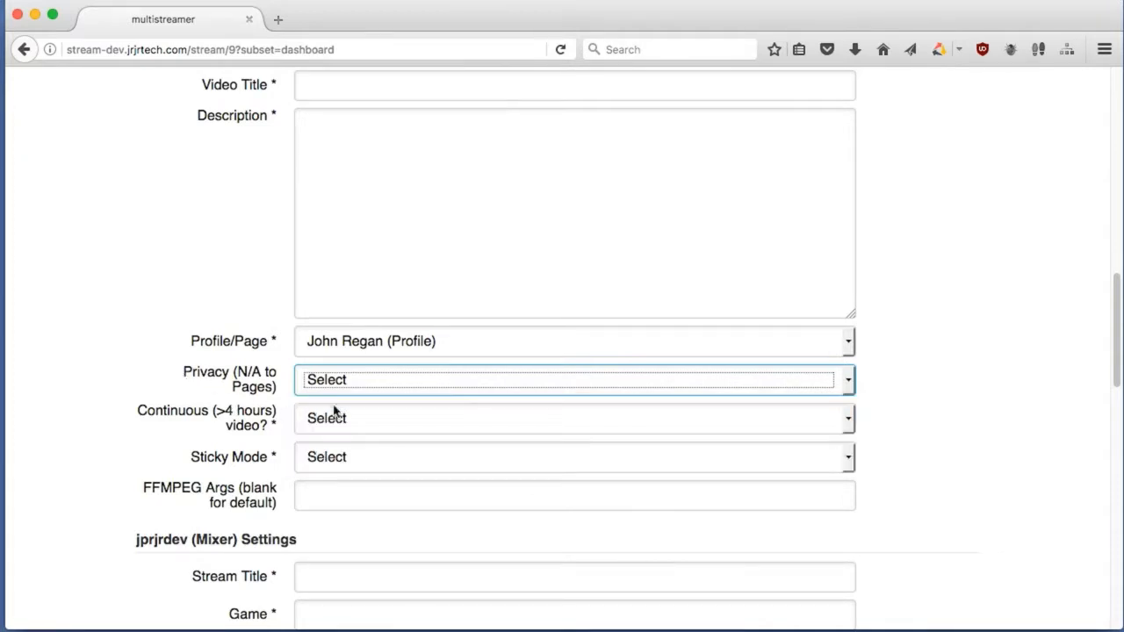
click(338, 416)
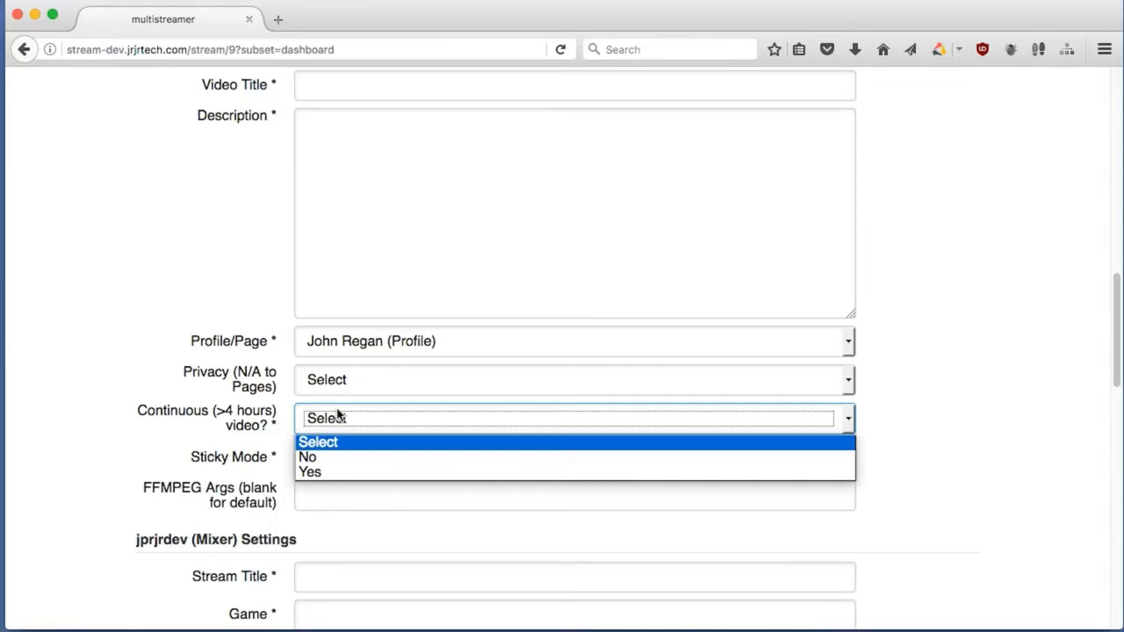
click(215, 413)
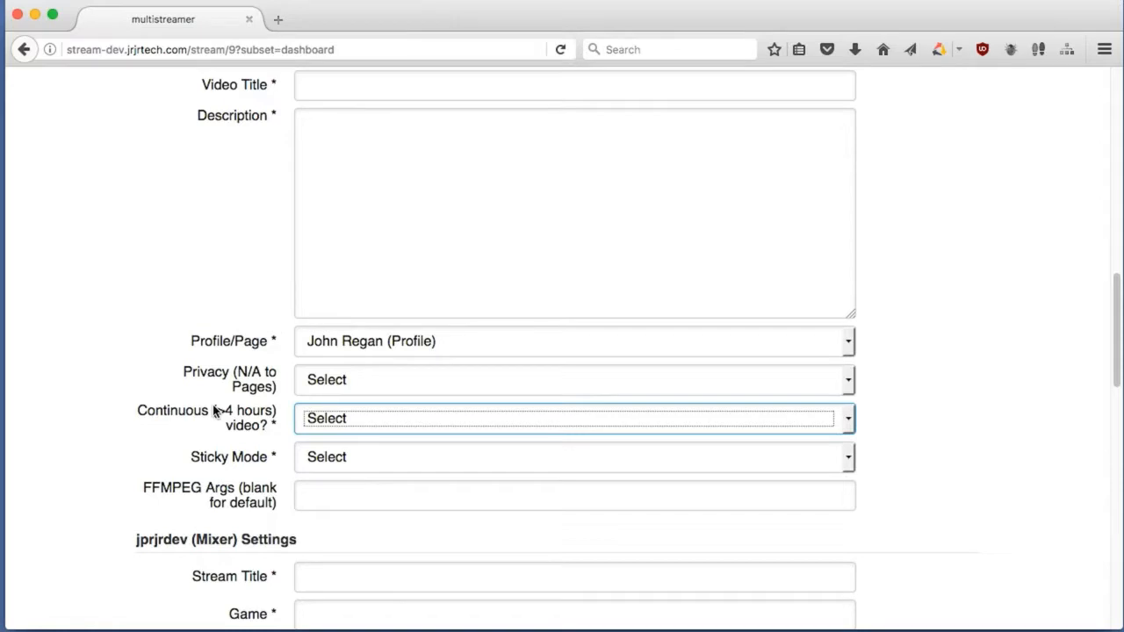
scroll(213, 412, down, 2)
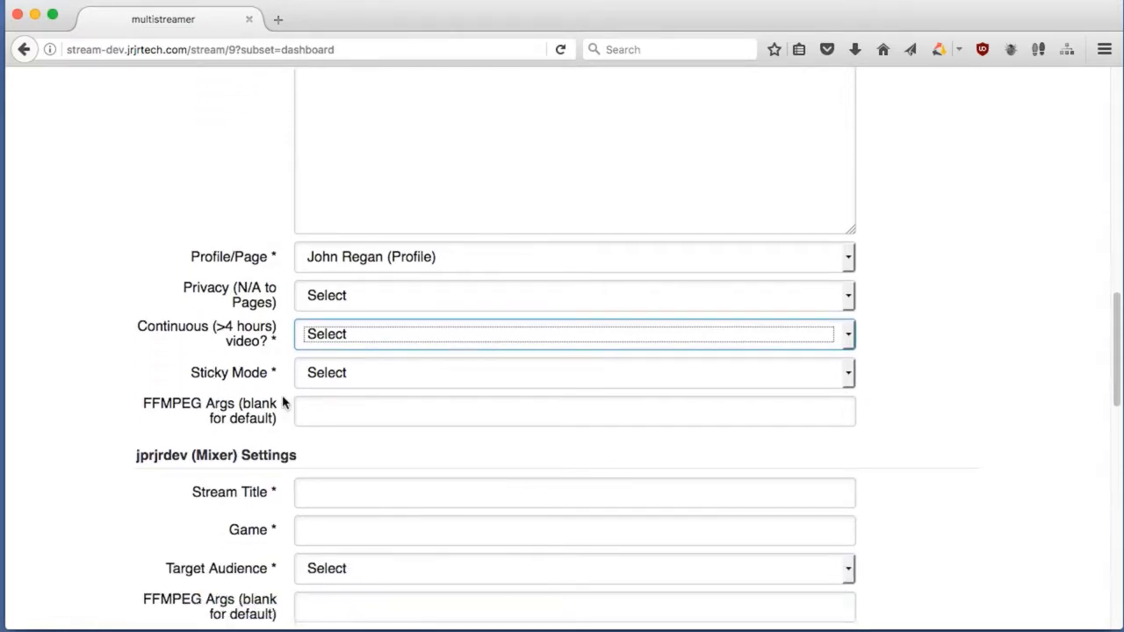
click(337, 373)
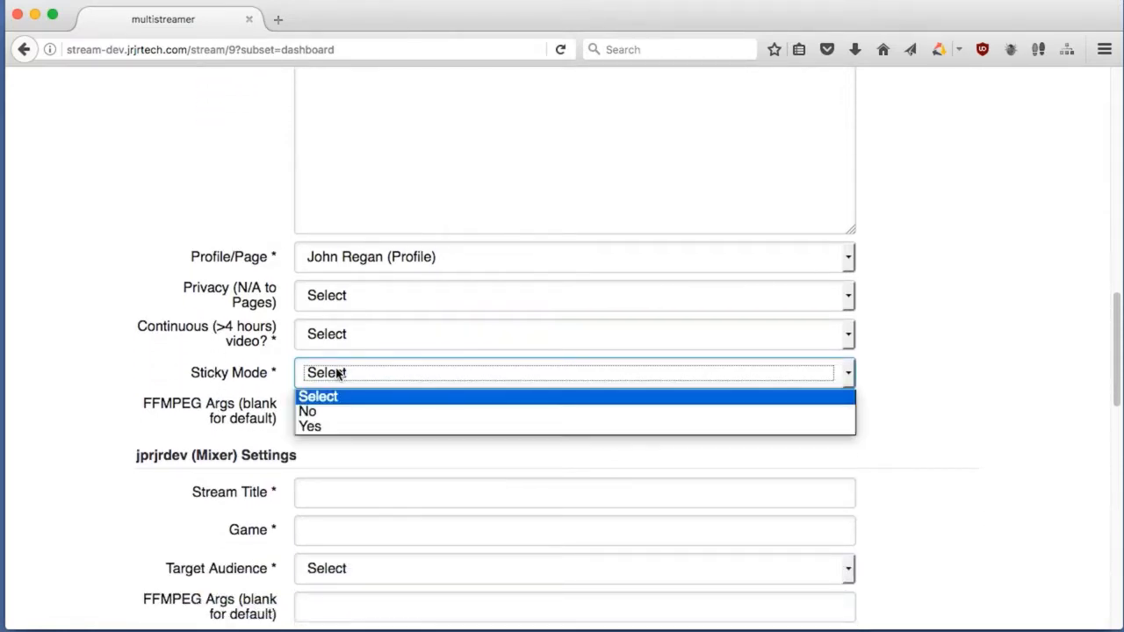
click(244, 376)
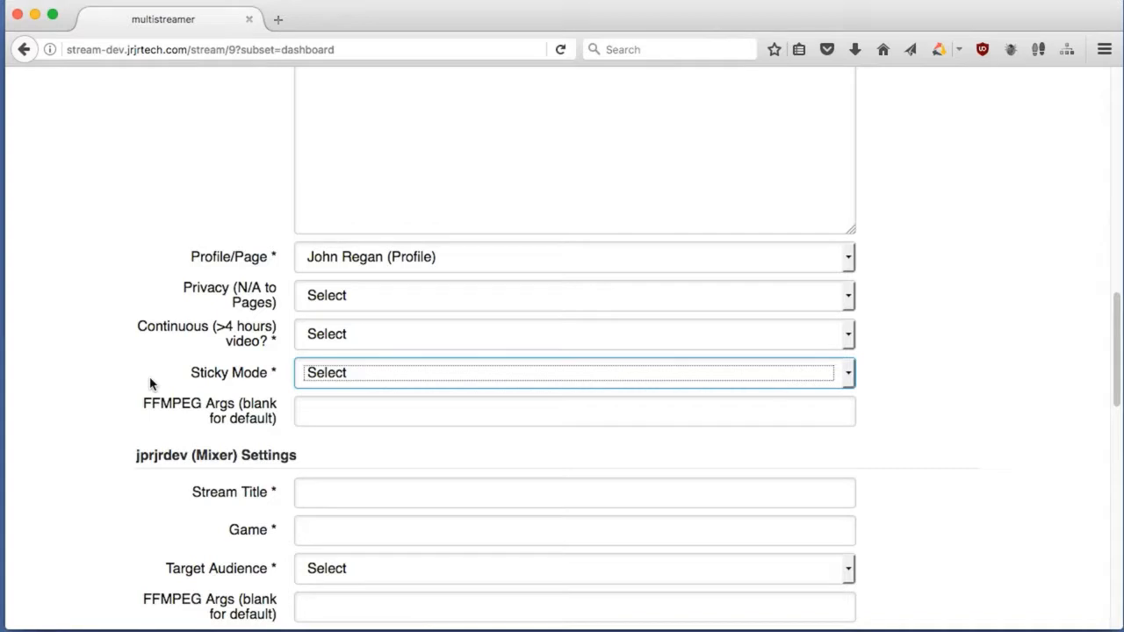
Set Sticky Mode to No in the stream's Facebook settings
scroll(150, 383, down, 5)
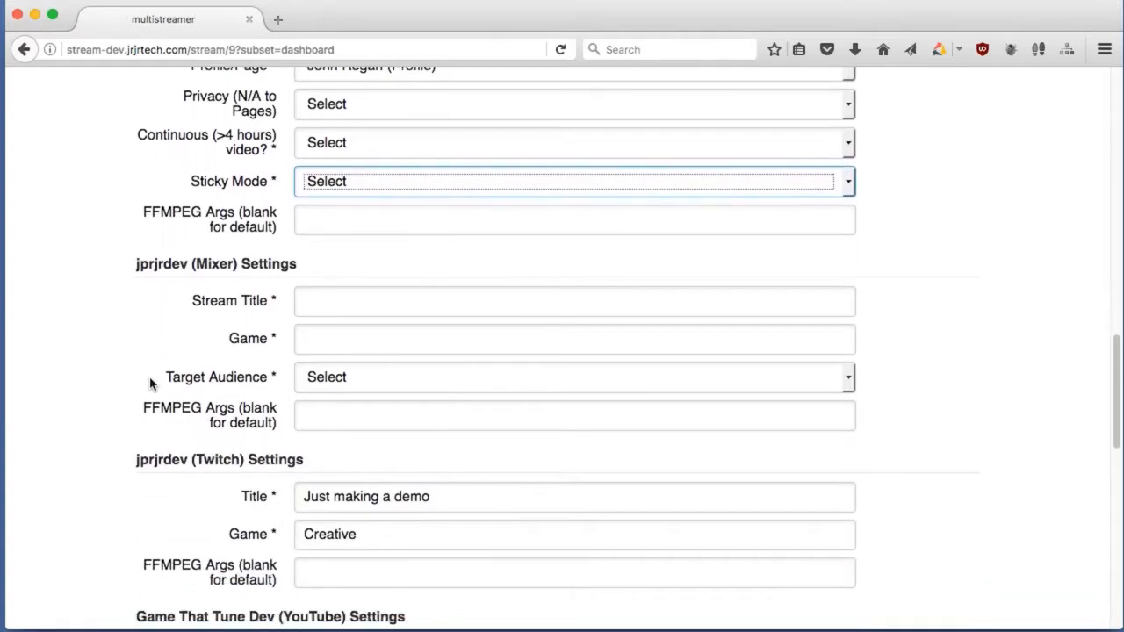
scroll(150, 383, up, 5)
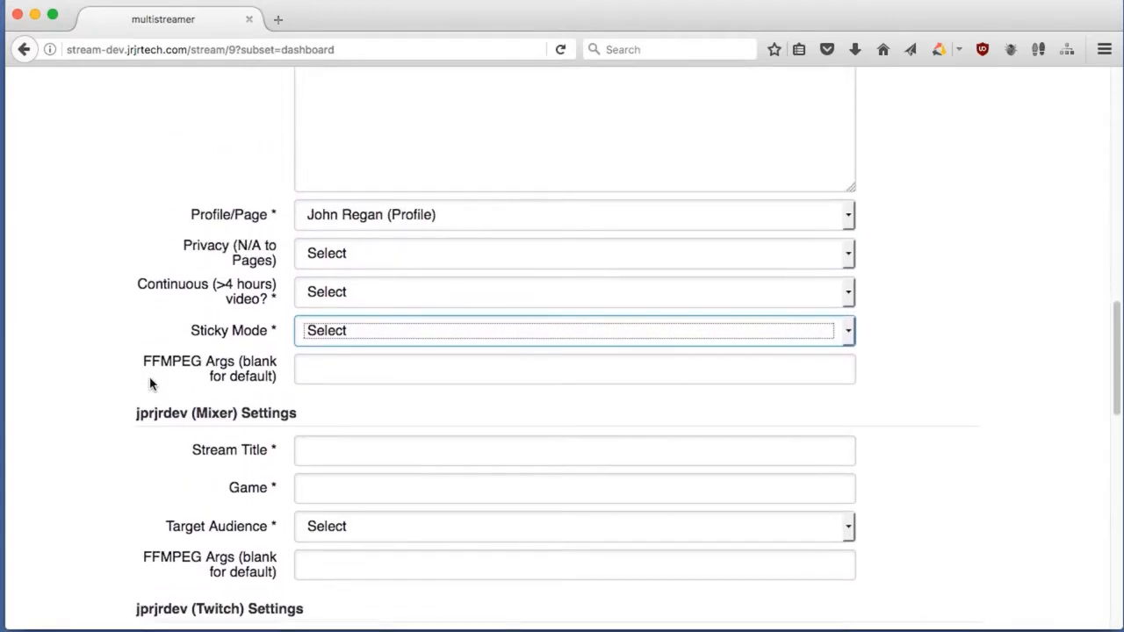
click(332, 332)
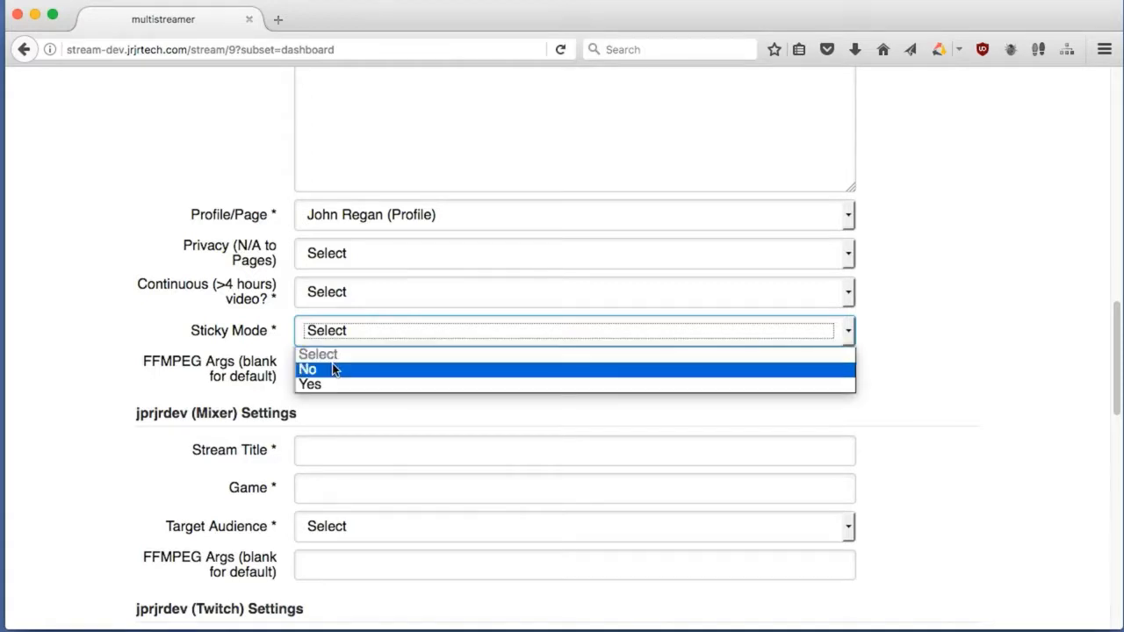
click(331, 365)
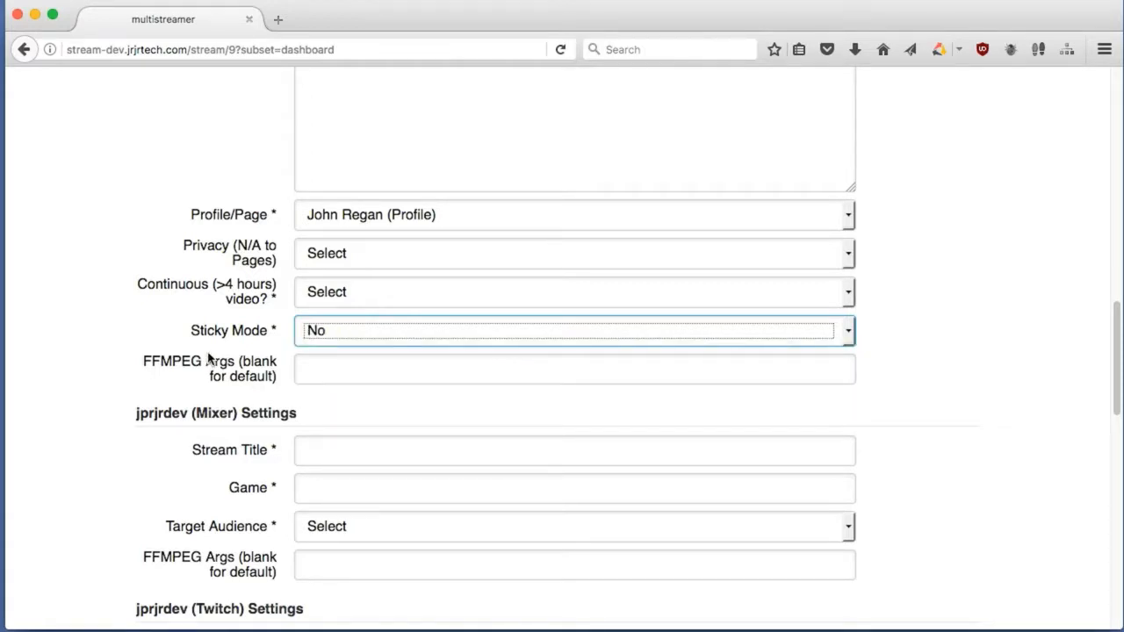
Examine the Mixer account's stream title and game fields and its Target Audience choices in the stream's dashboard
scroll(208, 355, down, 3)
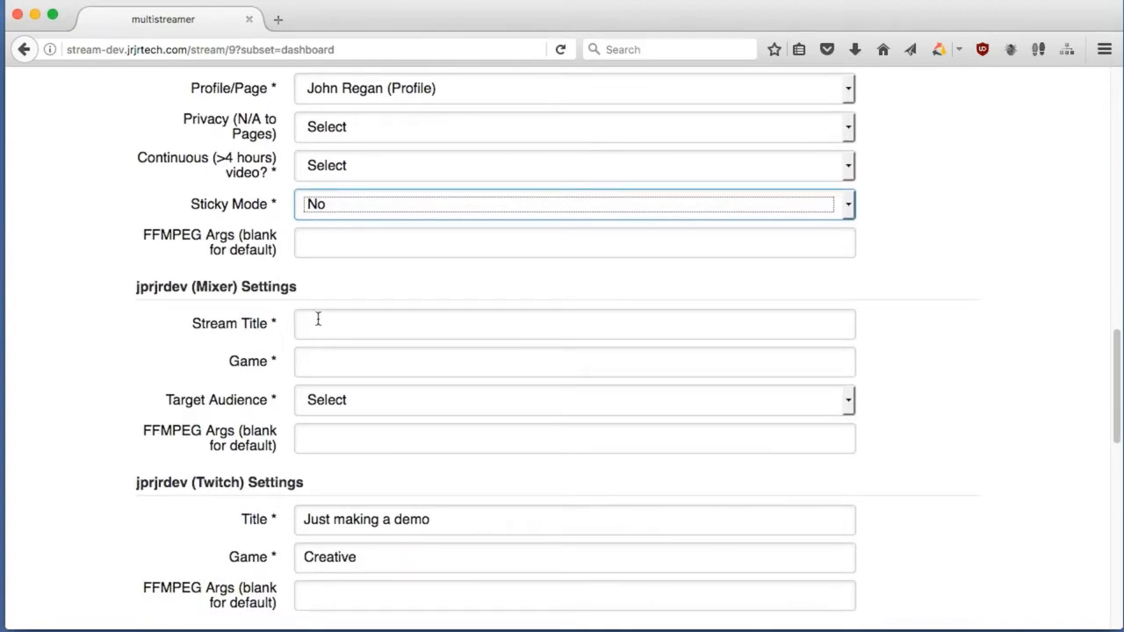
click(340, 365)
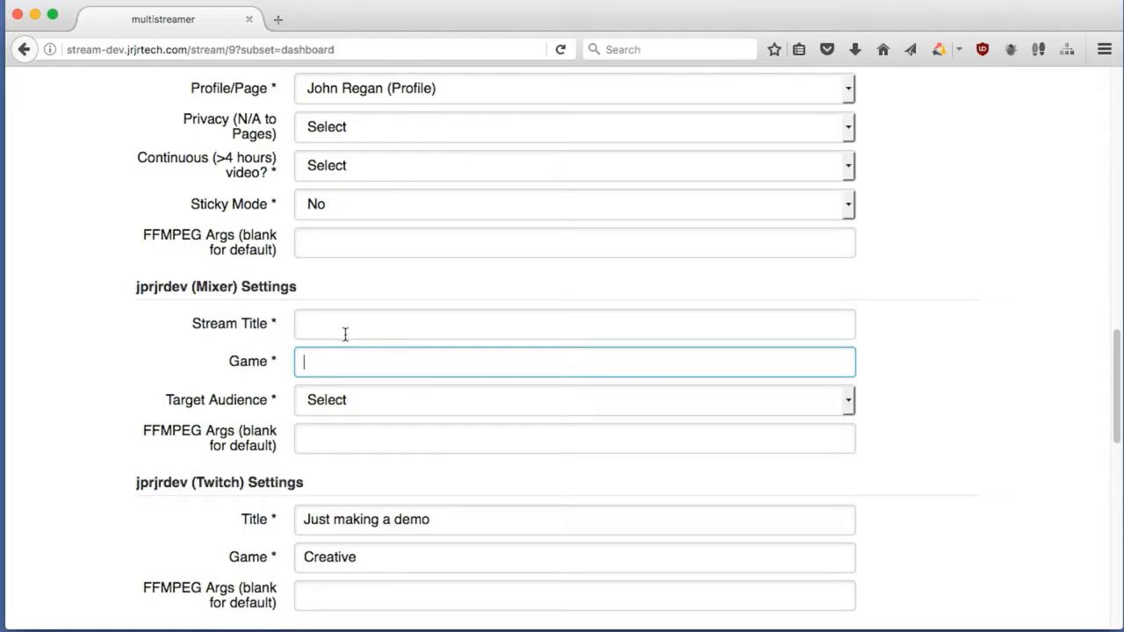
click(341, 400)
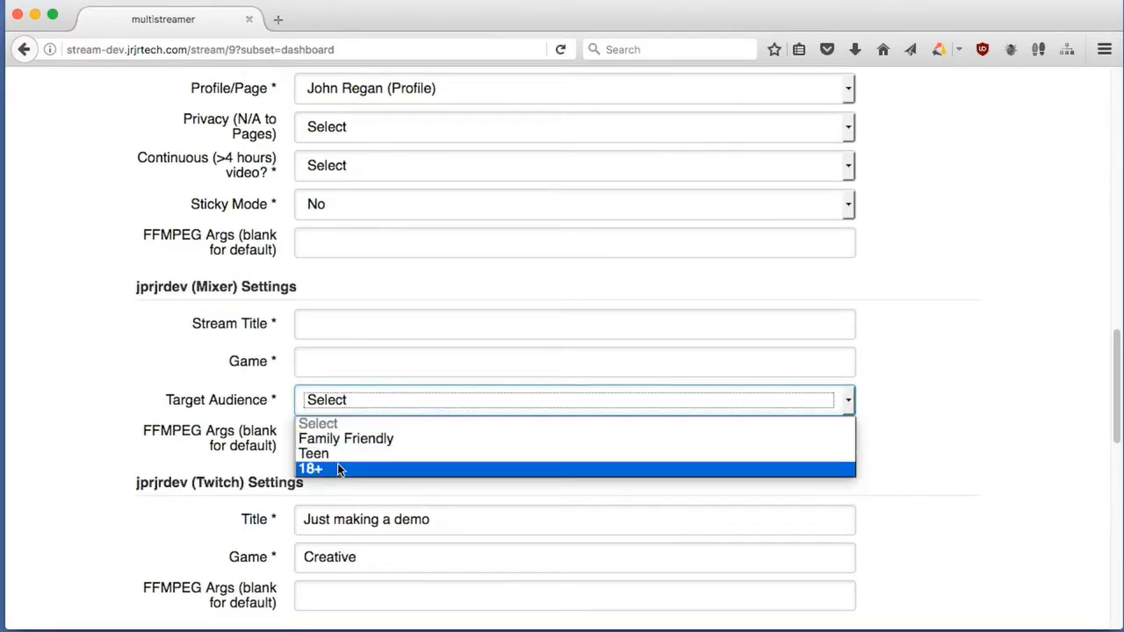
click(246, 400)
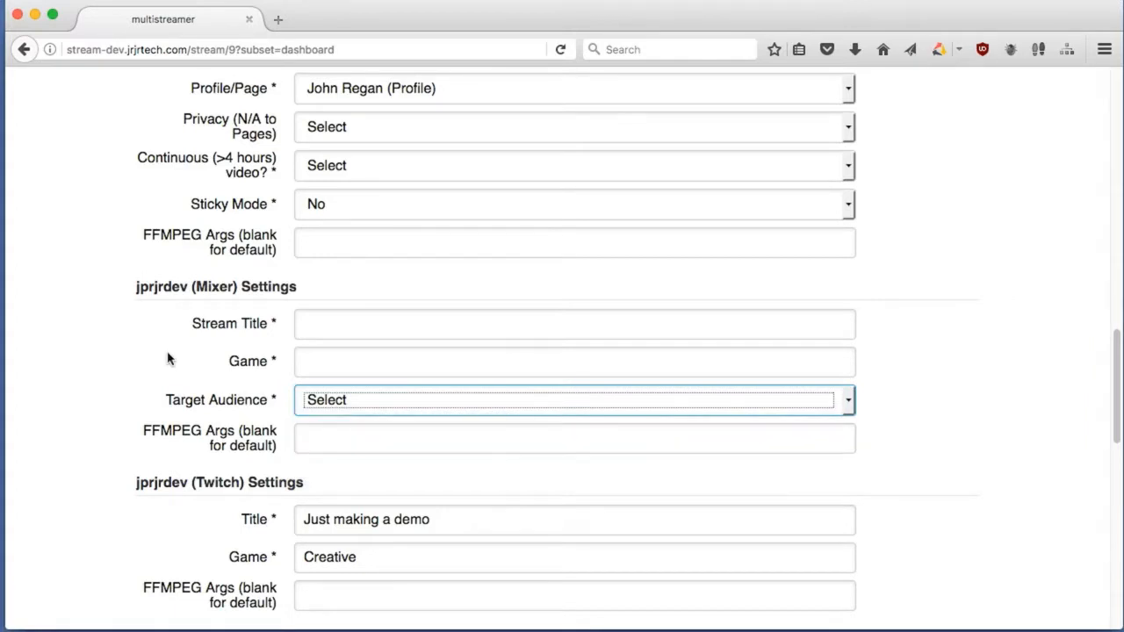
Review the Twitch title and game fields and the YouTube title, description and tags fields
scroll(170, 357, down, 1)
scroll(170, 357, down, 5)
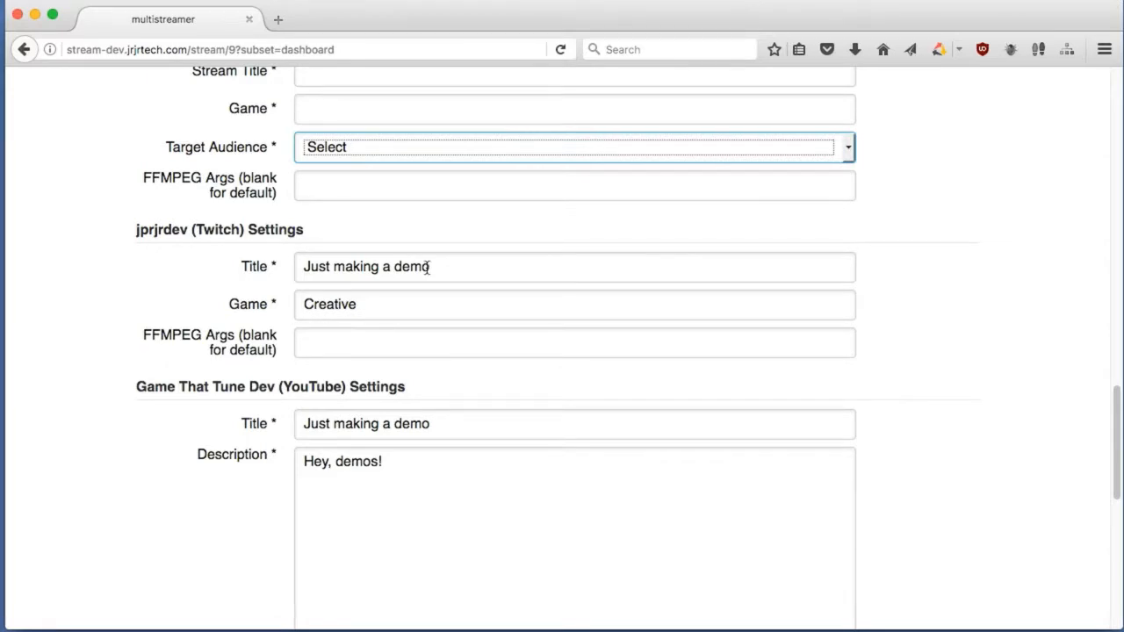
scroll(428, 267, down, 7)
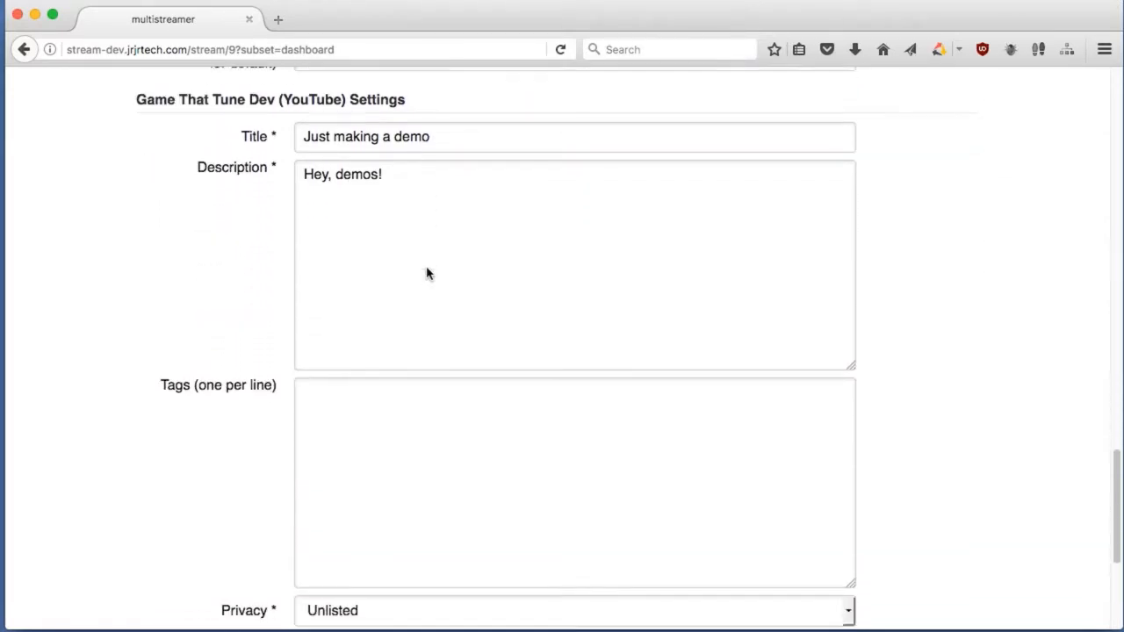
scroll(428, 267, up, 1)
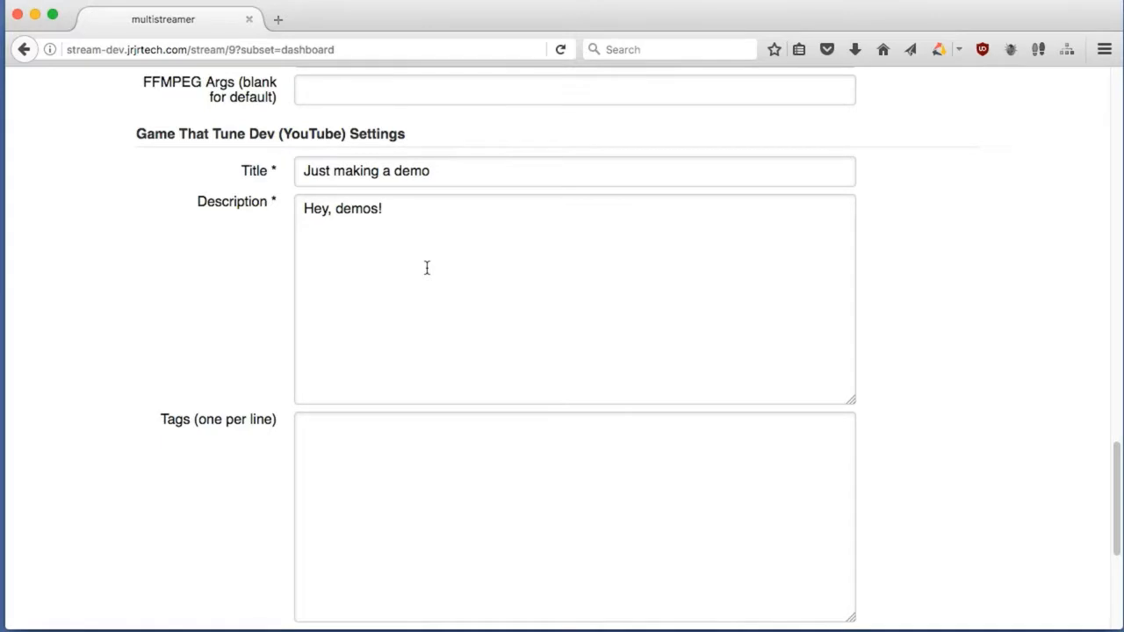
scroll(426, 268, down, 5)
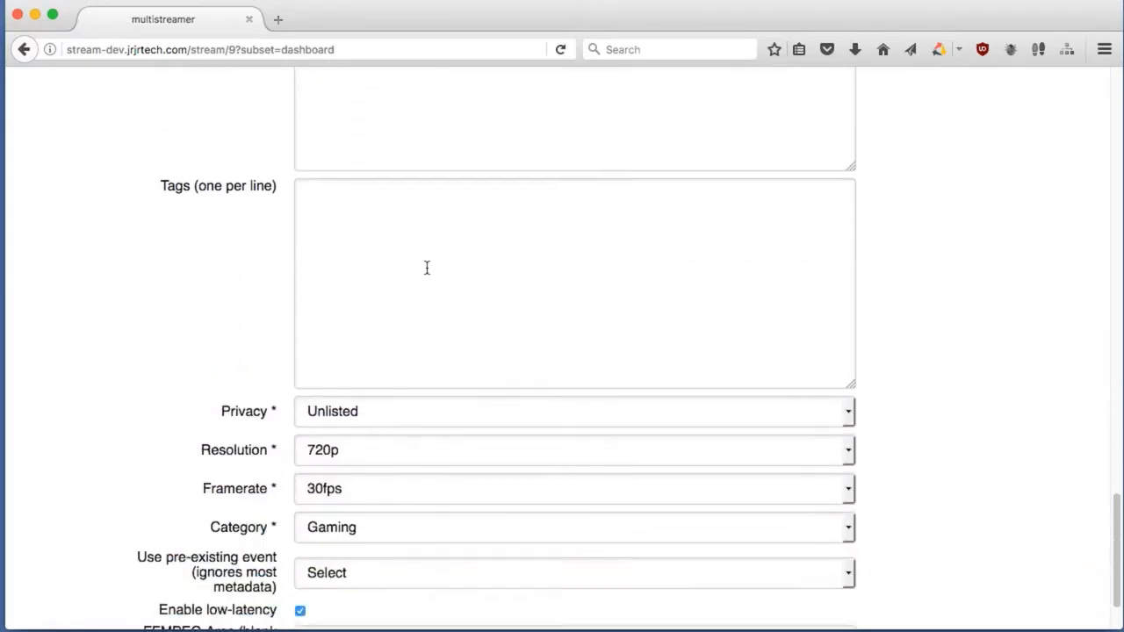
click(427, 267)
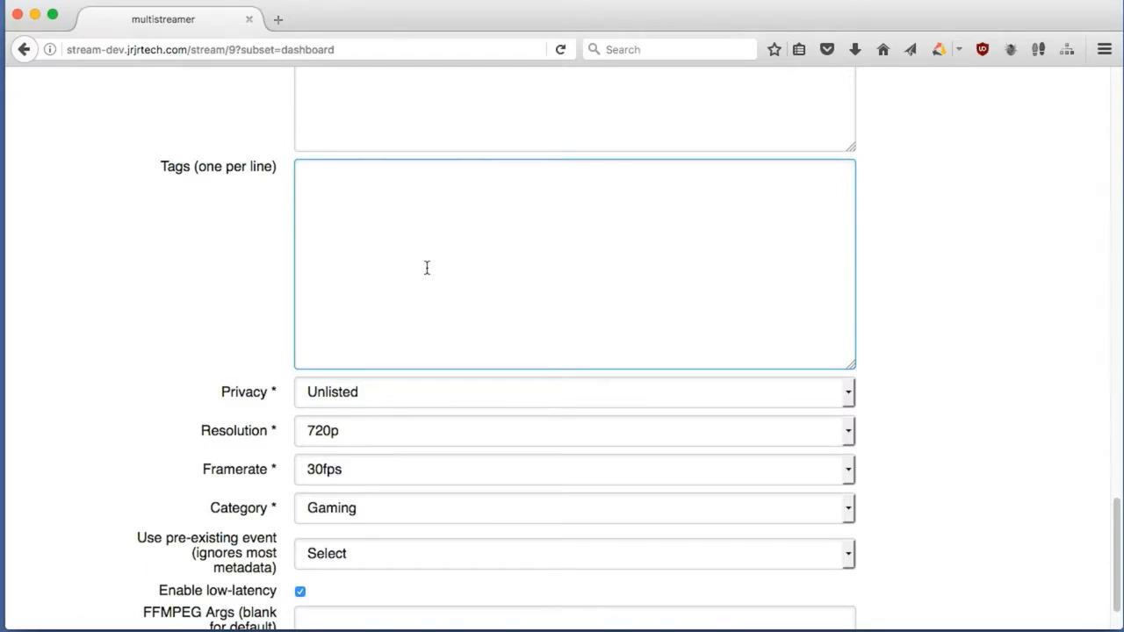
scroll(427, 268, down, 2)
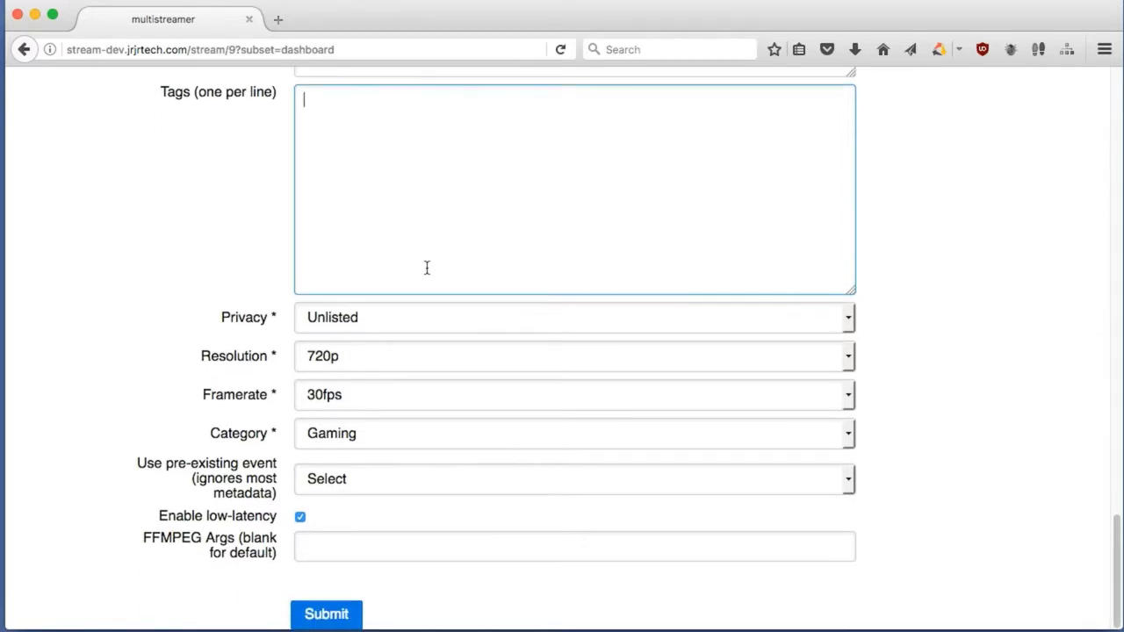
Examine the available choices for the YouTube privacy, resolution, framerate and category settings
click(367, 318)
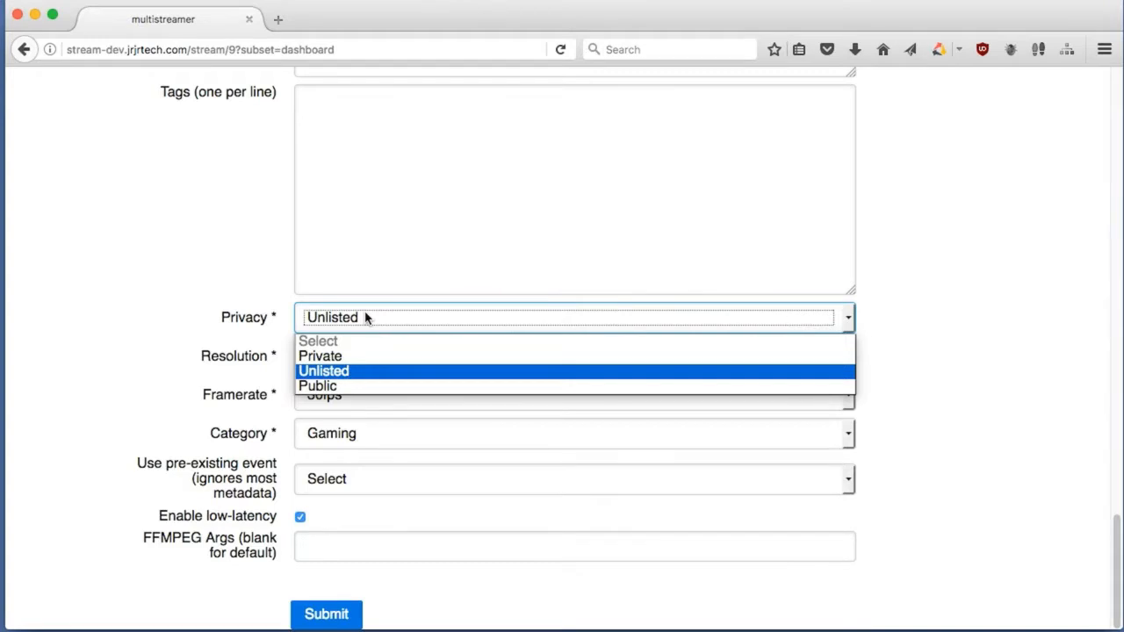
click(243, 270)
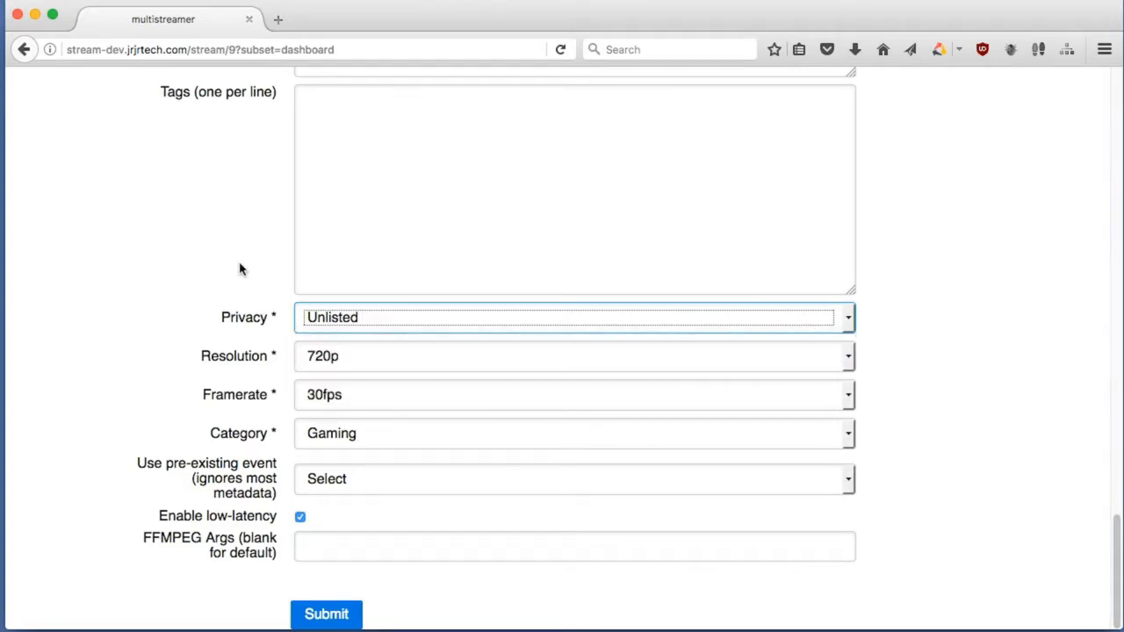
click(338, 357)
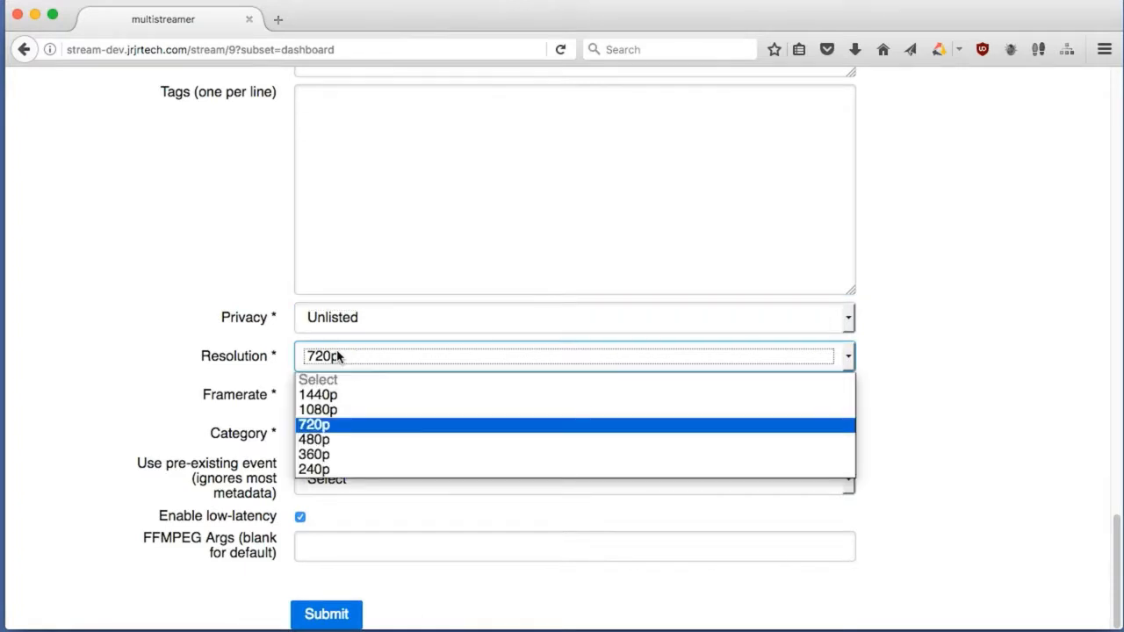
click(338, 357)
click(346, 391)
click(347, 391)
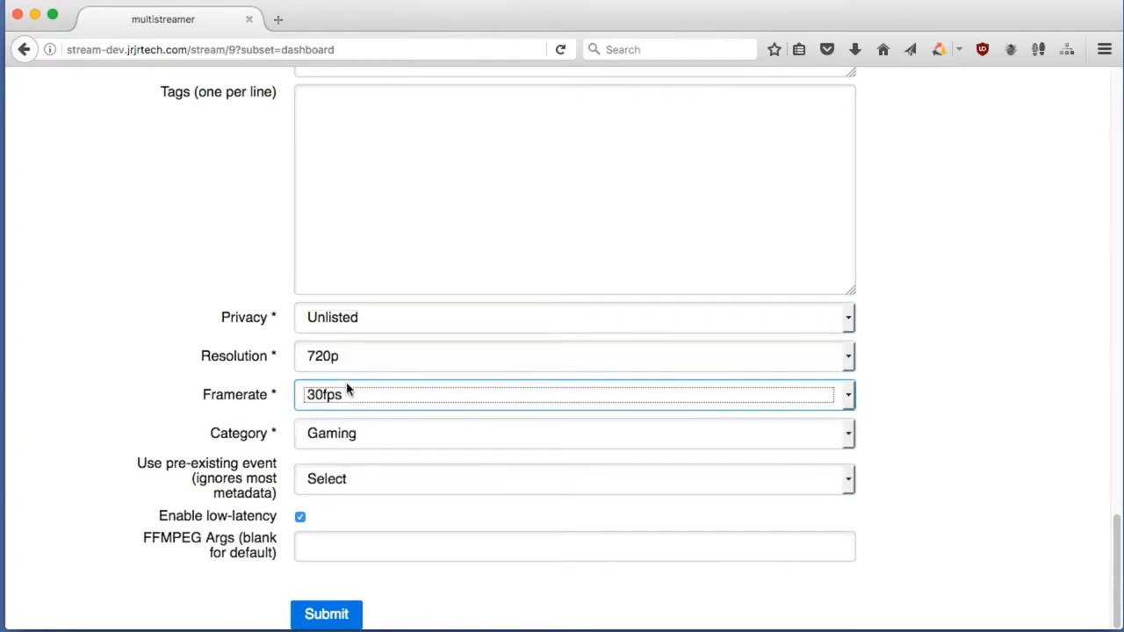
click(370, 430)
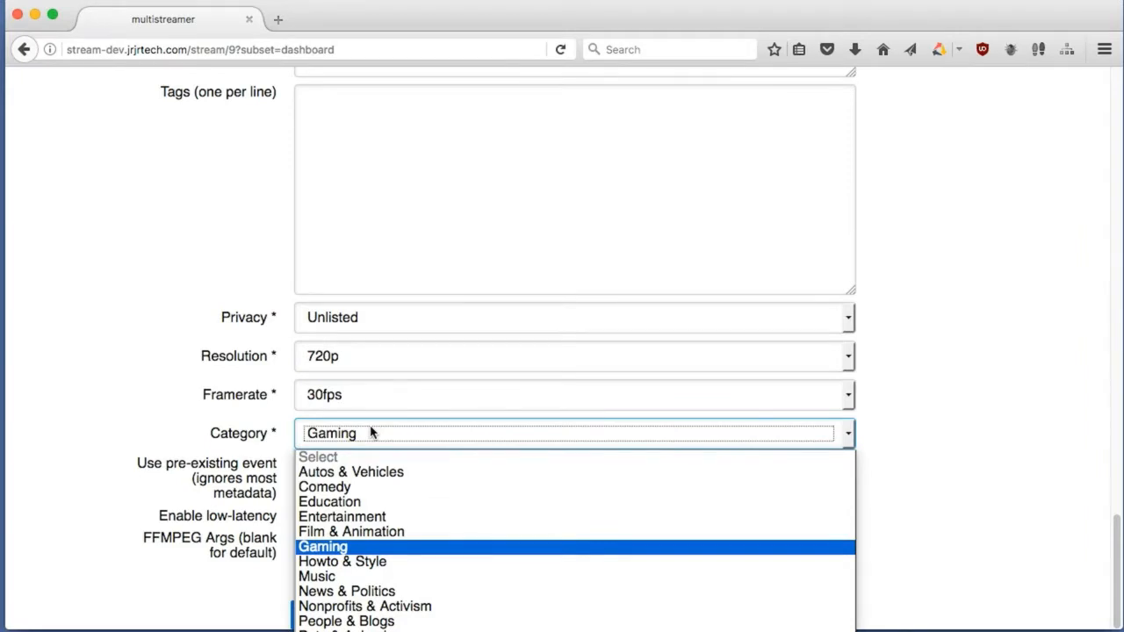
click(370, 432)
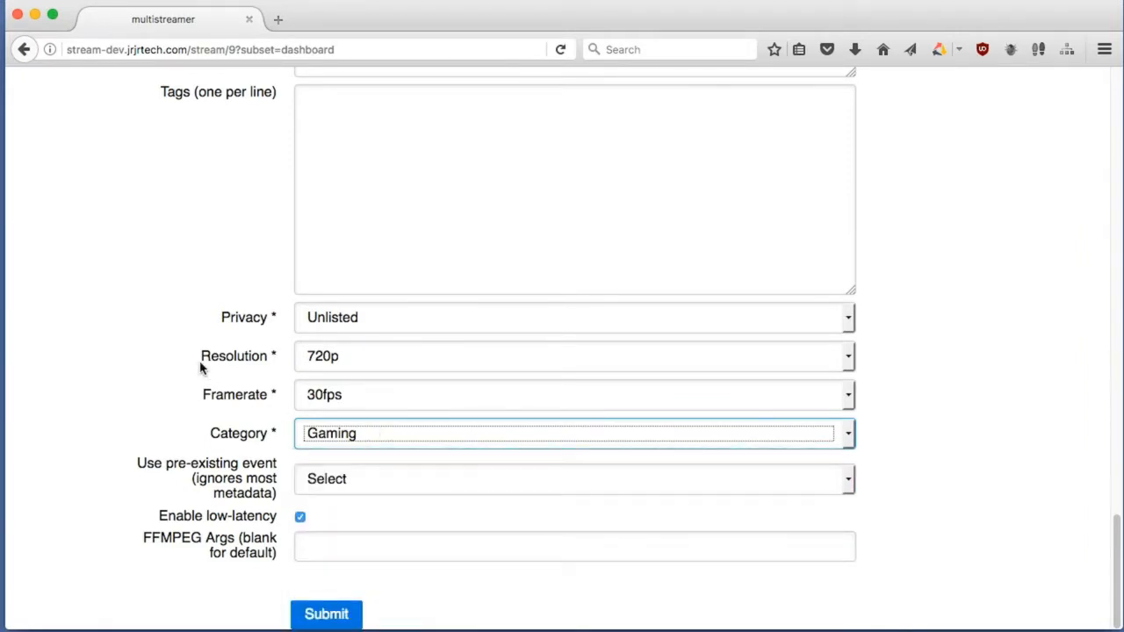
Check the YouTube account's list of pre-existing events and set Use pre-existing event to None
click(351, 480)
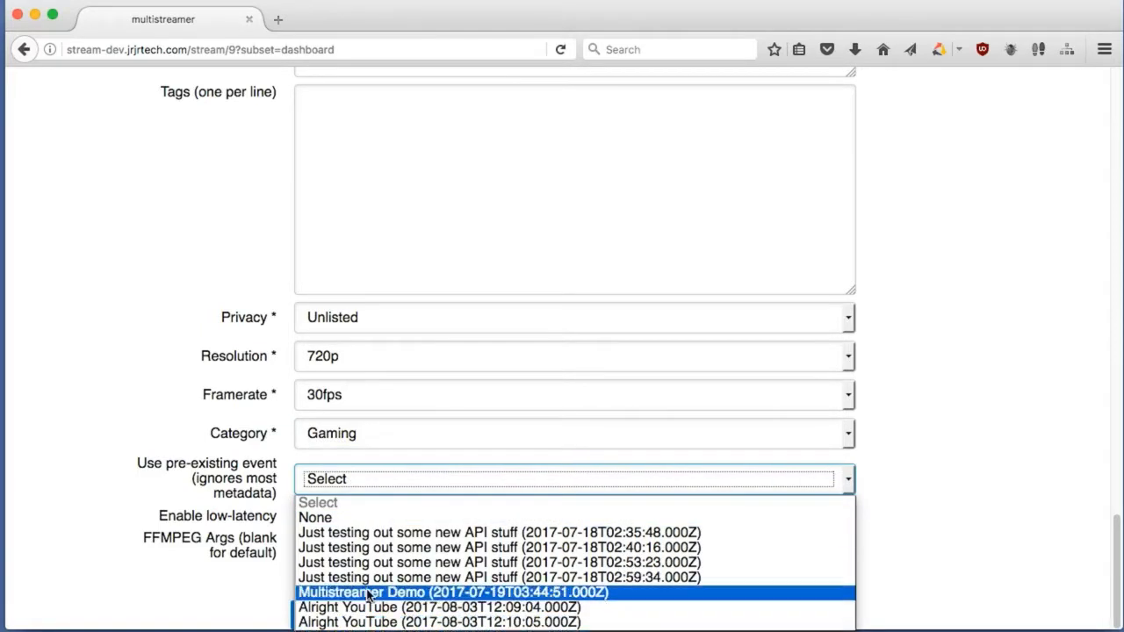
click(173, 401)
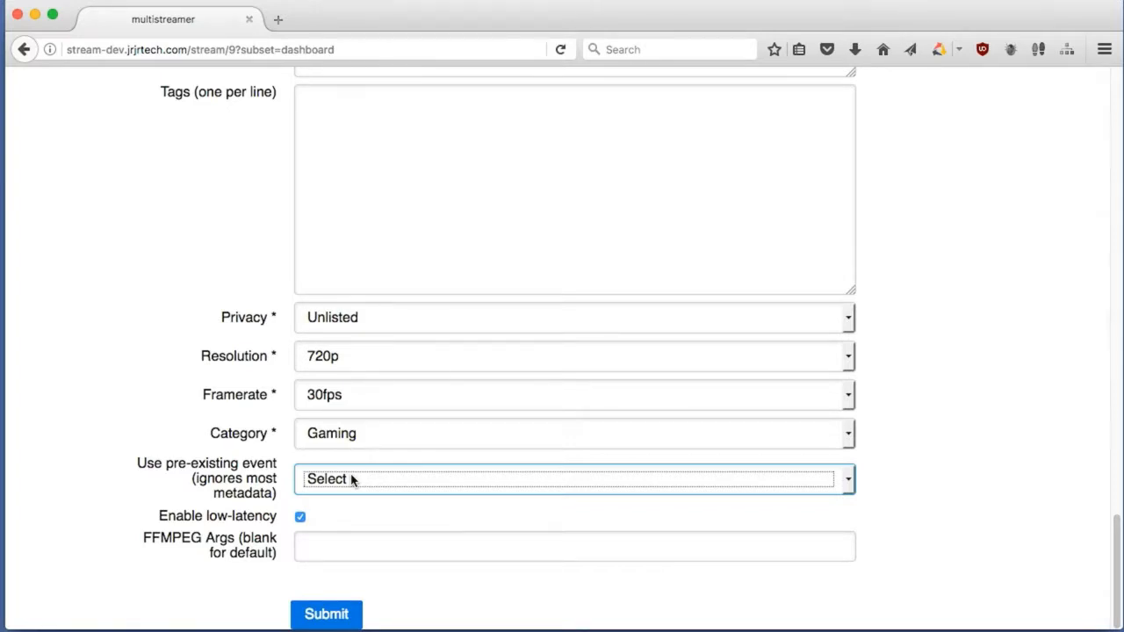
click(398, 486)
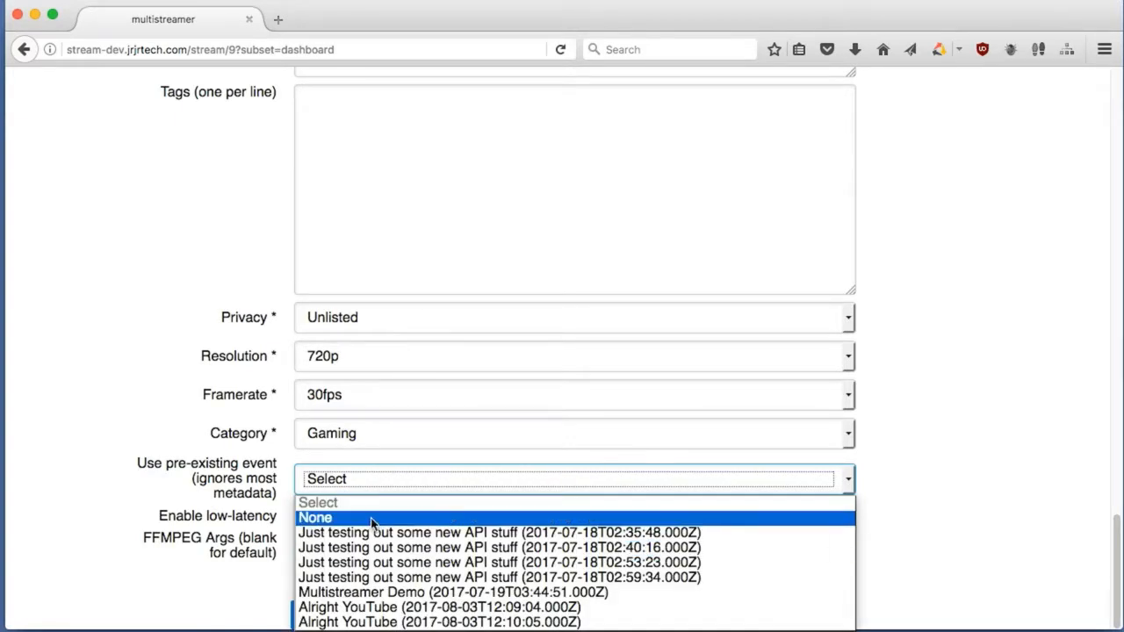
click(373, 518)
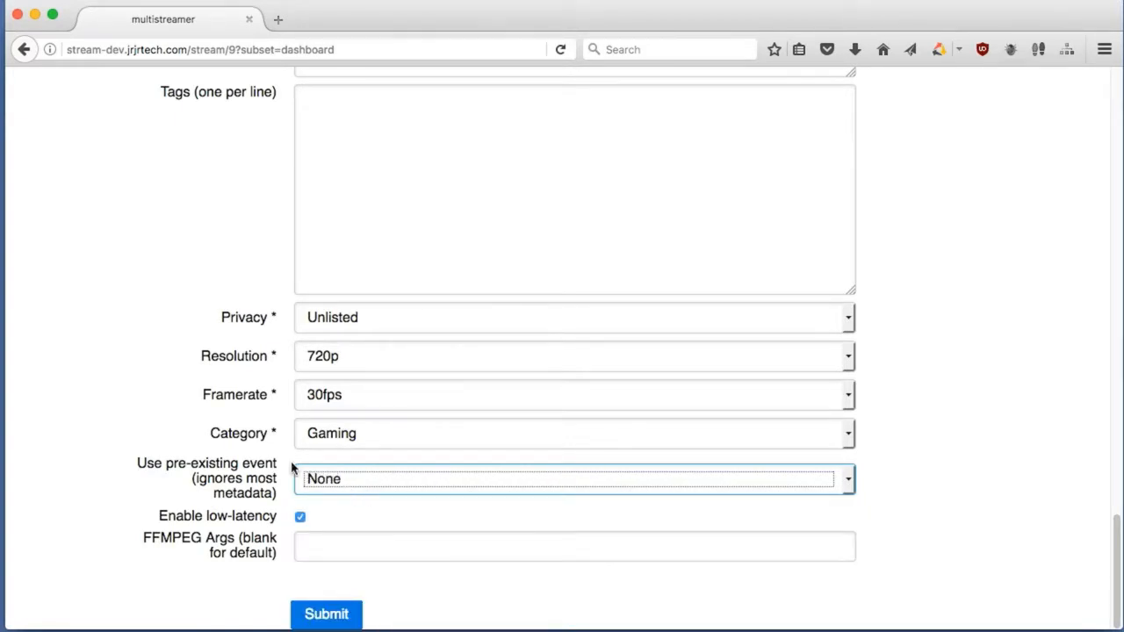
scroll(304, 460, up, 3)
scroll(304, 460, up, 7)
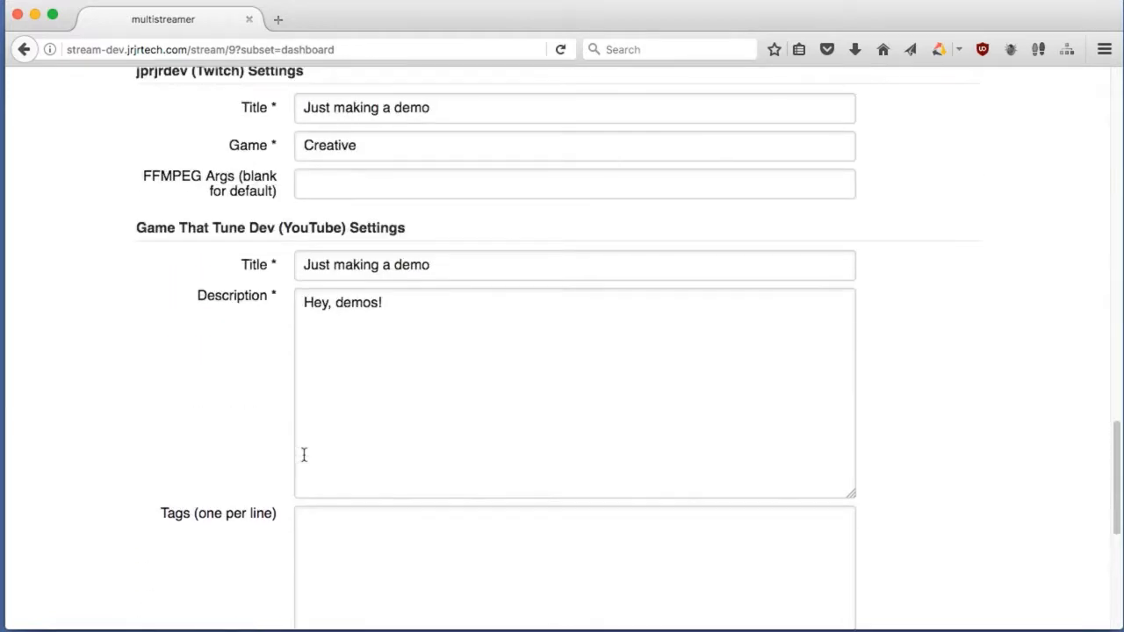
scroll(269, 297, down, 9)
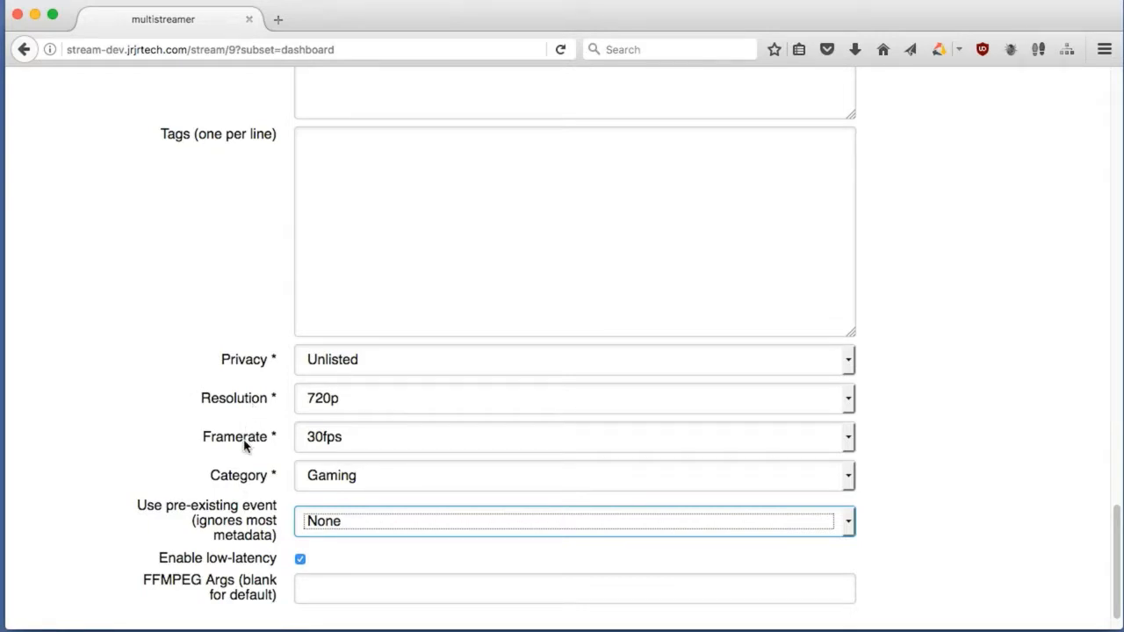
scroll(245, 446, down, 1)
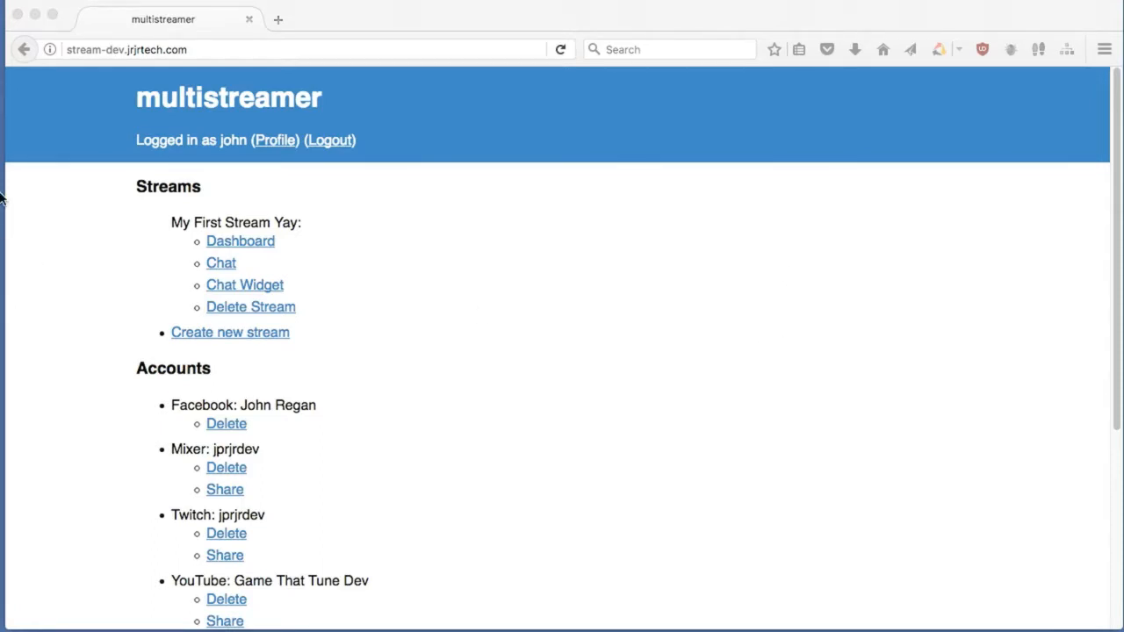
Open the webhook settings of My First Stream Yay and choose Discord as the new webhook's type
click(323, 216)
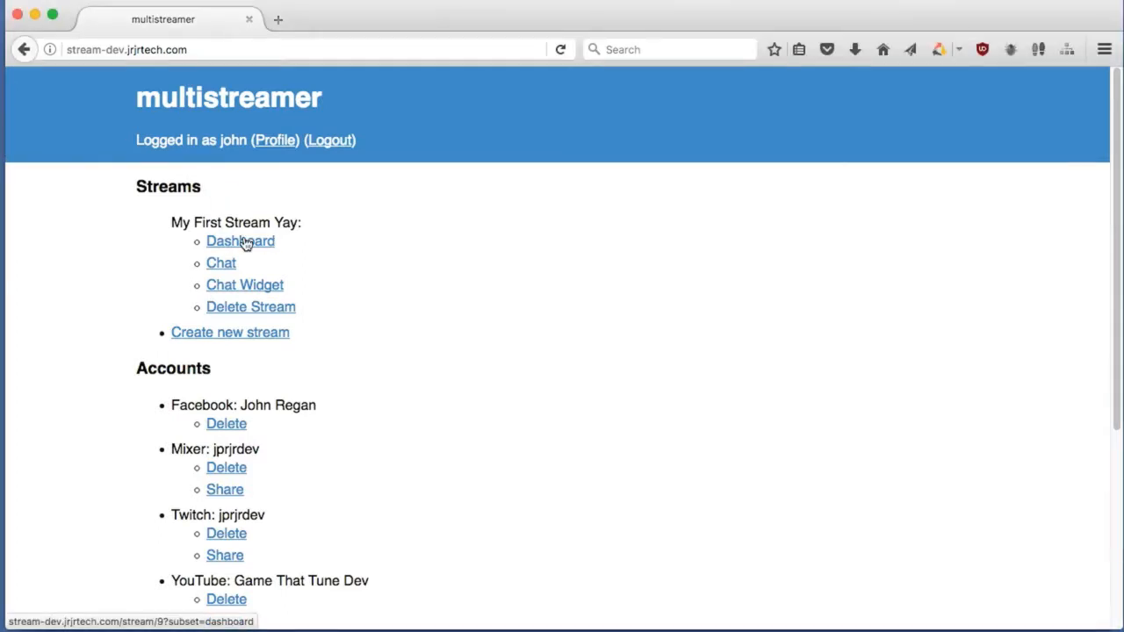
click(245, 243)
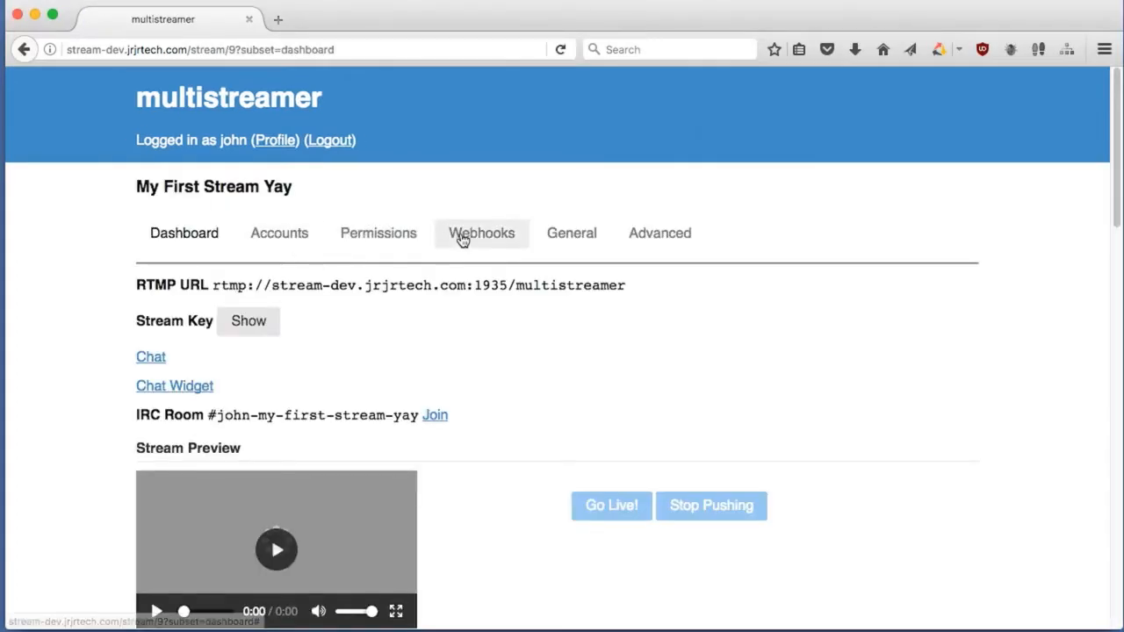
click(462, 241)
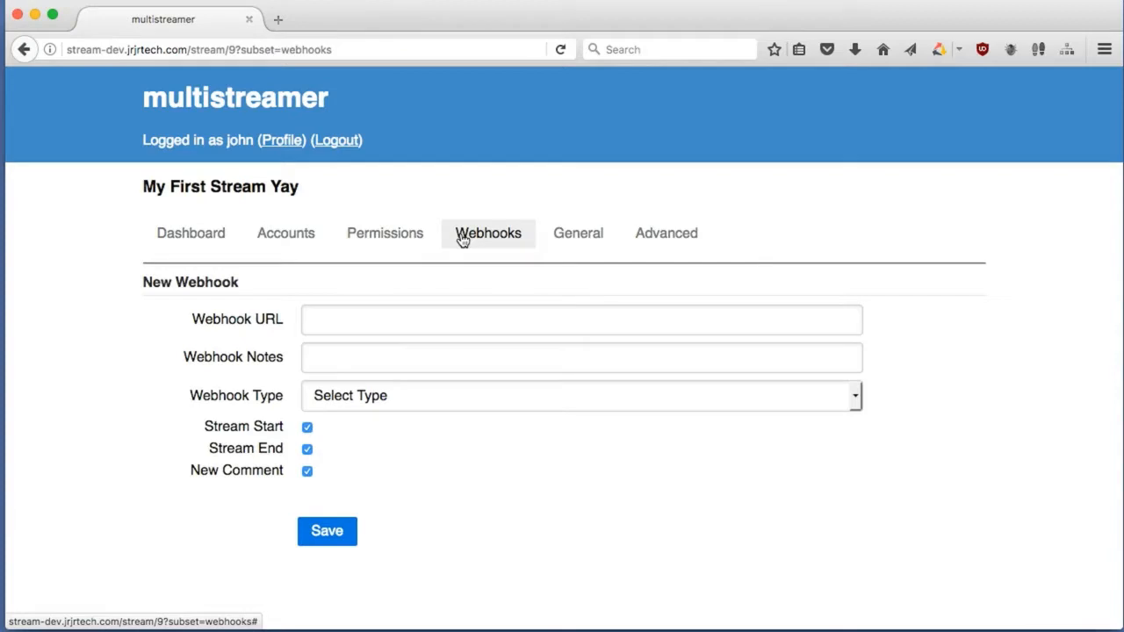
click(362, 330)
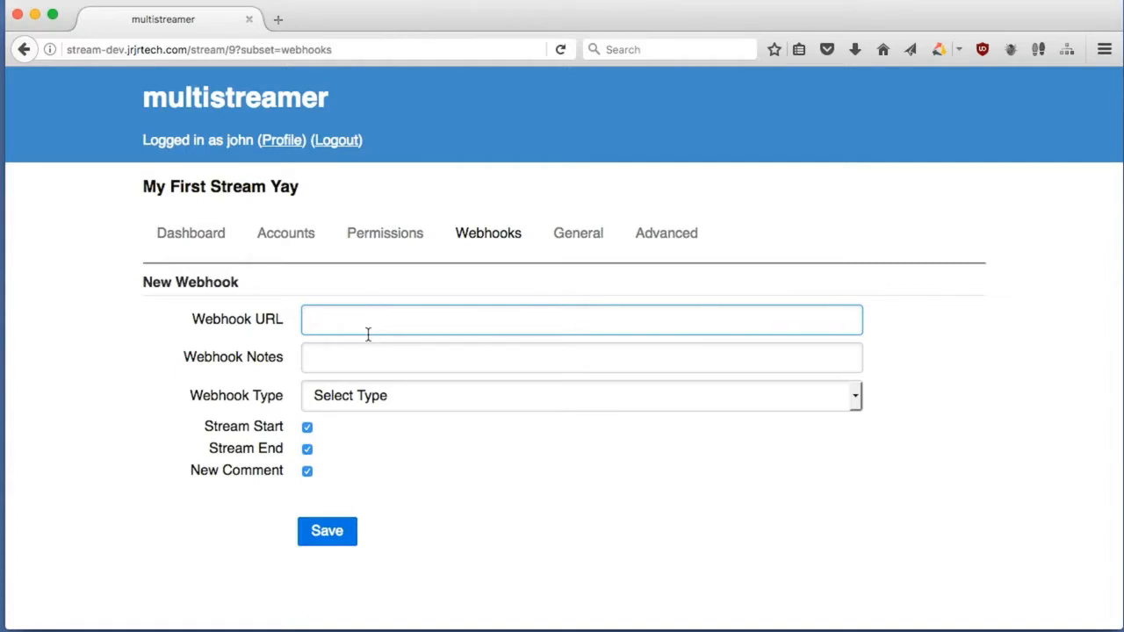
click(372, 397)
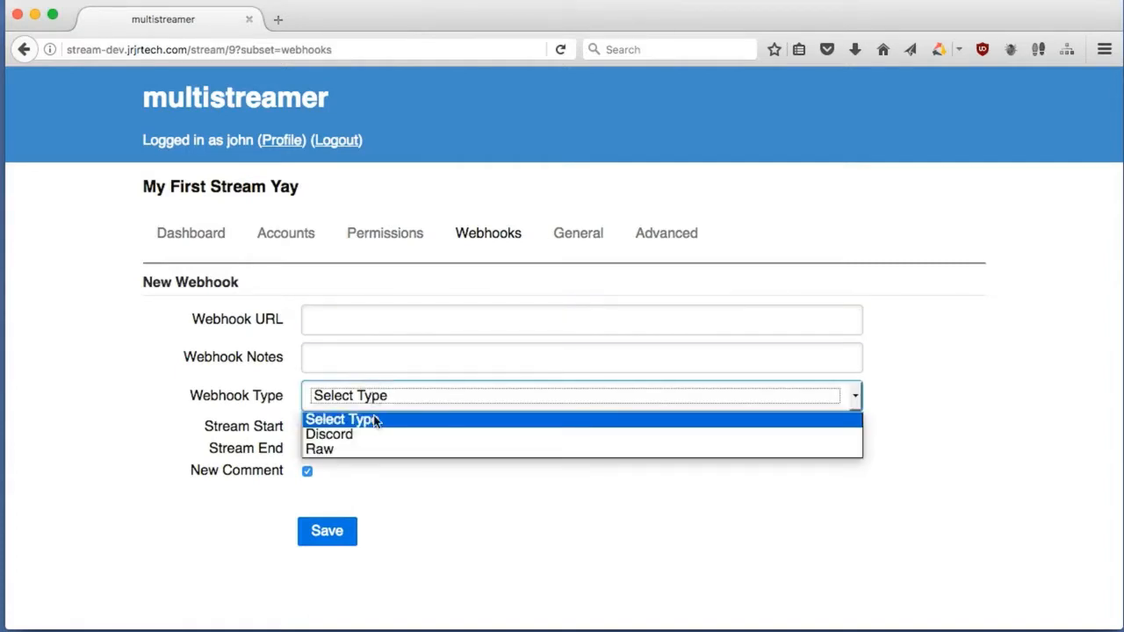
click(375, 434)
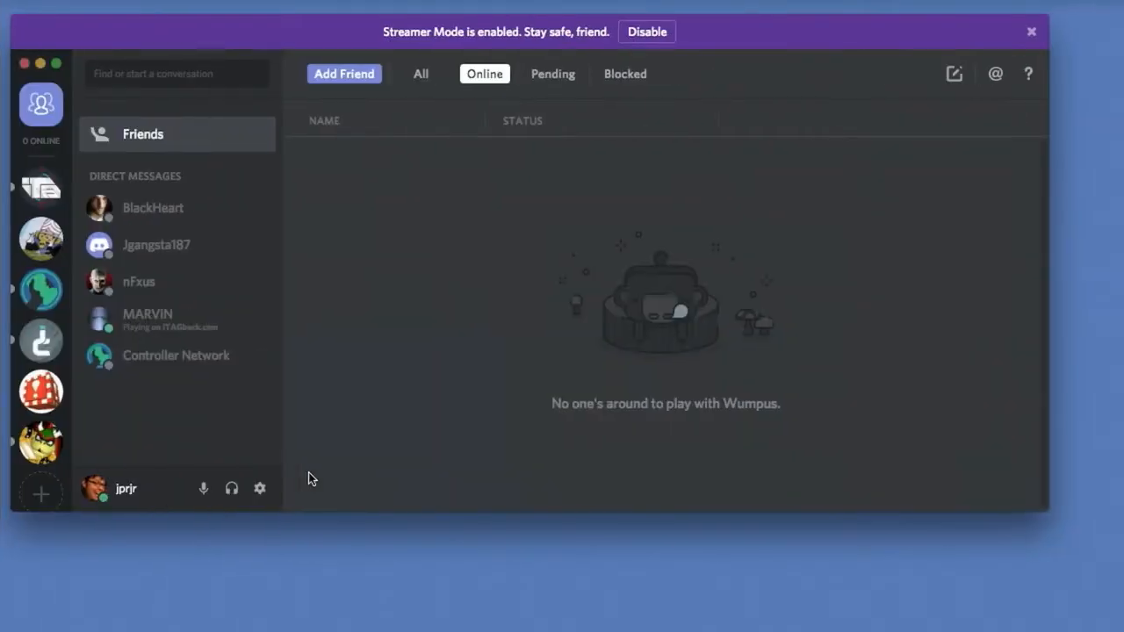
Switch to Discord, open the devspam channel of the "Annihilation over monste..." server and disable Streamer Mode
click(32, 250)
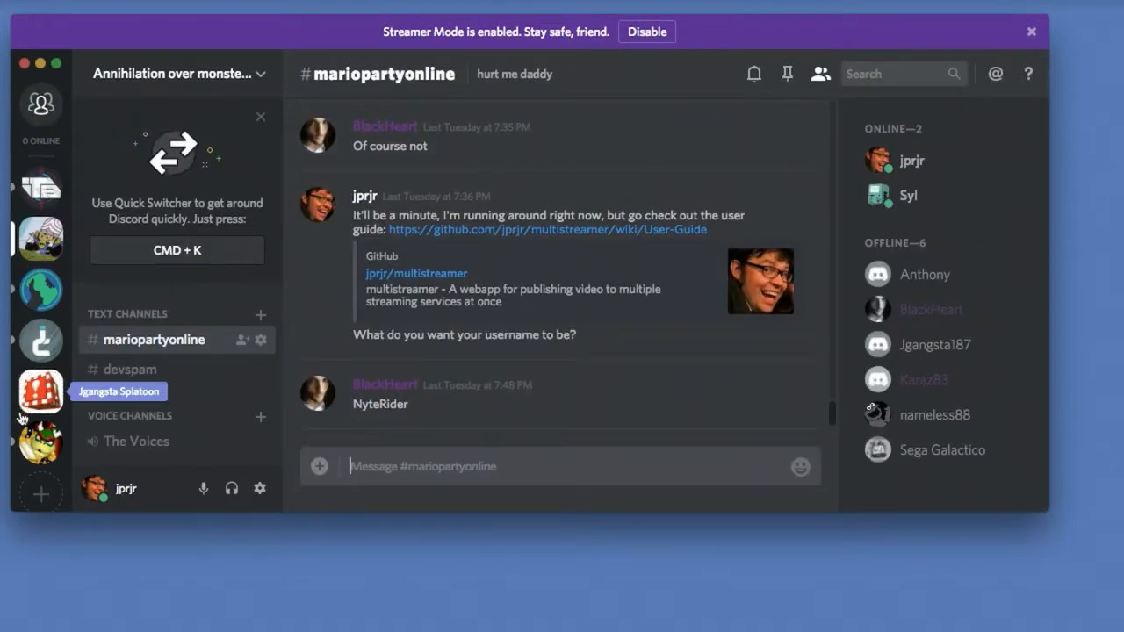
click(134, 370)
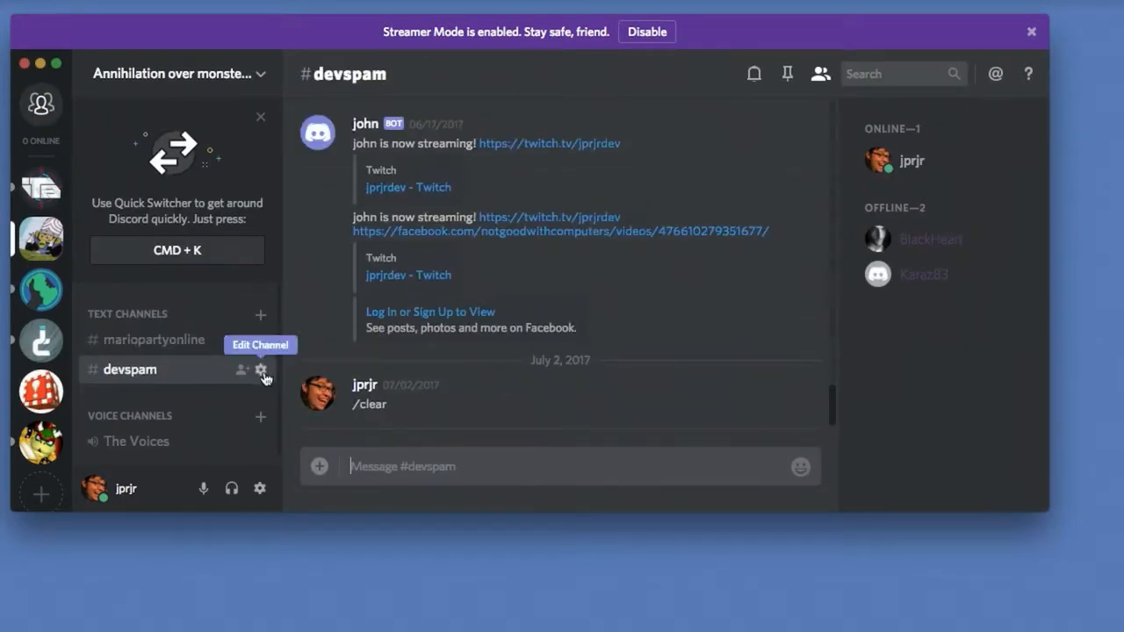
click(667, 30)
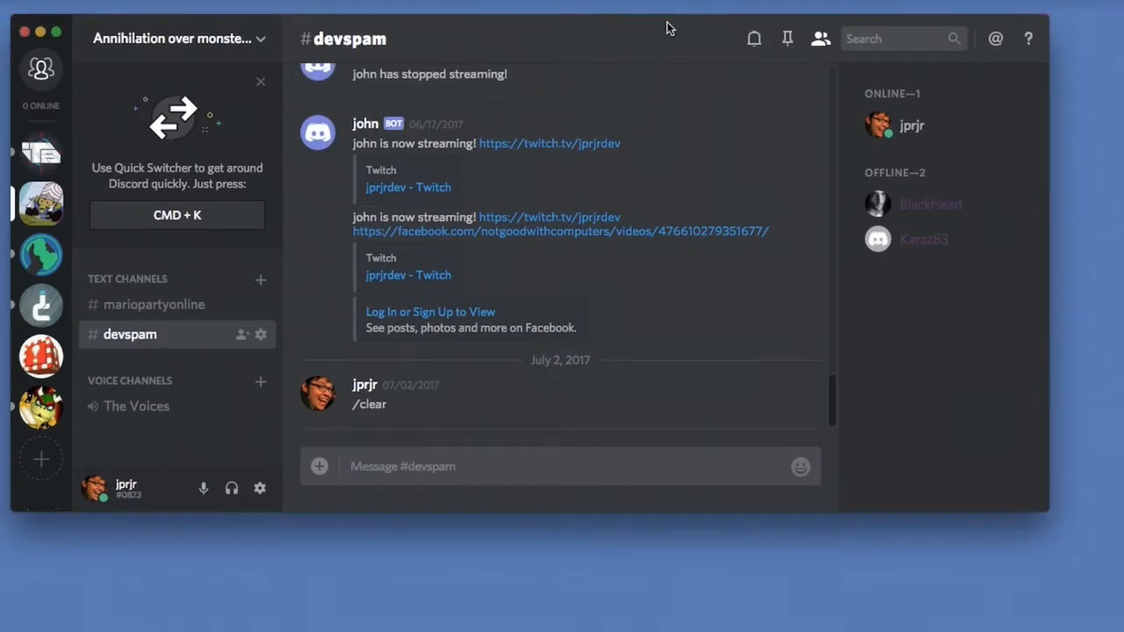
Open the webhook settings of the devspam channel and create a new webhook
click(260, 334)
click(121, 197)
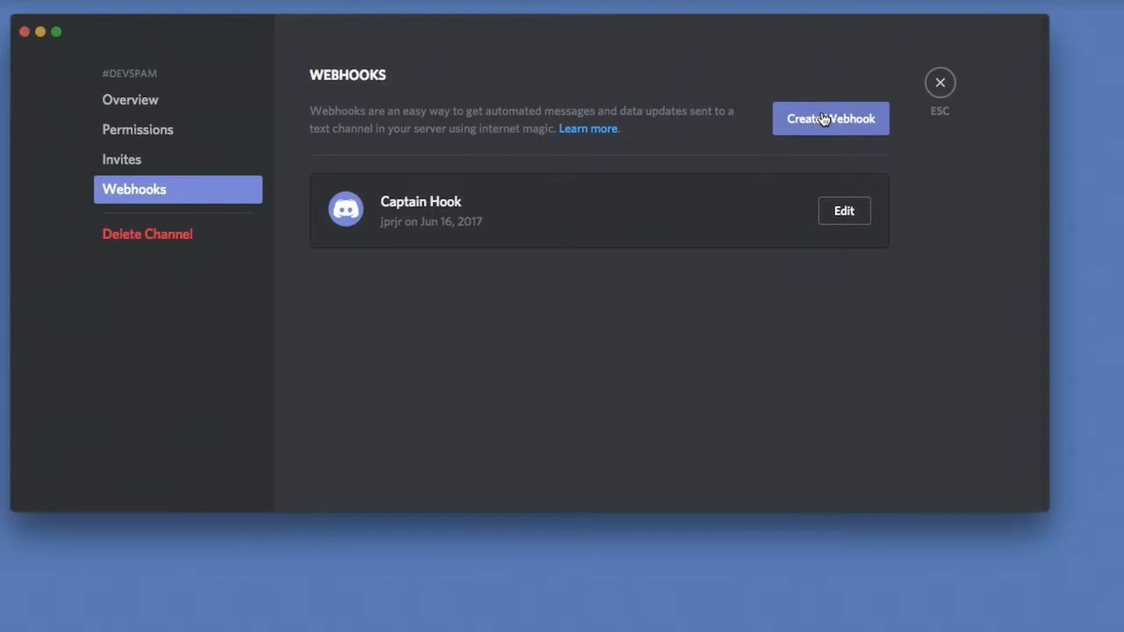
click(942, 82)
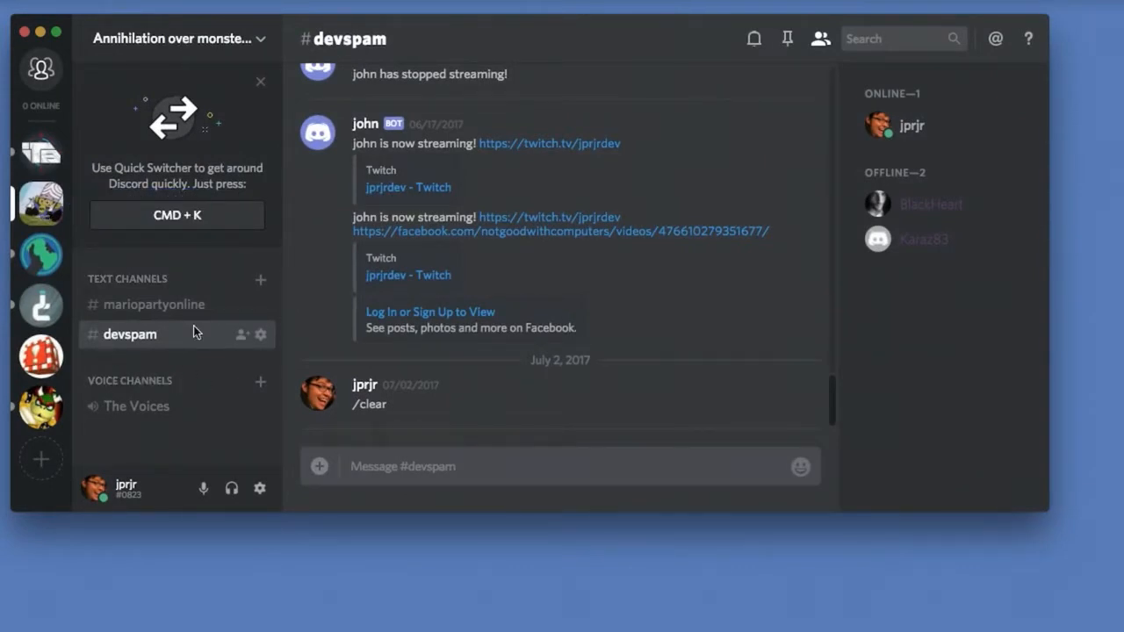
click(260, 334)
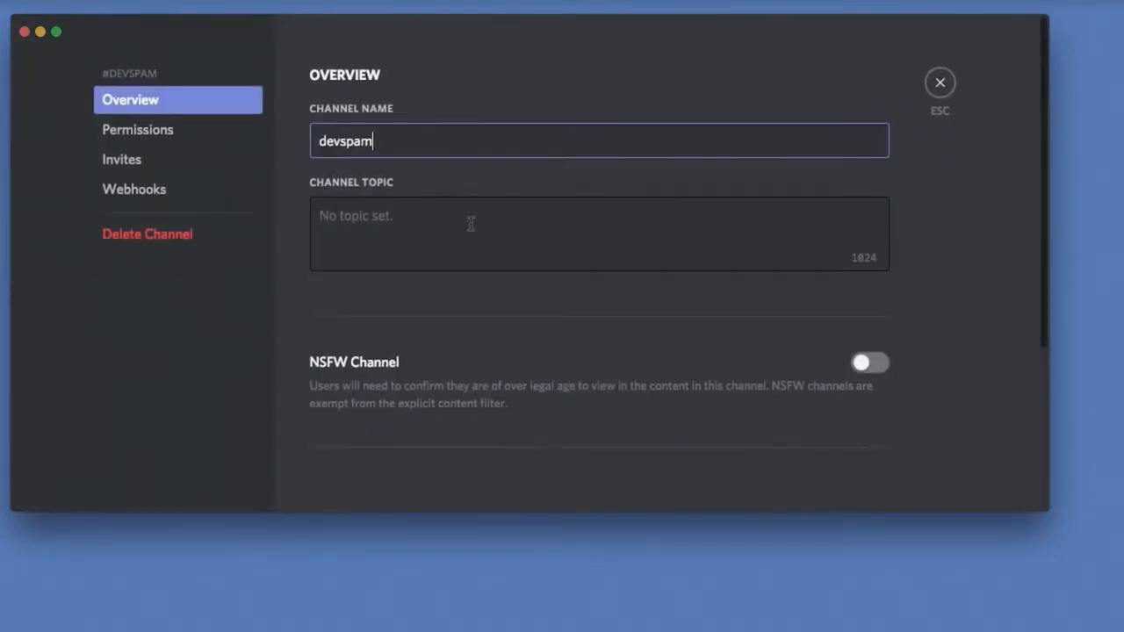
click(158, 195)
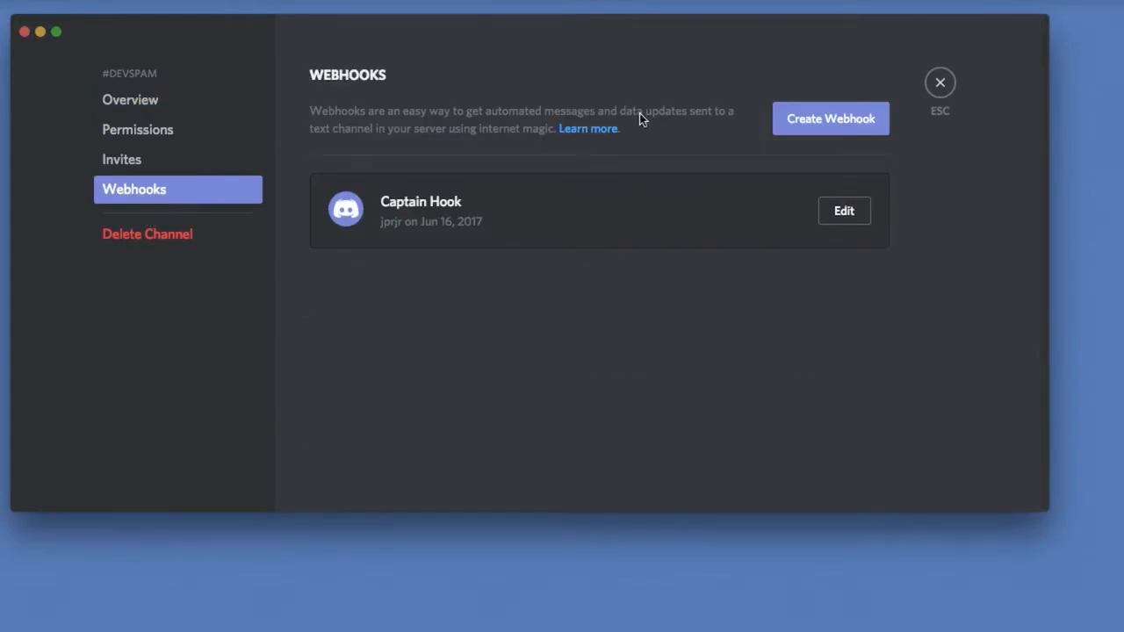
click(799, 130)
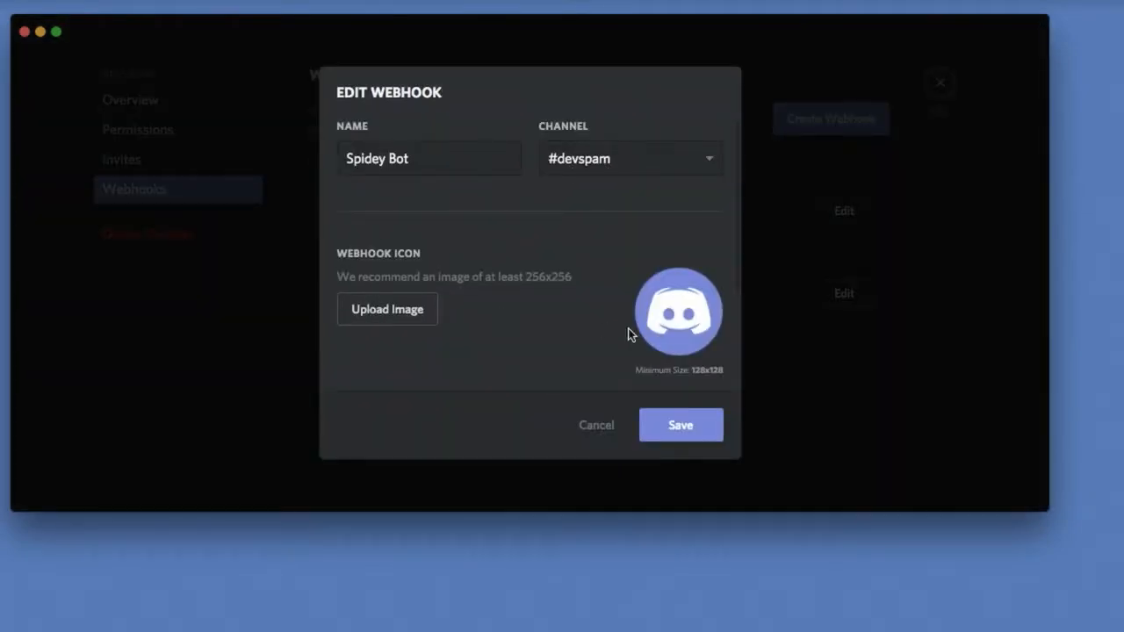
Check the new webhook's channel choices, keep #devspam and the name Spidey Bot, and save it
click(709, 166)
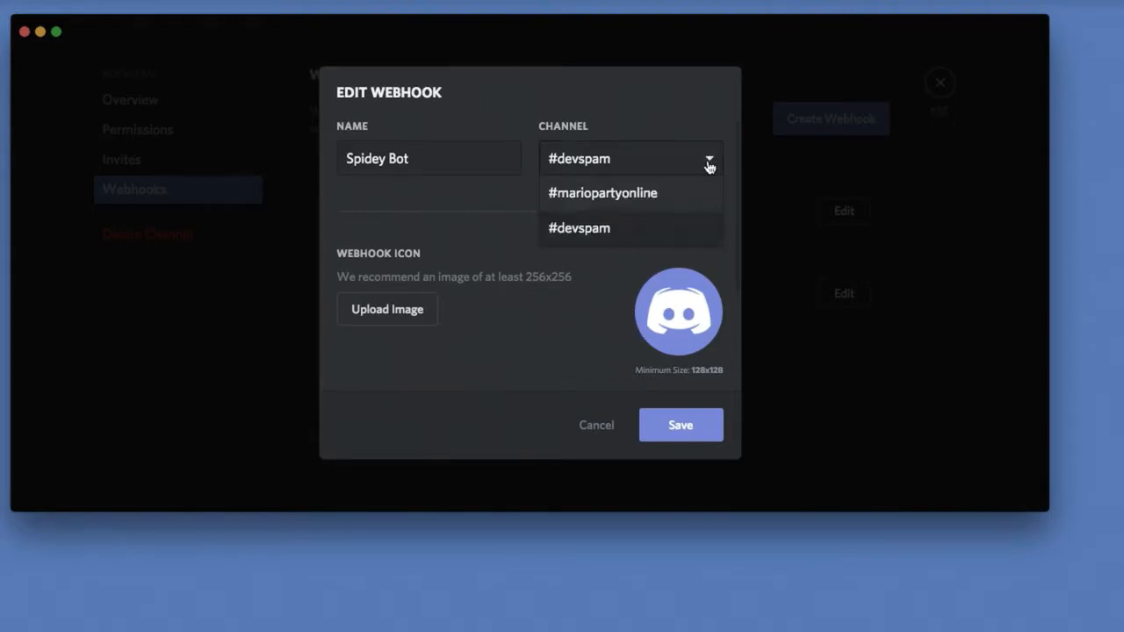
click(702, 165)
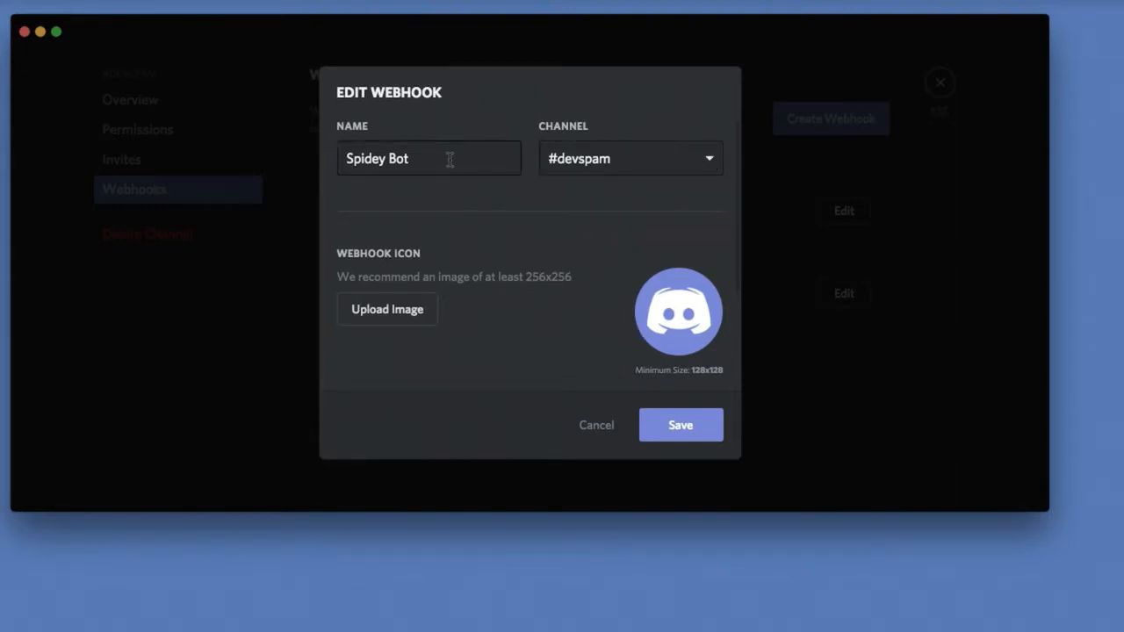
drag(430, 159, 334, 158)
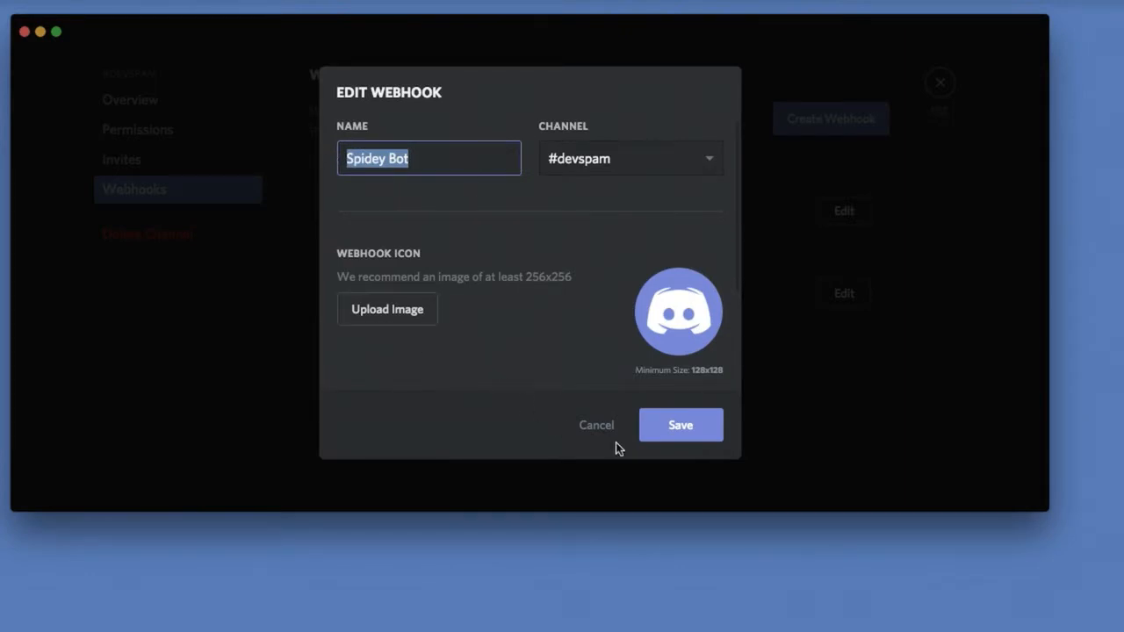
click(643, 450)
mouse_move(424, 330)
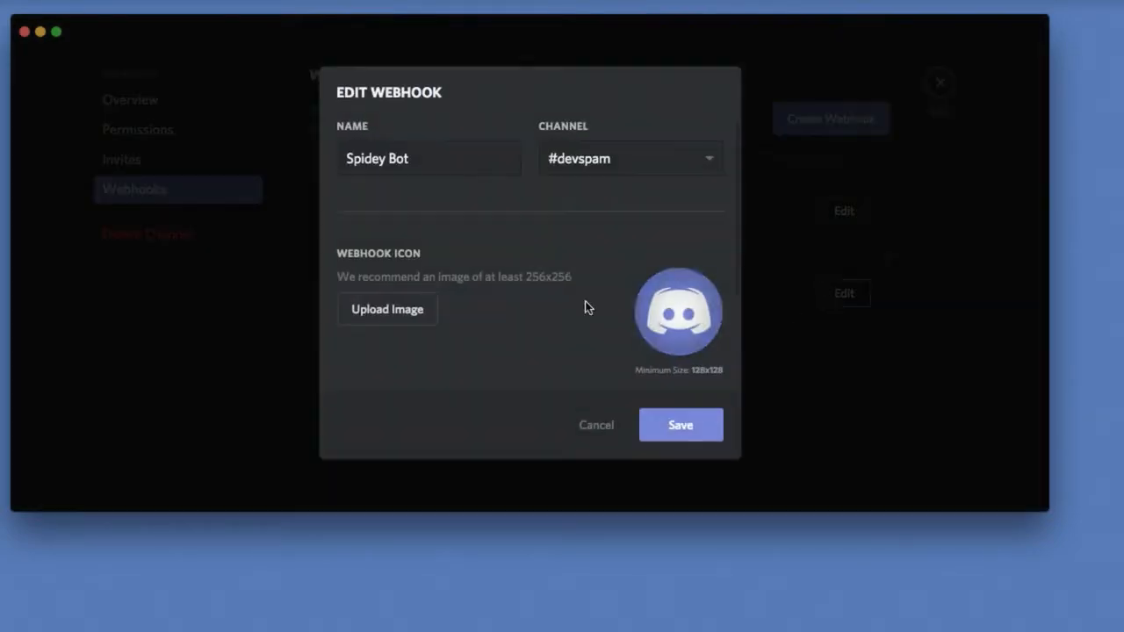
click(694, 428)
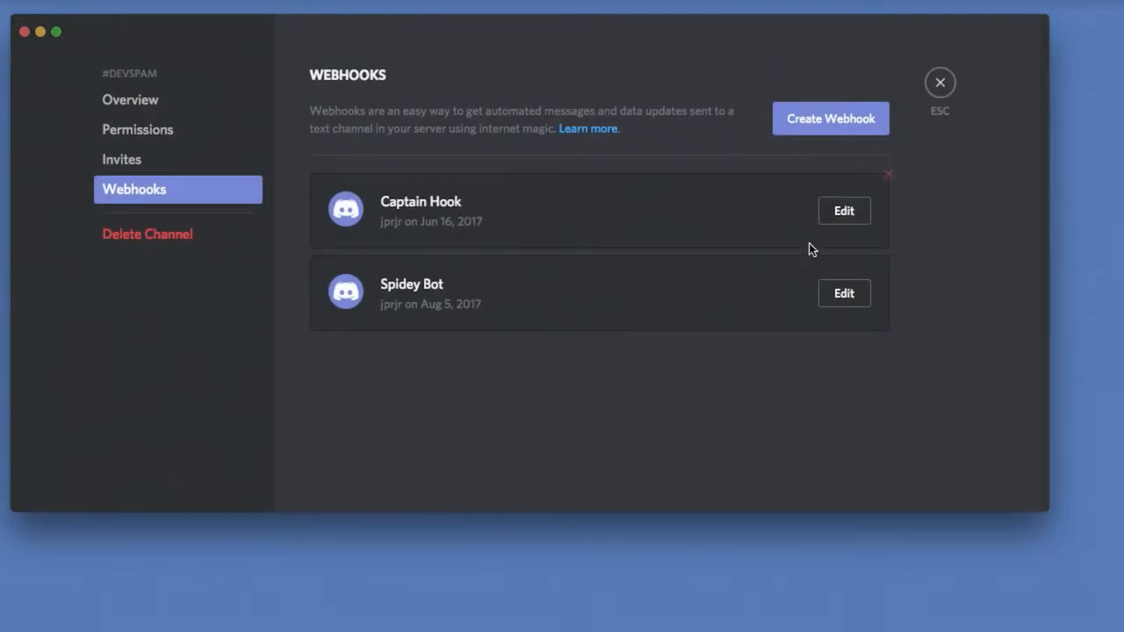
click(845, 217)
scroll(415, 237, down, 3)
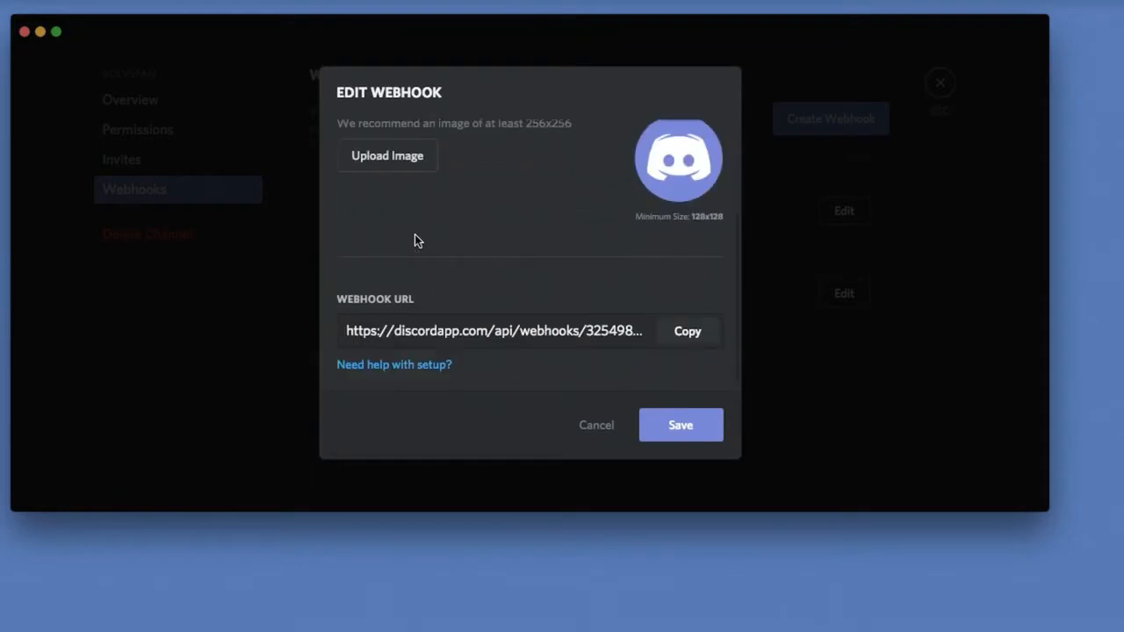
scroll(416, 237, up, 3)
click(577, 441)
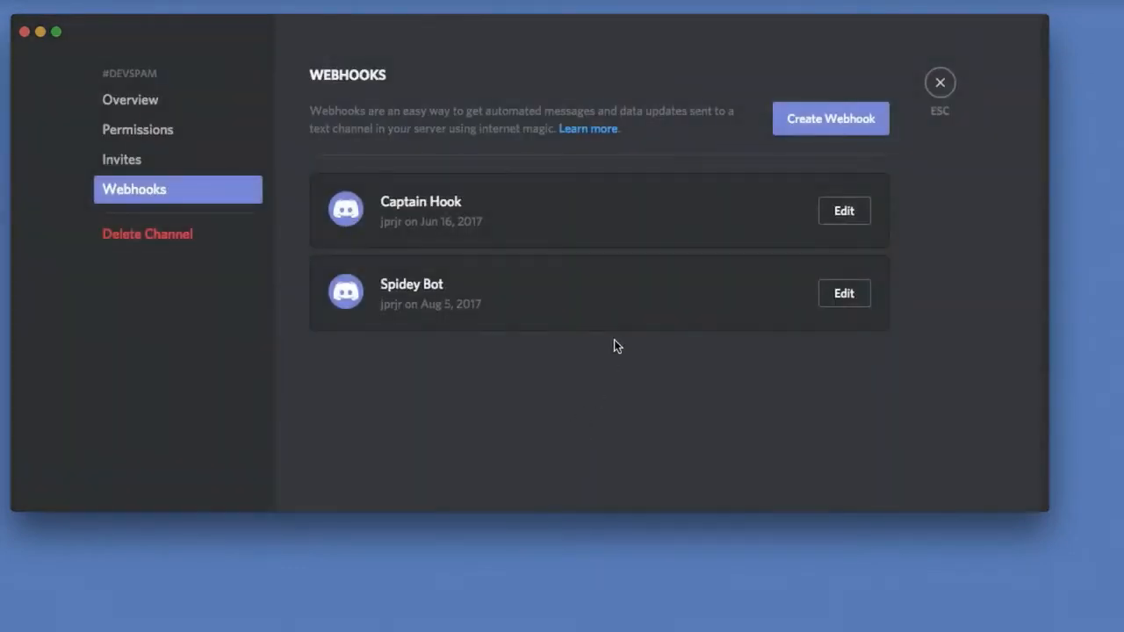
Copy the Spidey Bot webhook's URL and paste it as the new webhook's URL in multistreamer
click(842, 295)
scroll(553, 274, down, 3)
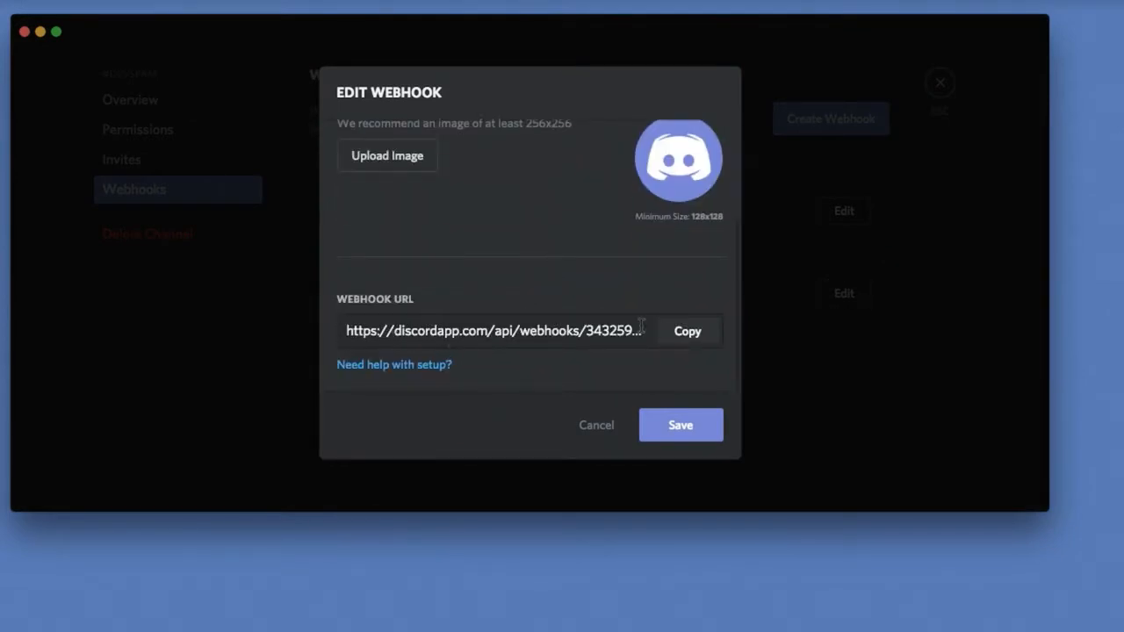
click(672, 334)
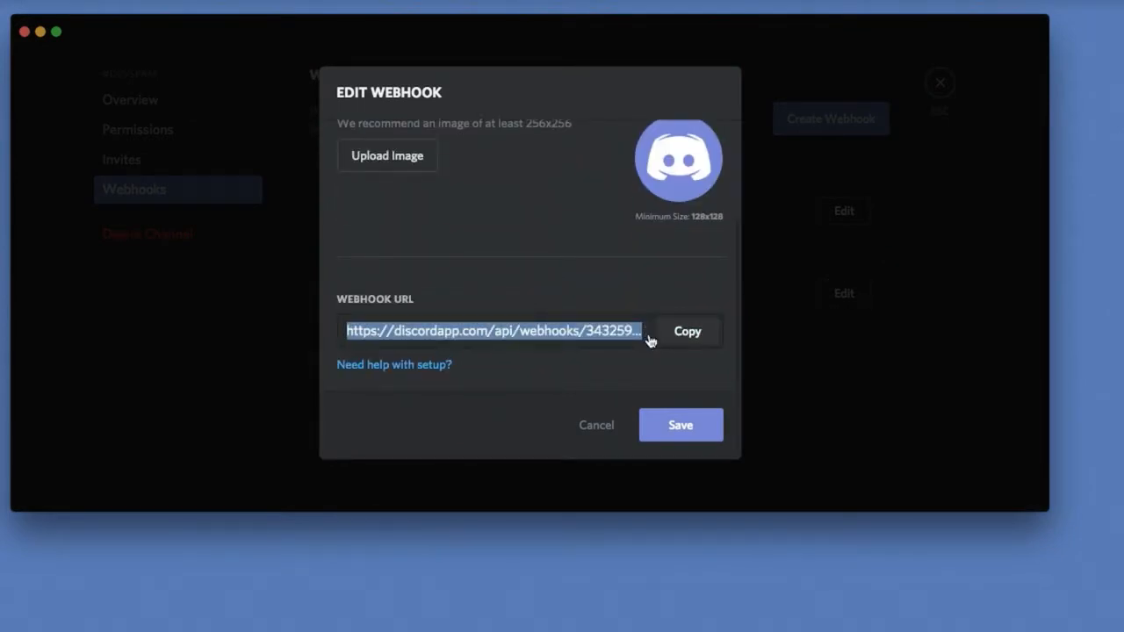
key(ctrl+Right)
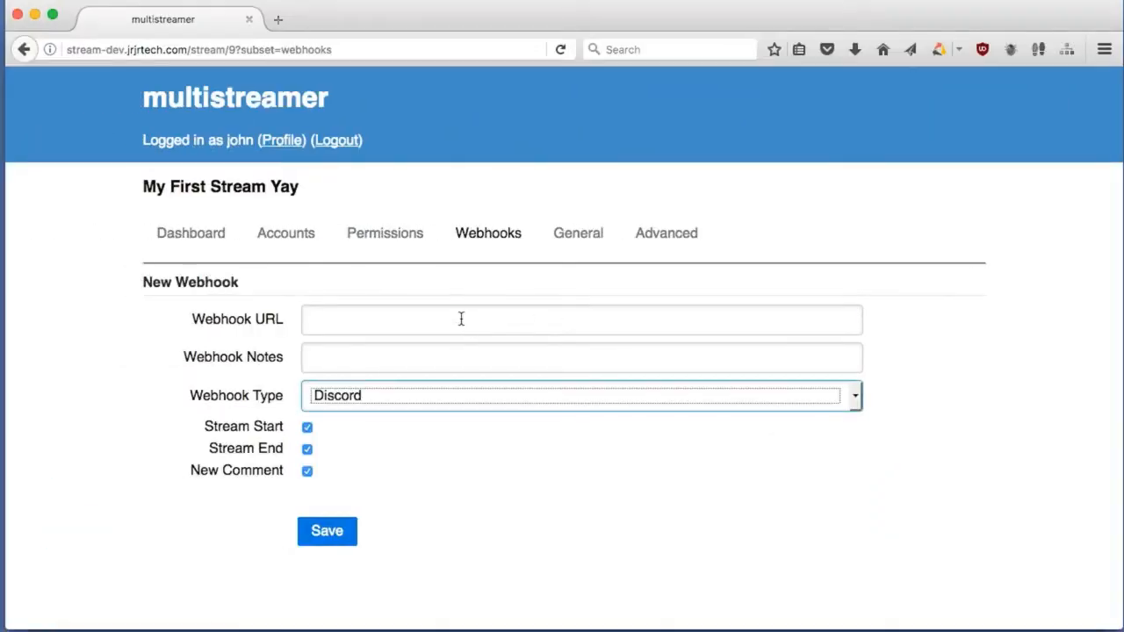
click(462, 319)
key(super+v)
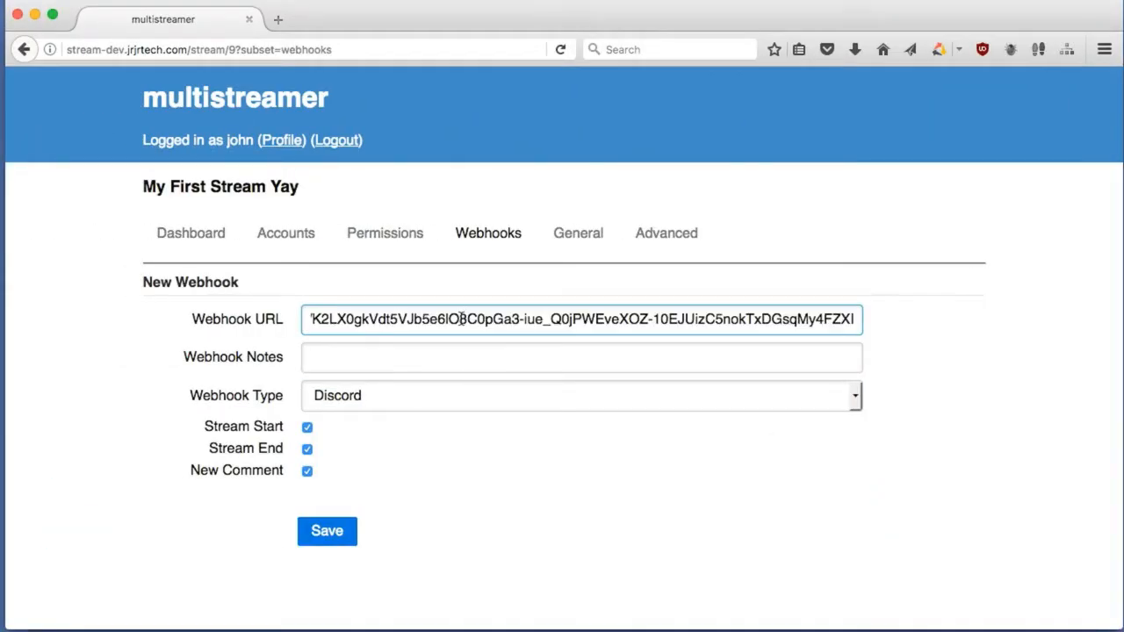
Enter "My Server, #devspam channel" as the webhook notes and save the new Discord webhook
click(403, 349)
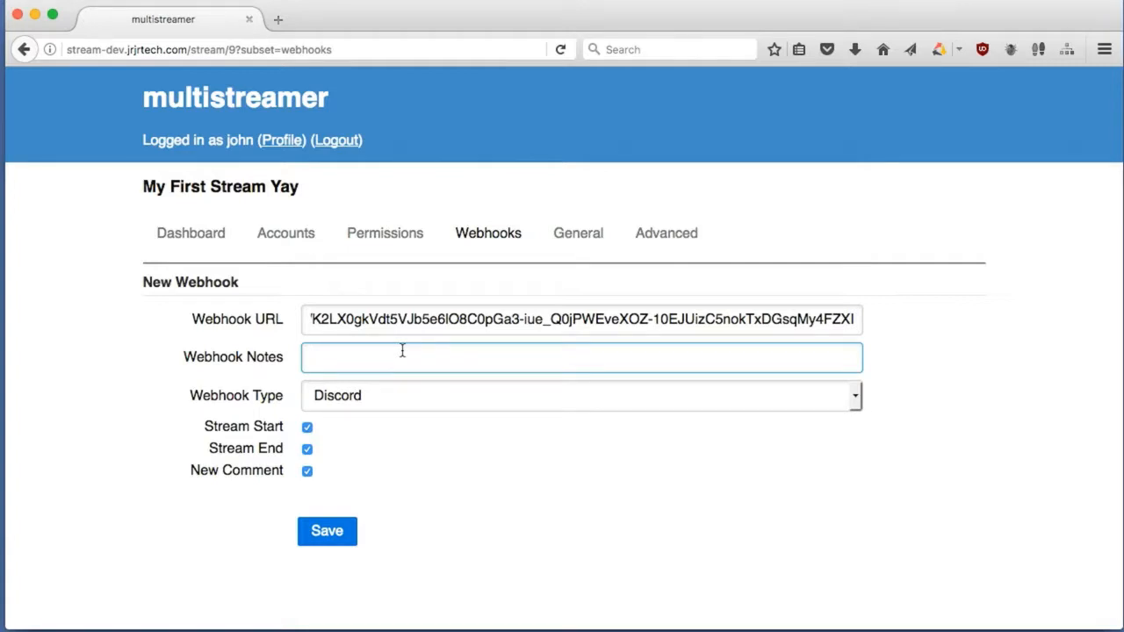
text(My Server, #devspam channel)
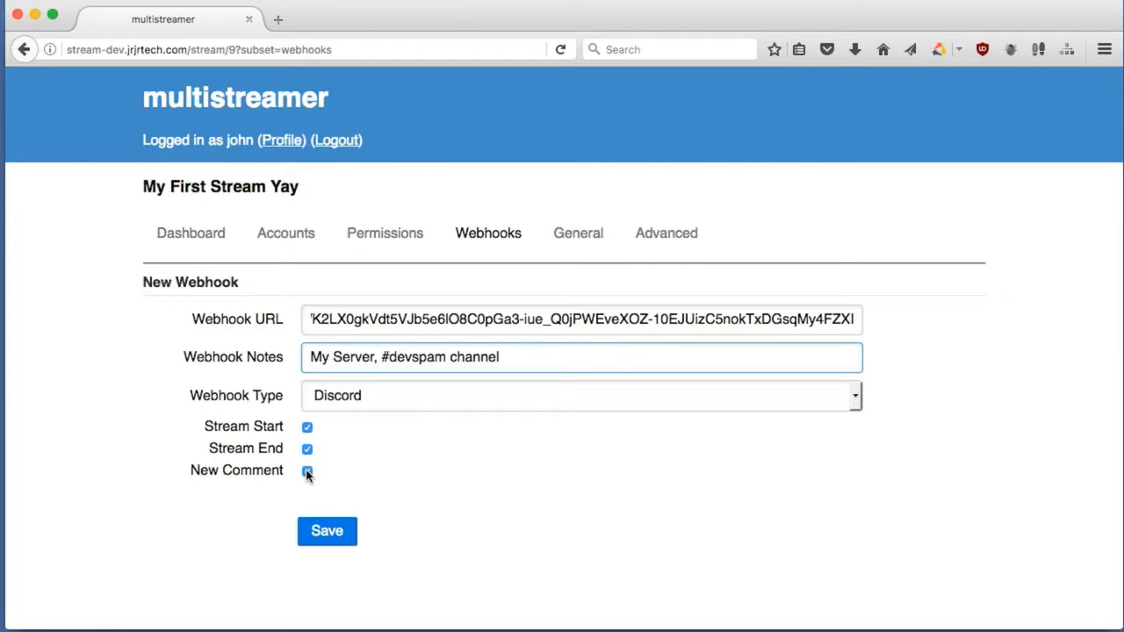
click(327, 532)
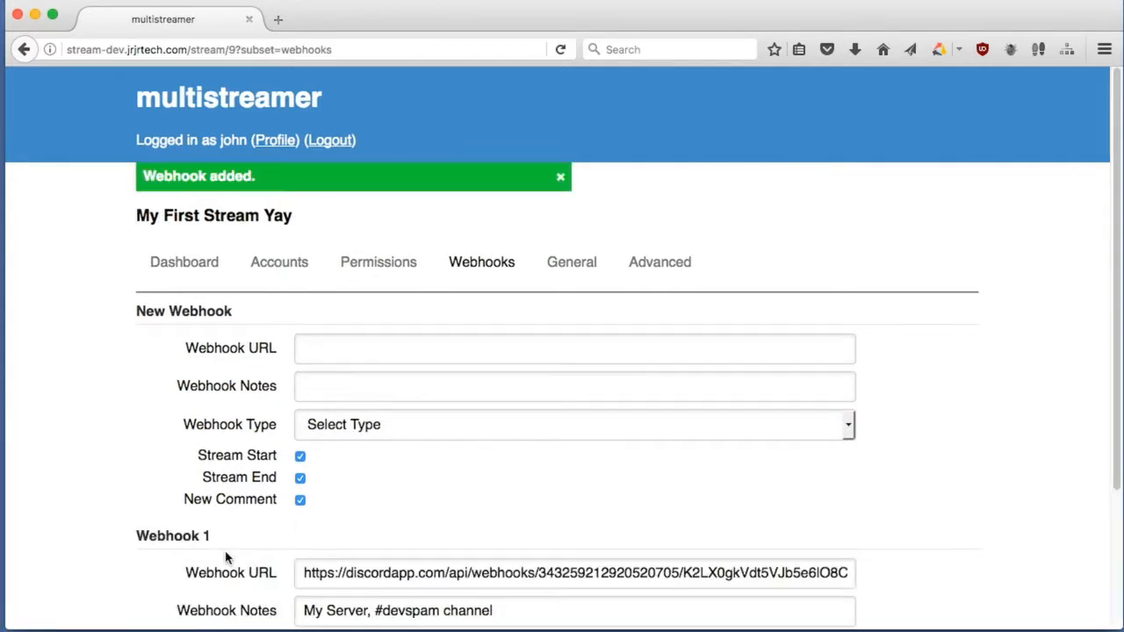
Examine the saved Webhook 1 entry with its URL, notes, type and event options, and the blank New Webhook form
scroll(160, 474, down, 4)
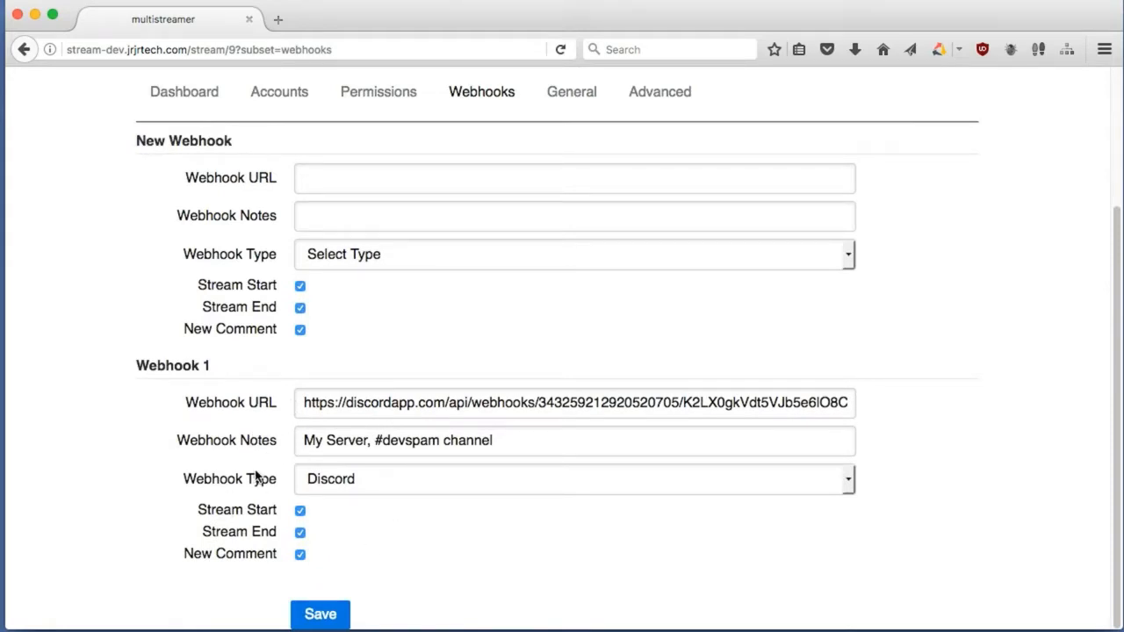
double_click(513, 395)
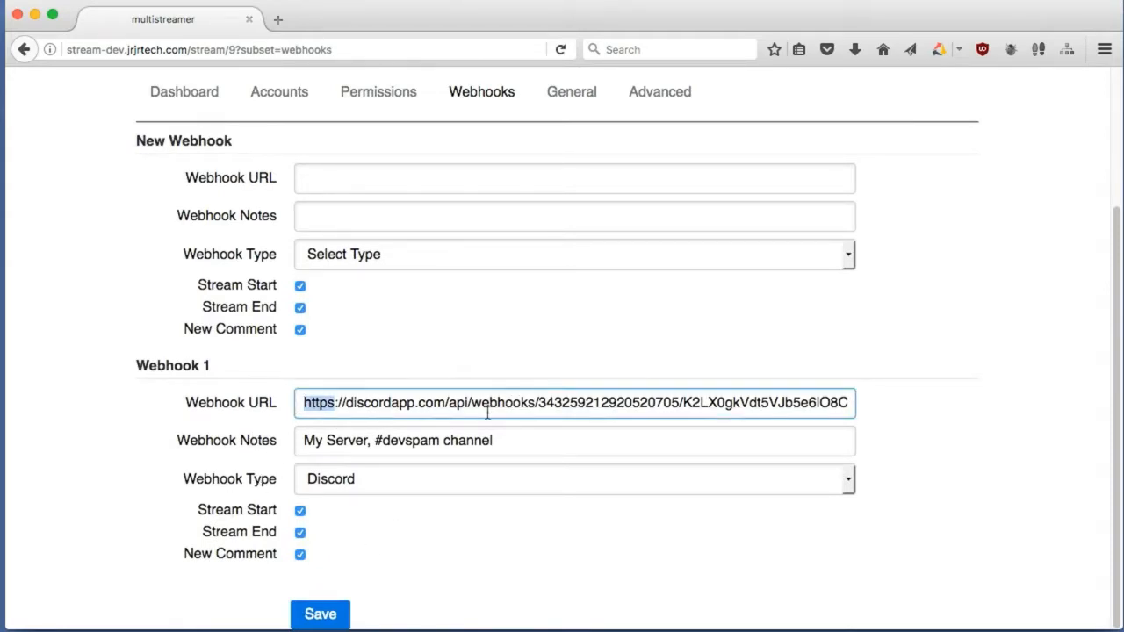
click(488, 409)
double_click(484, 407)
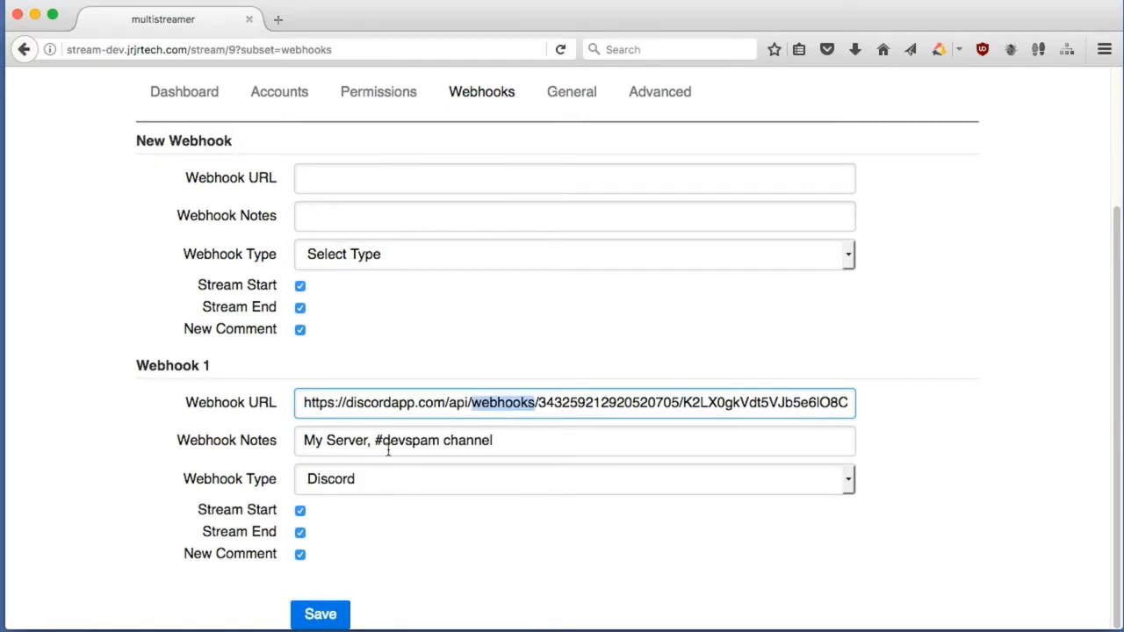
scroll(125, 407, up, 4)
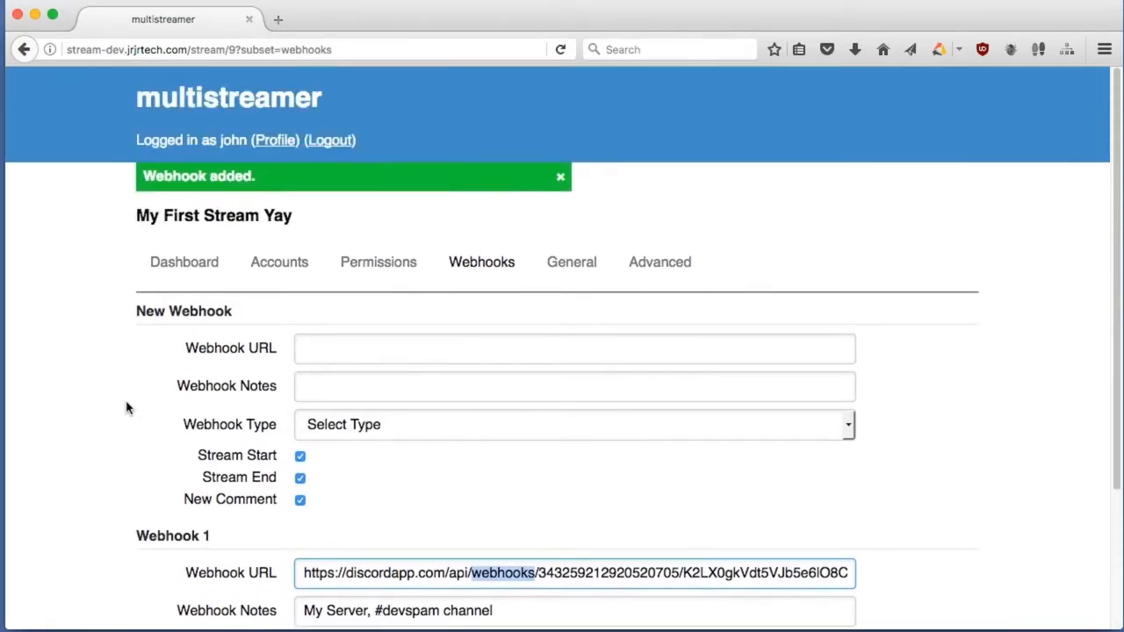
scroll(125, 408, down, 3)
scroll(125, 407, up, 3)
scroll(126, 408, down, 4)
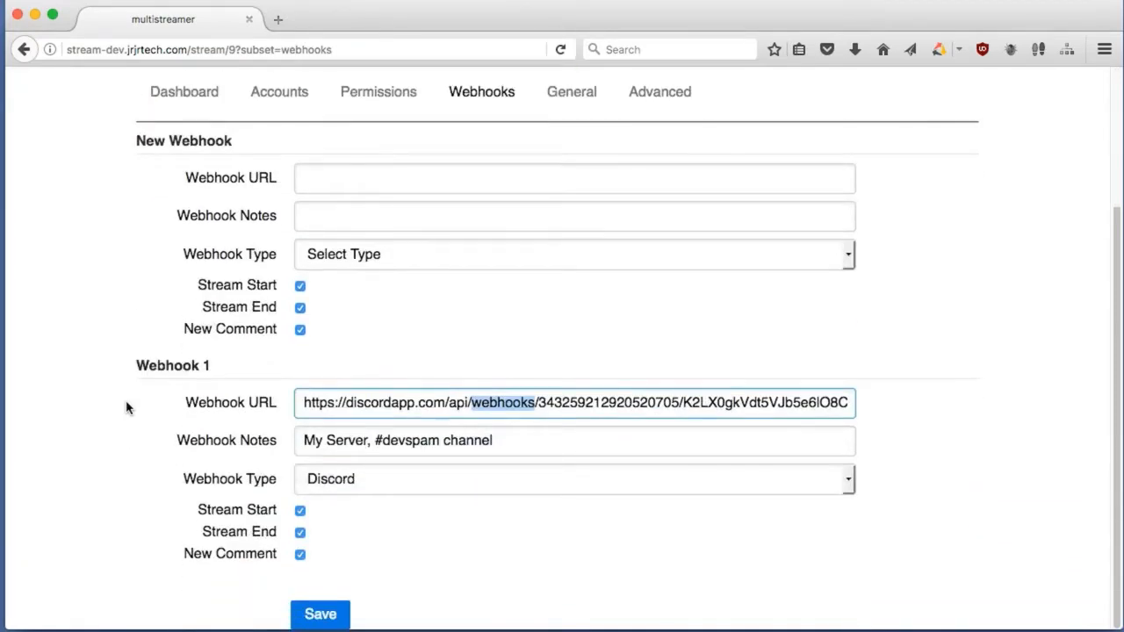
scroll(126, 407, up, 4)
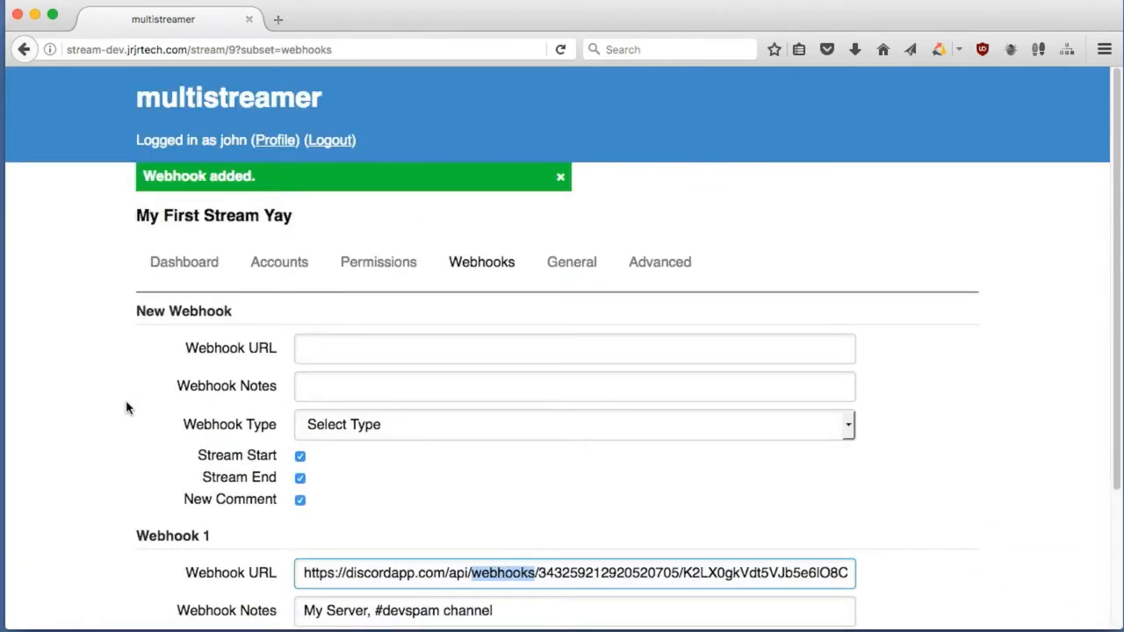
Switch to Discord, leave the Spidey Bot webhook unedited and return to the devspam channel
key(ctrl+Right)
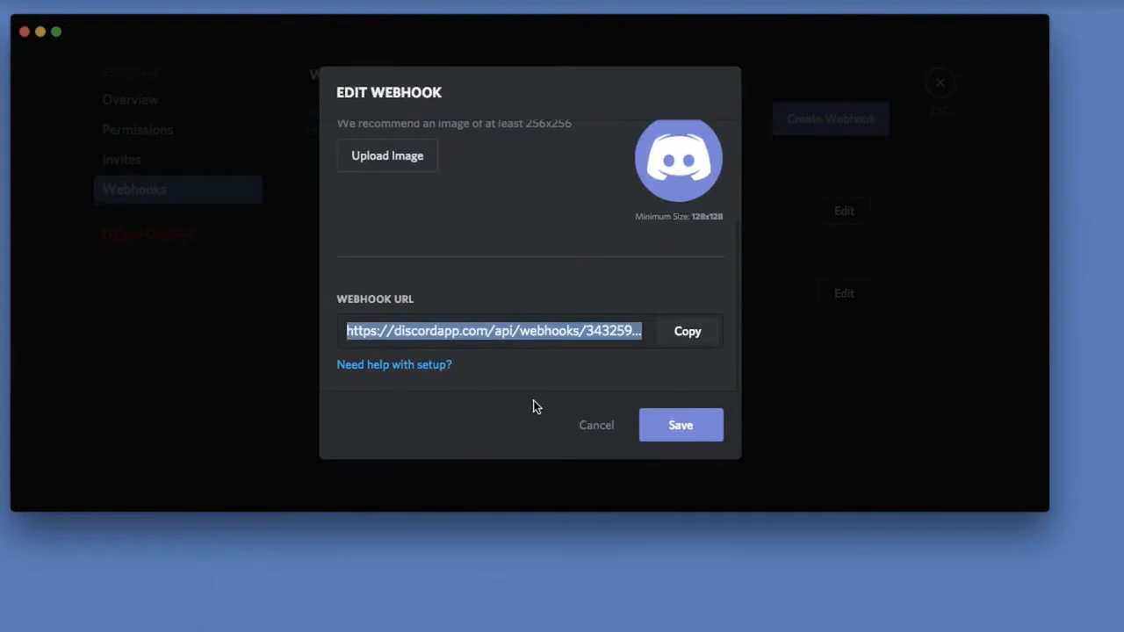
click(584, 429)
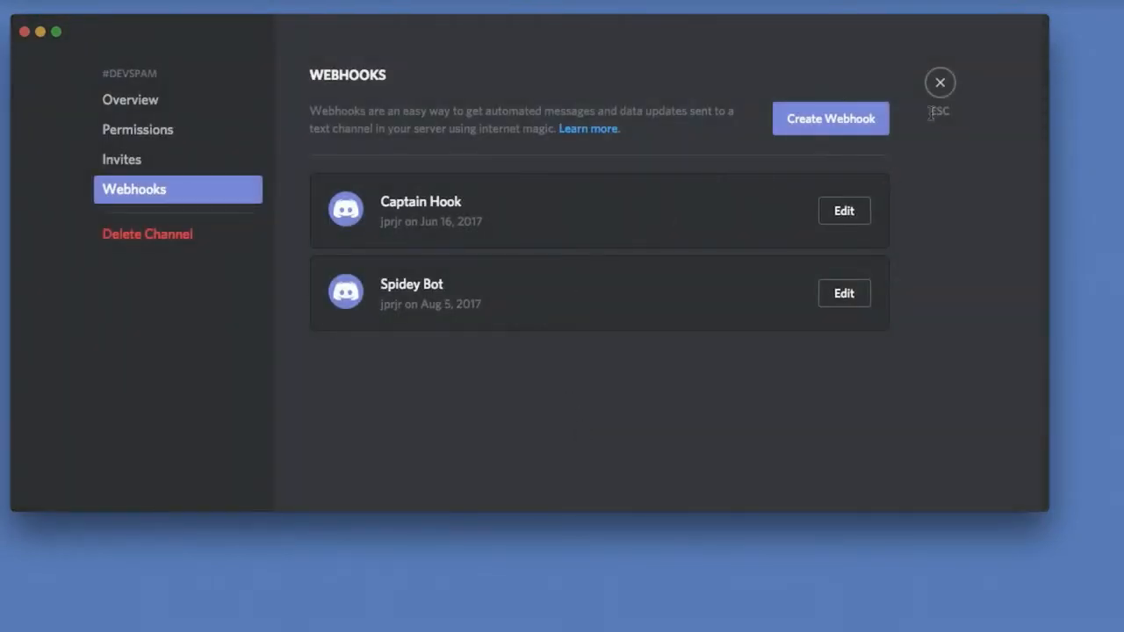
click(940, 84)
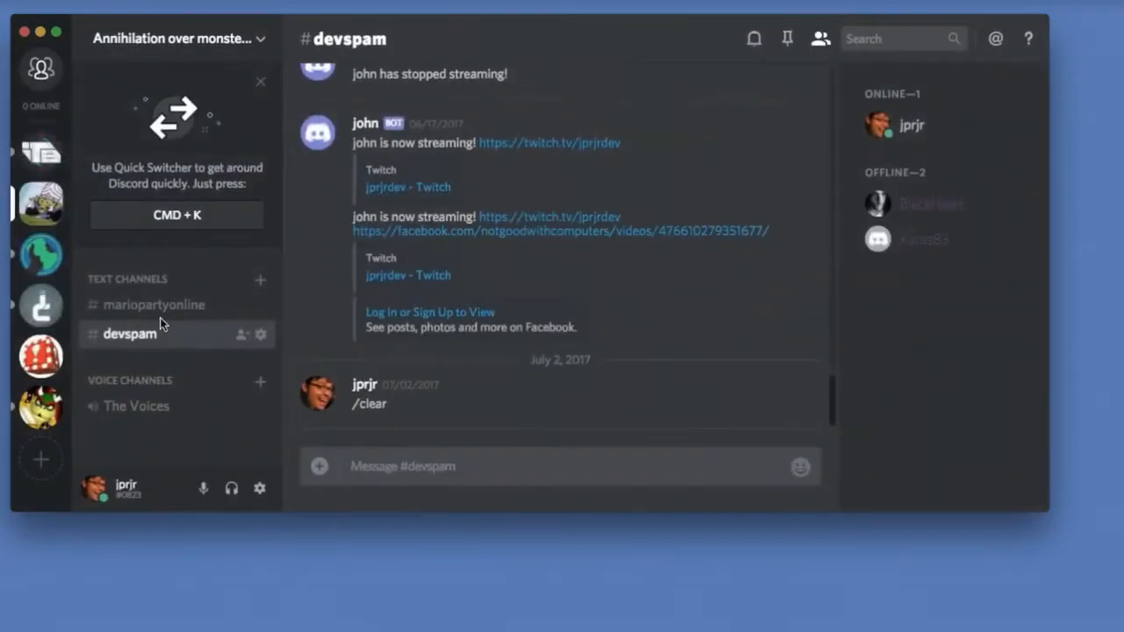
Switch to OBS, select Scene 1 and start streaming
key(ctrl+Left)
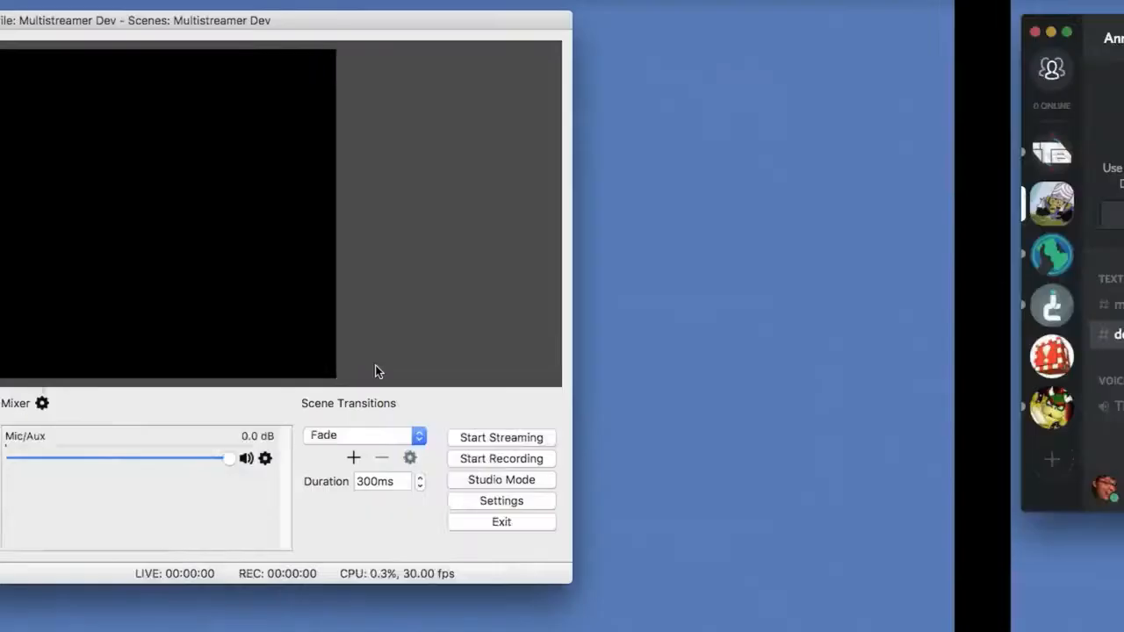
click(195, 435)
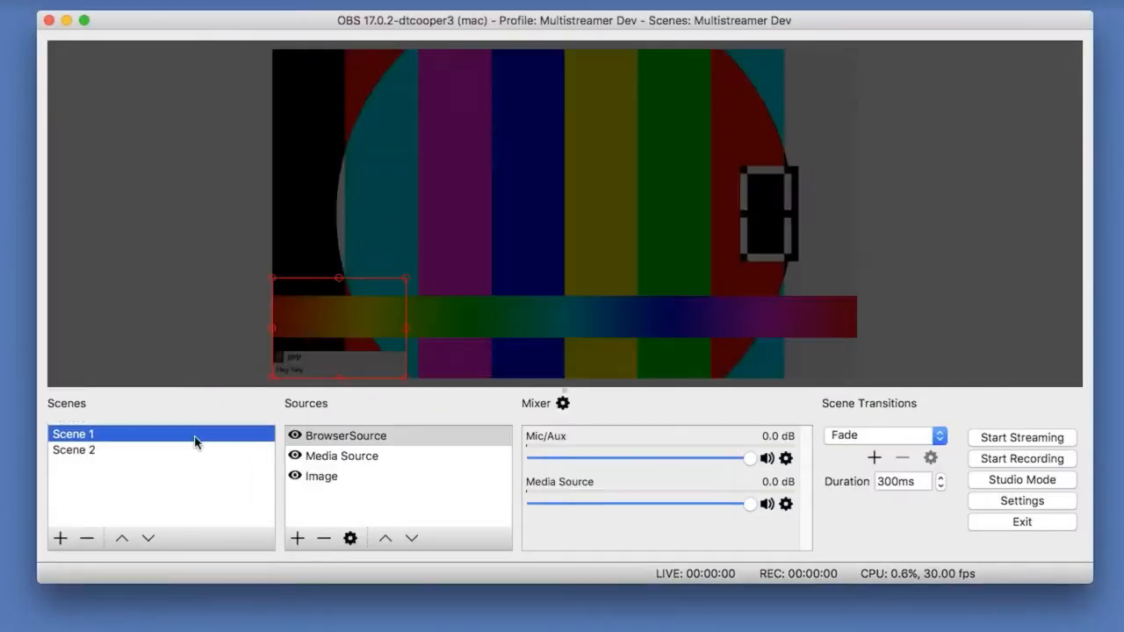
click(1061, 435)
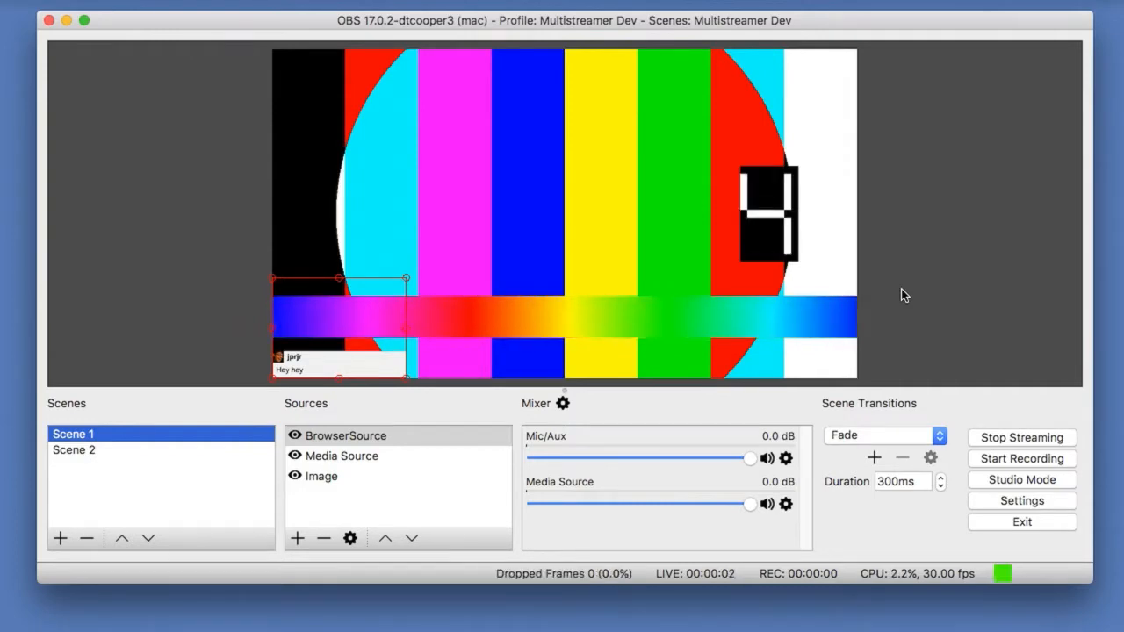
Take My First Stream Yay live from its multistreamer dashboard and check the stream announcement in Discord's devspam channel
key(ctrl+Left)
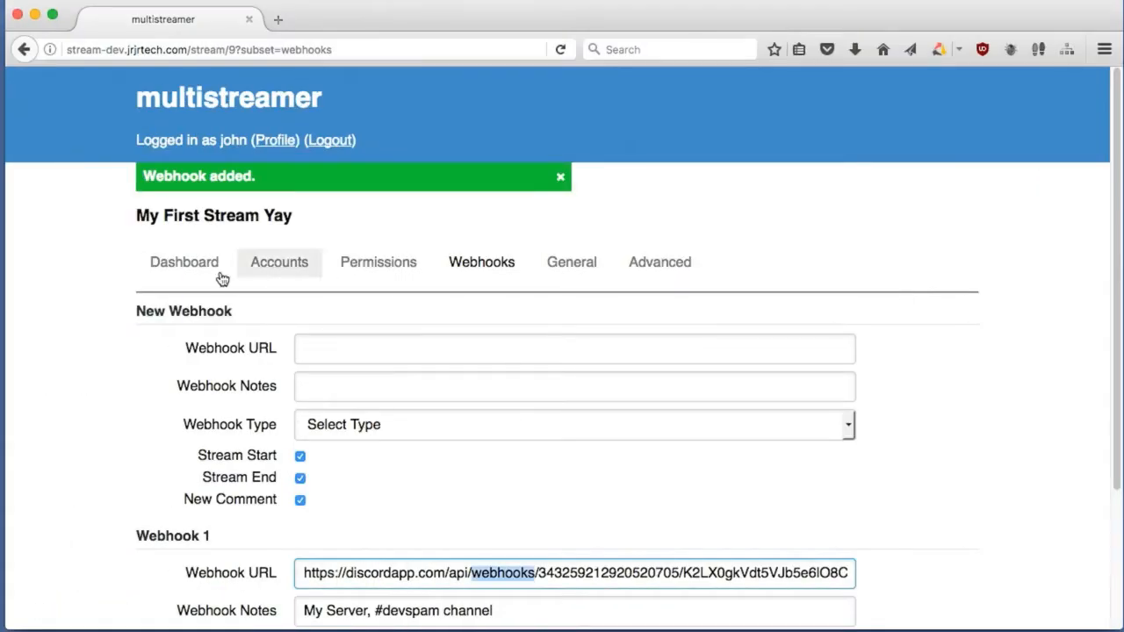
click(185, 266)
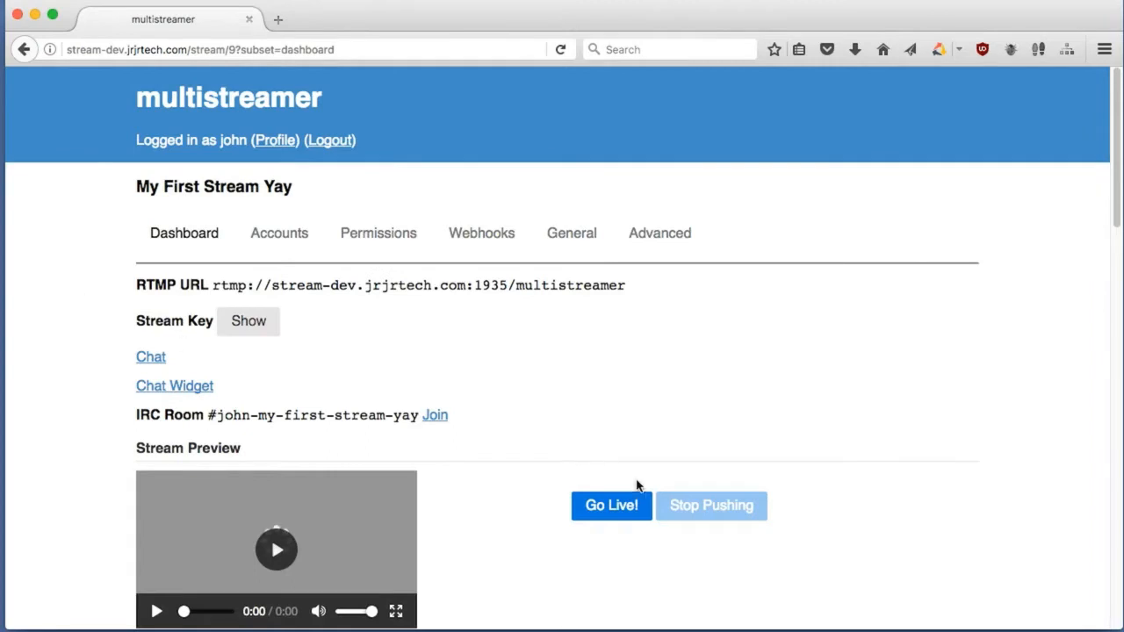
click(612, 508)
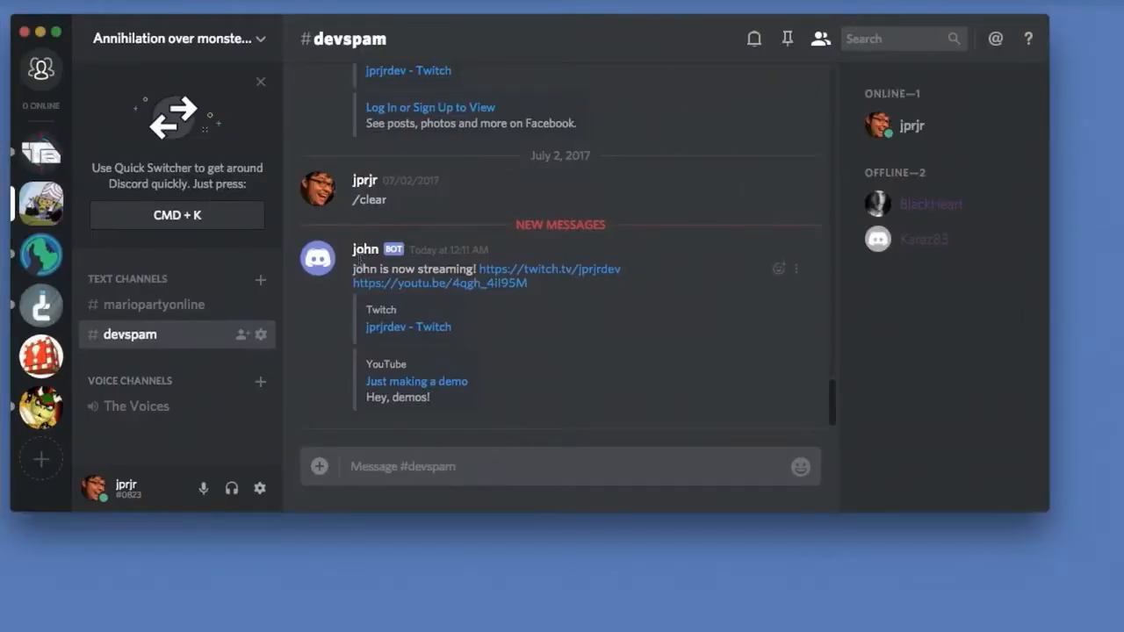
double_click(360, 269)
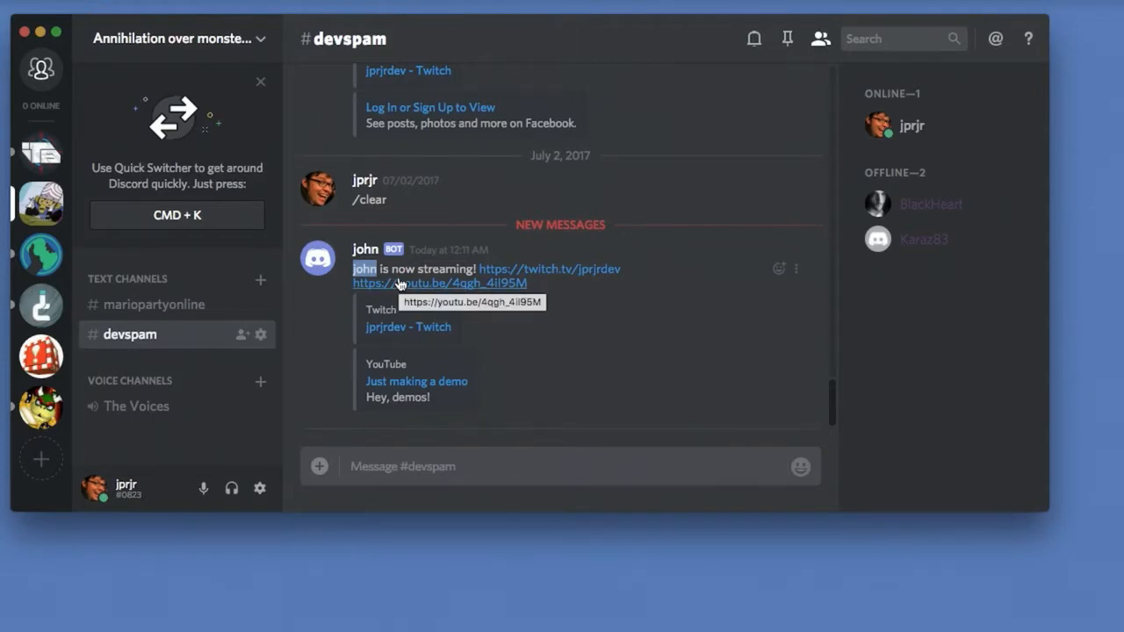
Check the Twitch chat comment relayed to Discord's devspam channel and return to the multistreamer dashboard in the browser
key(super+Tab)
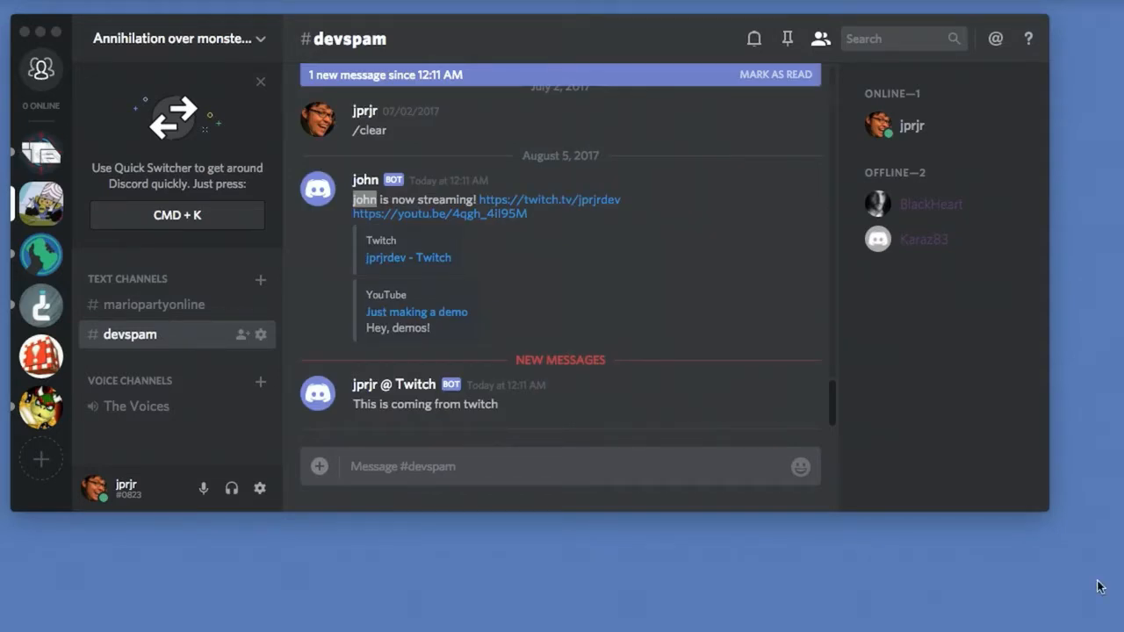
click(552, 471)
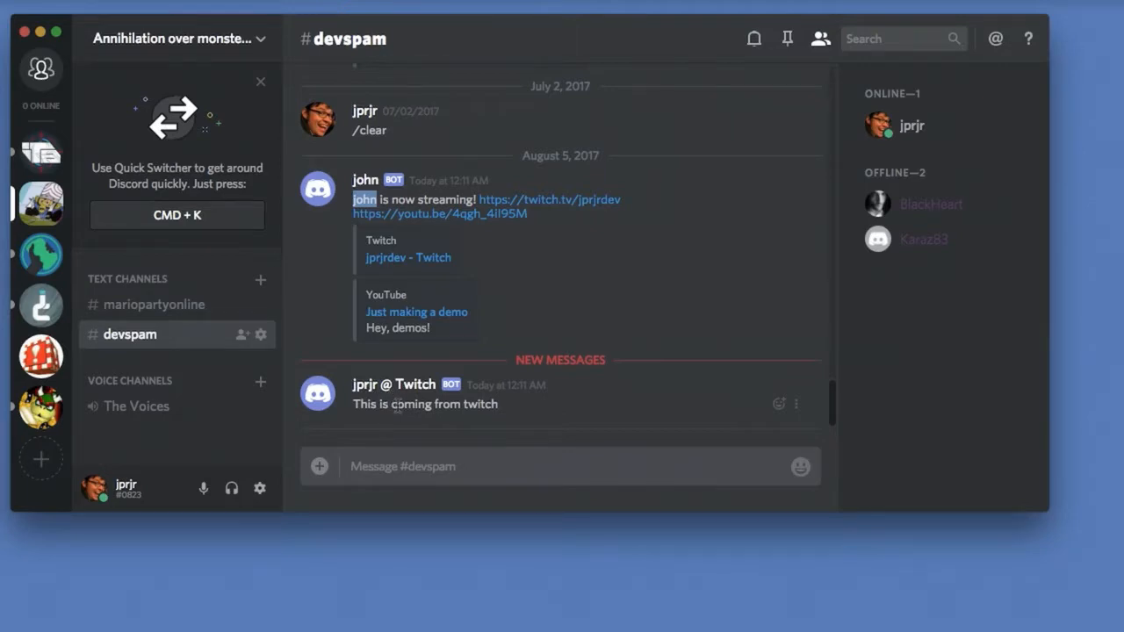
click(1123, 158)
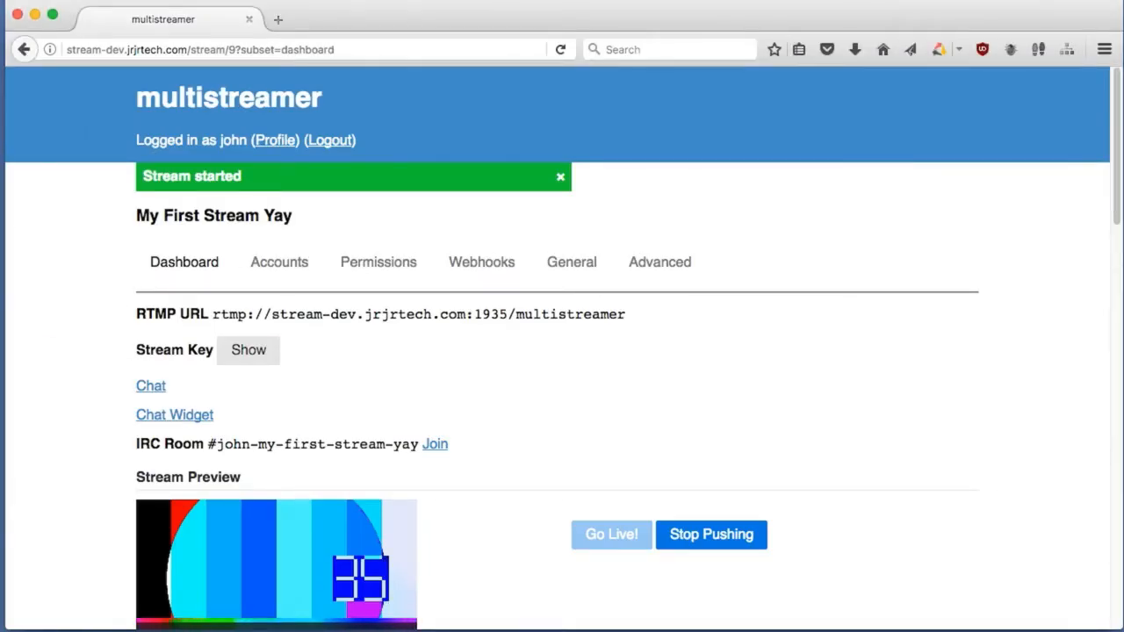
Stop pushing My First Stream Yay and check the end-of-stream announcement in Discord's devspam channel
click(681, 534)
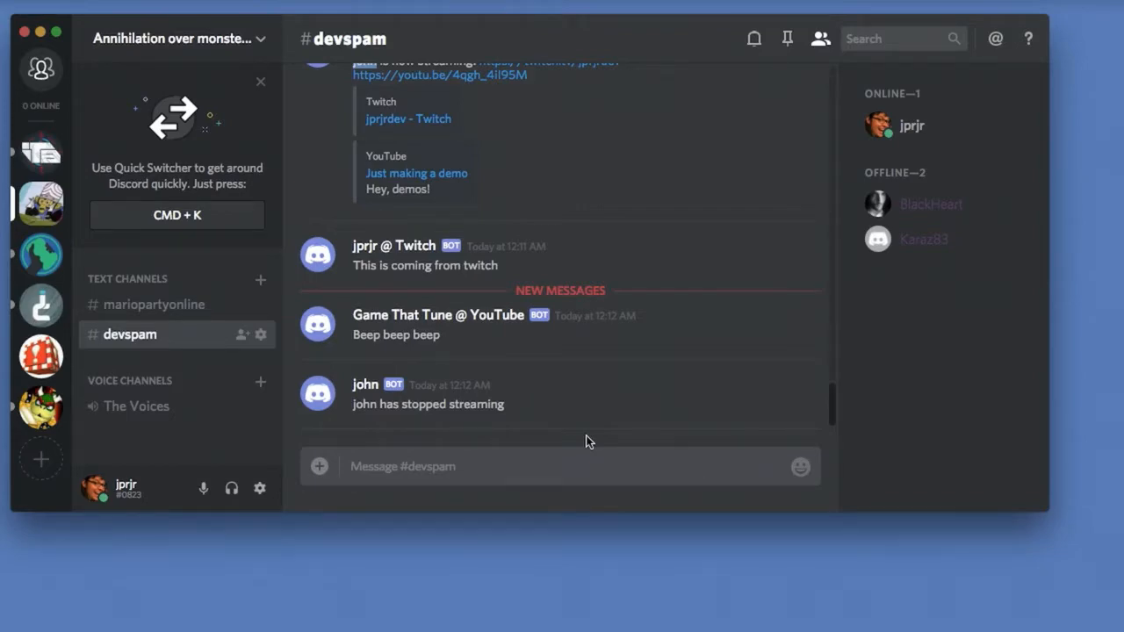
key(ctrl+Left)
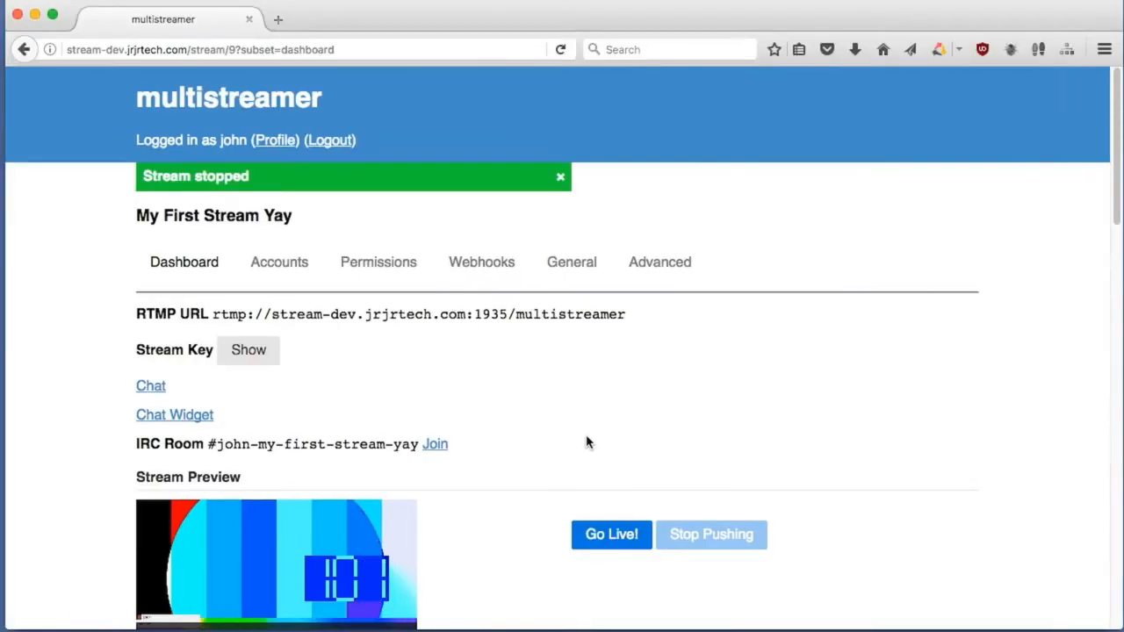
Examine the available types for Webhook 1 in the stream's webhook settings, leaving it set to Discord
click(509, 265)
scroll(246, 329, down, 3)
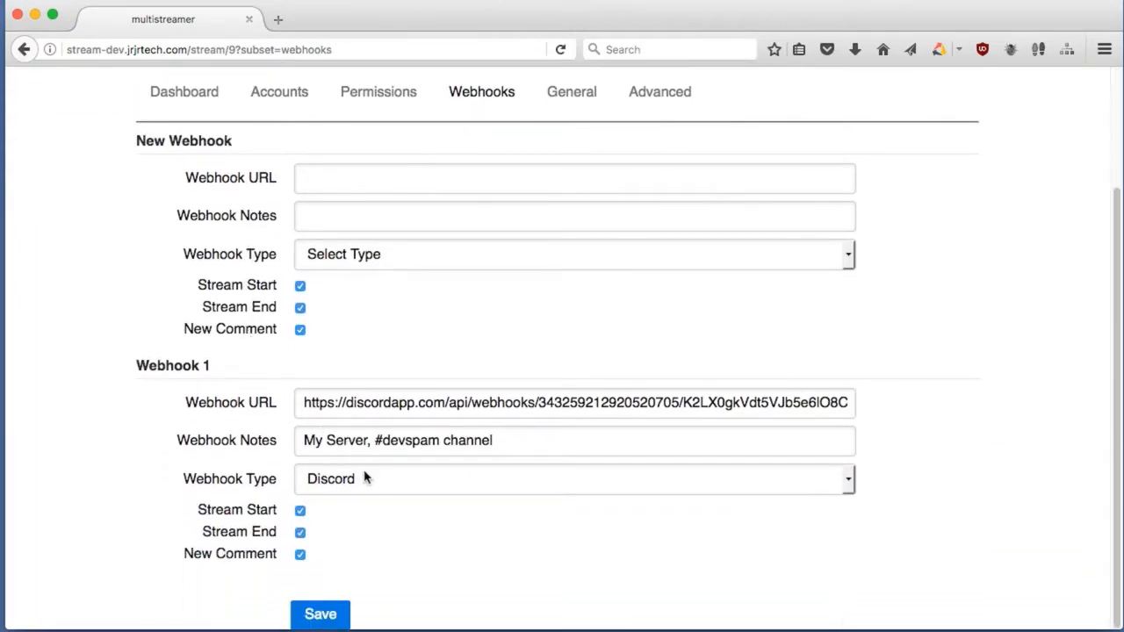
click(367, 482)
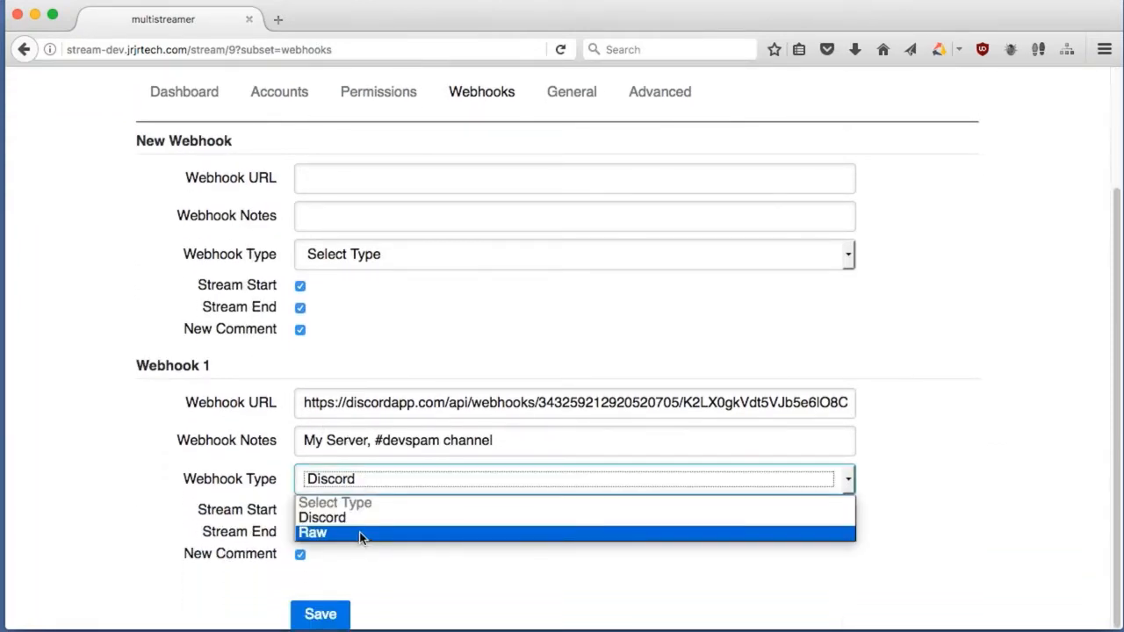
click(247, 448)
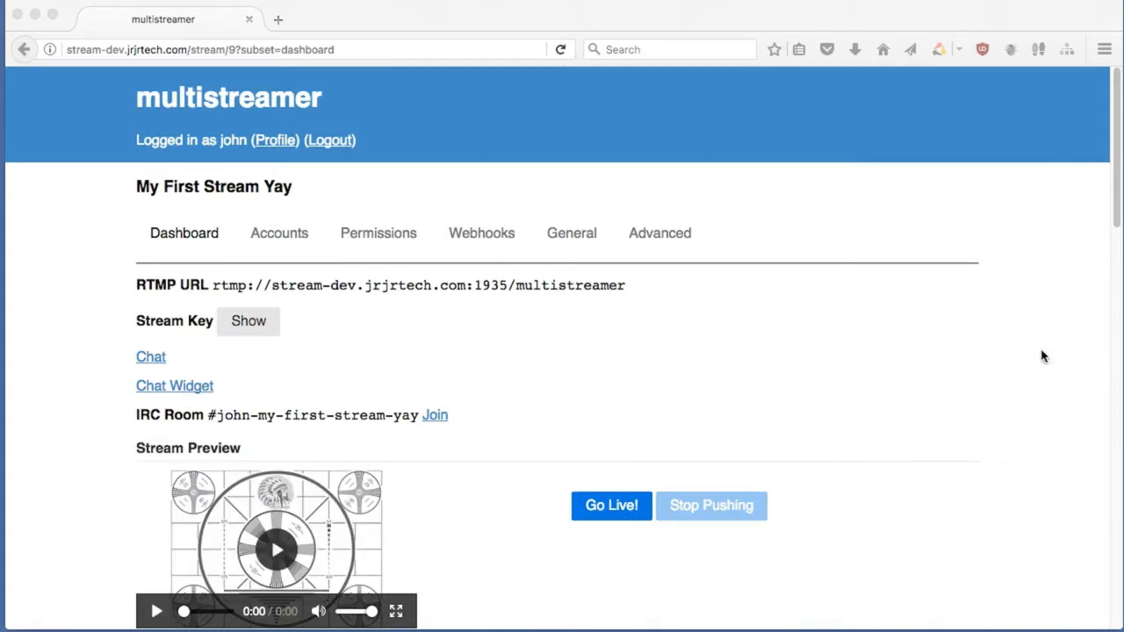
Examine the chat and metadata permission choices offered for the test user on My First Stream Yay
click(357, 231)
click(356, 231)
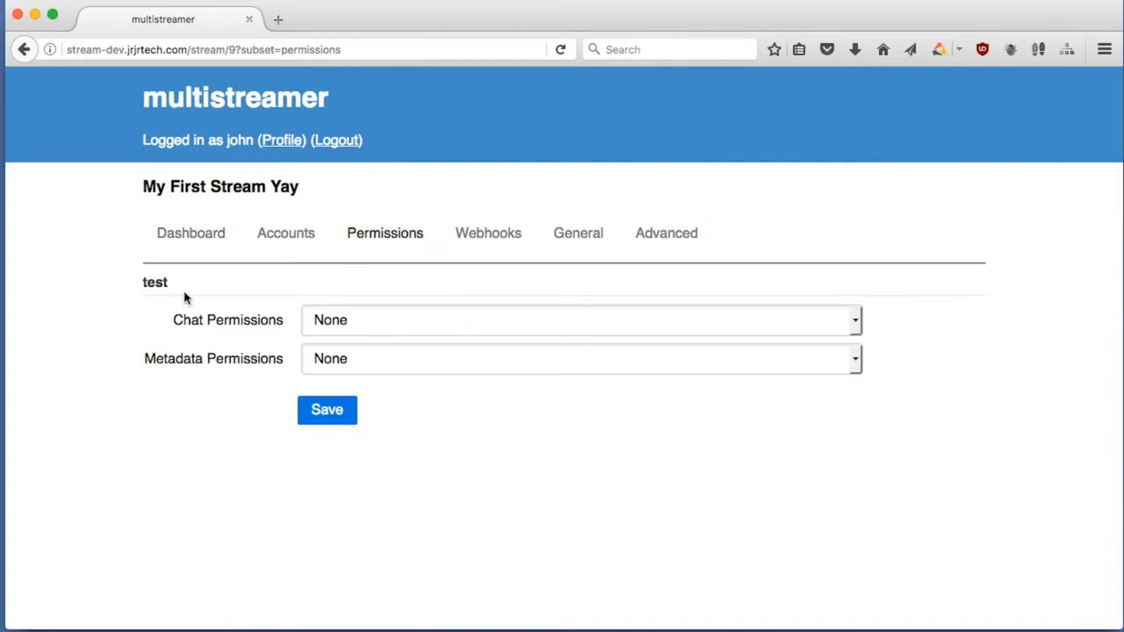
click(376, 331)
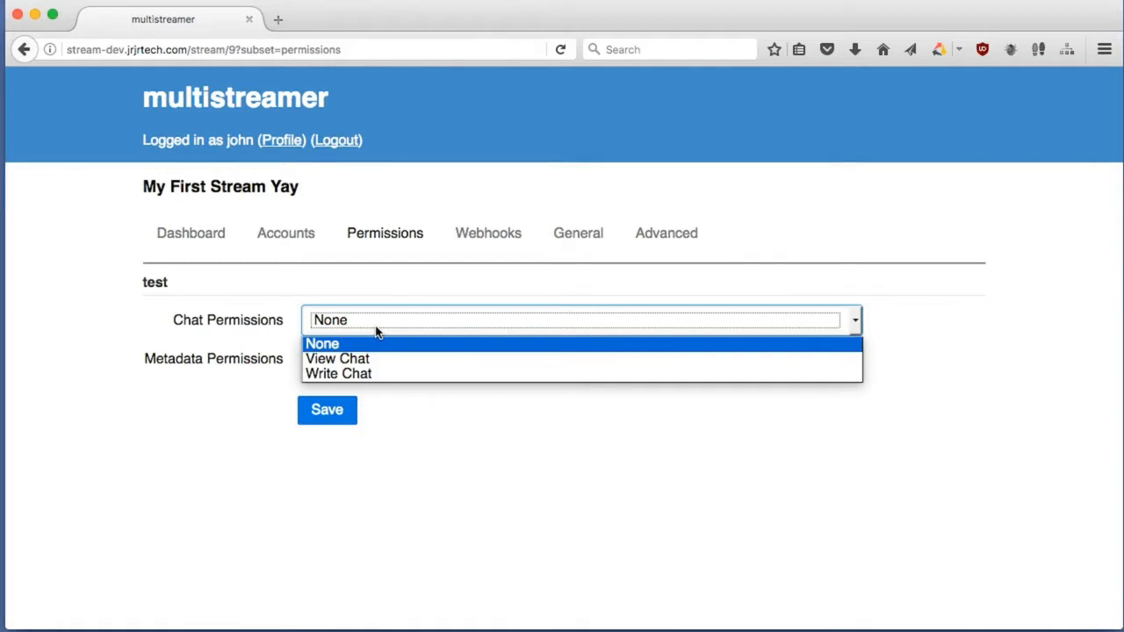
click(376, 331)
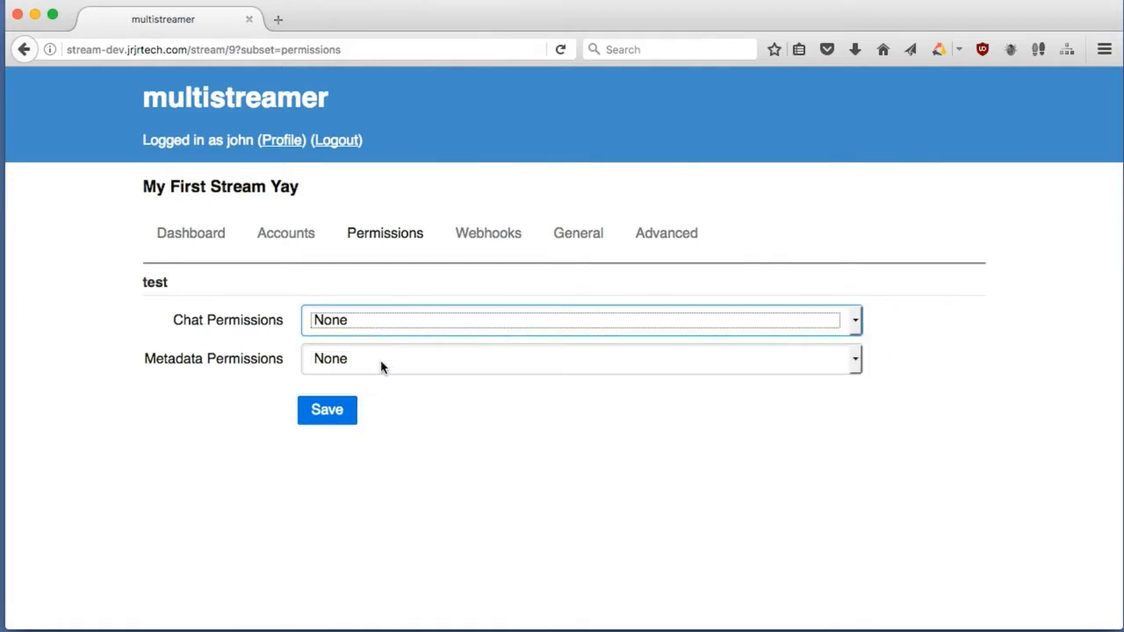
click(382, 367)
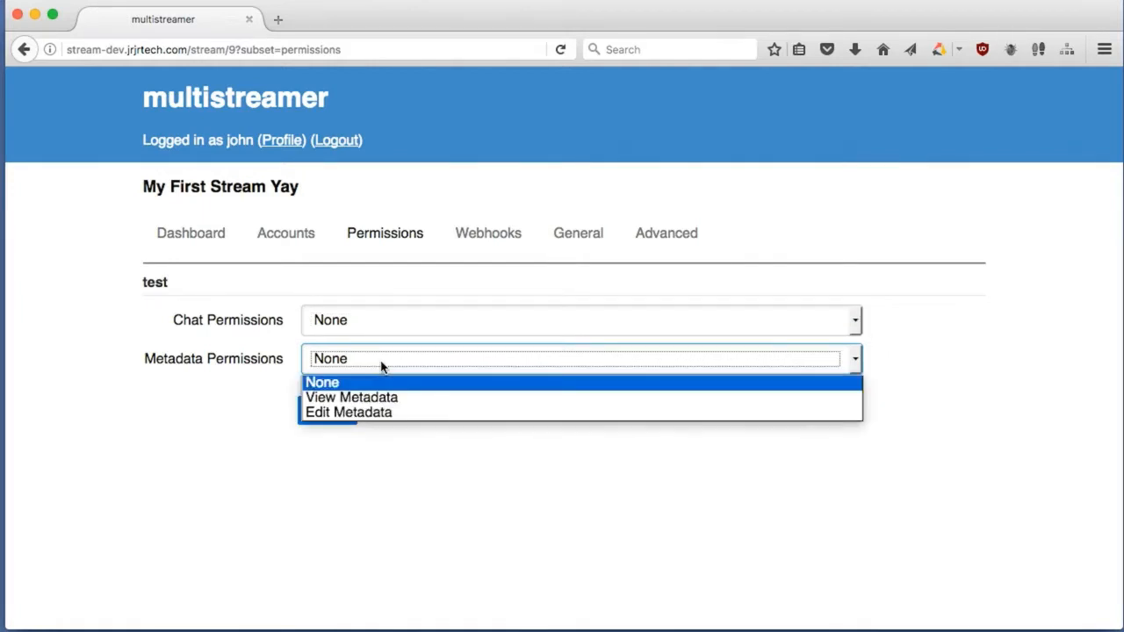
click(381, 367)
click(381, 367)
click(378, 376)
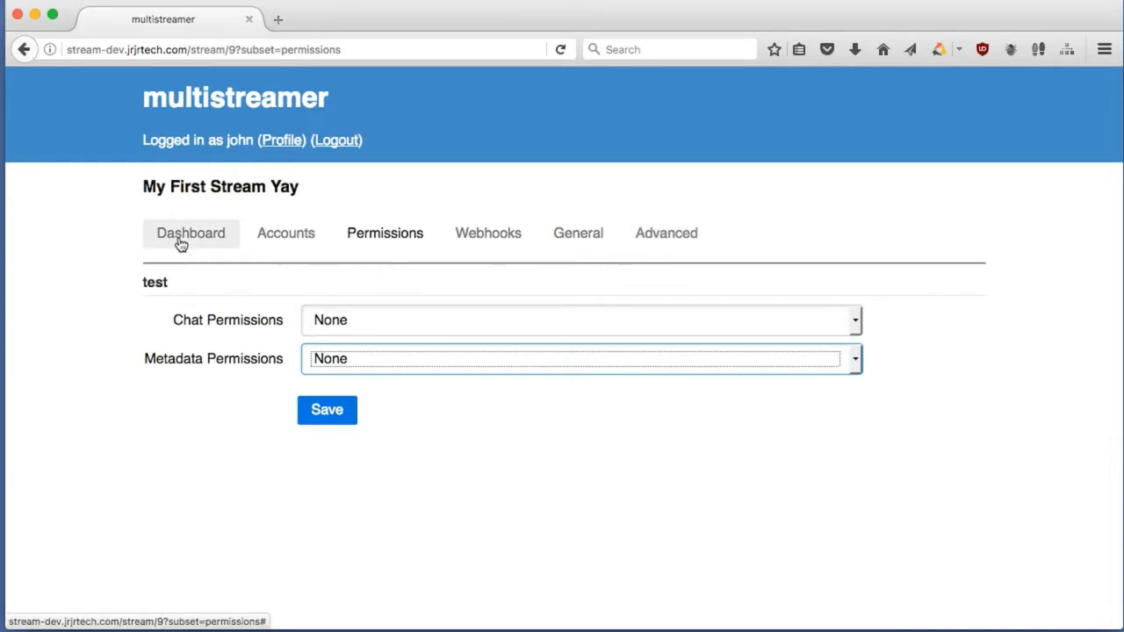
Give the test user the View Chat permission on My First Stream Yay and save it
click(381, 325)
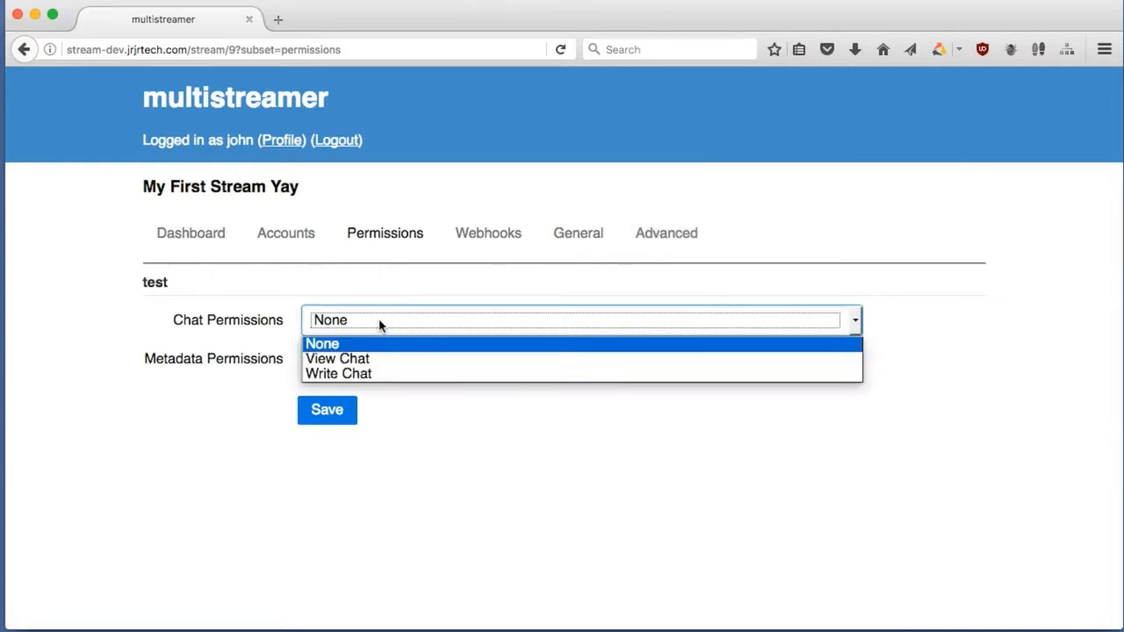
click(376, 359)
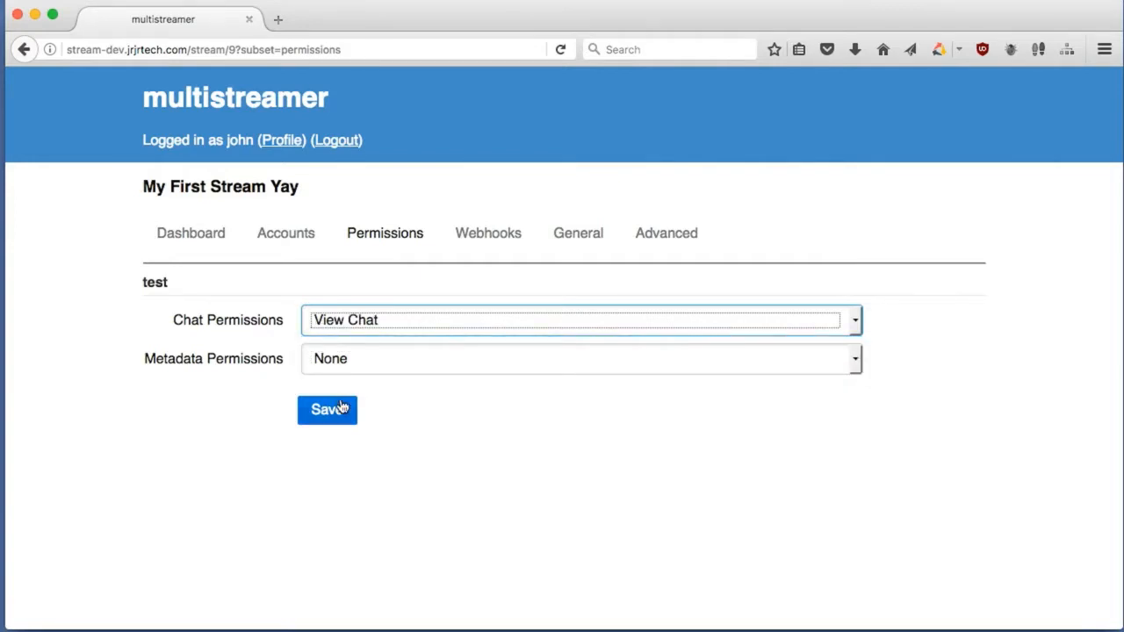
click(340, 406)
Review the links listed under My First Stream Yay on the multistreamer home page and open the stream's dashboard
click(234, 99)
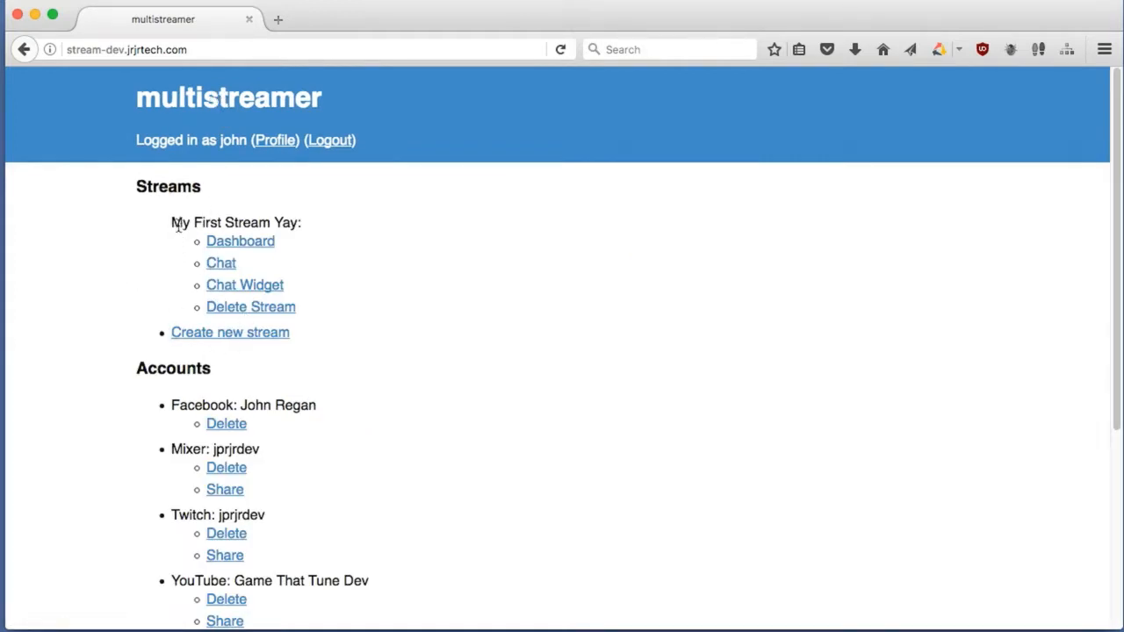
drag(180, 225, 258, 225)
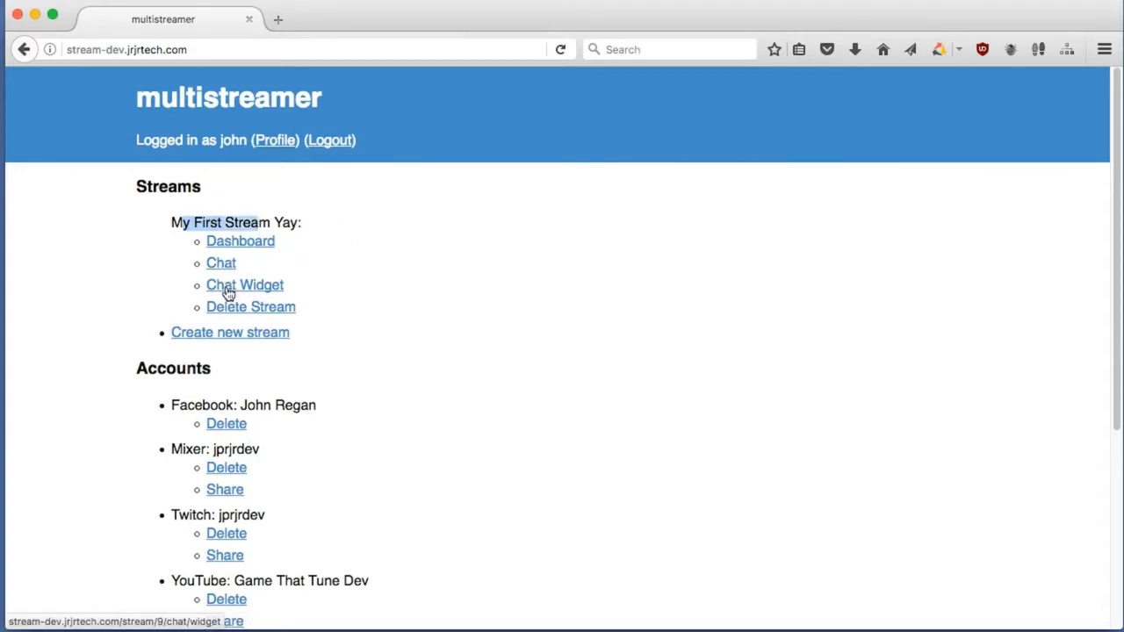
click(253, 112)
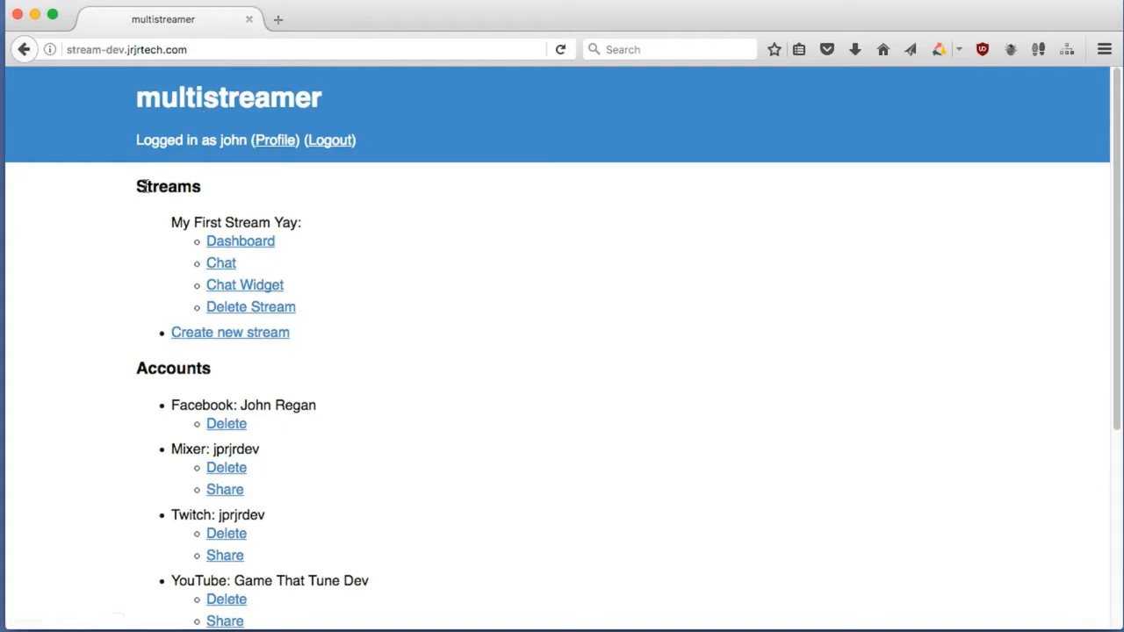
click(243, 247)
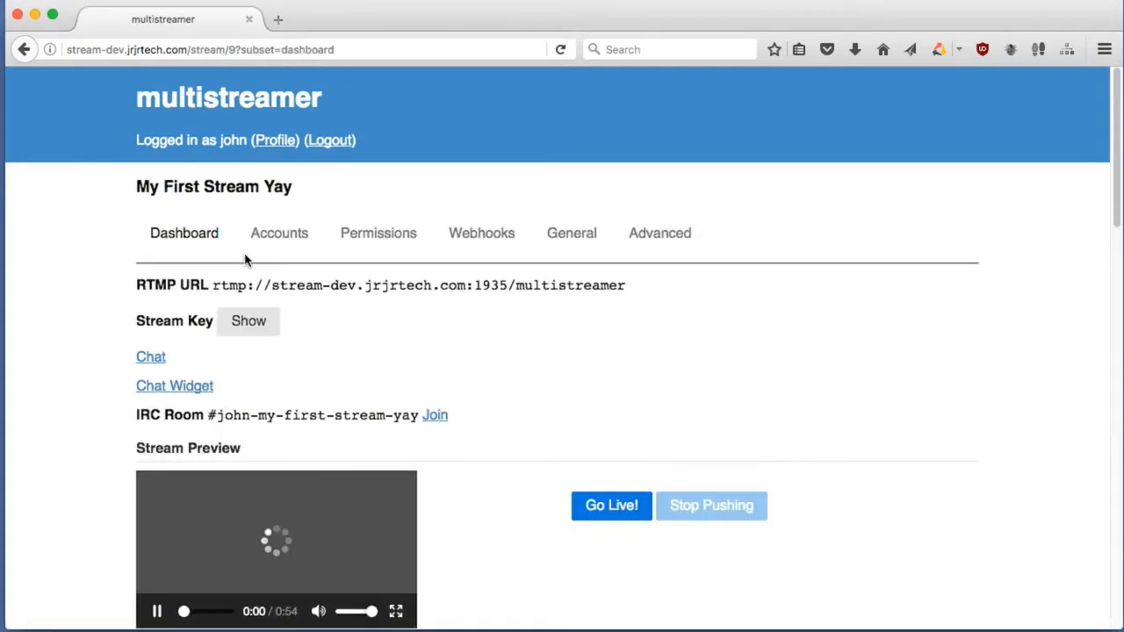
Set the test user's metadata permission to View Metadata, keep chat at View Chat, and save the stream's permissions
click(369, 240)
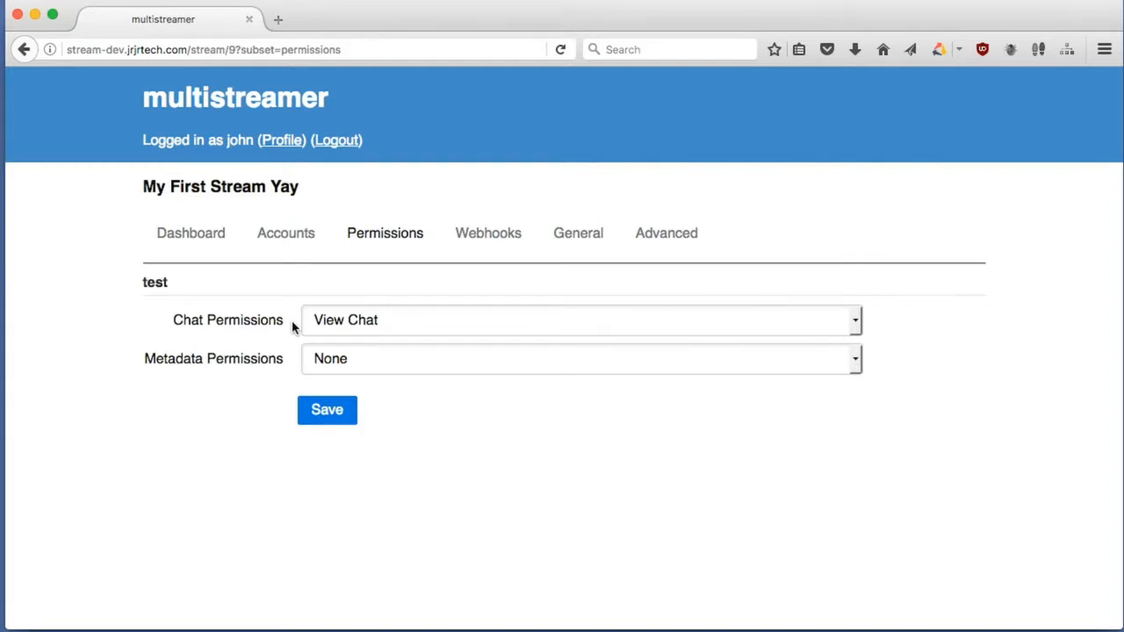
click(353, 326)
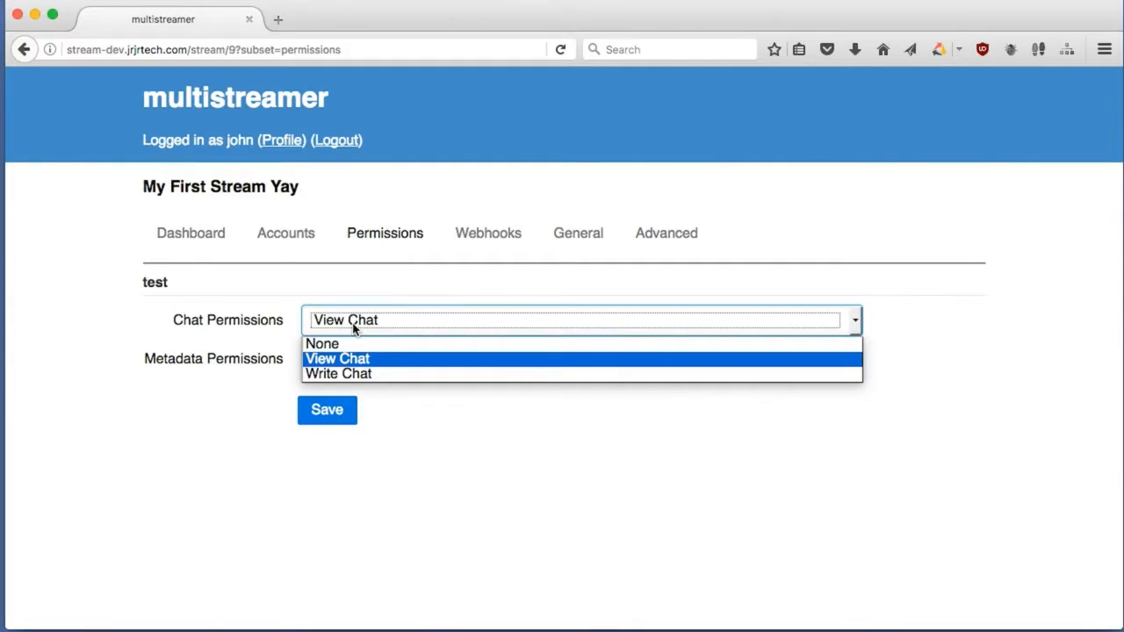
click(354, 327)
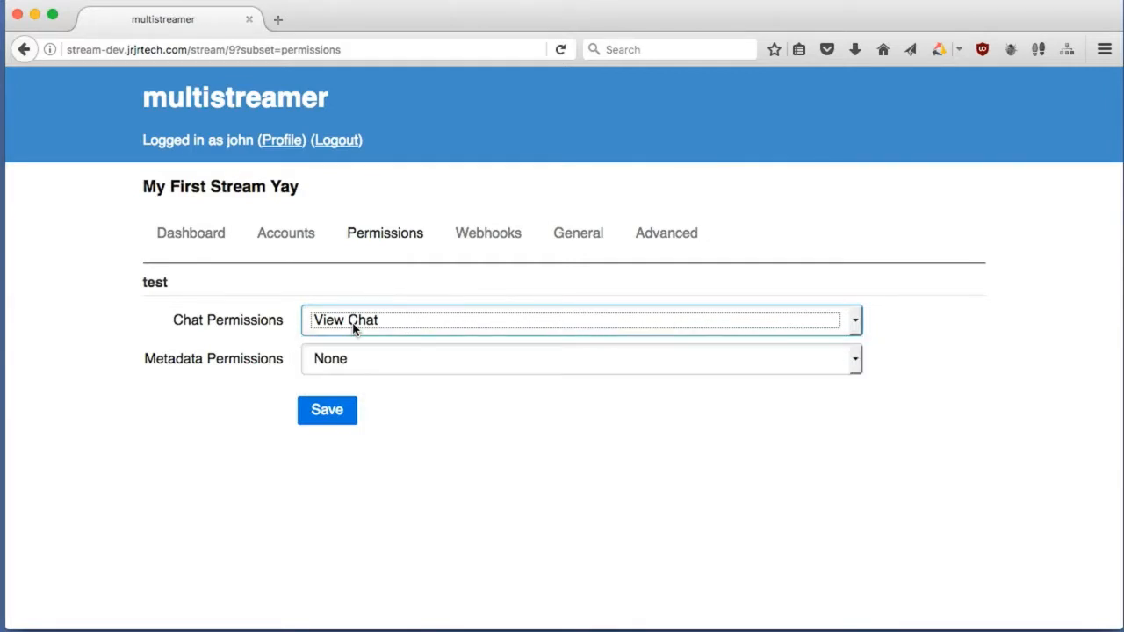
click(364, 367)
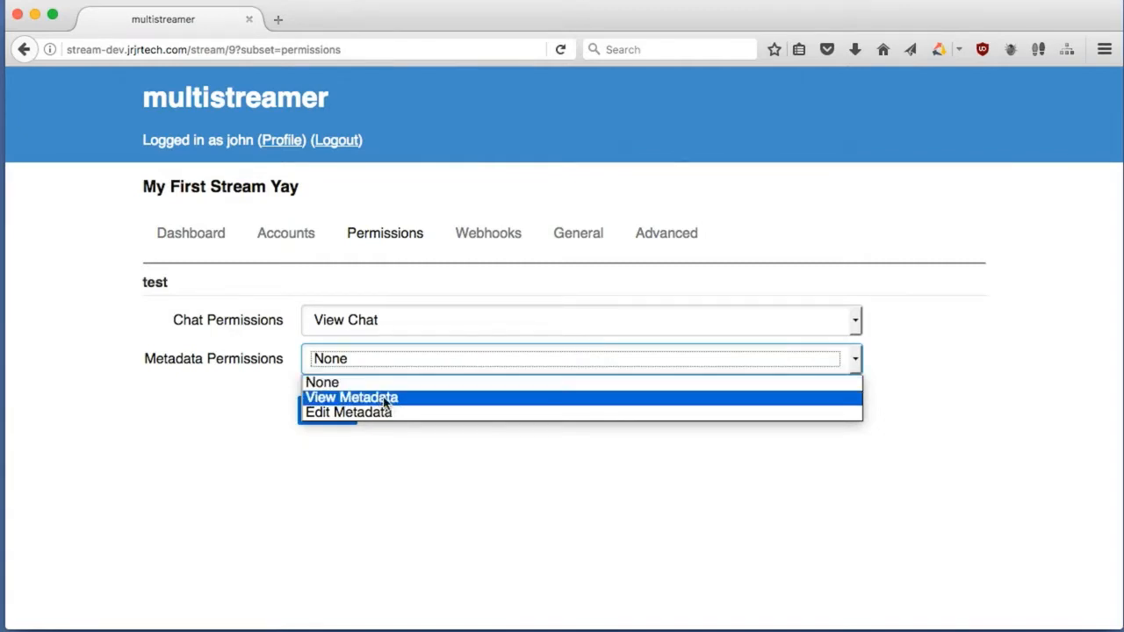
click(385, 401)
click(326, 410)
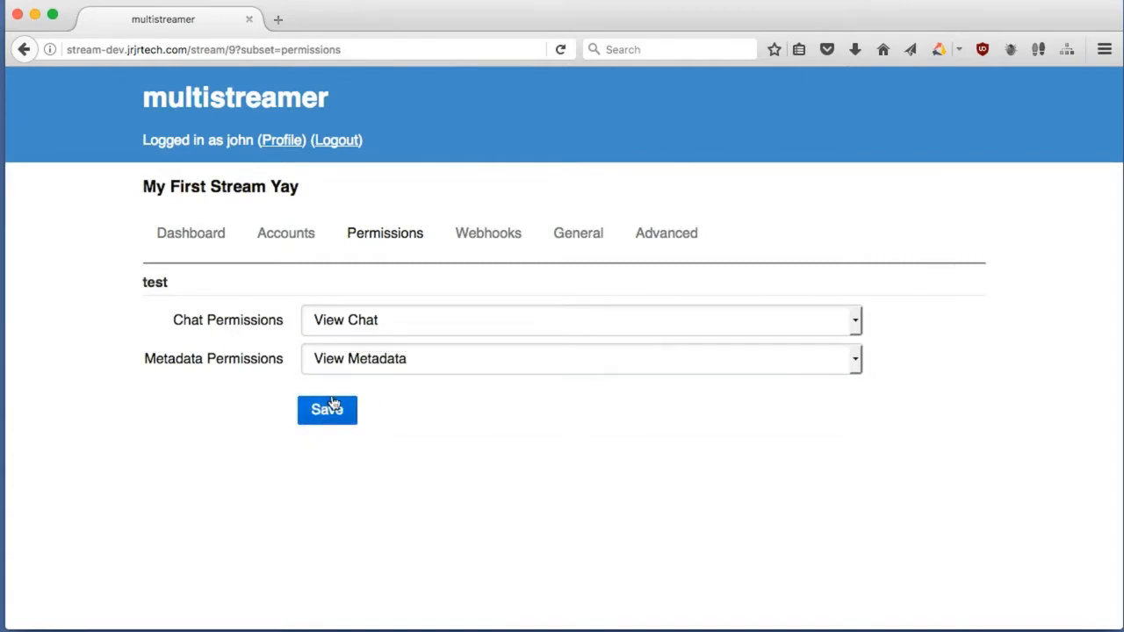
Reopen the My First Stream Yay dashboard from the home page, examine its Twitch and YouTube settings, and reveal the stream key
click(173, 99)
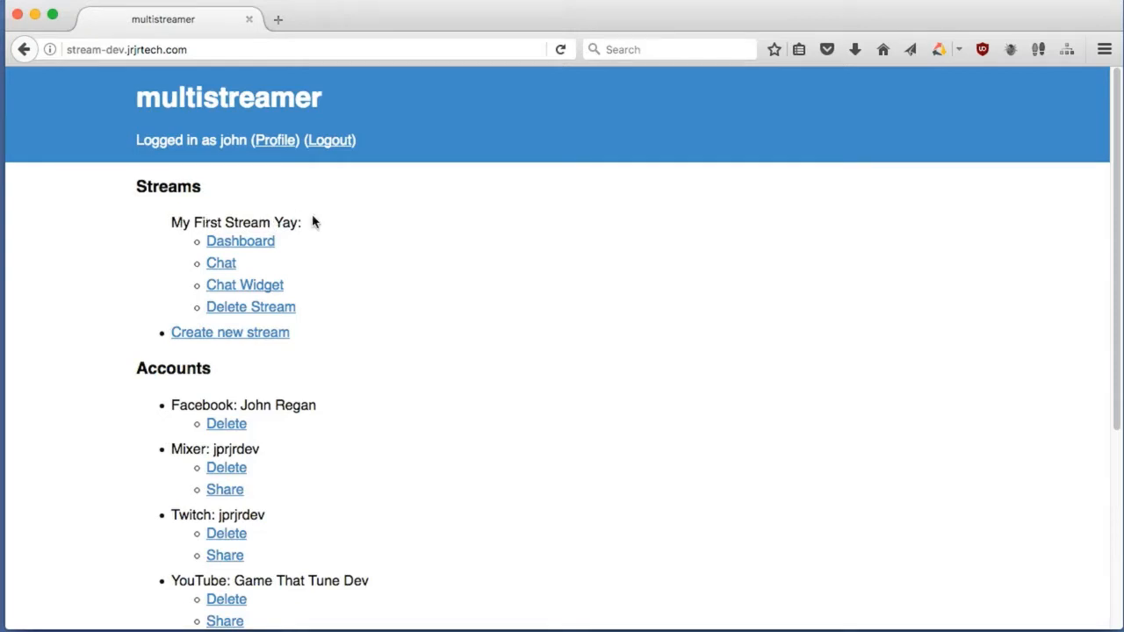
click(269, 252)
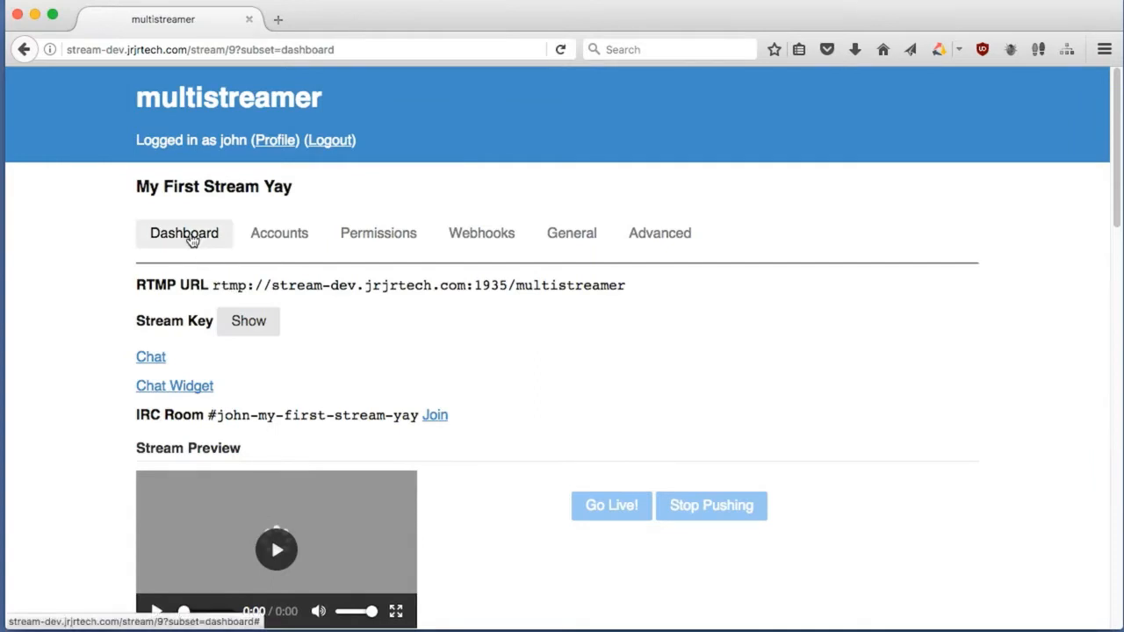
scroll(76, 316, down, 5)
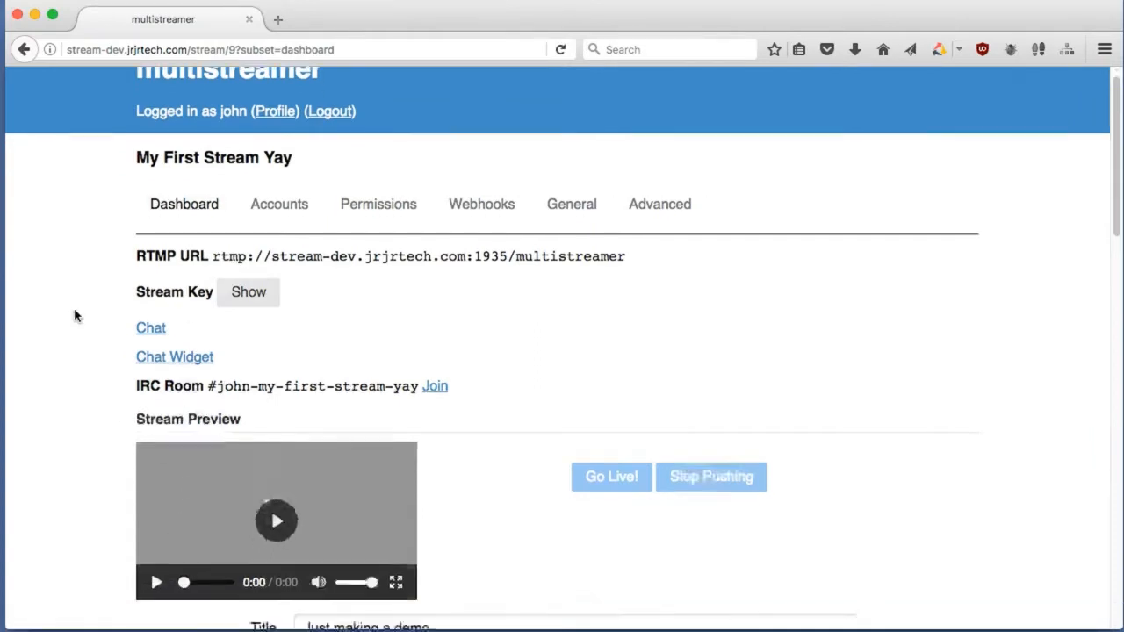
scroll(314, 293, down, 7)
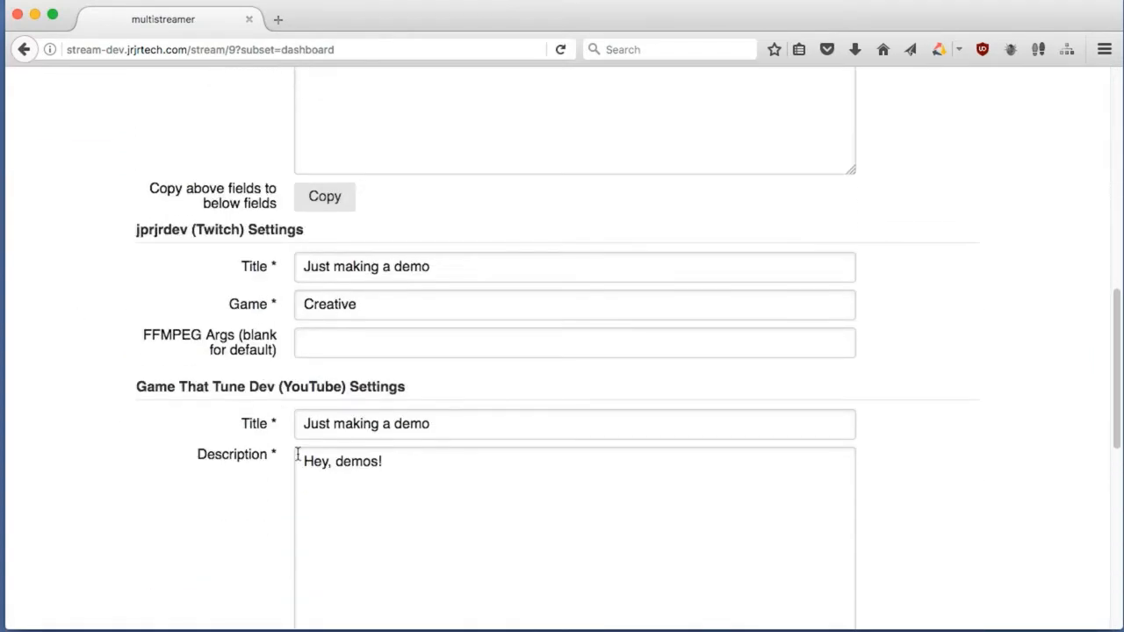
scroll(293, 389, up, 4)
scroll(297, 458, up, 6)
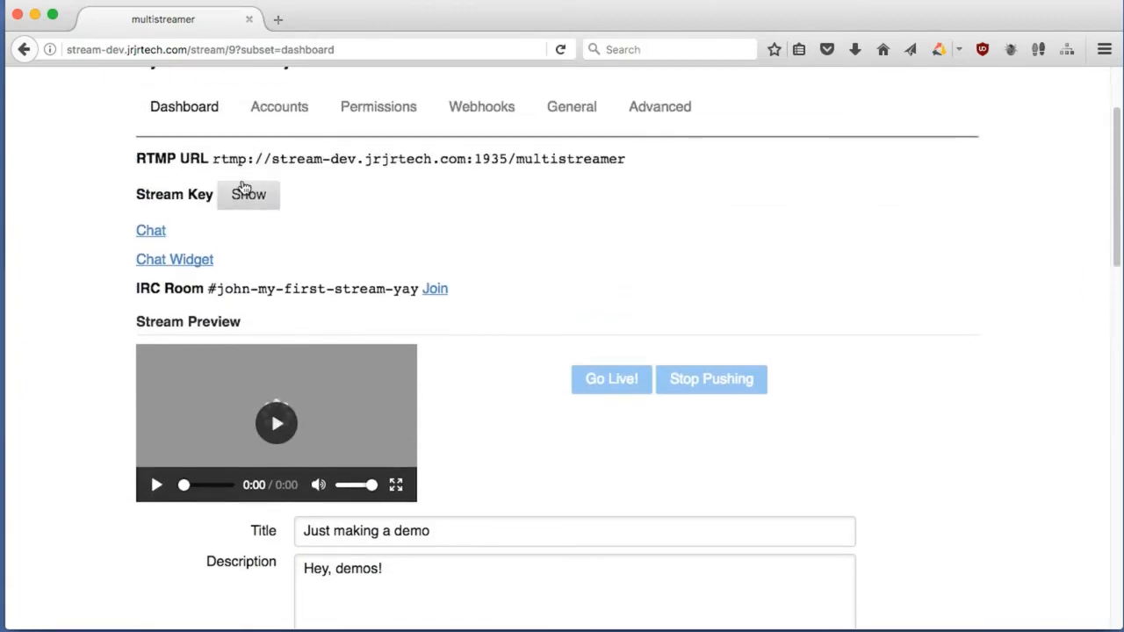
click(245, 188)
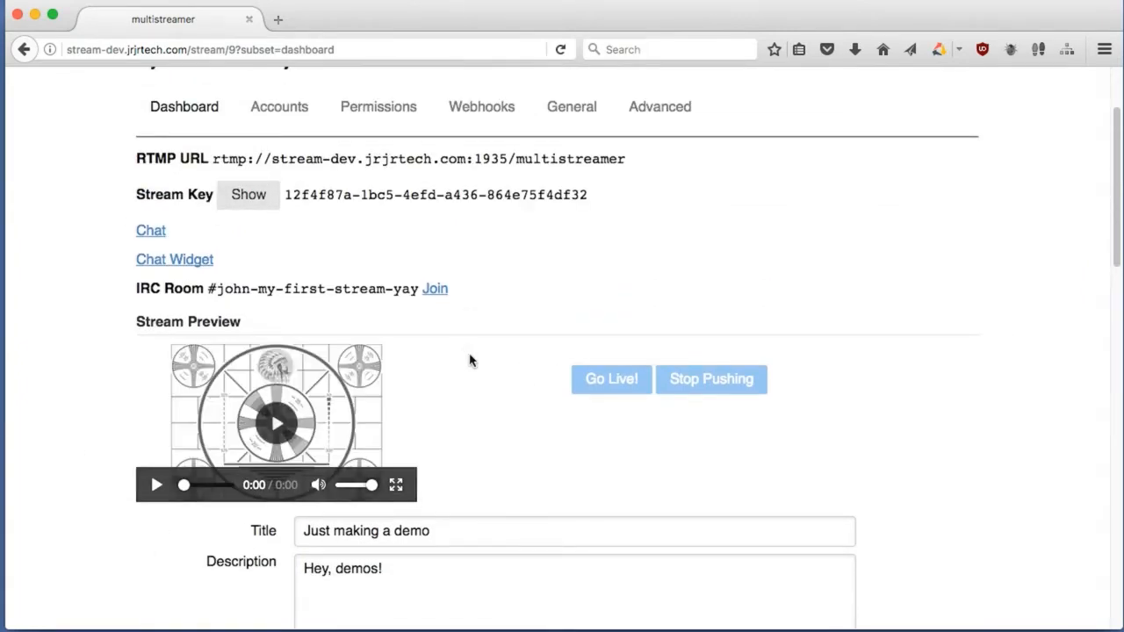
scroll(360, 271, up, 1)
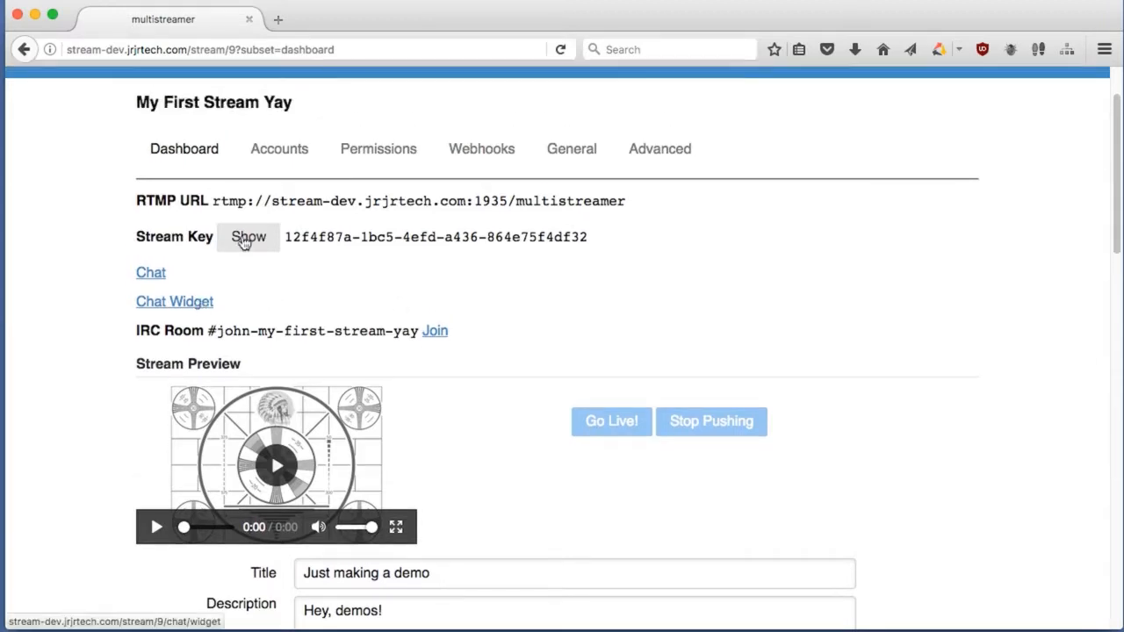
Review the stream's accounts and webhooks pages, and recheck the test user's metadata permission without changing it
click(269, 153)
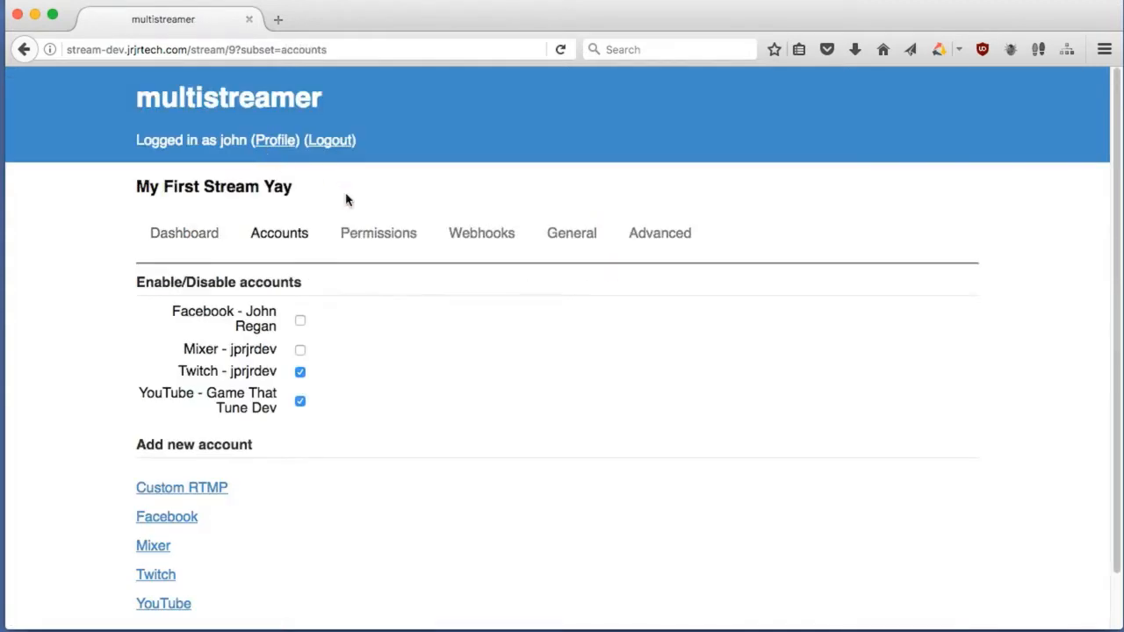
click(451, 240)
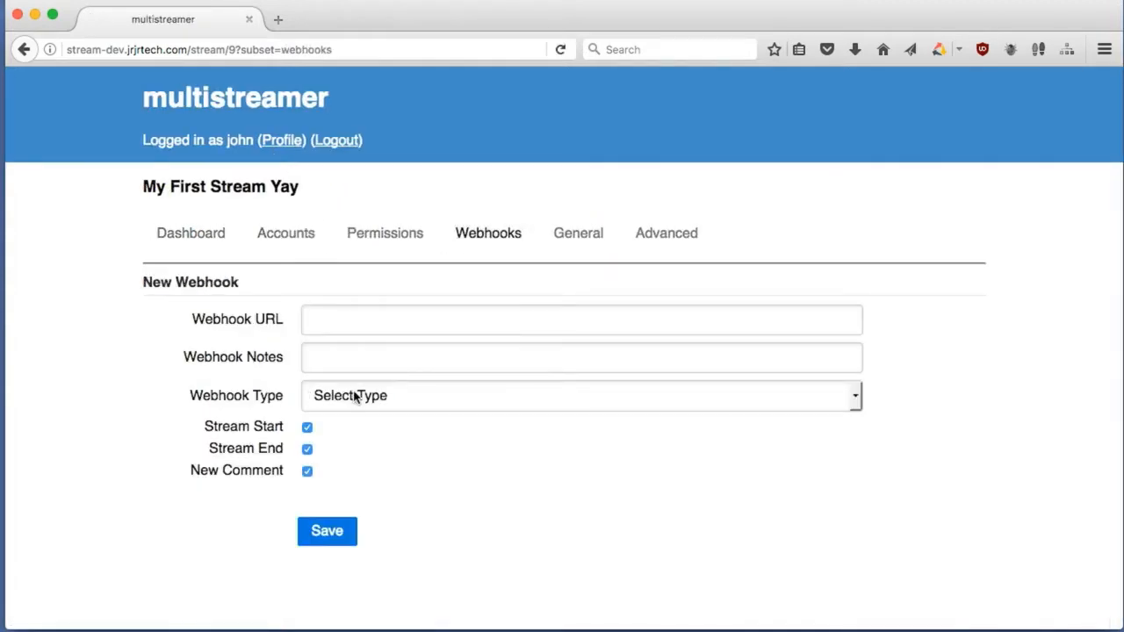
click(409, 245)
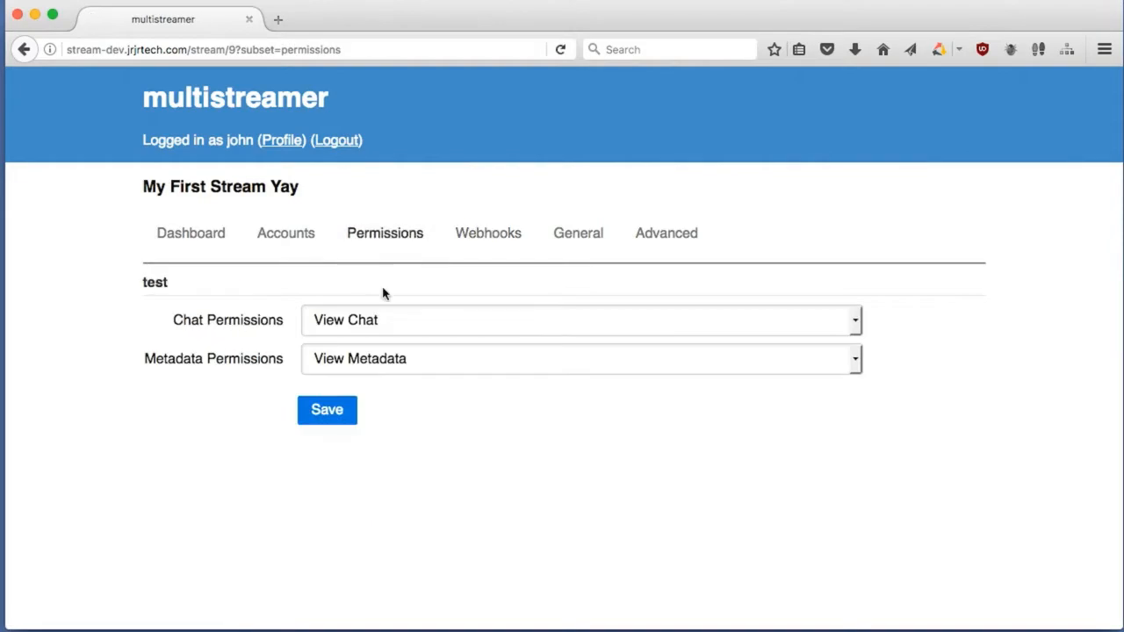
click(365, 360)
click(196, 268)
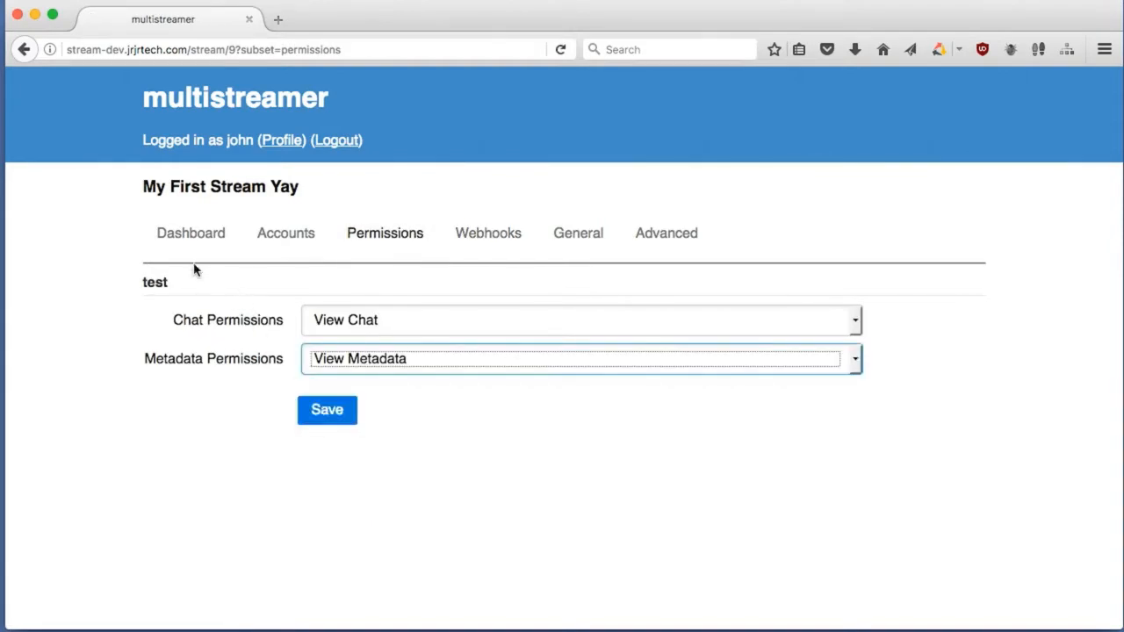
Examine the My First Stream Yay dashboard, including its title, description, and Twitch and YouTube settings
click(180, 248)
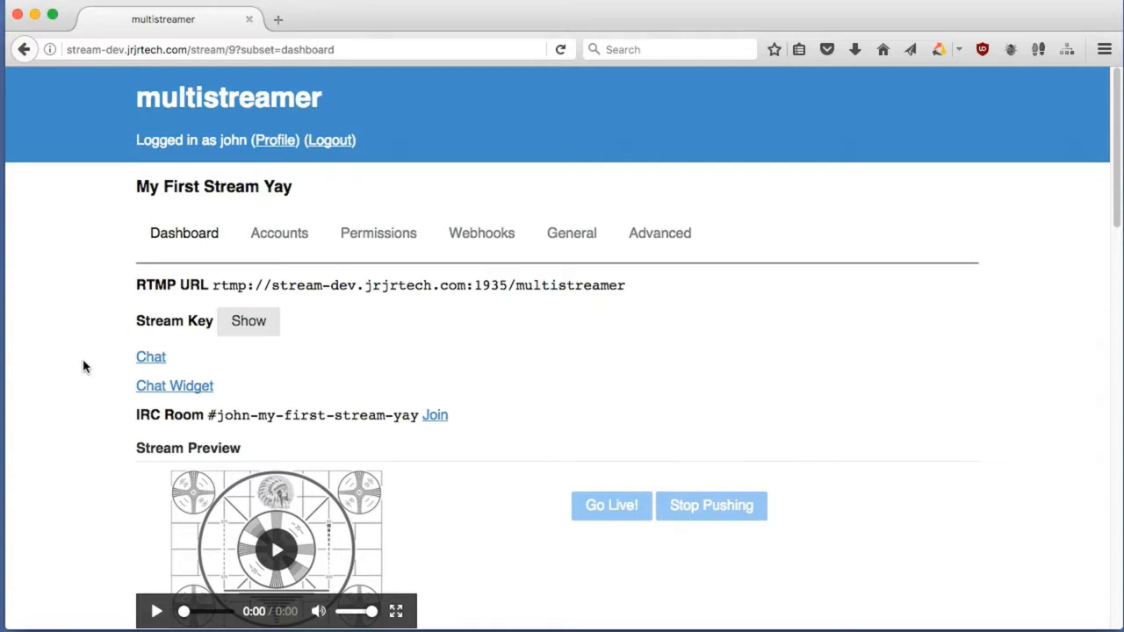
scroll(84, 366, down, 5)
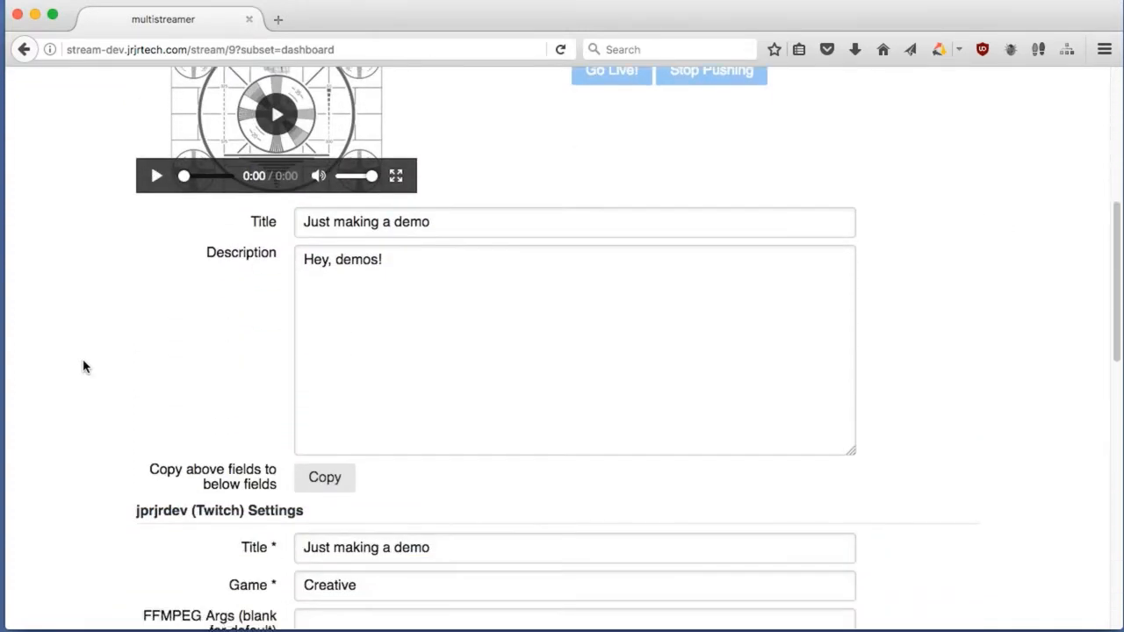
scroll(84, 366, down, 2)
scroll(84, 366, down, 2)
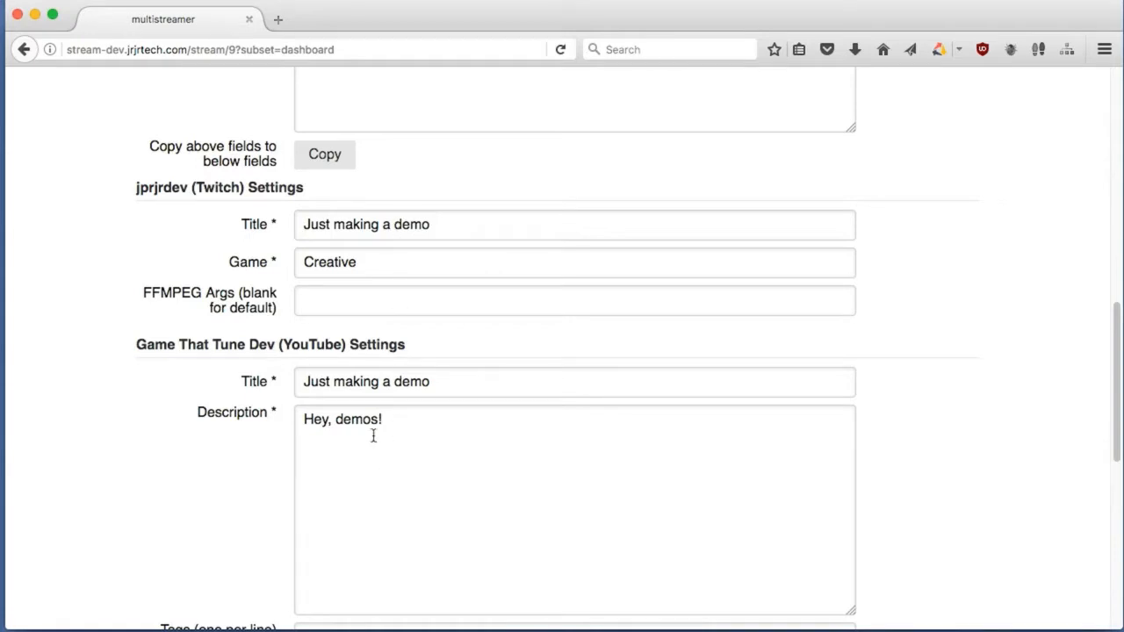
scroll(150, 411, up, 10)
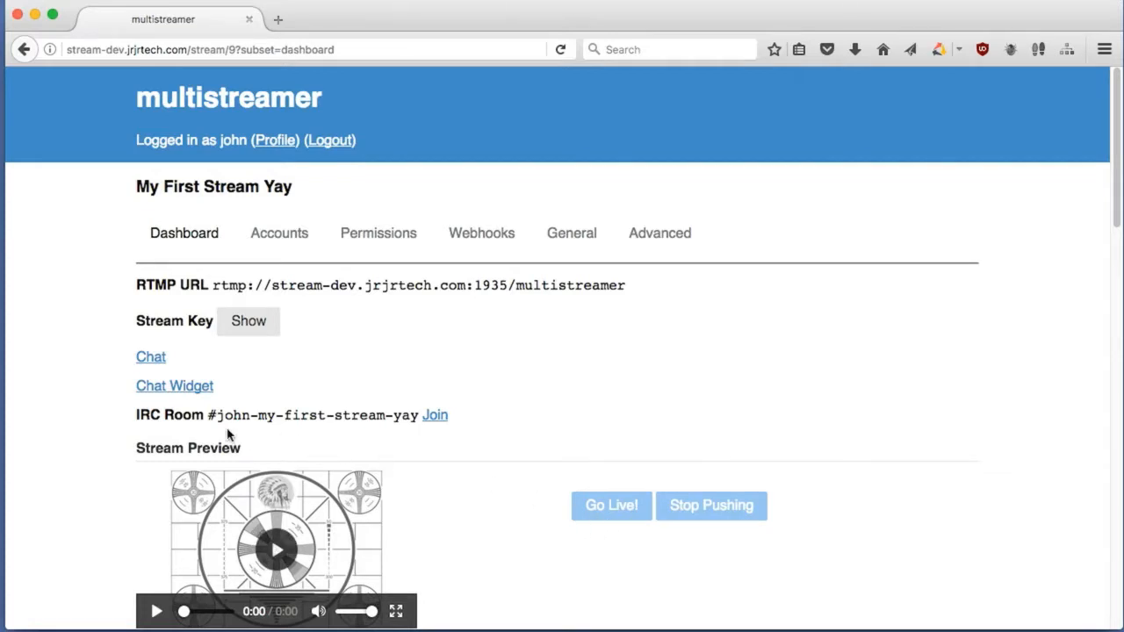
Set the test user's chat and metadata permissions for the stream to None and save them
click(404, 237)
click(415, 327)
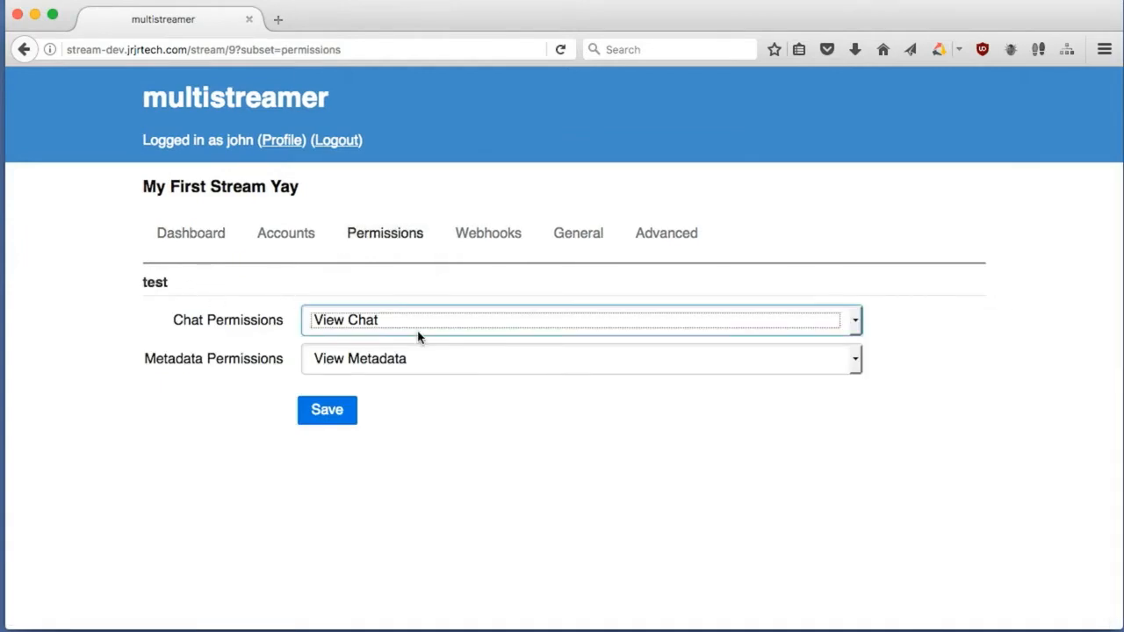
click(416, 345)
click(454, 360)
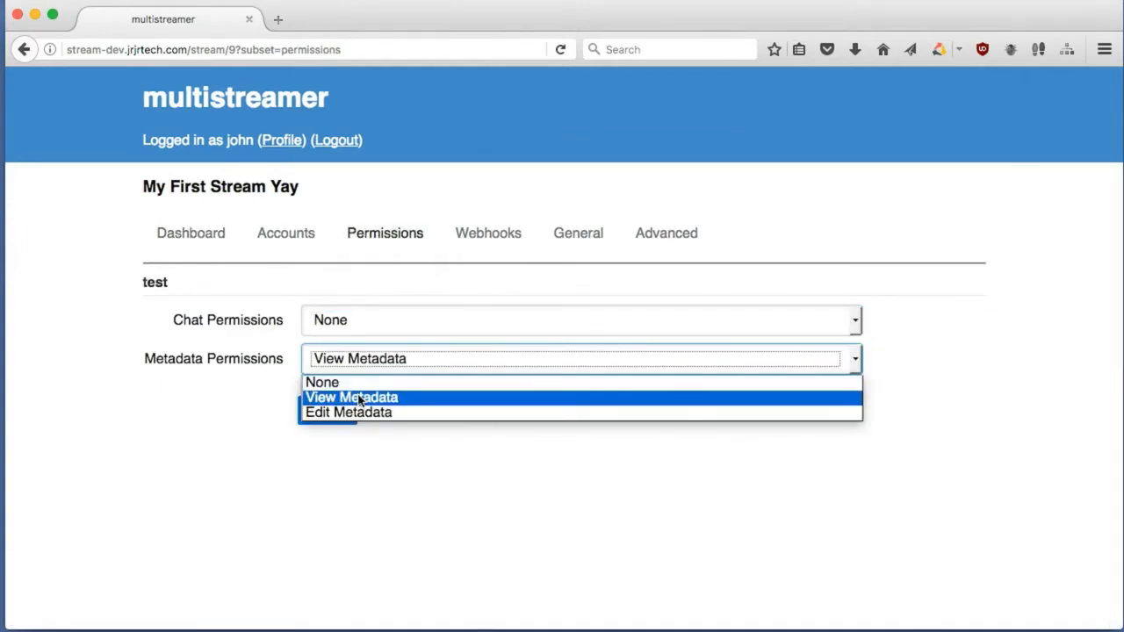
click(356, 381)
click(326, 410)
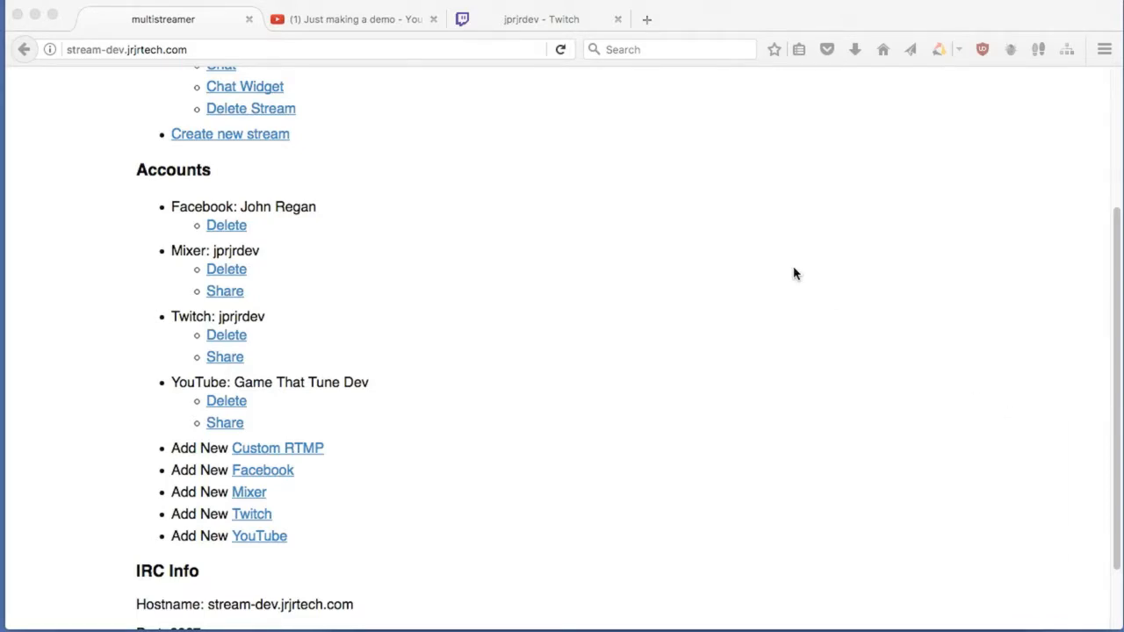
Share the Twitch account with the test user, update the sharing settings, and return to the multistreamer home page
scroll(795, 272, up, 3)
scroll(793, 274, down, 5)
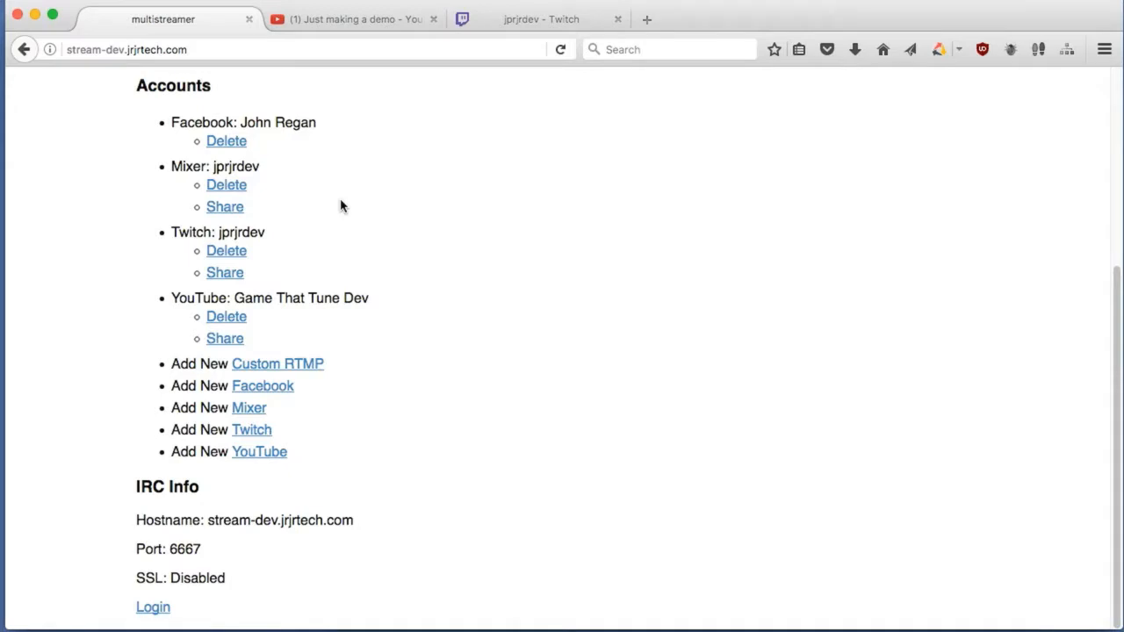
click(230, 274)
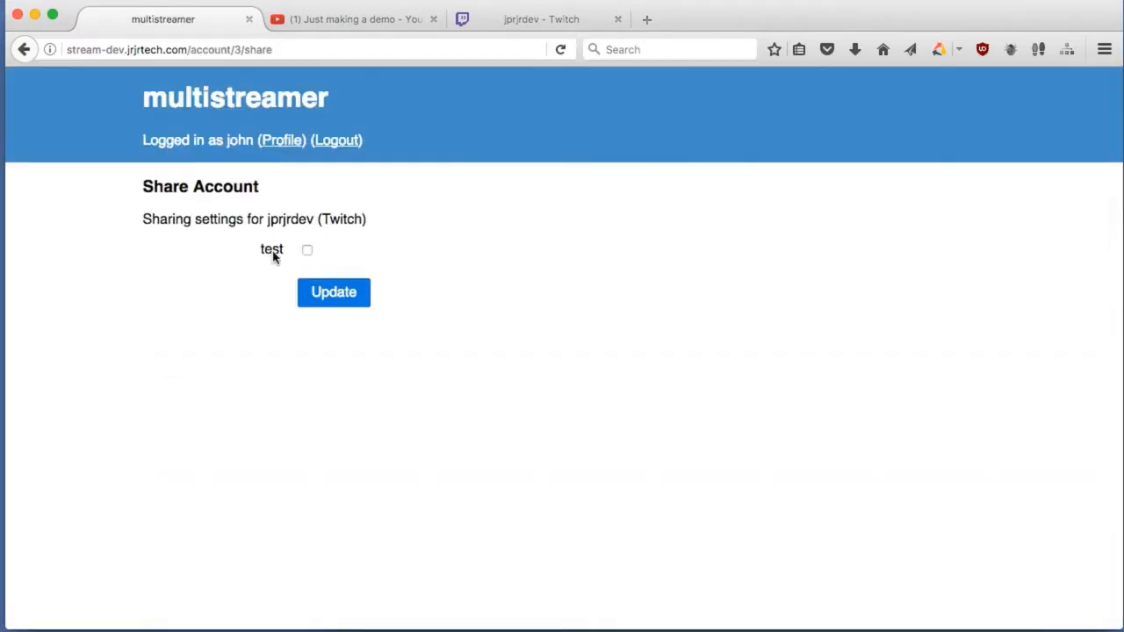
click(306, 251)
click(321, 290)
click(221, 112)
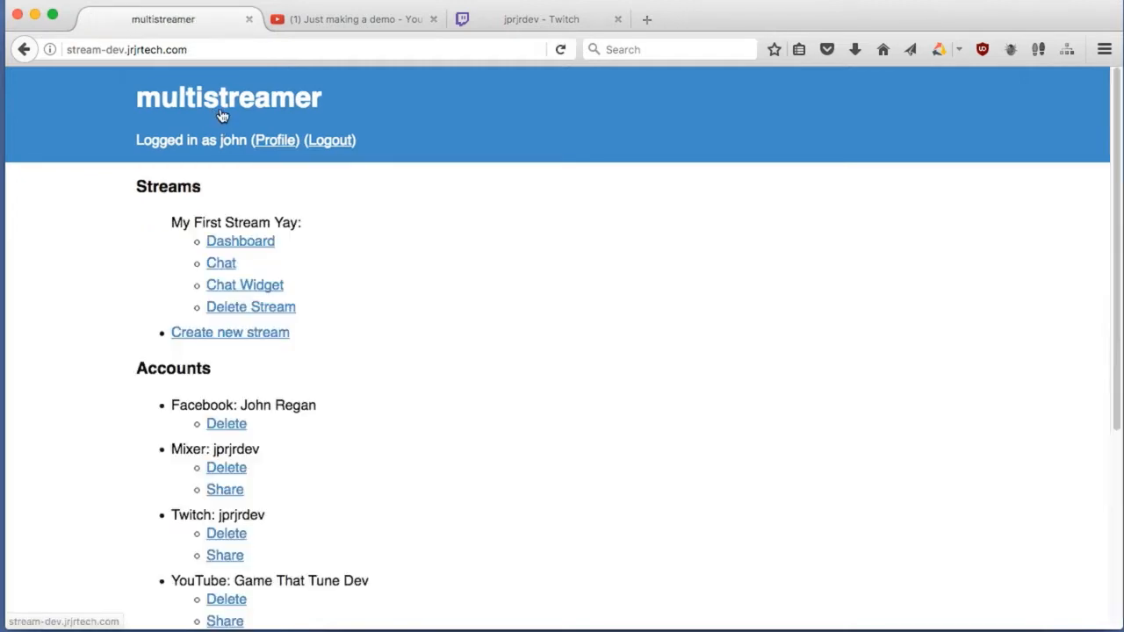
Stop sharing the Twitch account with the test user, update the sharing settings, and return to the home page
scroll(299, 220, down, 5)
scroll(309, 221, down, 1)
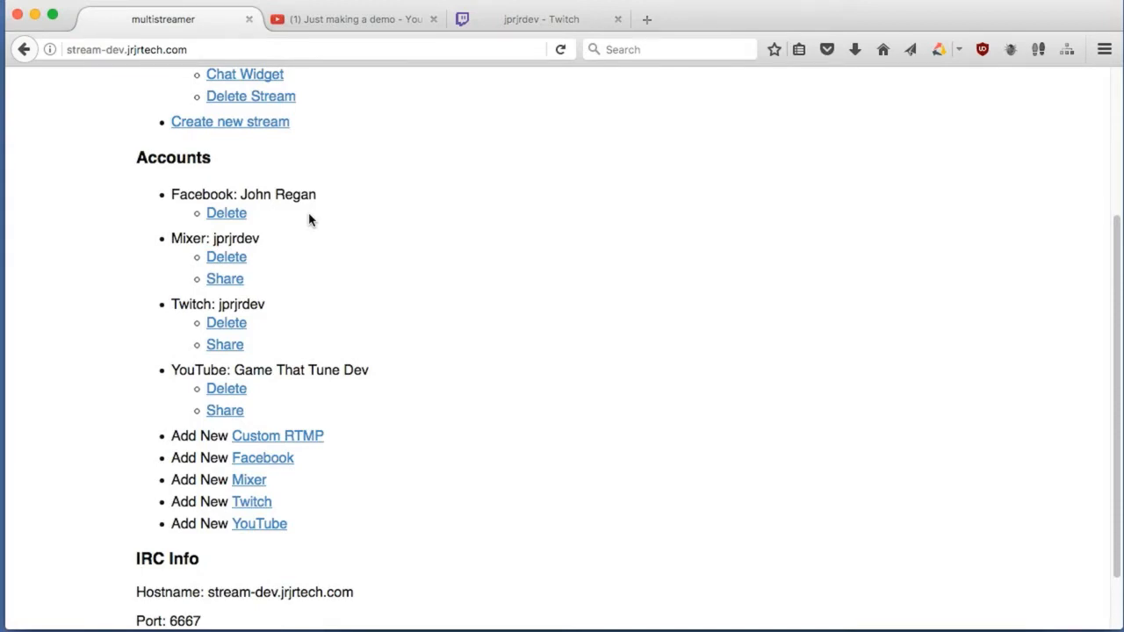
scroll(309, 221, up, 5)
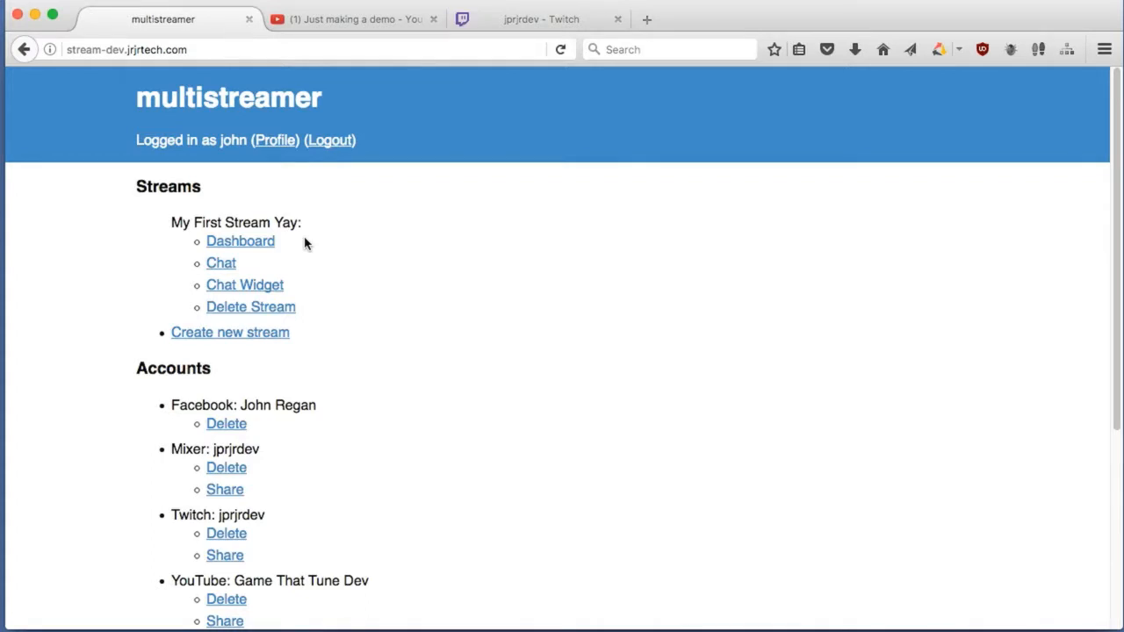
scroll(305, 244, down, 5)
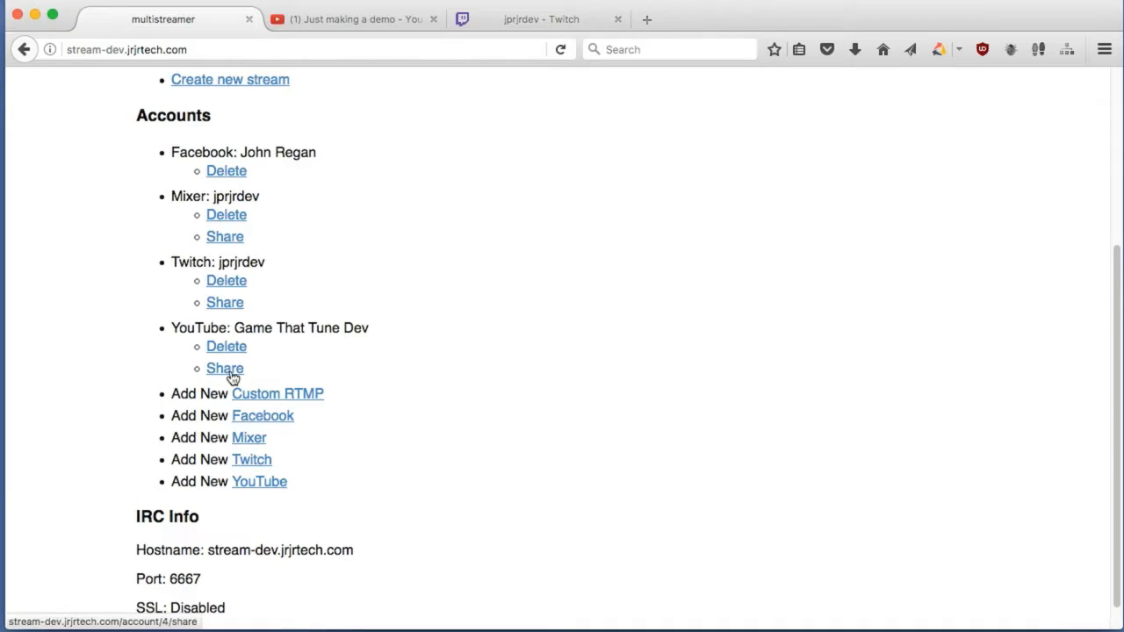
click(232, 303)
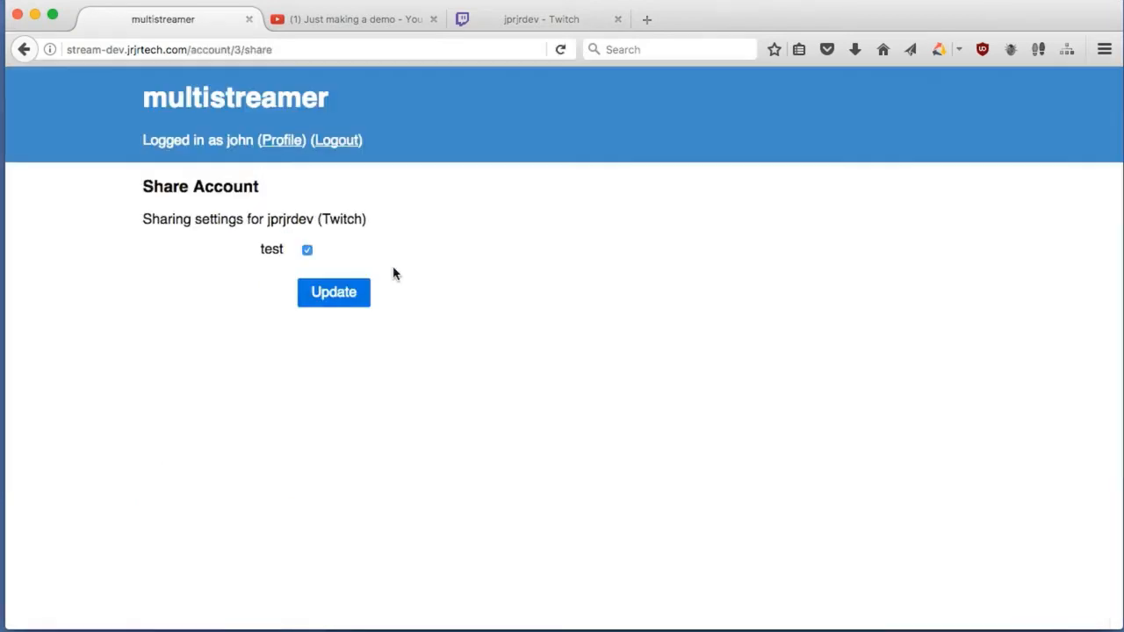
click(306, 250)
click(318, 292)
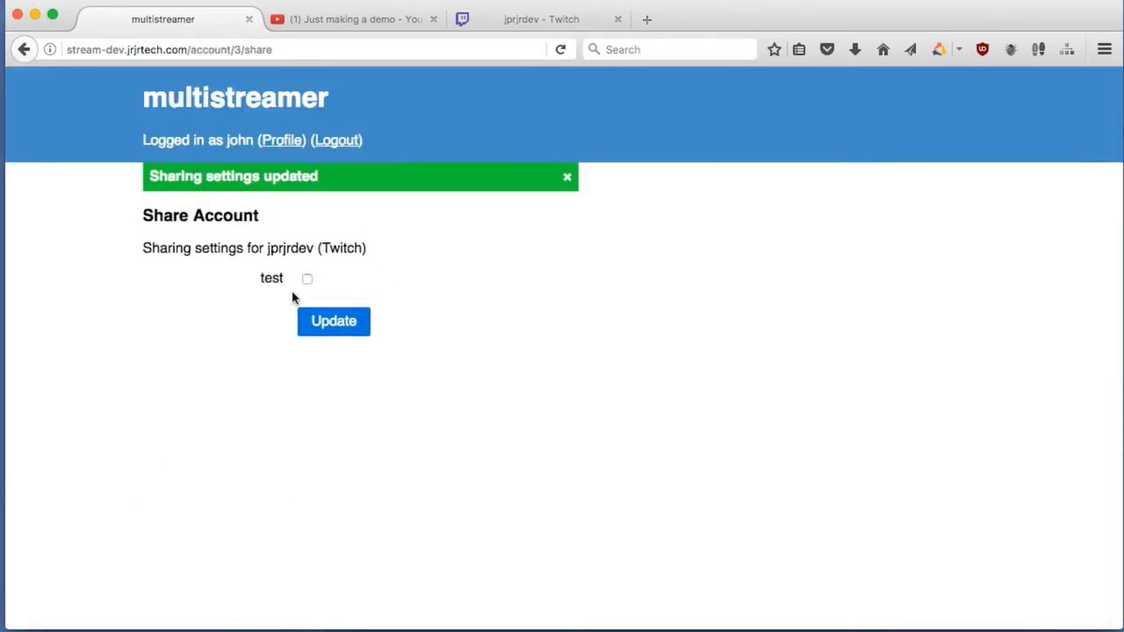
click(211, 98)
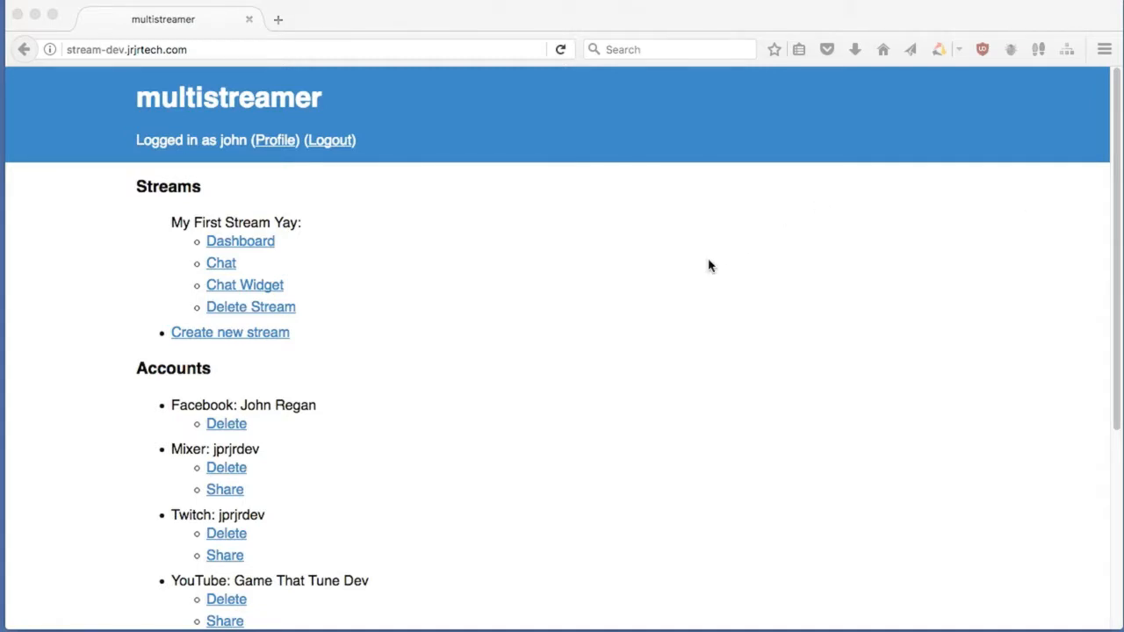
Review the IRC Info section on the multistreamer home page and launch XChat
click(594, 330)
scroll(401, 255, down, 5)
scroll(400, 256, down, 1)
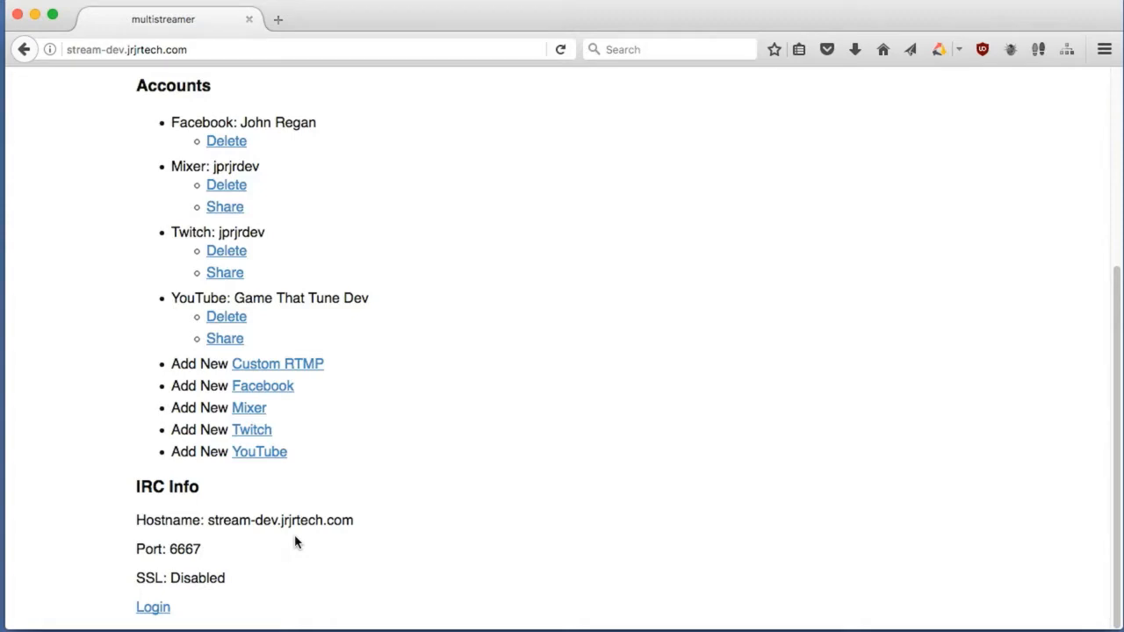
key(super+space)
text(x)
key(Return)
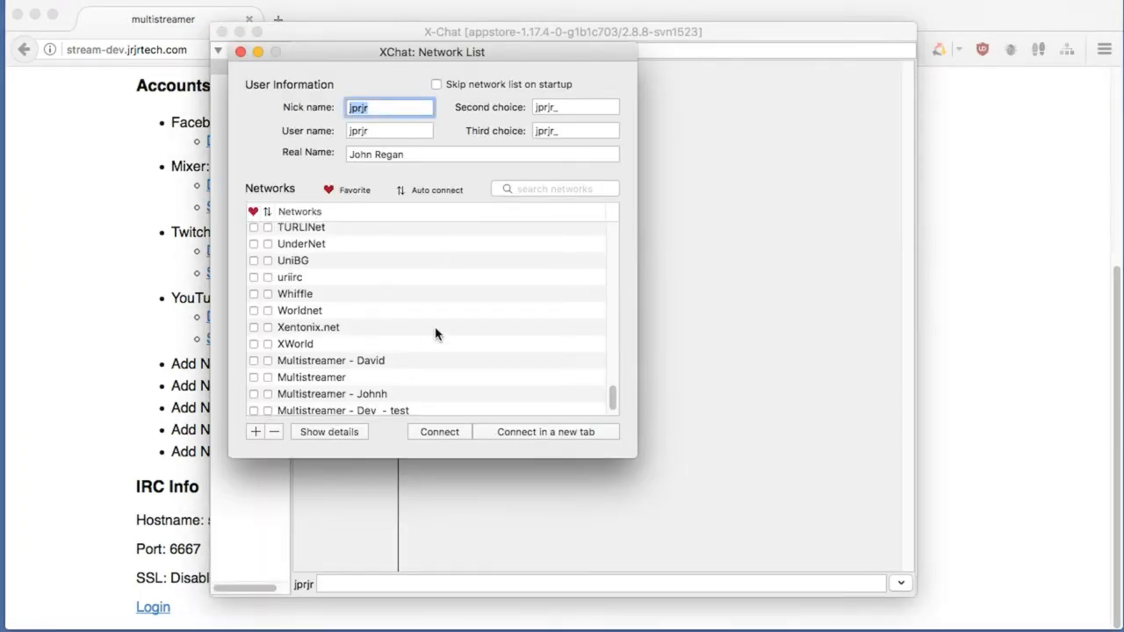
Examine the main account's Multistreamer - Dev network details in XChat, comparing its server settings with the home page's IRC Info and checking its connection options
scroll(437, 334, down, 1)
click(384, 409)
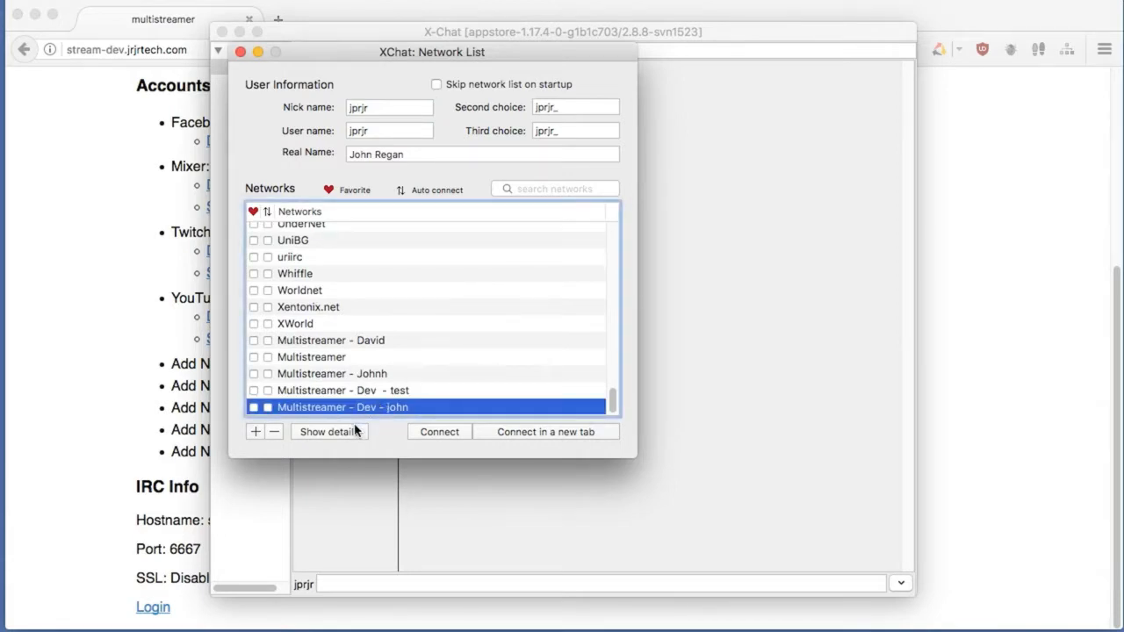
click(344, 432)
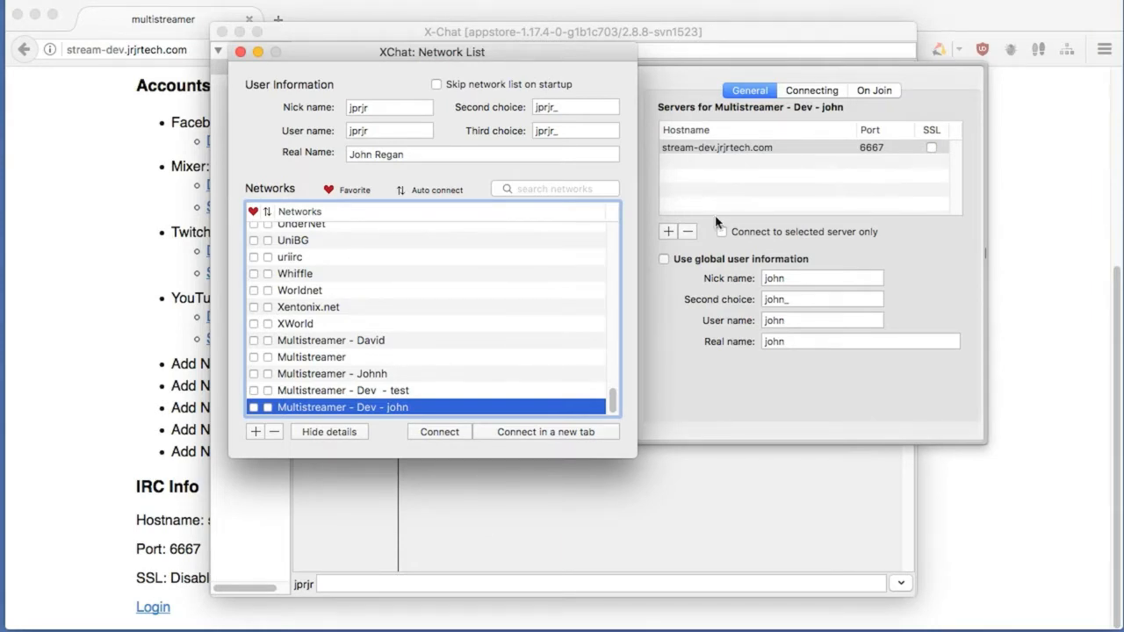
click(790, 278)
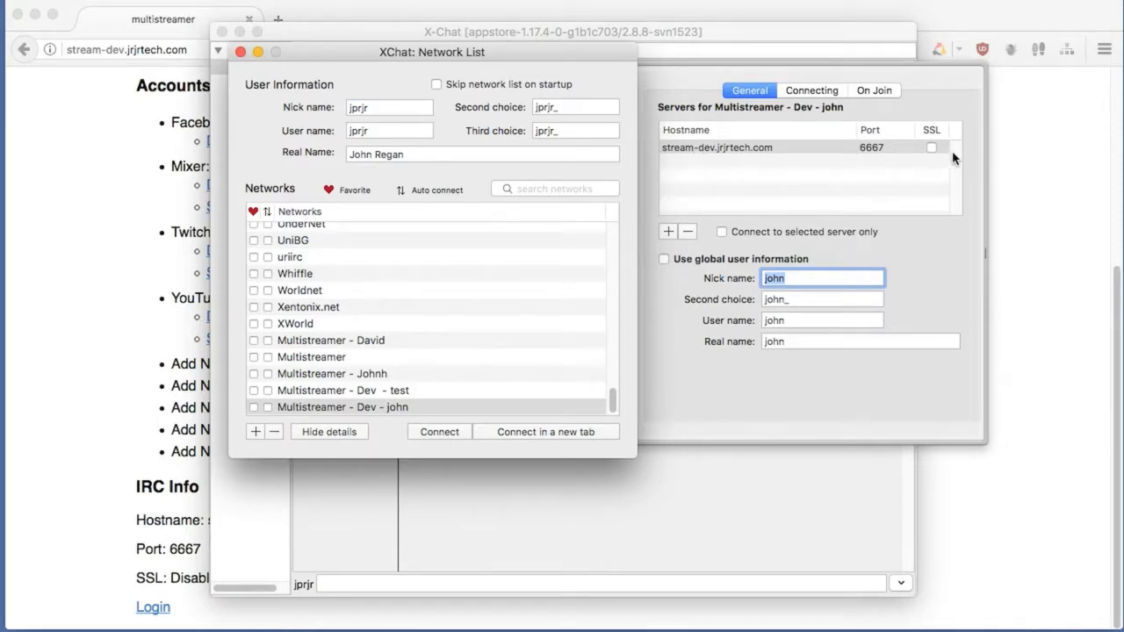
click(151, 479)
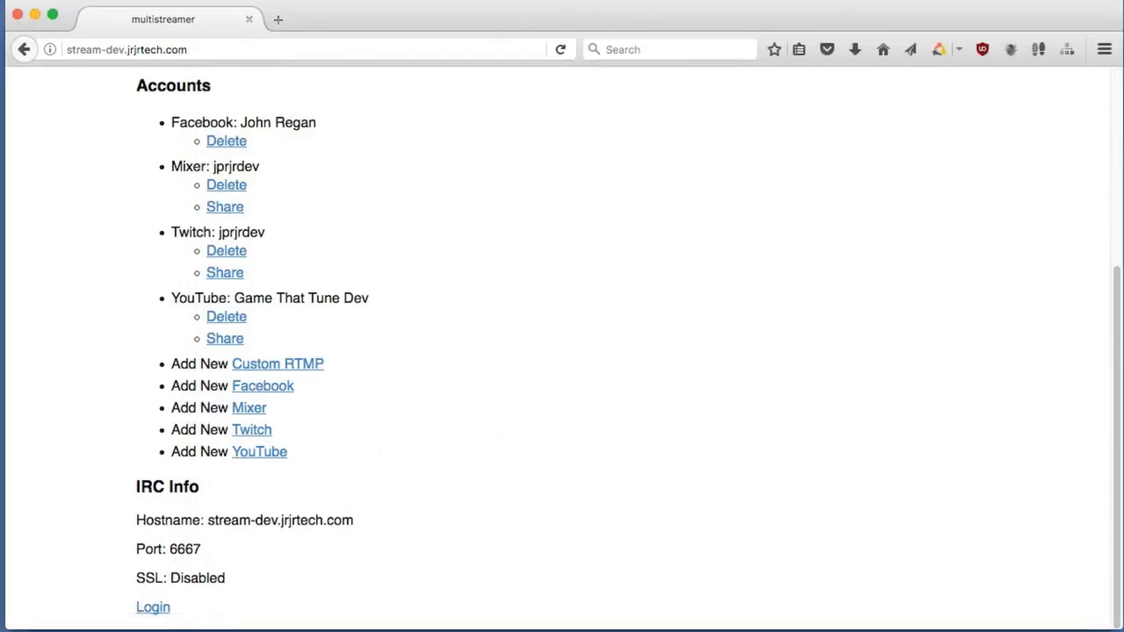
key(super+Tab)
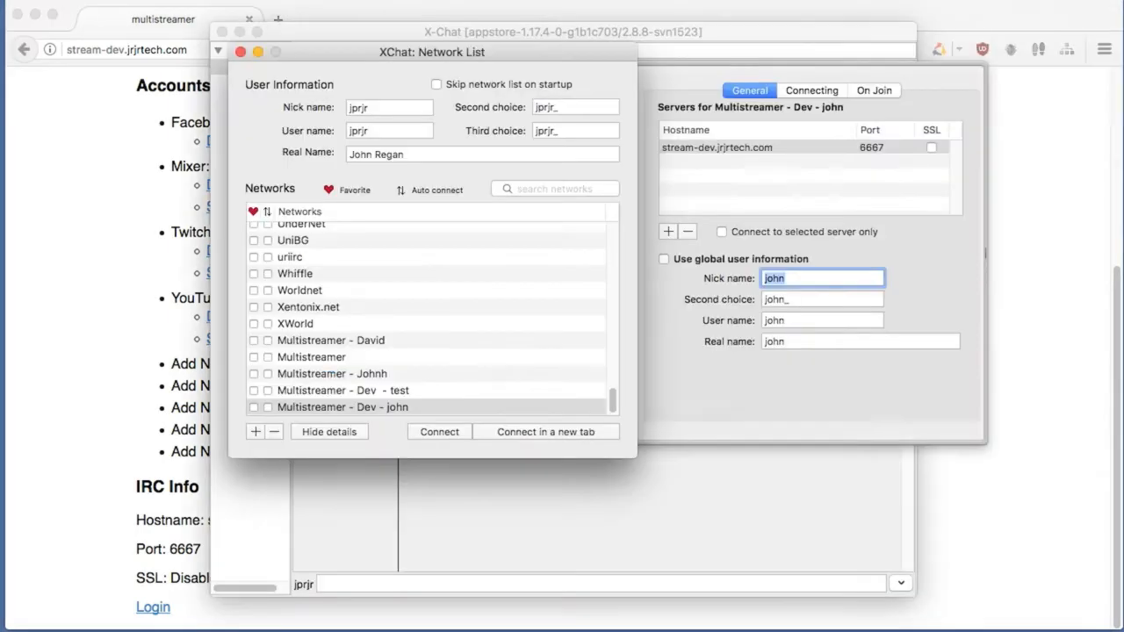
click(806, 95)
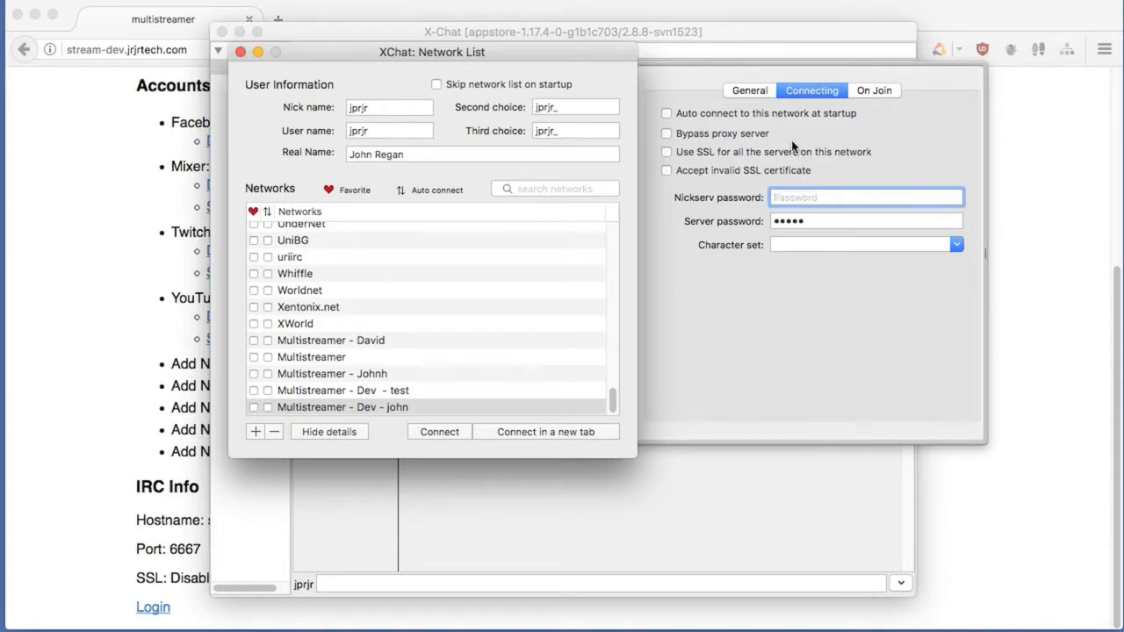
Connect to the selected Multistreamer - Dev network and request its channel list with /list
click(446, 431)
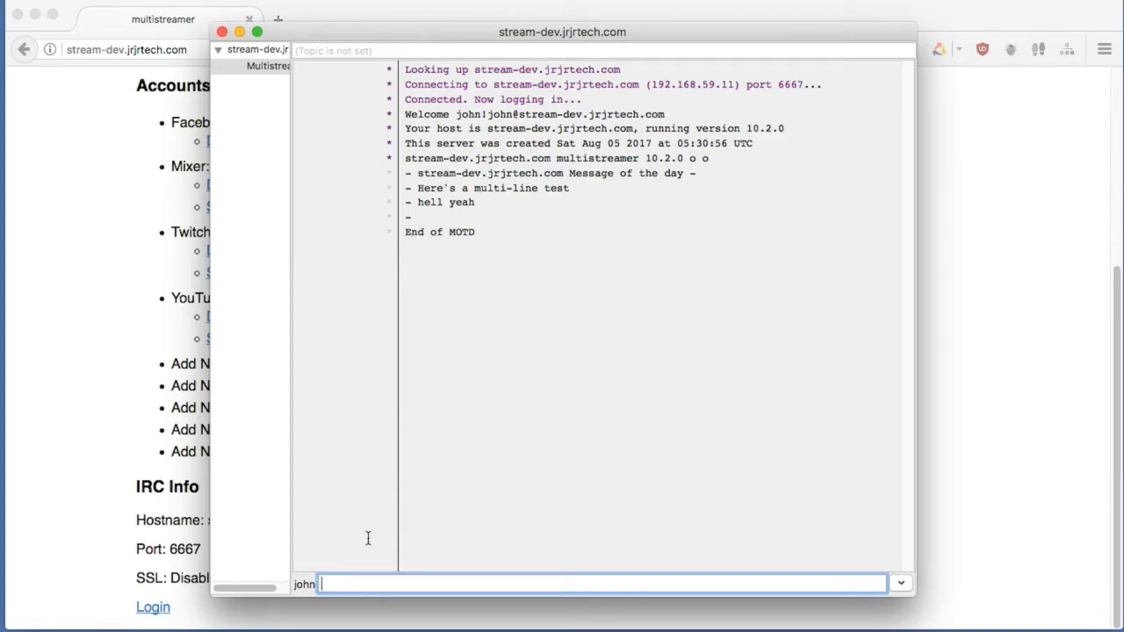
text(/list)
key(Return)
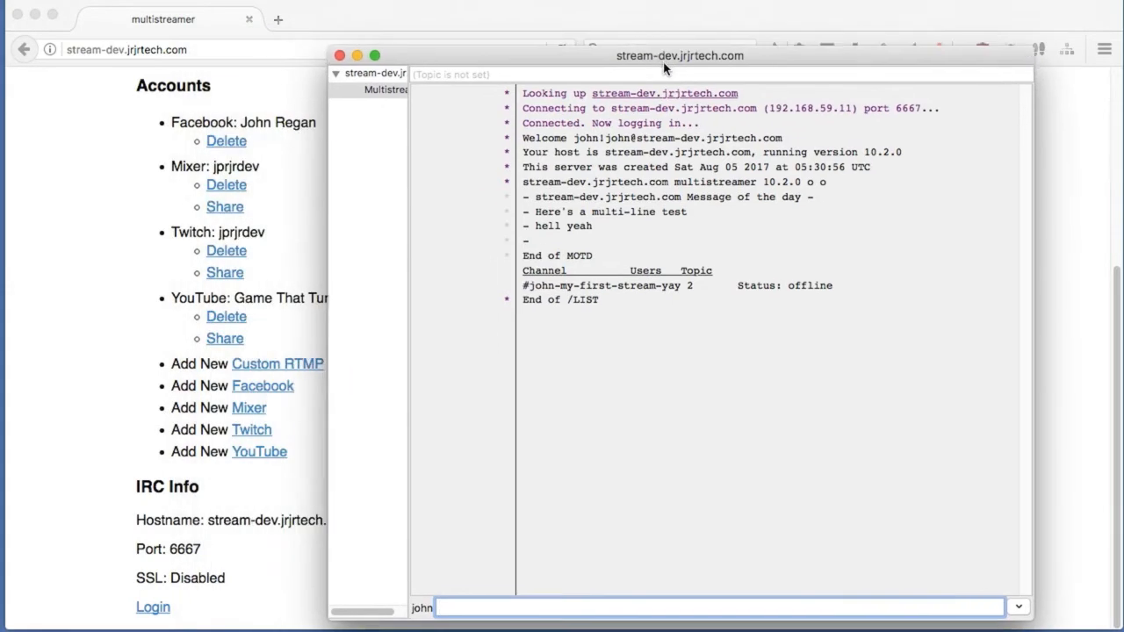
Join the My First Stream Yay channel from the channel list and send the message "Hey there!!!"
drag(549, 38, 669, 63)
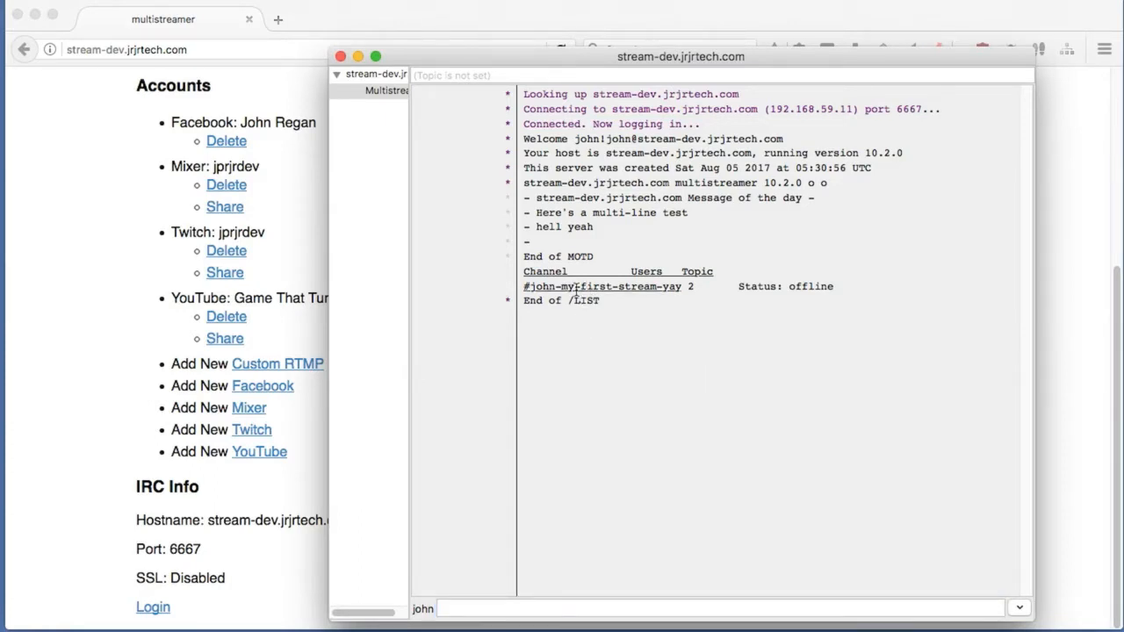
double_click(583, 288)
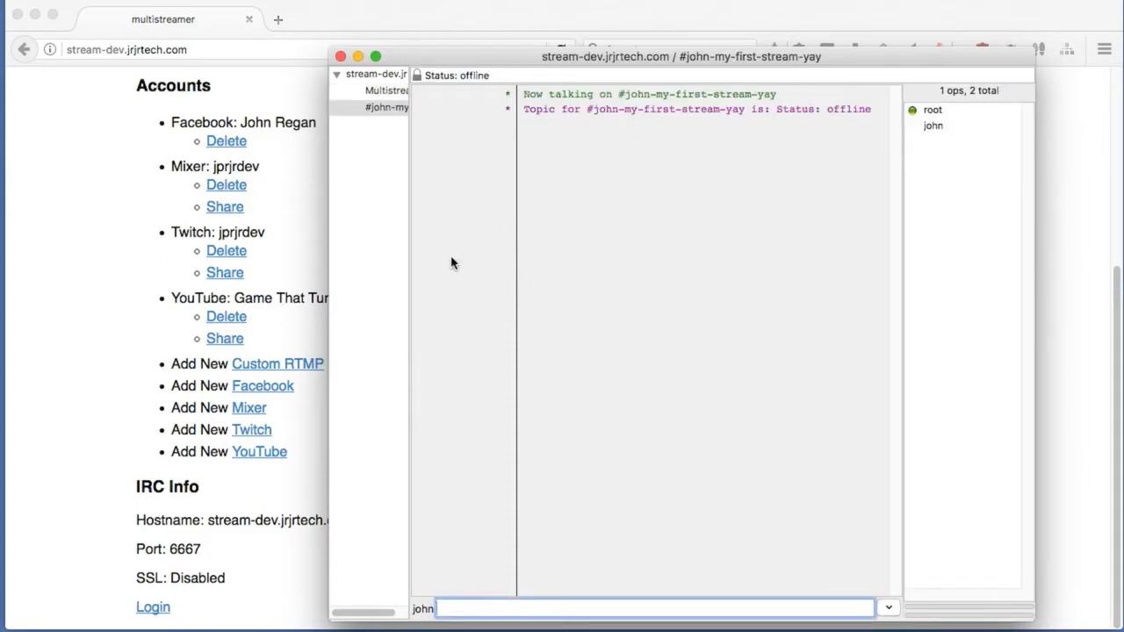
click(944, 112)
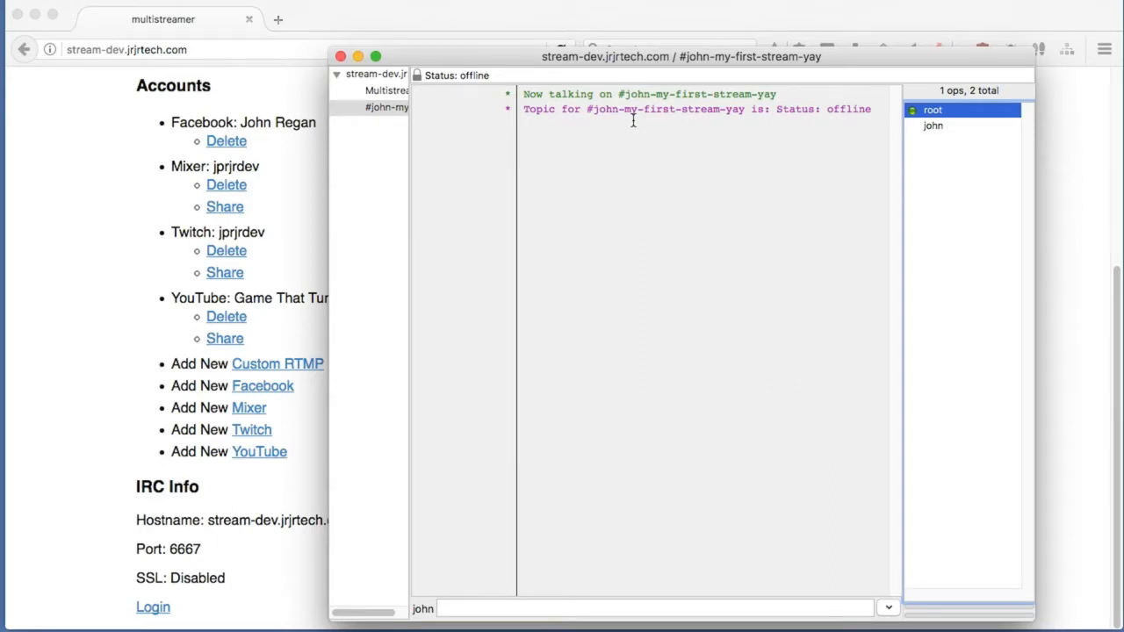
click(495, 608)
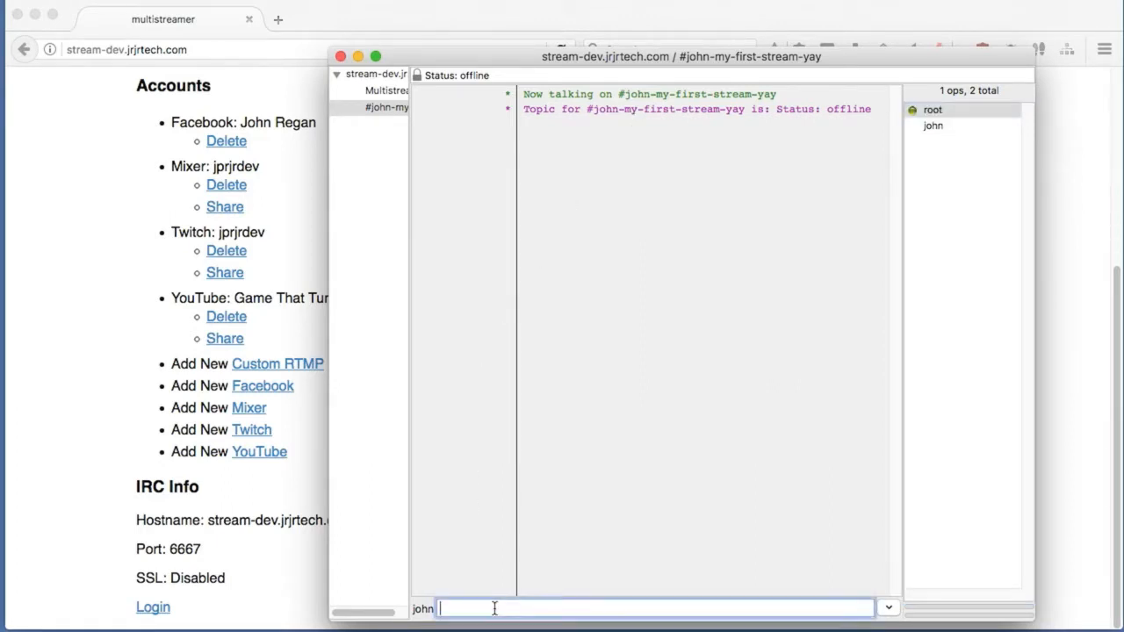
text(Hey there!!!)
key(Return)
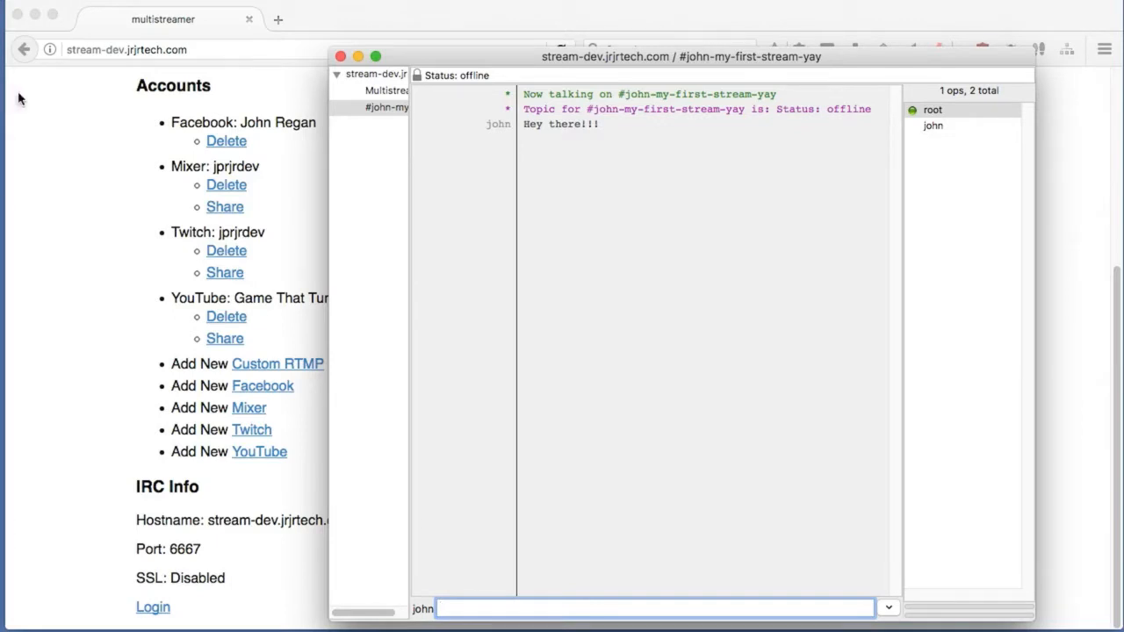
Open the My First Stream Yay web chat in the browser, switch back to XChat, and send "hey" to the channel
click(91, 161)
scroll(91, 161, up, 5)
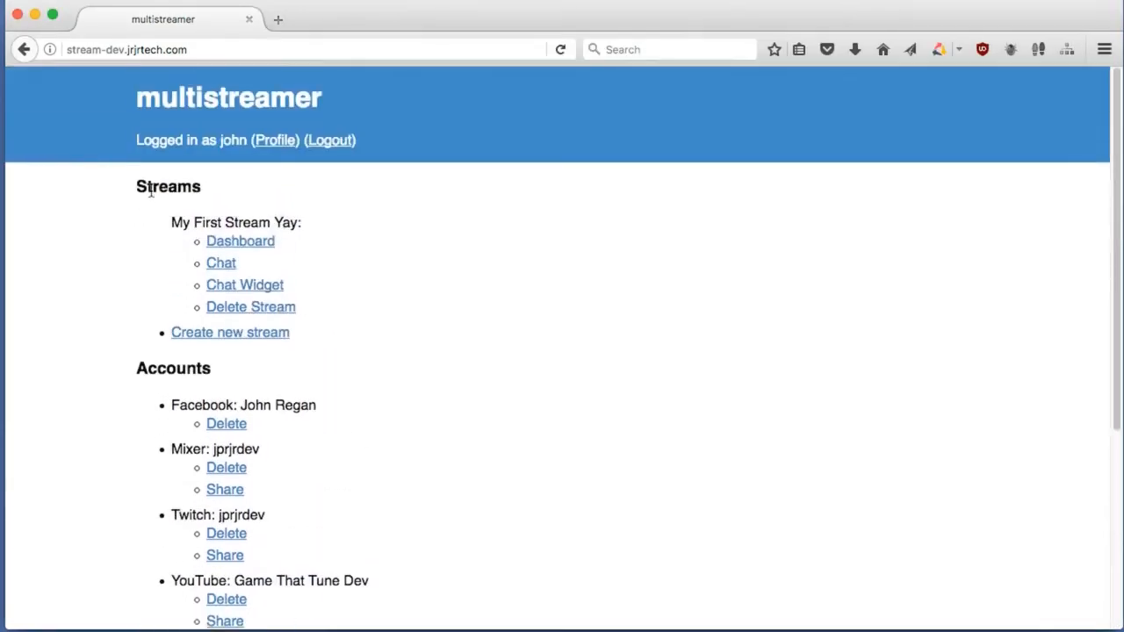
click(220, 263)
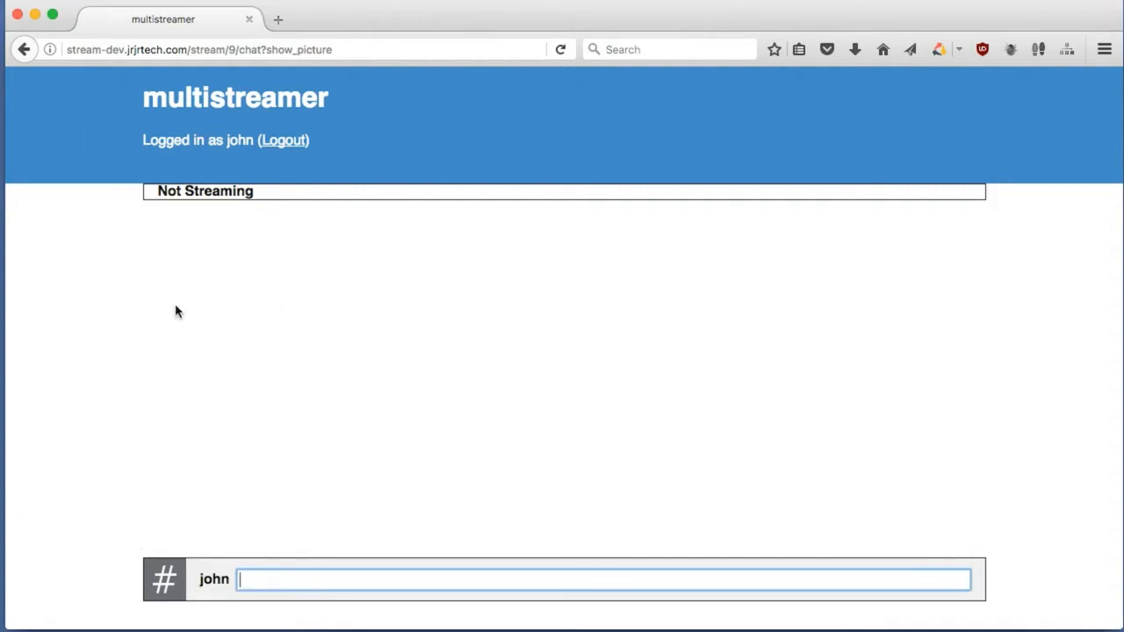
key(super+Tab)
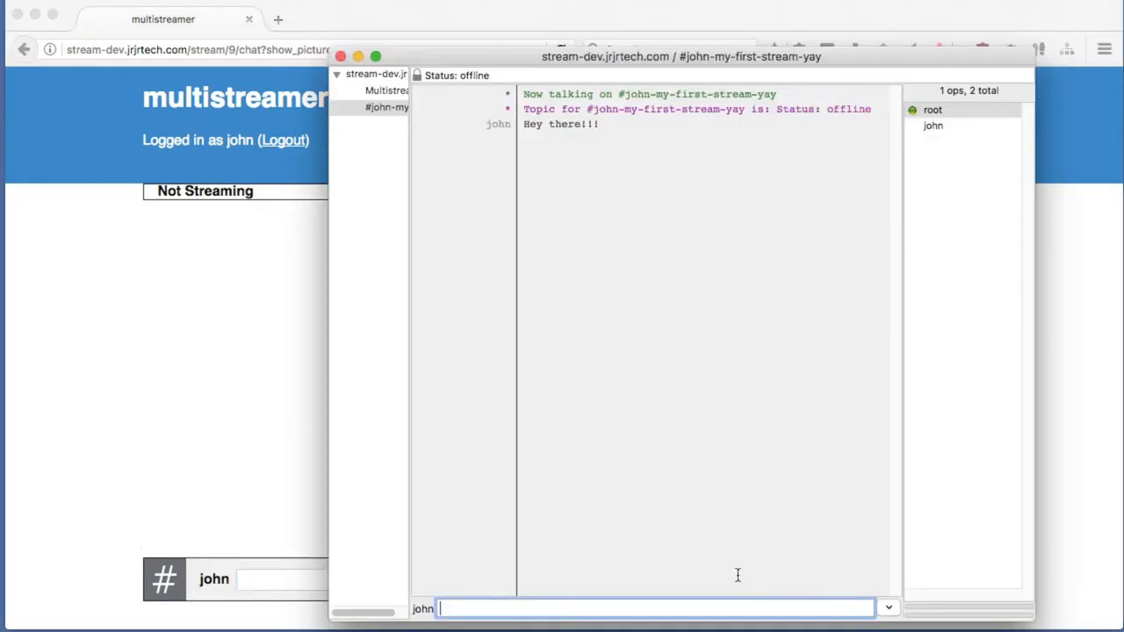
text(hey)
key(Return)
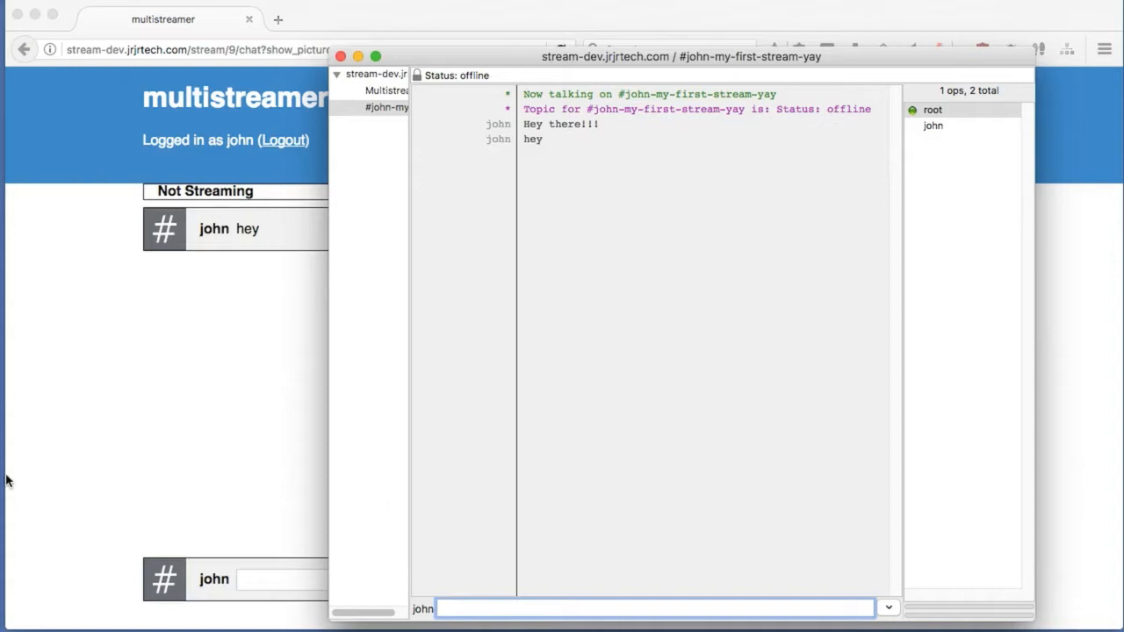
Switch to OBS, check Scene 2, return to Scene 1 and start streaming
click(181, 319)
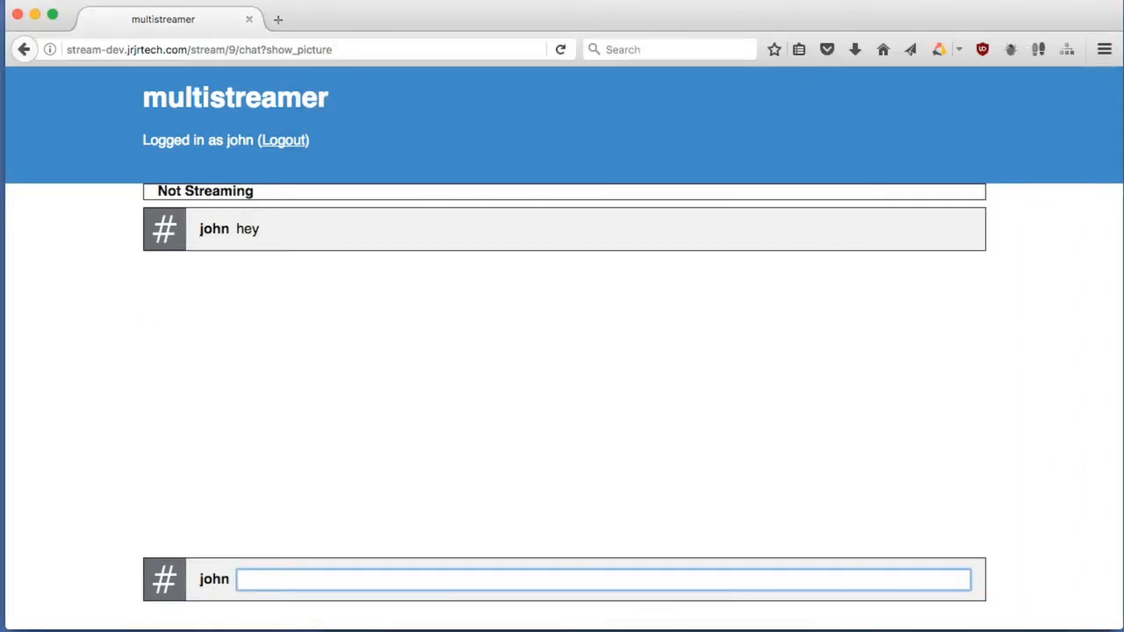
key(super+Tab)
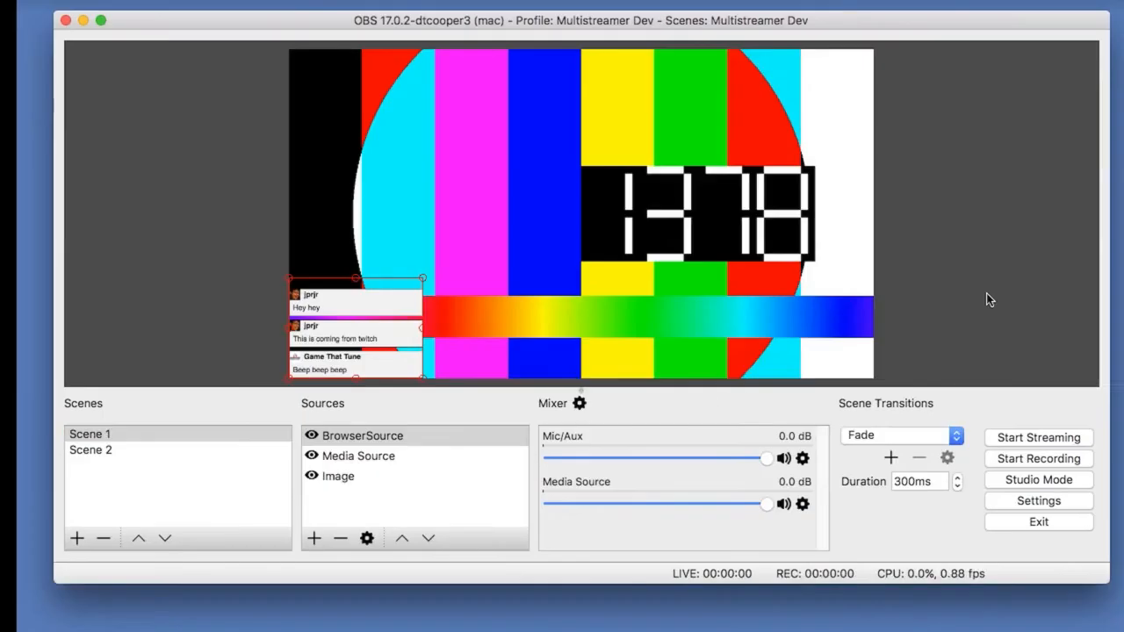
click(156, 453)
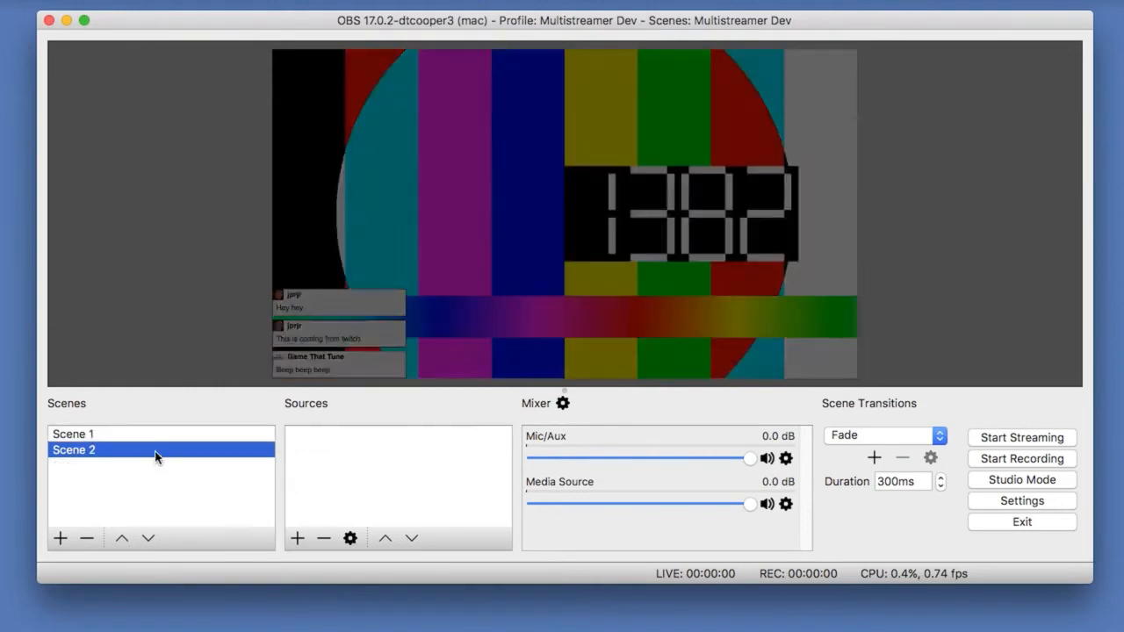
click(167, 434)
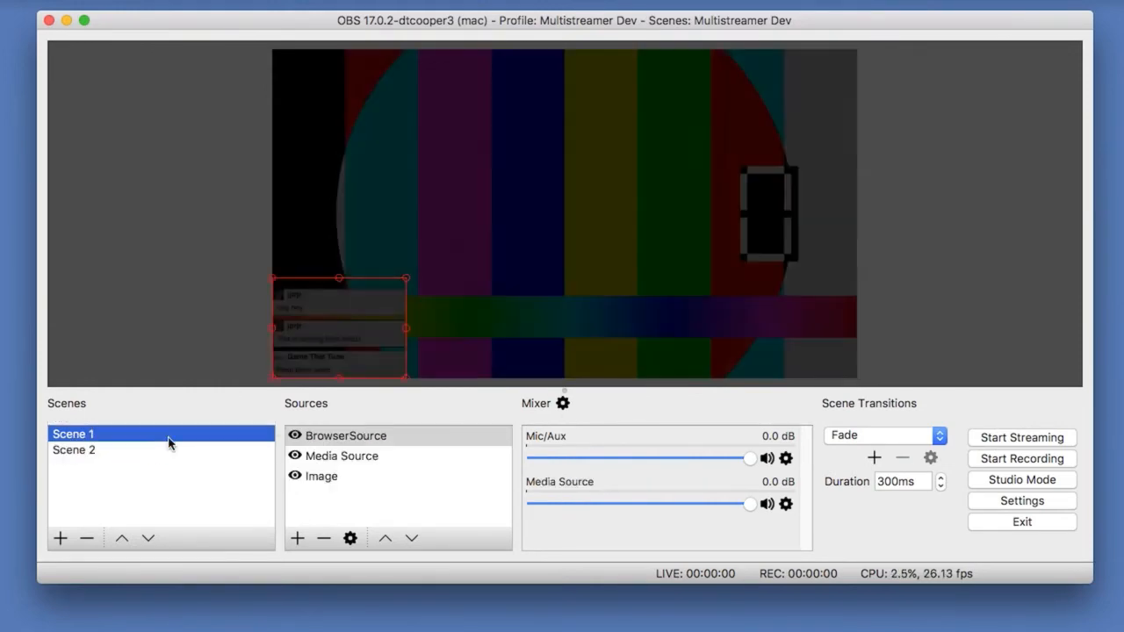
click(1022, 438)
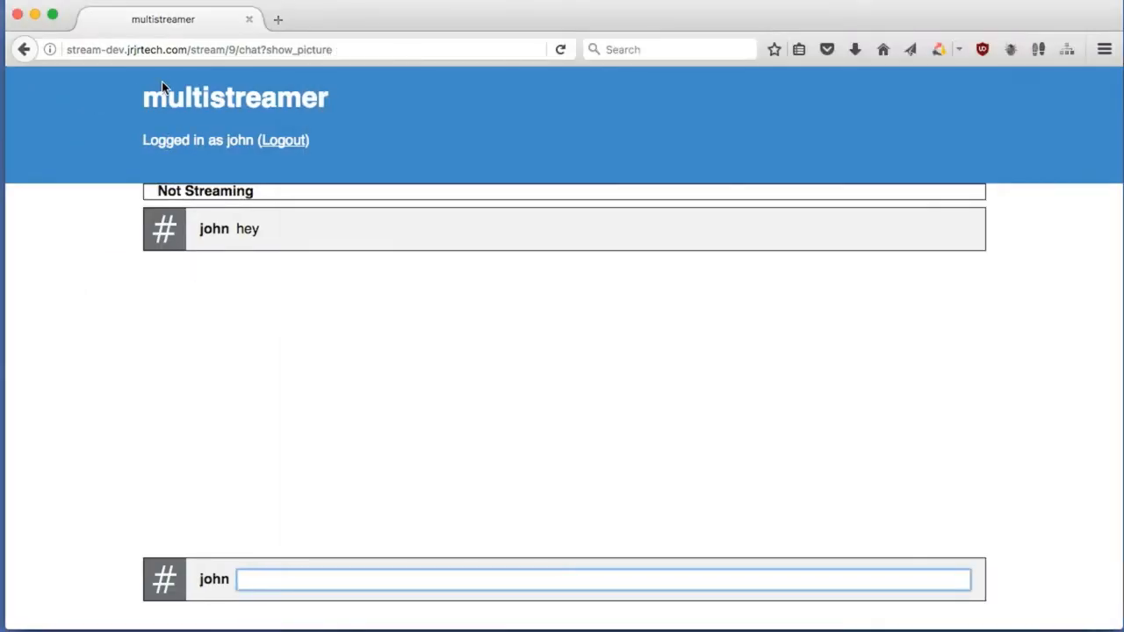
Return to multistreamer in the browser, open My First Stream Yay's dashboard from the home page and take the stream live
click(167, 98)
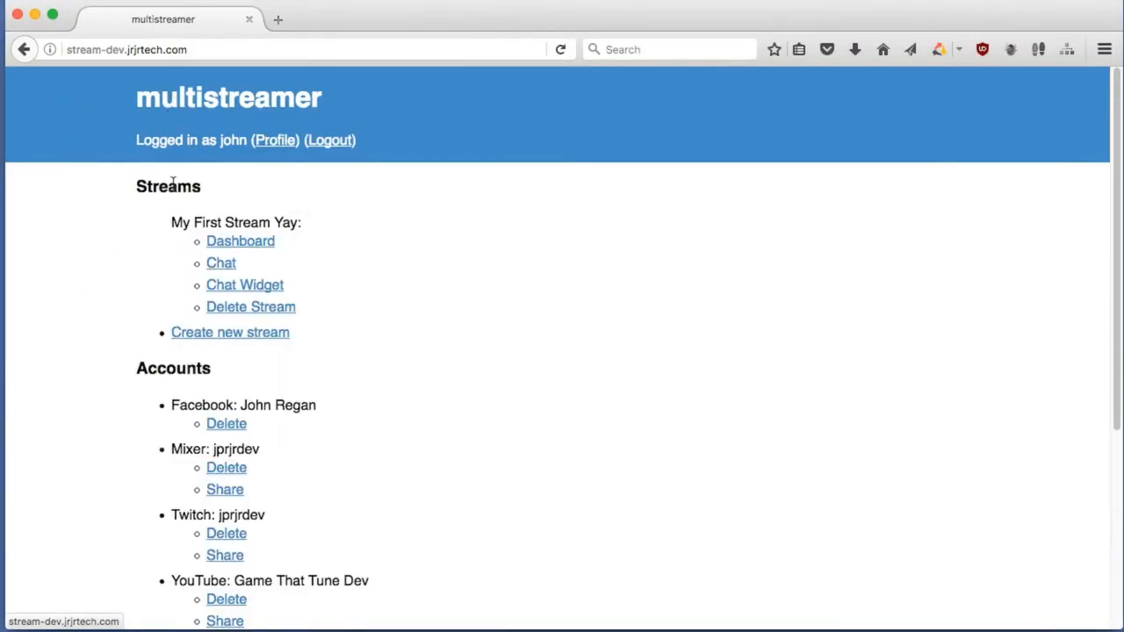
click(221, 263)
click(199, 89)
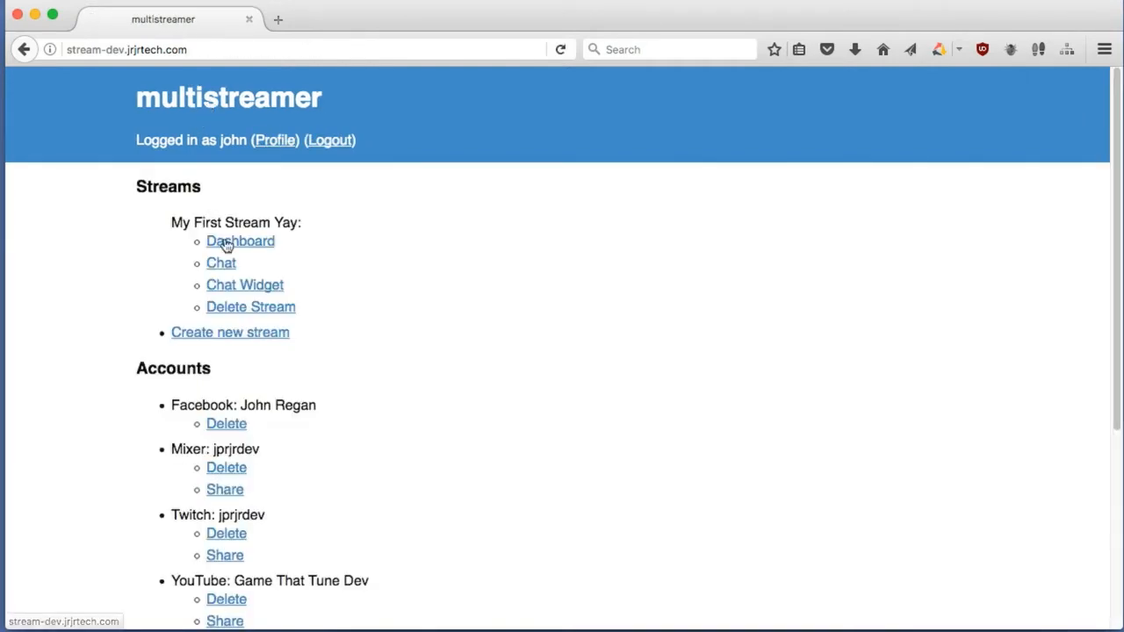
click(226, 242)
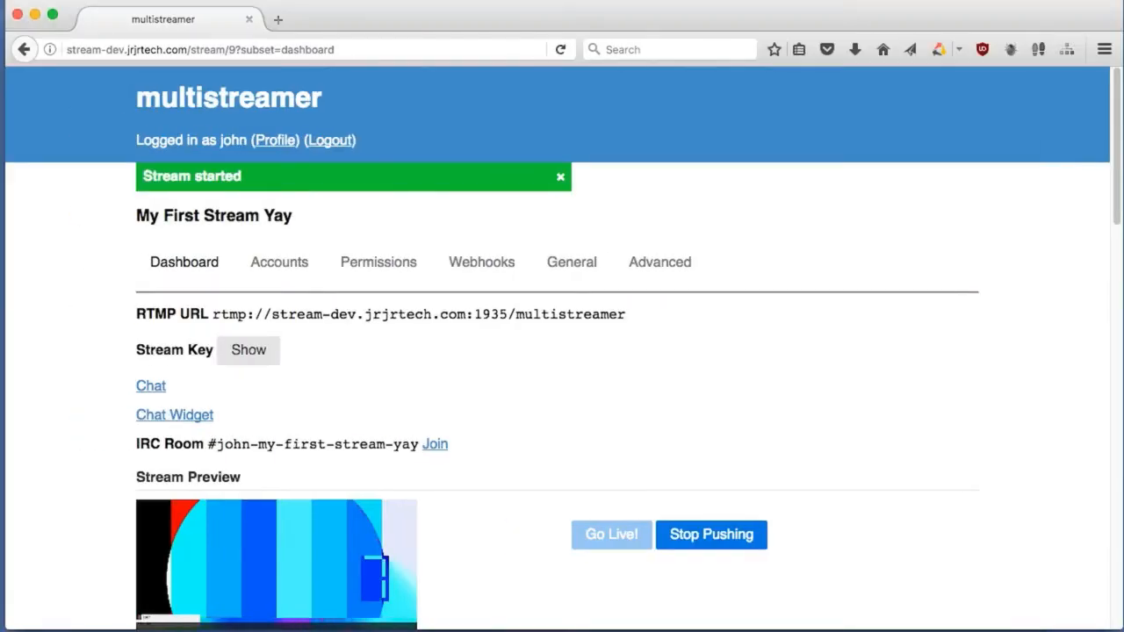
Switch to XChat and examine the channel's new topic and the Twitch and YouTube bot users in its user list
key(super+Tab)
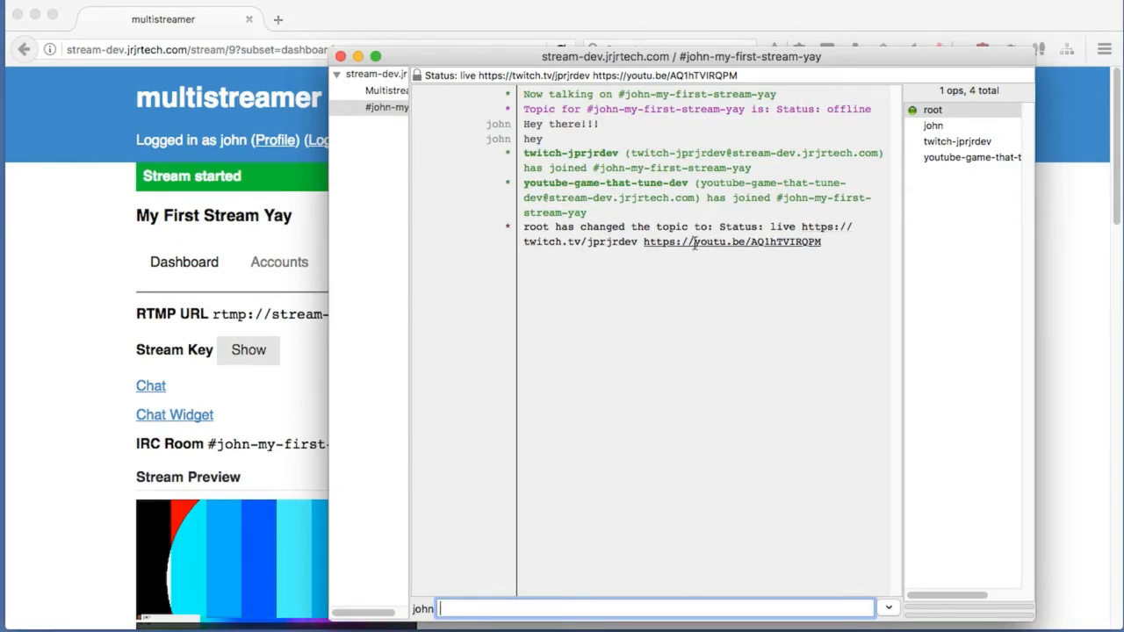
click(957, 144)
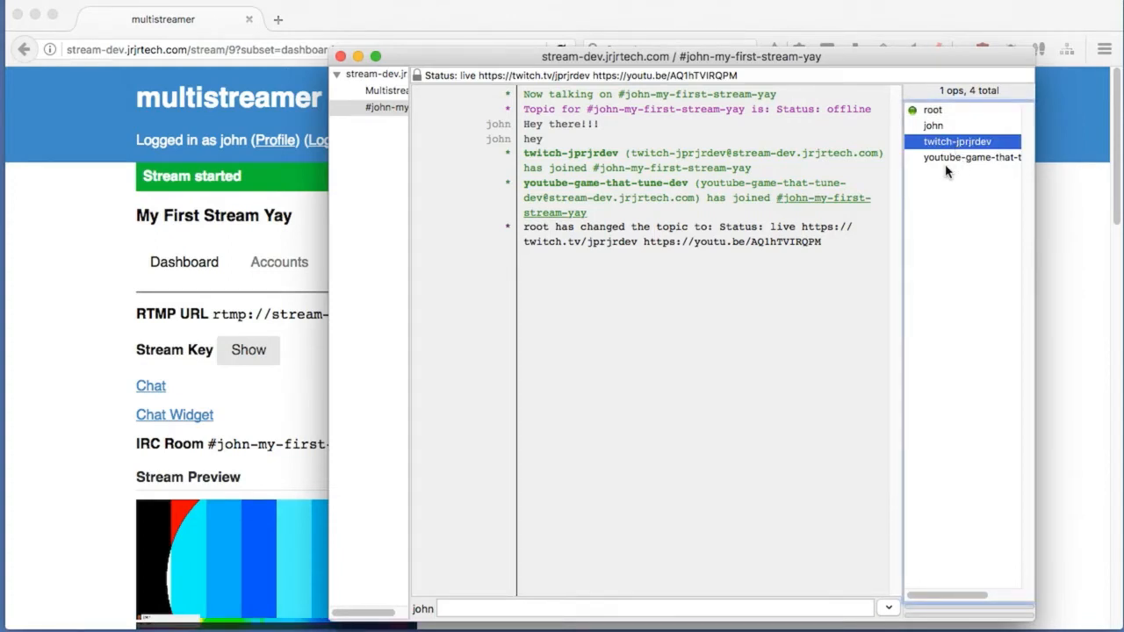
click(946, 160)
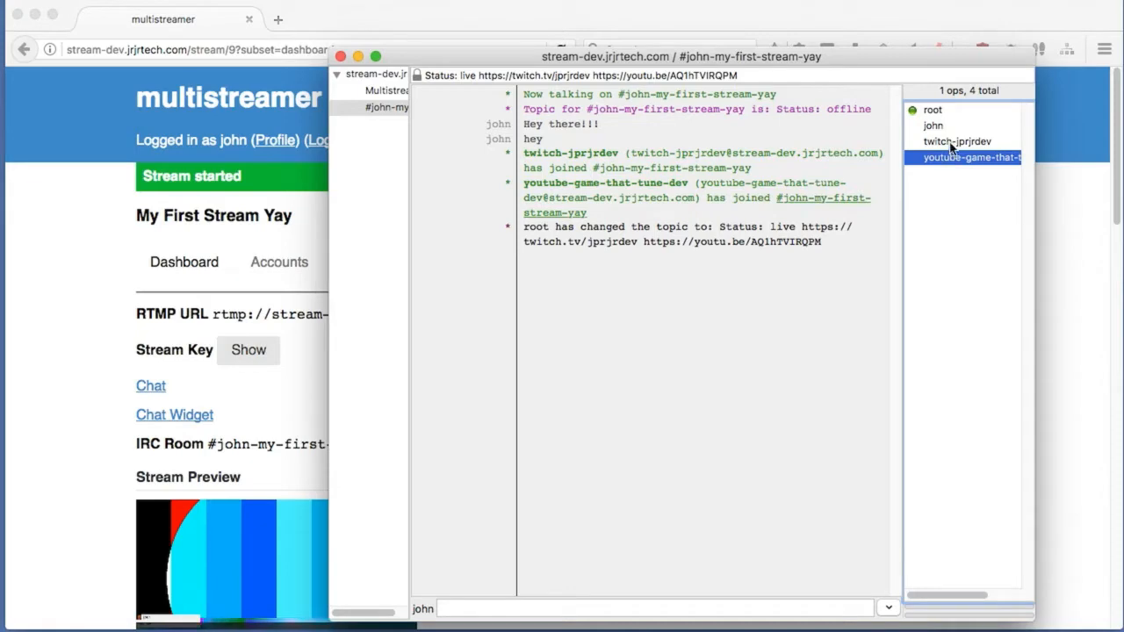
click(953, 145)
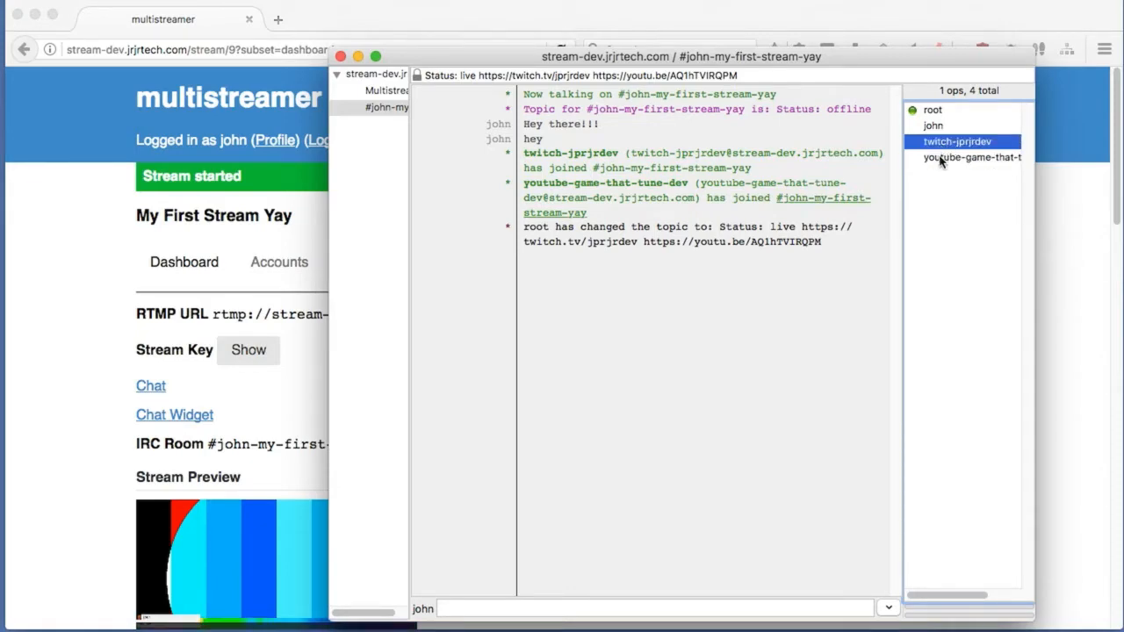
click(940, 157)
click(936, 147)
click(938, 161)
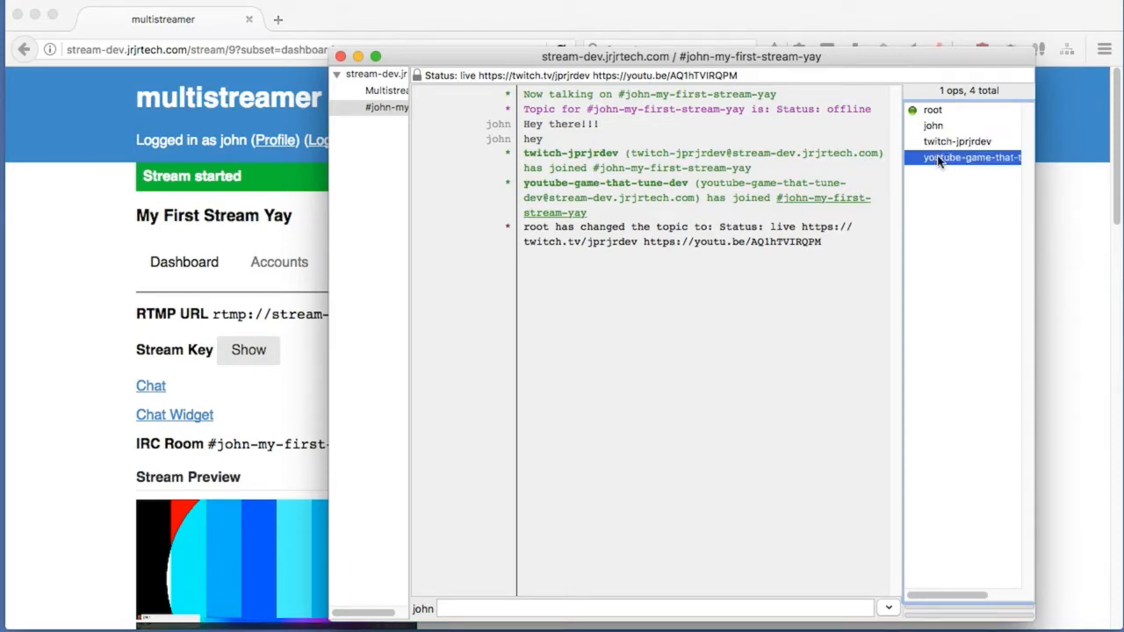
click(936, 145)
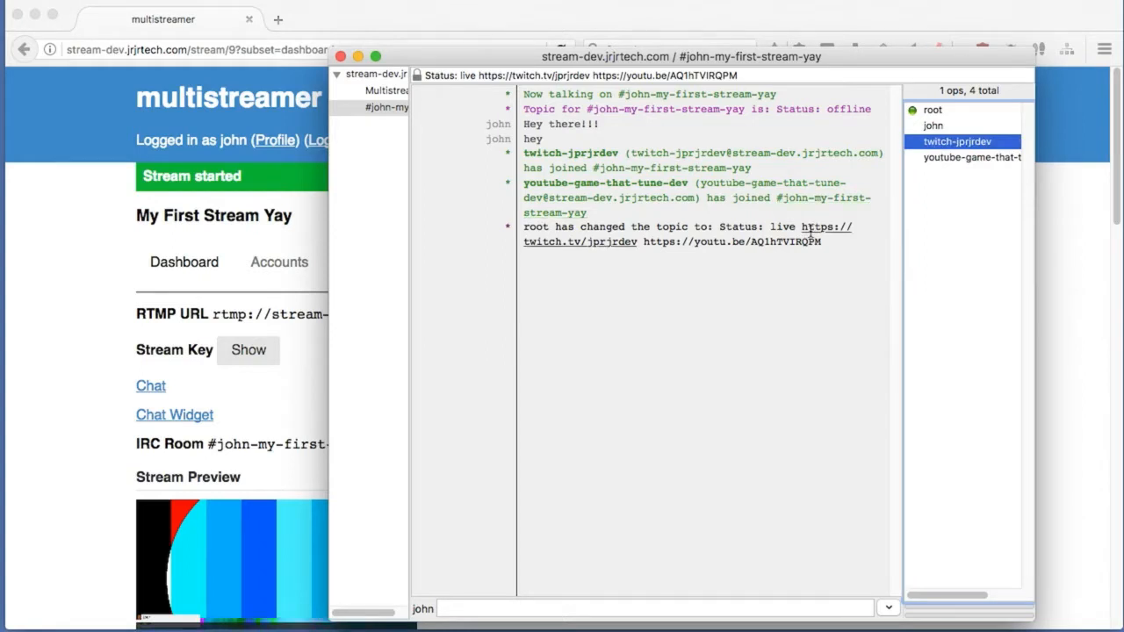
Open the YouTube stream from the link in the XChat channel's topic message and send "Hey there!!!" in its live chat
click(94, 266)
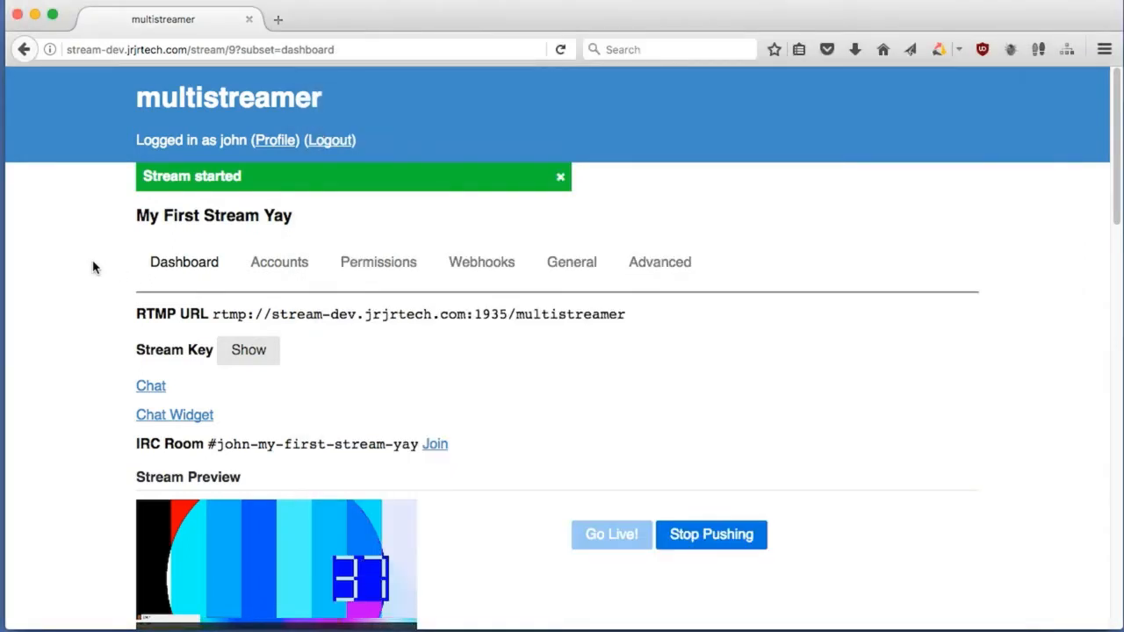
key(super+Tab)
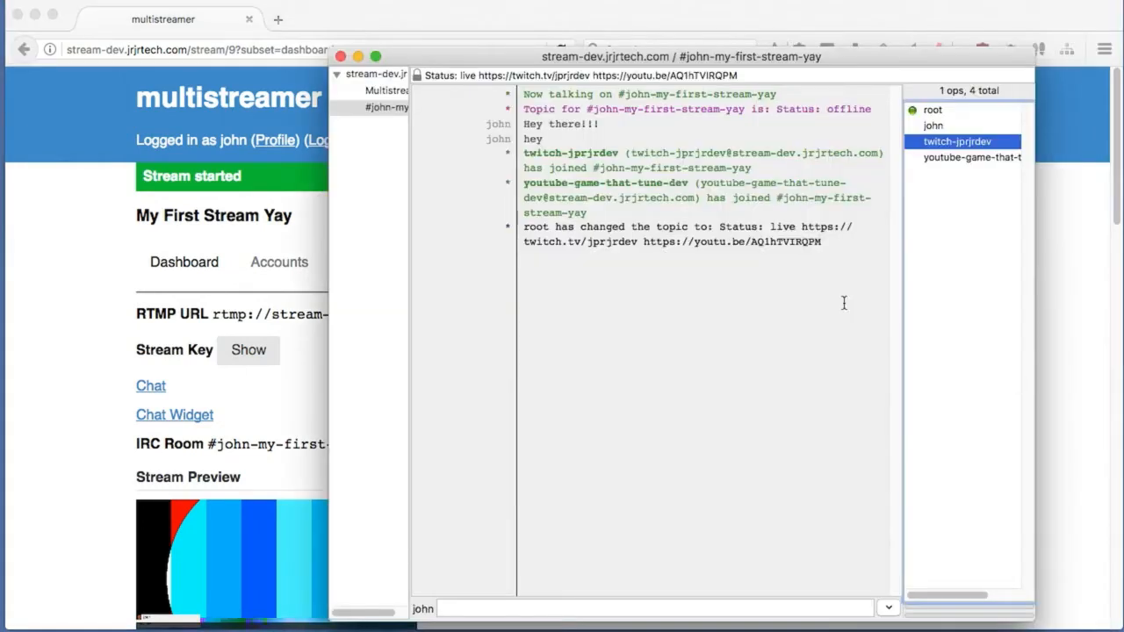
click(739, 244)
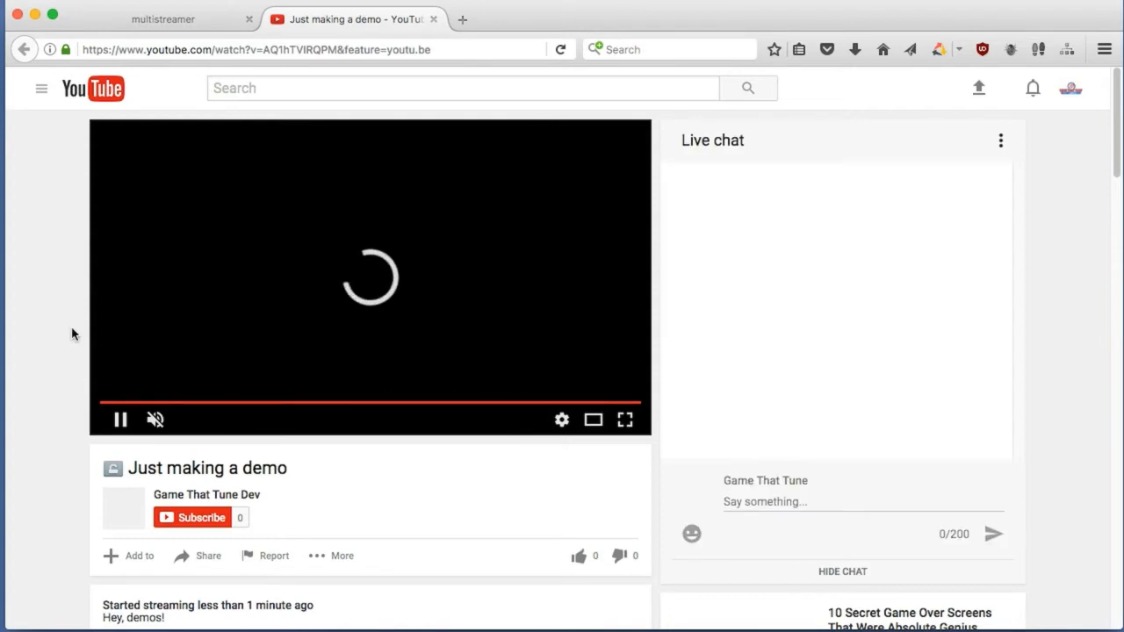
scroll(73, 332, down, 3)
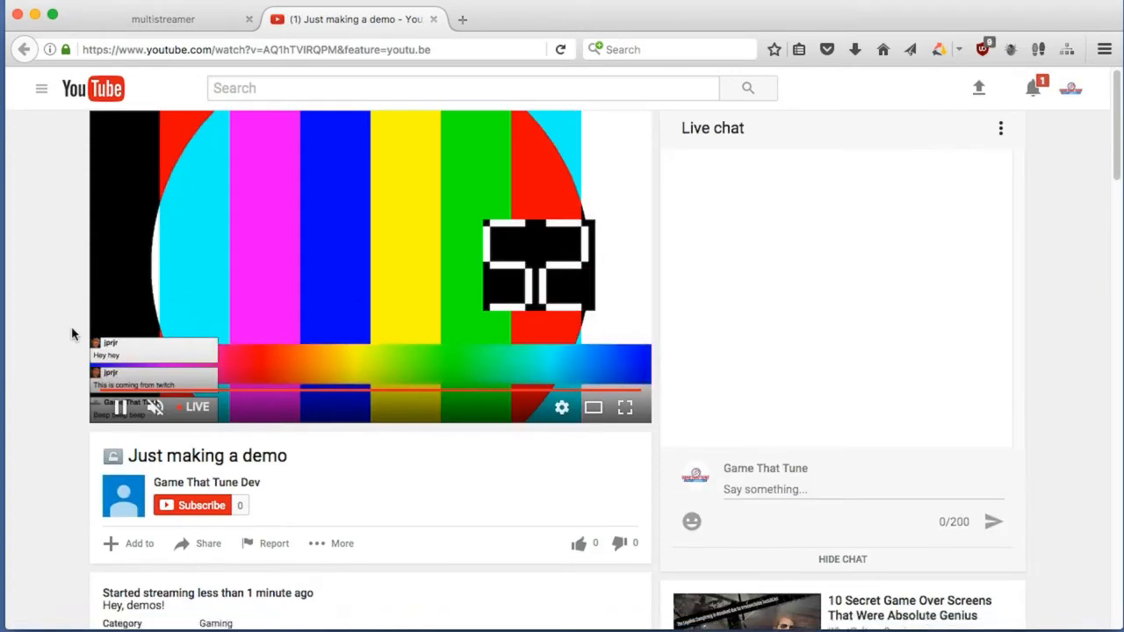
scroll(703, 466, up, 3)
click(771, 501)
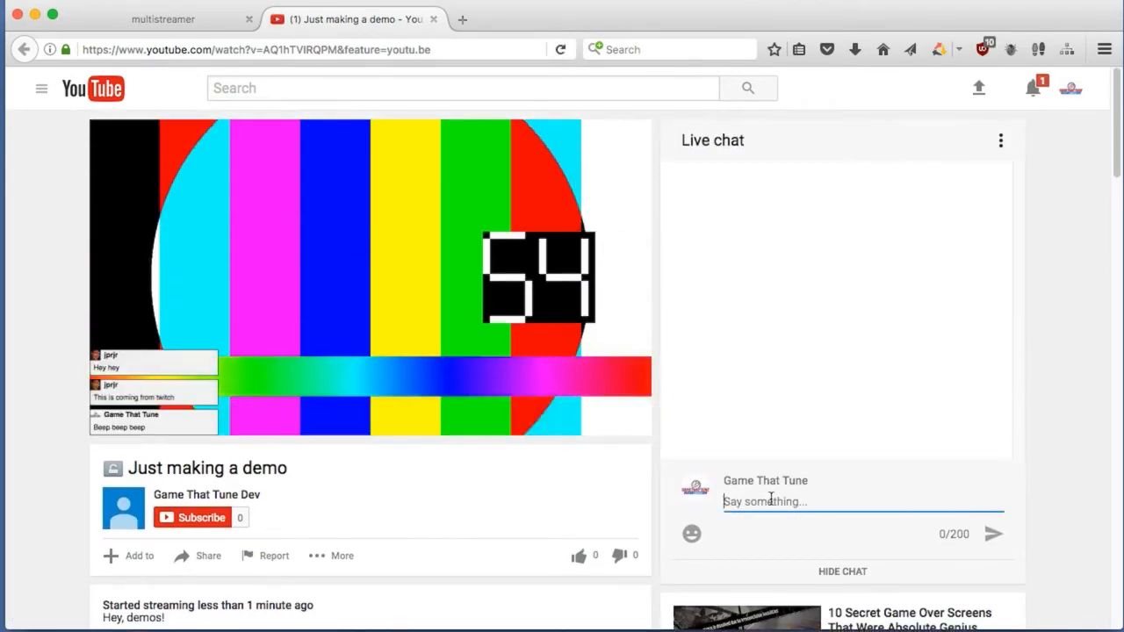
text(Hey there)
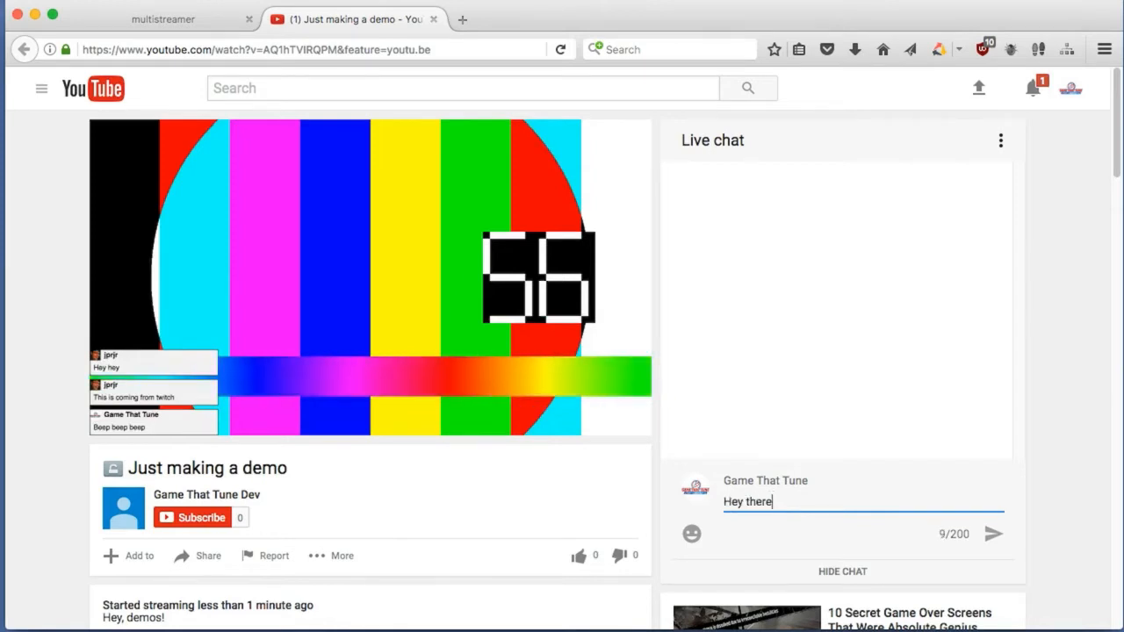
text(!!!!)
key(Return)
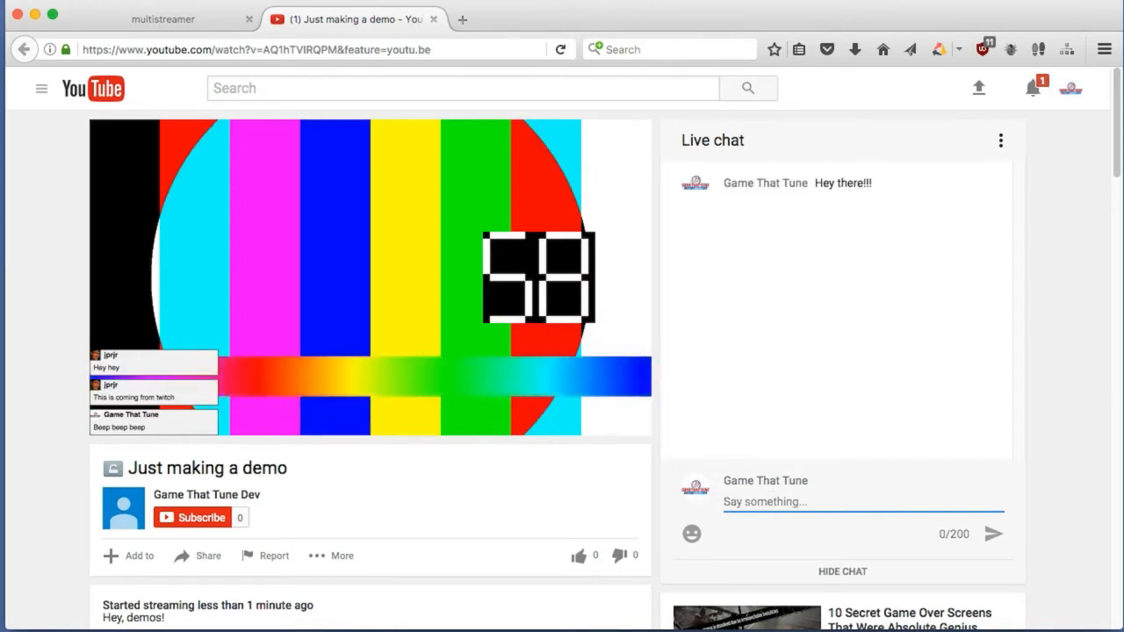
Switch back to XChat and inspect the sender name on the message relayed from YouTube
key(super+Tab)
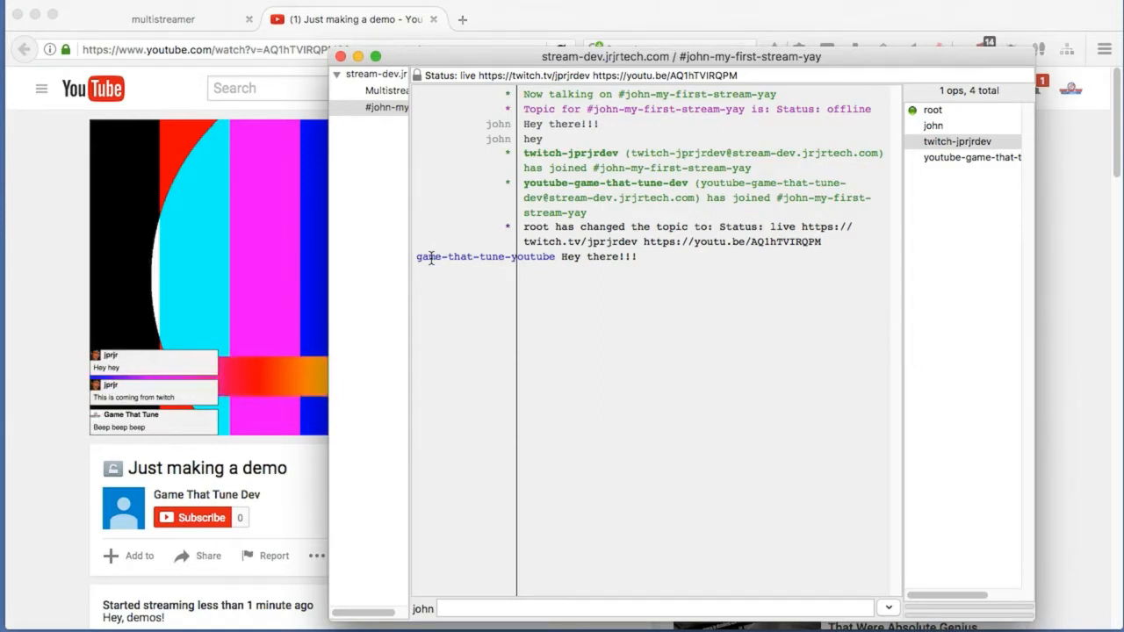
double_click(431, 259)
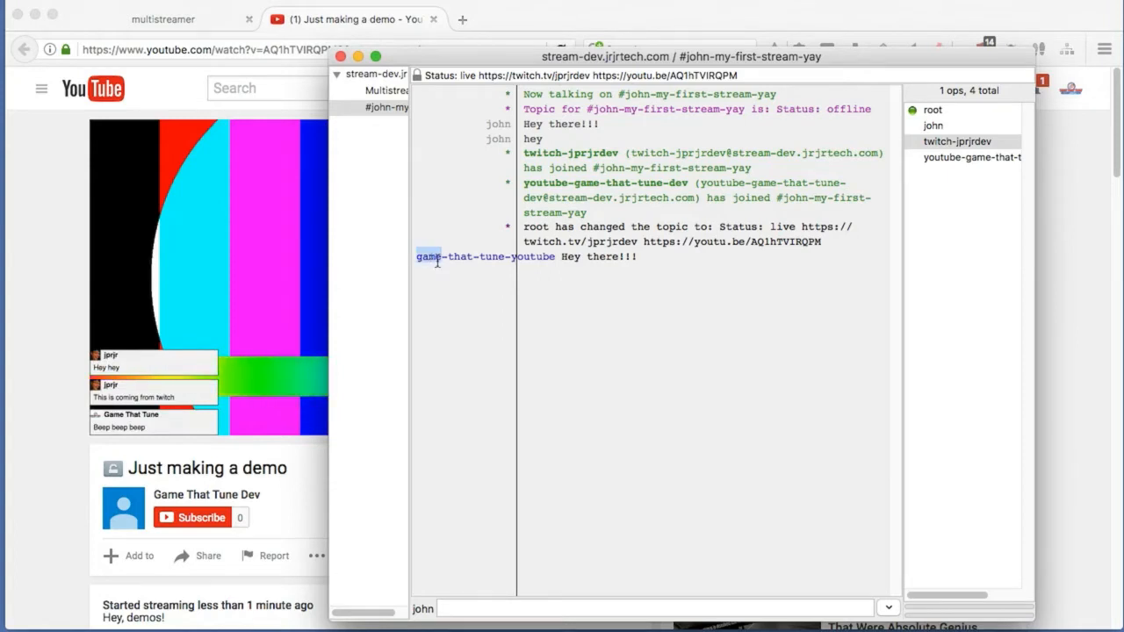
click(463, 260)
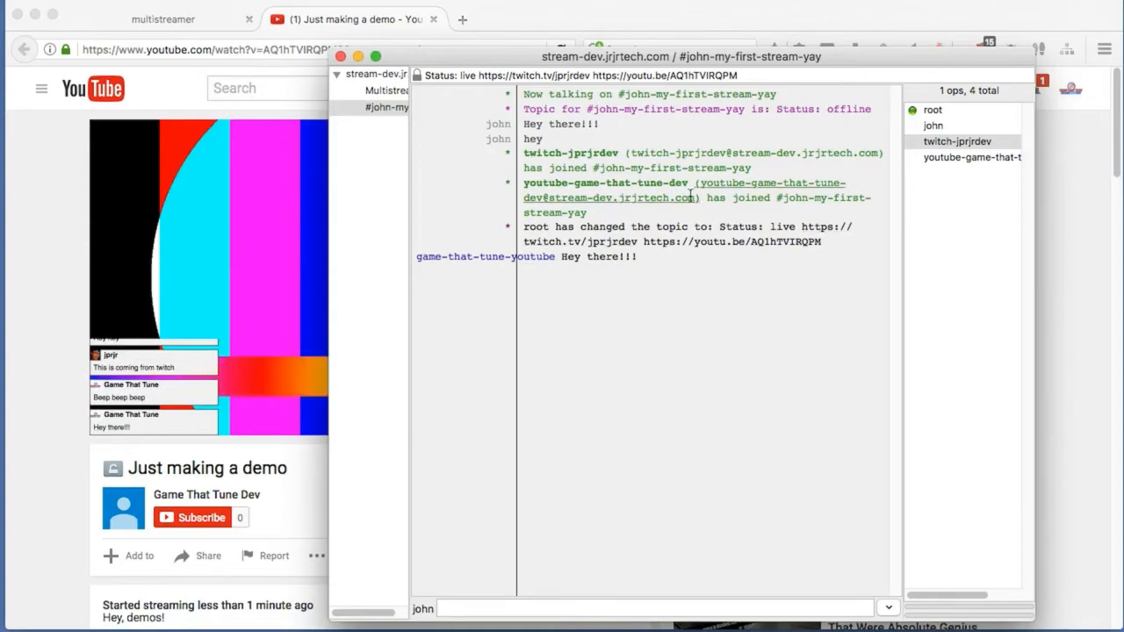
Open the Twitch stream from the link in the channel's topic message and send "This is from Twitch!" in its chat
click(617, 241)
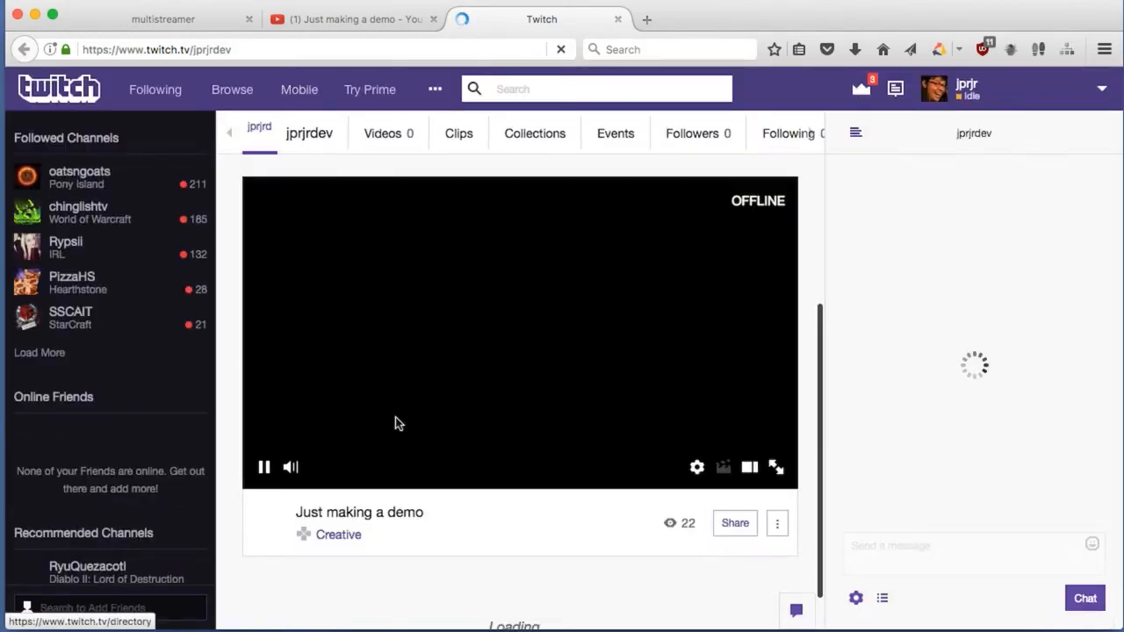
click(884, 552)
text(T)
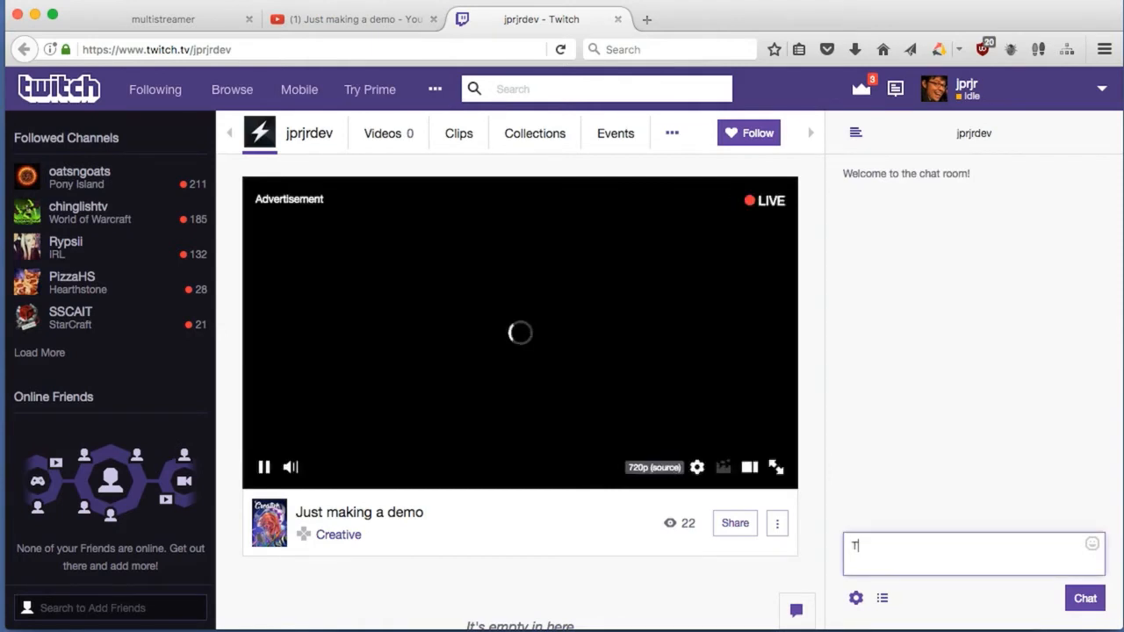
text(his is from T)
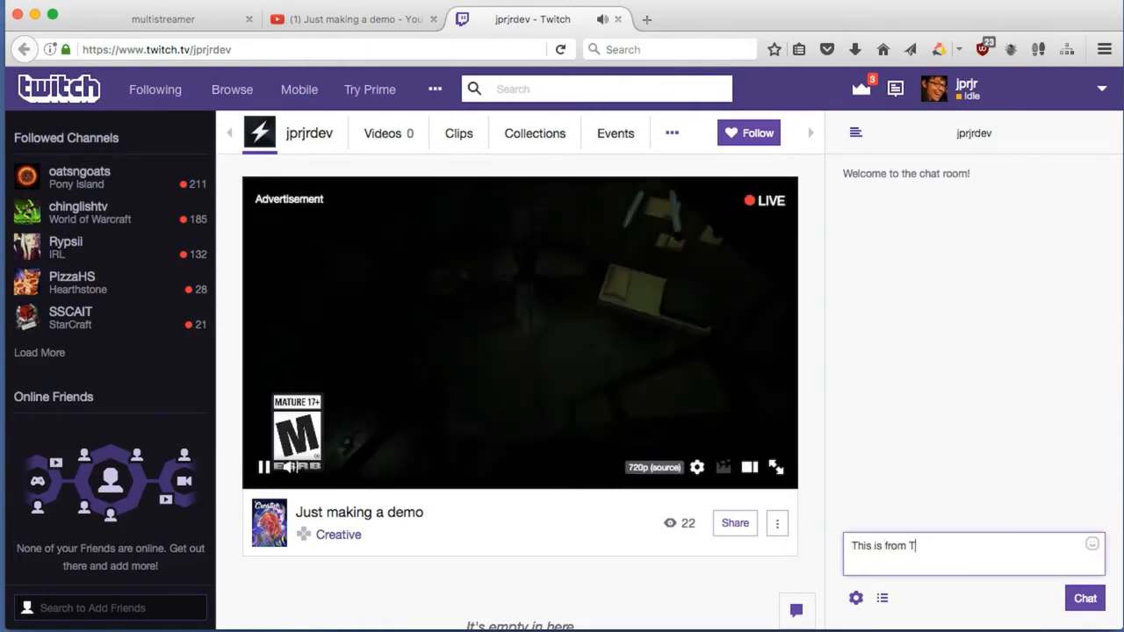
text(witch!)
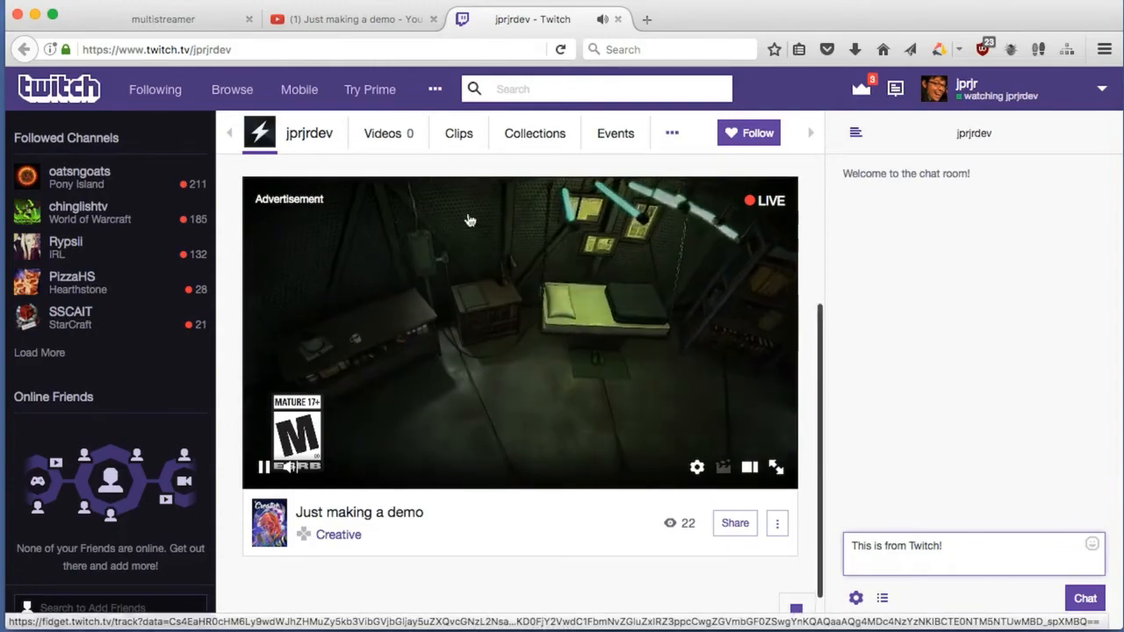
click(994, 547)
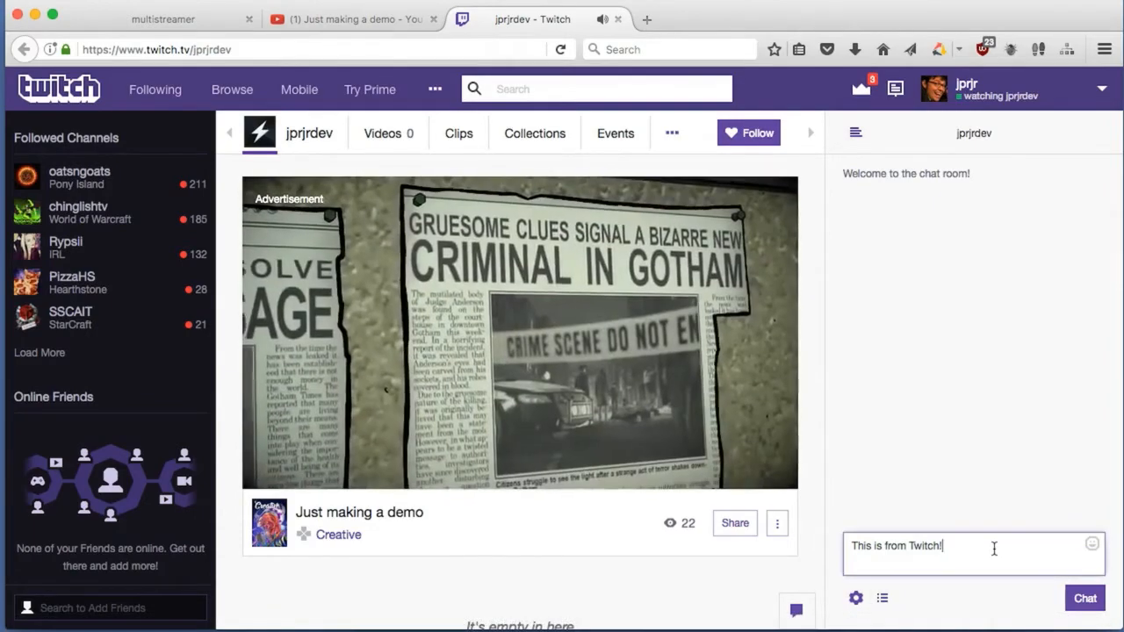
key(Return)
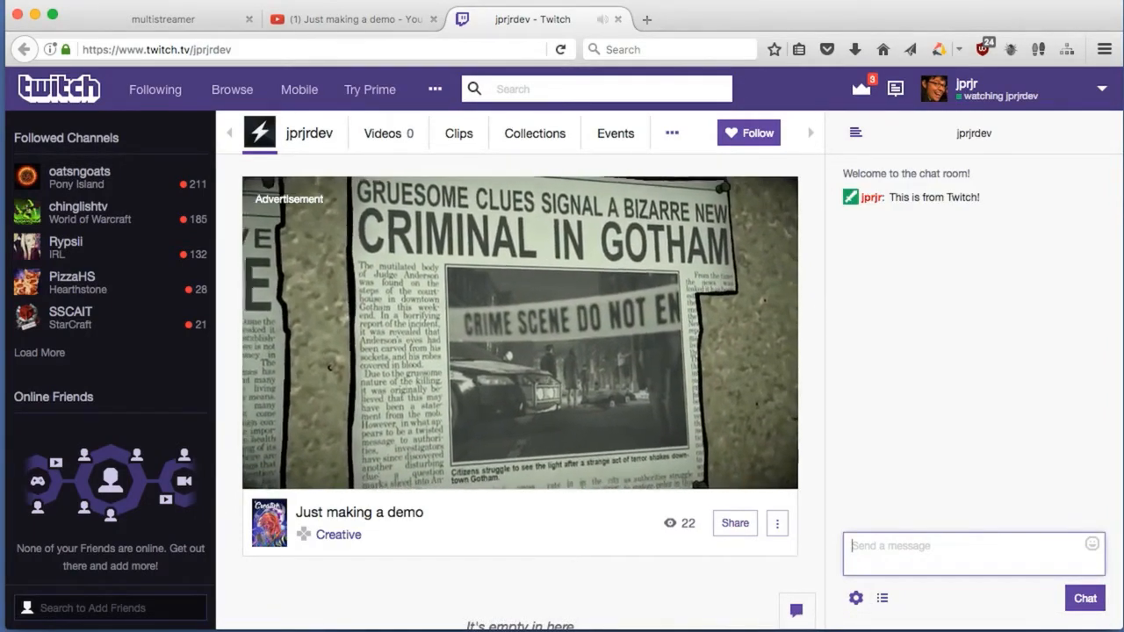
Switch back to XChat, check the message relayed from Twitch and send "HEY HEY HEY" to the channel
key(super+Tab)
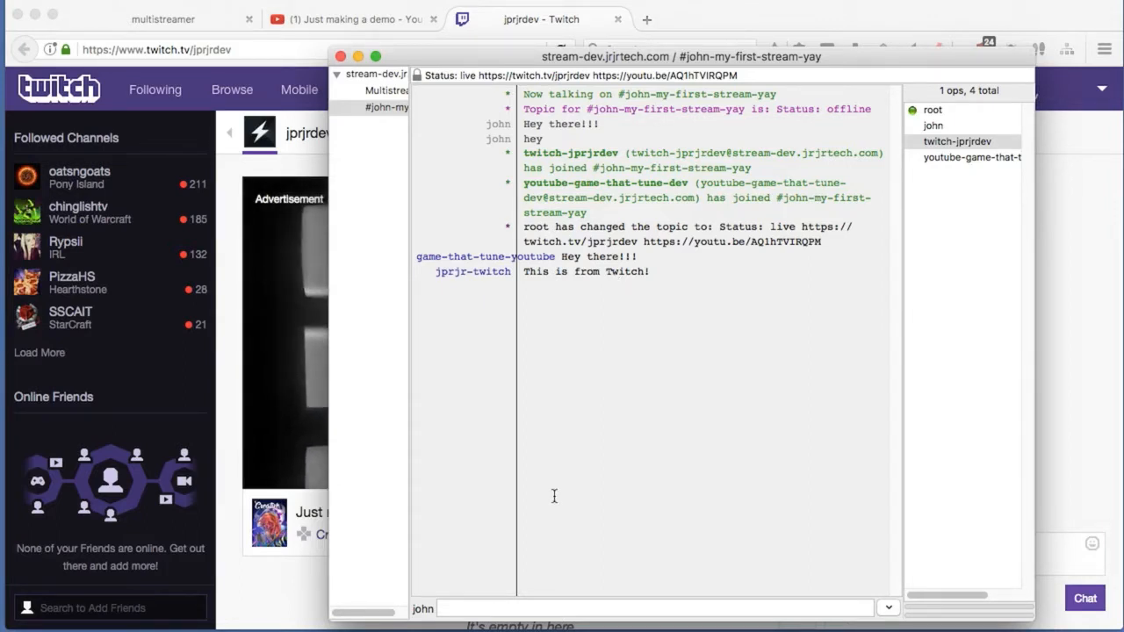
click(531, 606)
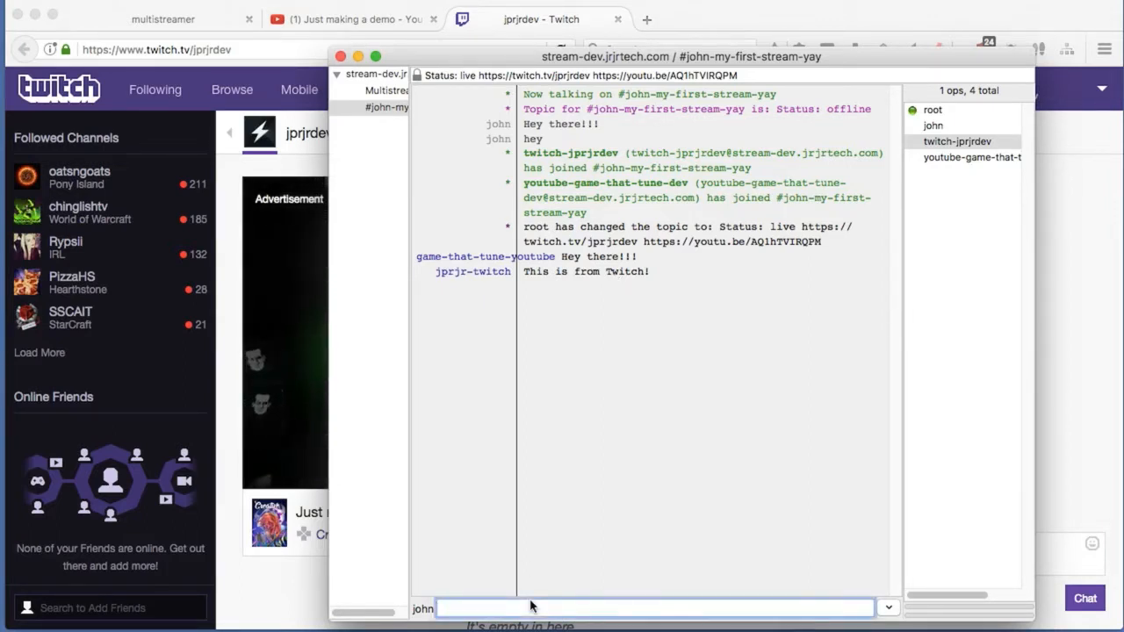
text(HEY HEY HEY)
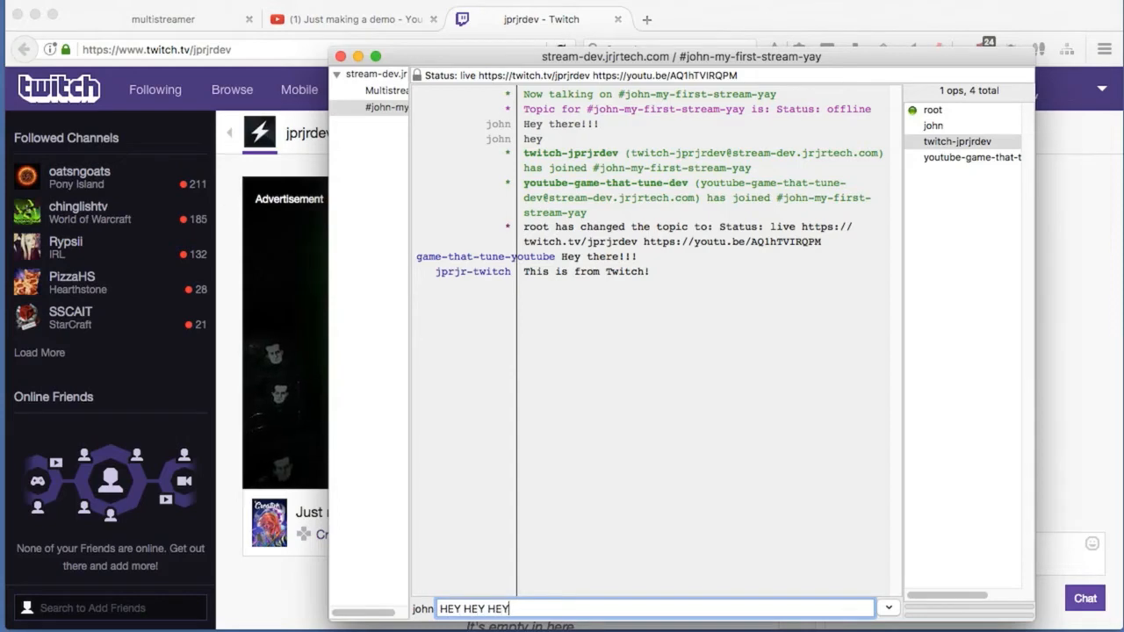
key(Return)
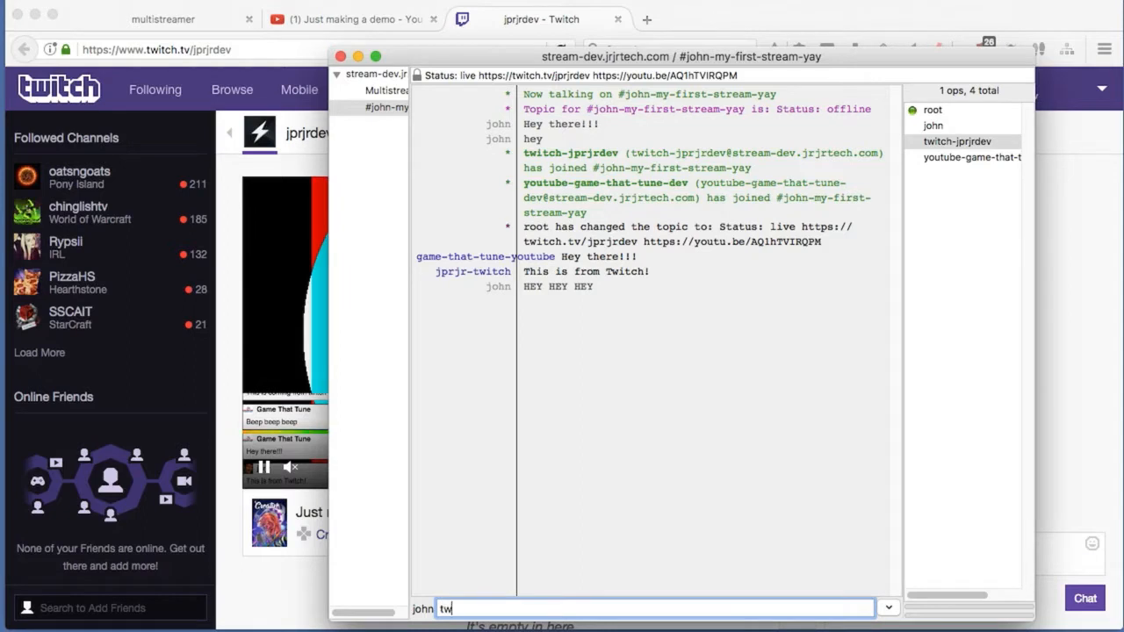
key(Tab)
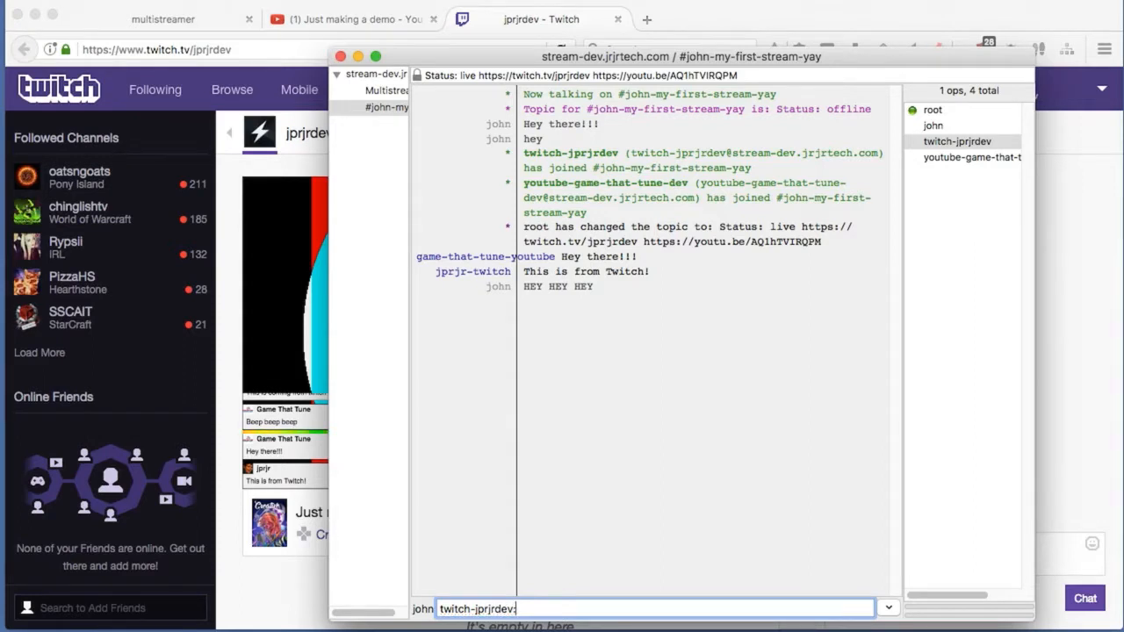
text(:)
key(Home)
text(@)
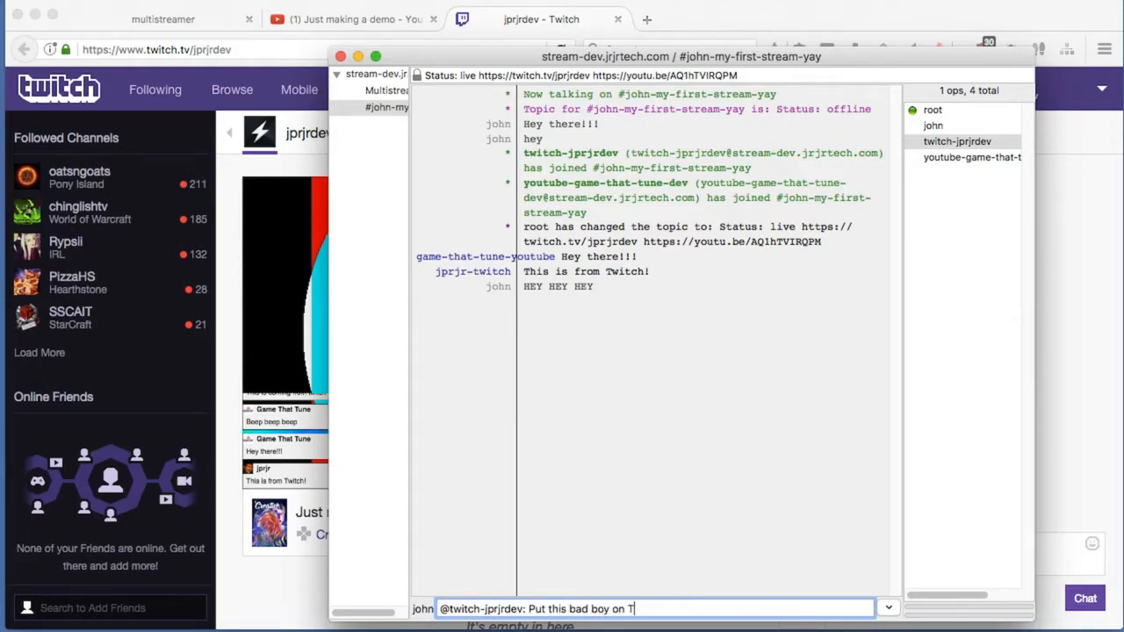
text(ch)
key(Return)
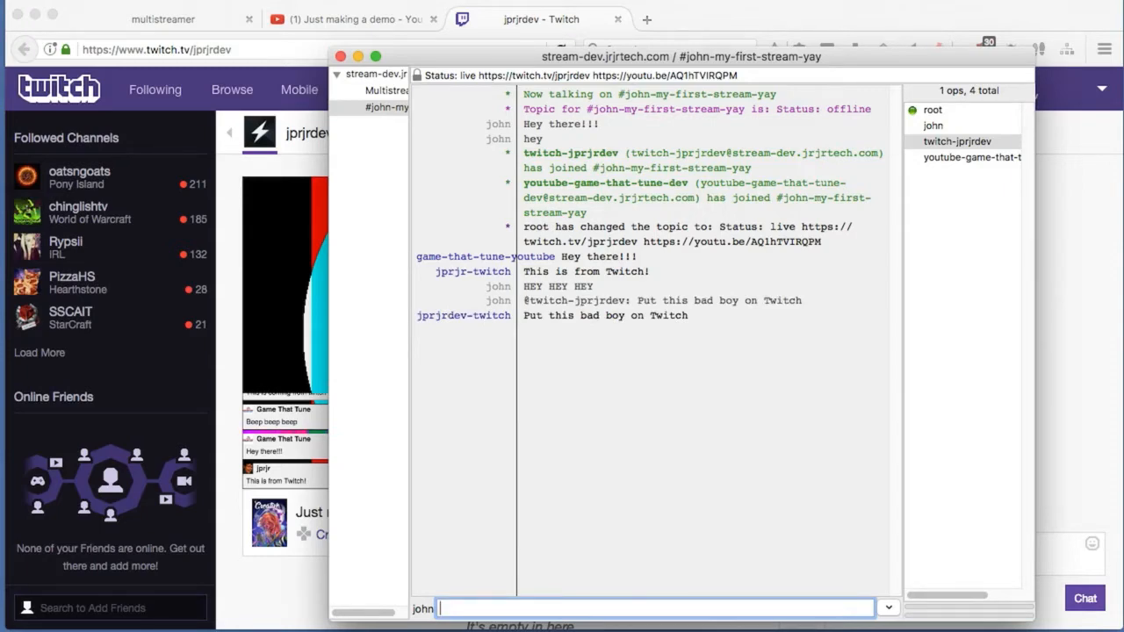
click(1074, 439)
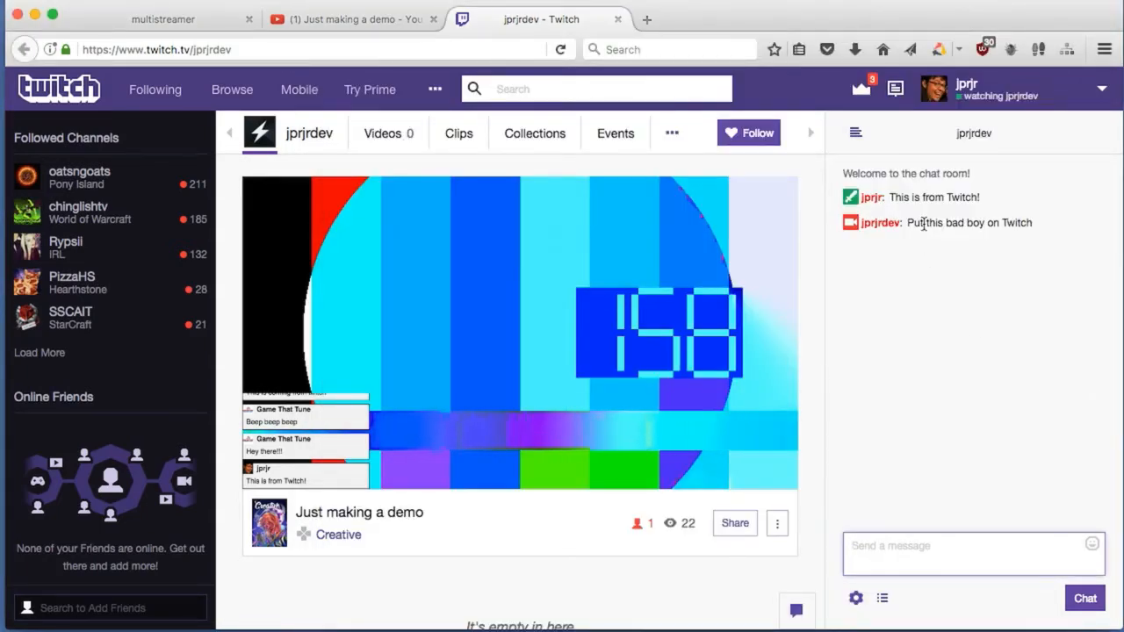
Switch back to XChat, send "youtube-game-that-tune-dev, hey hey hey!!!!!!!!!!" to the channel and check the YouTube live chat
key(super+Tab)
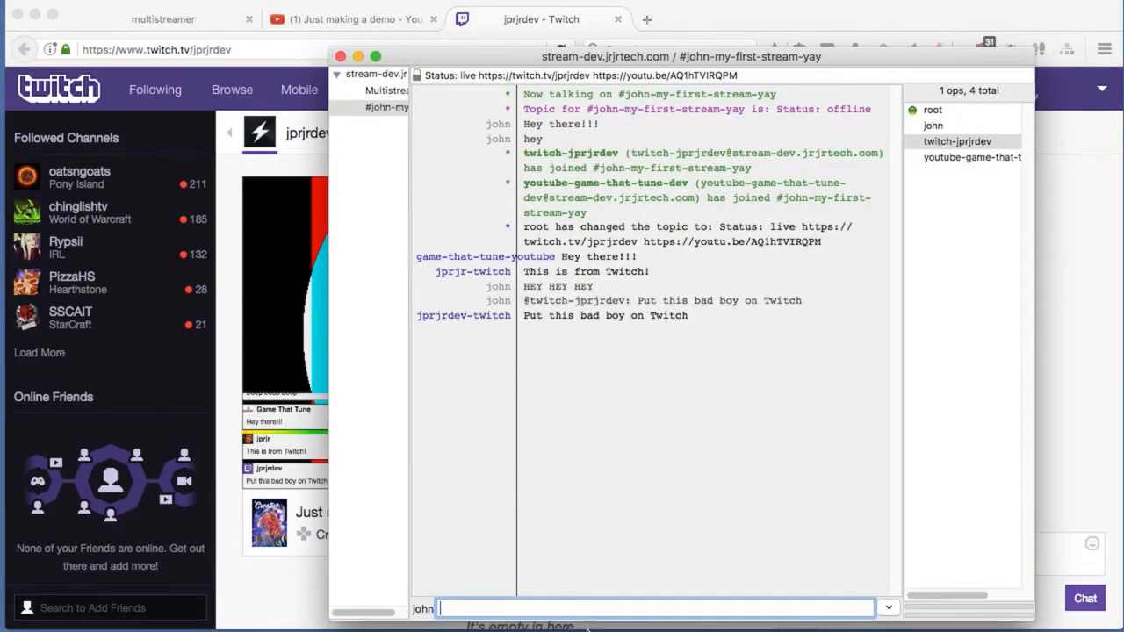
text(youtu)
key(Tab)
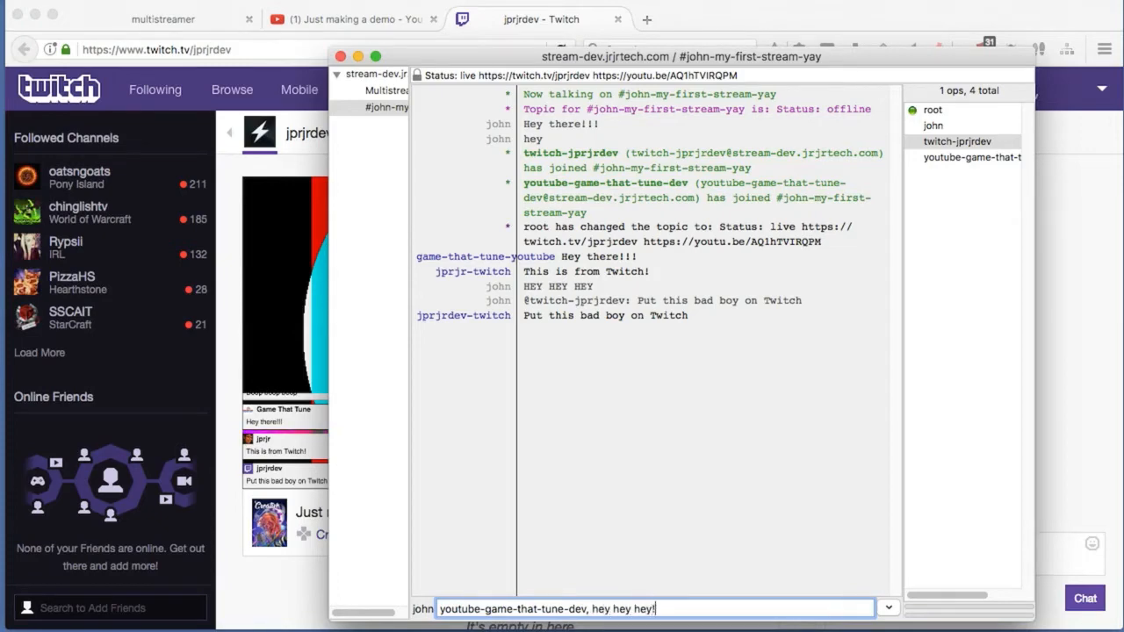
key(Return)
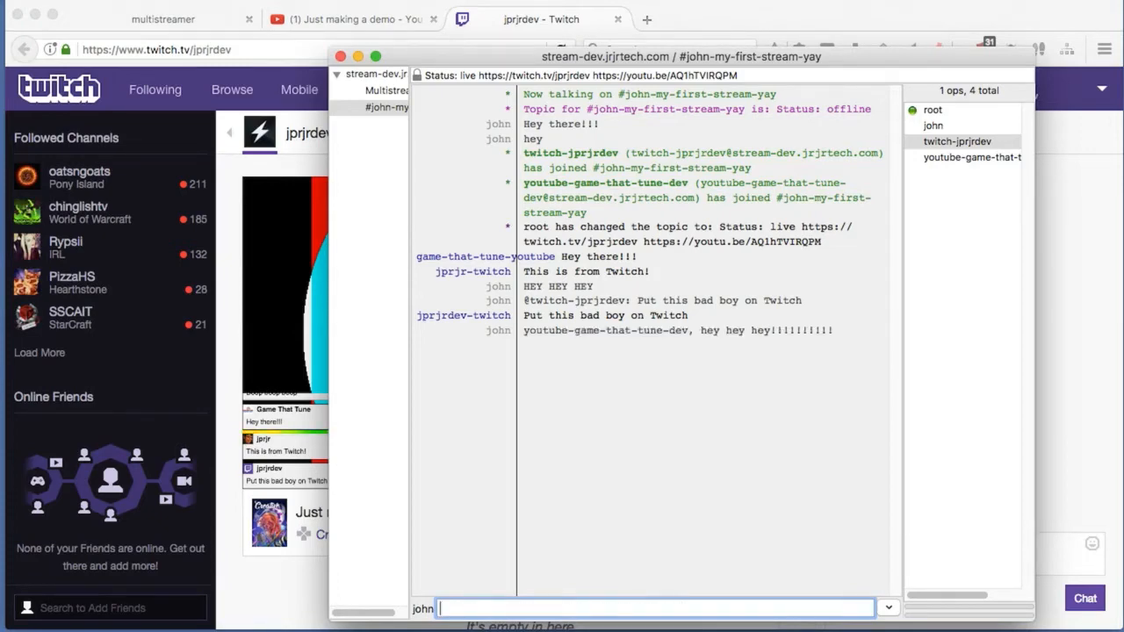
click(369, 19)
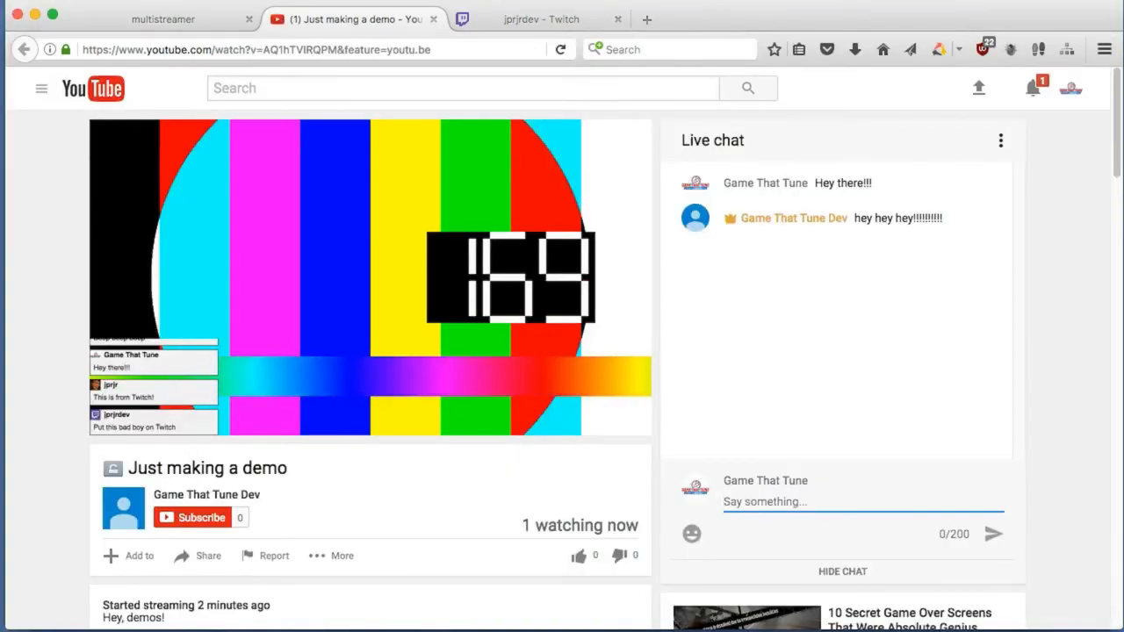
Switch back to XChat and send the !viewcount and !help commands to the channel
key(super+Tab)
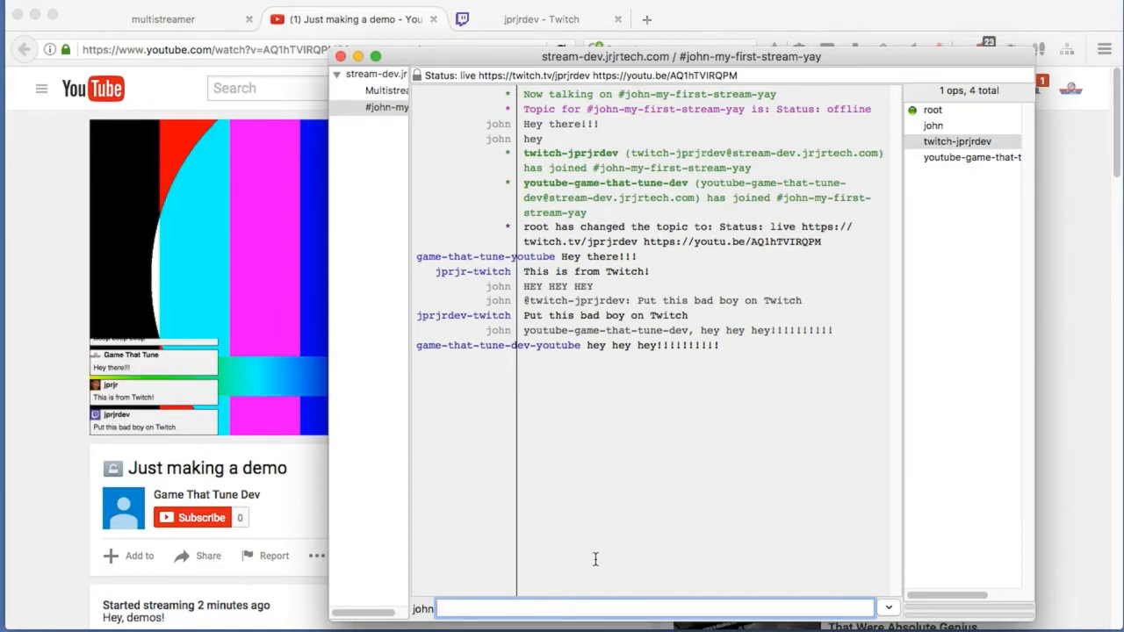
text(viewcount)
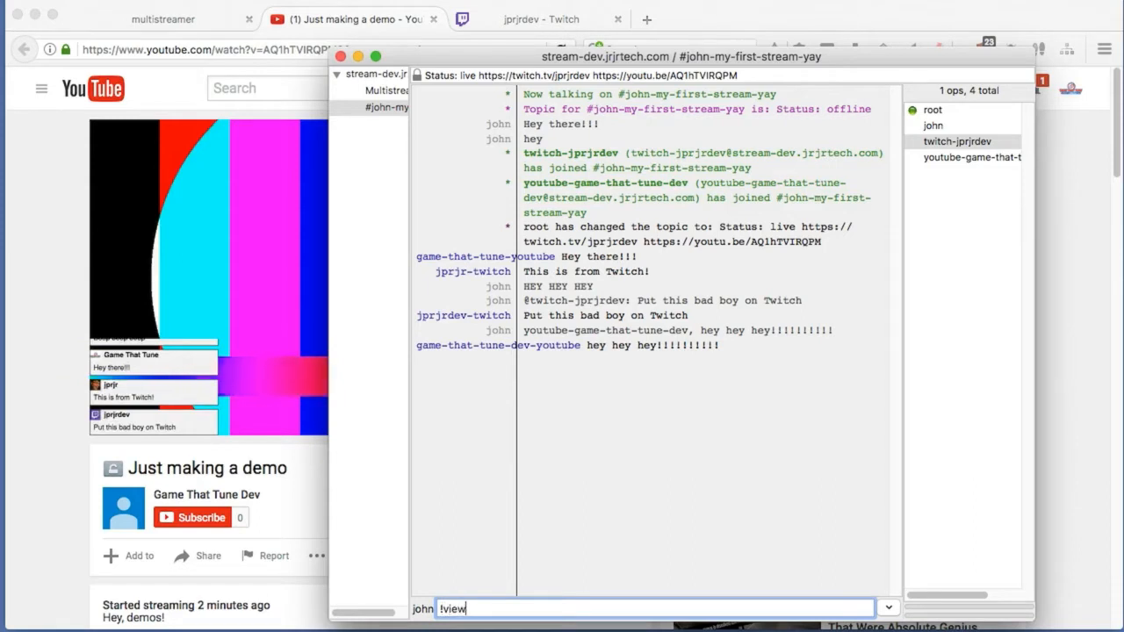
key(Return)
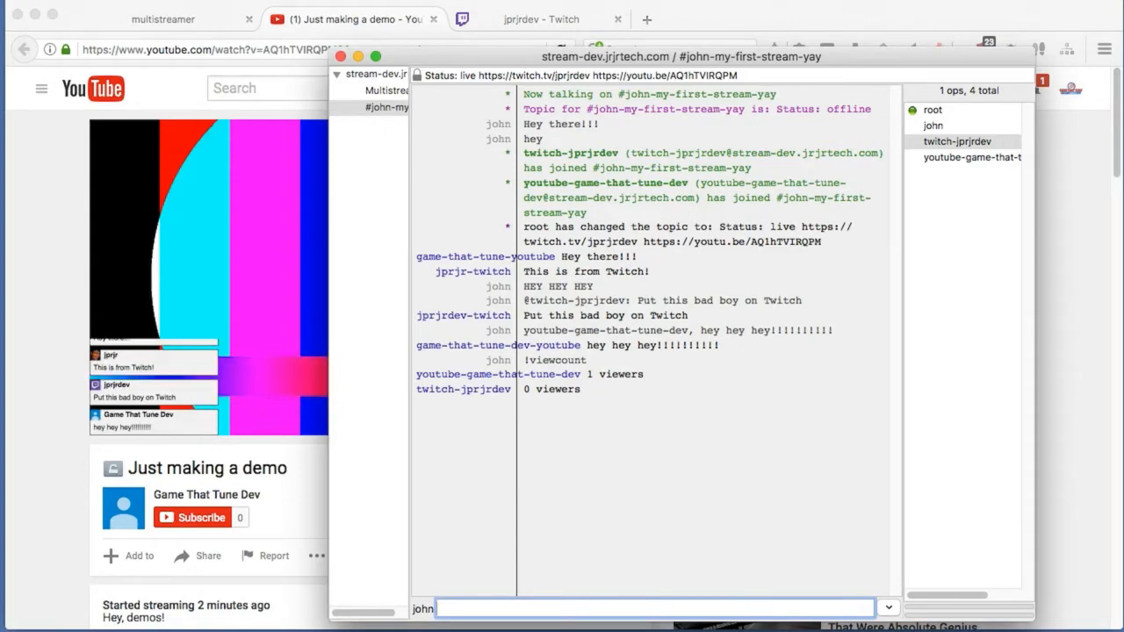
text(!help)
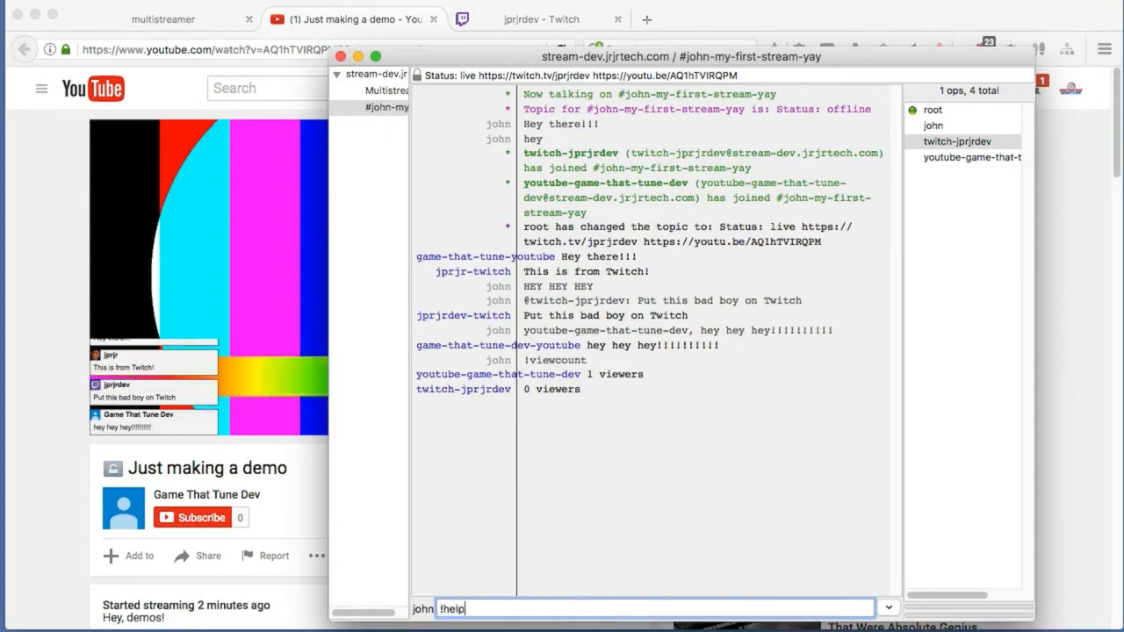
key(Return)
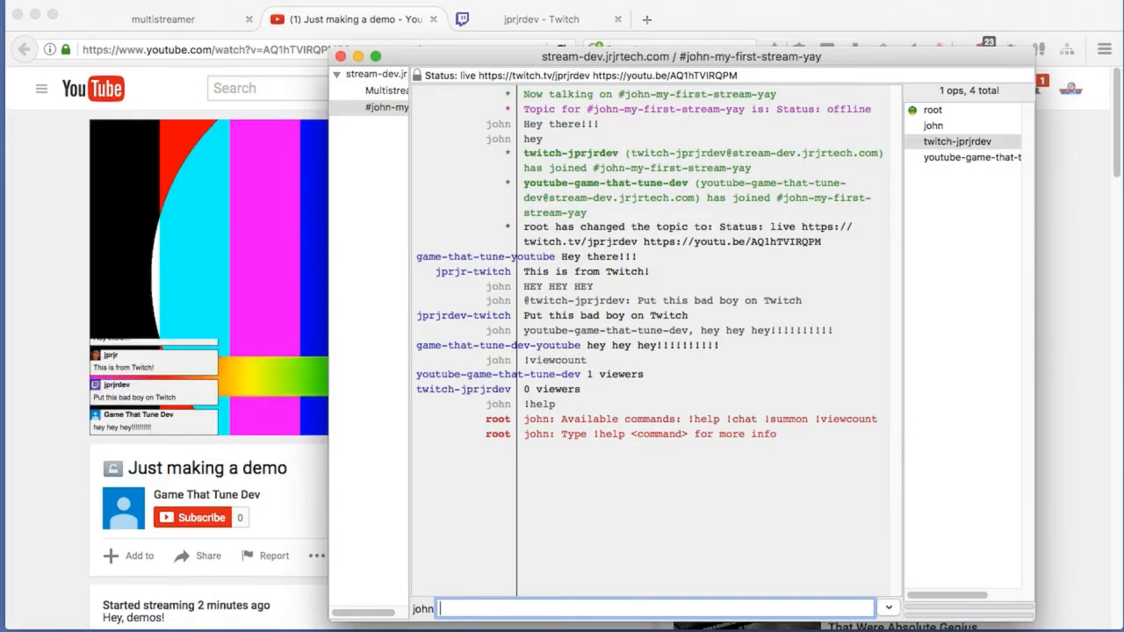
Send "!chat" without parameters and "!chat twitch" to query the accounts available for a relay bot
text(!chat)
key(Return)
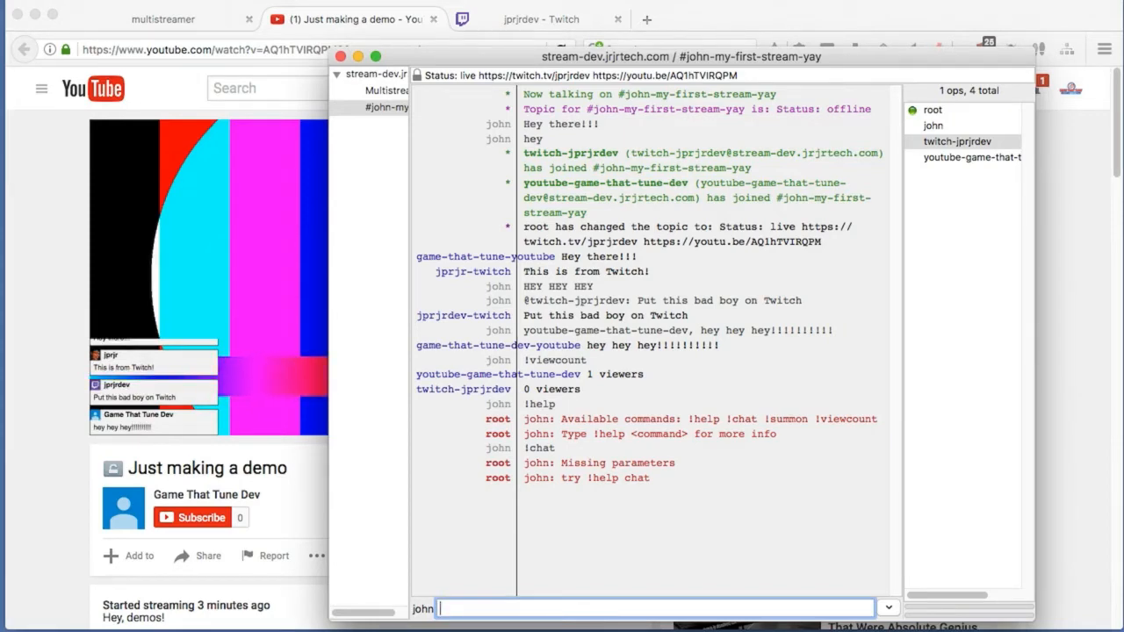
text(!chat t)
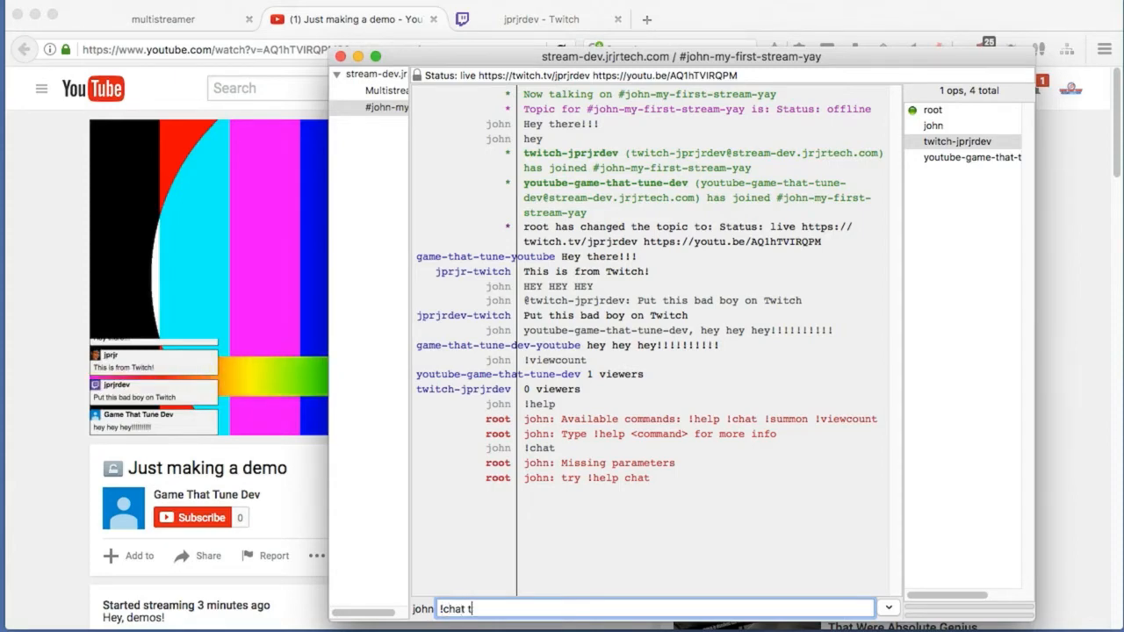
text(witch)
key(Return)
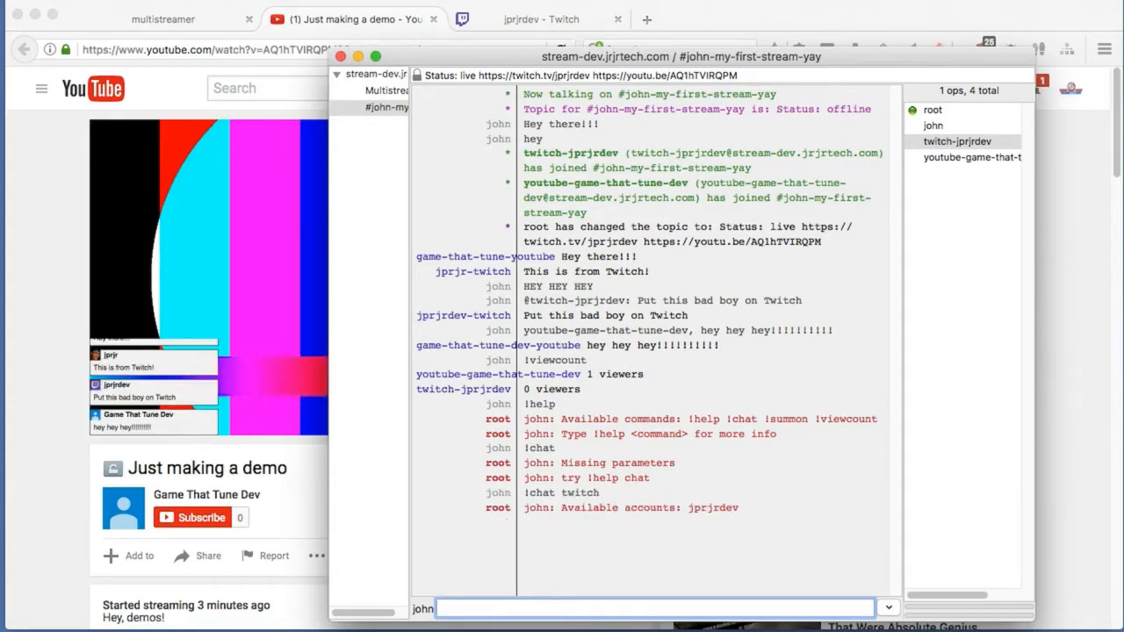
Try to summon a Twitch relay bot with "!chat jprjrdev" and with "!chat twitch jprjrdev"
text(!ch)
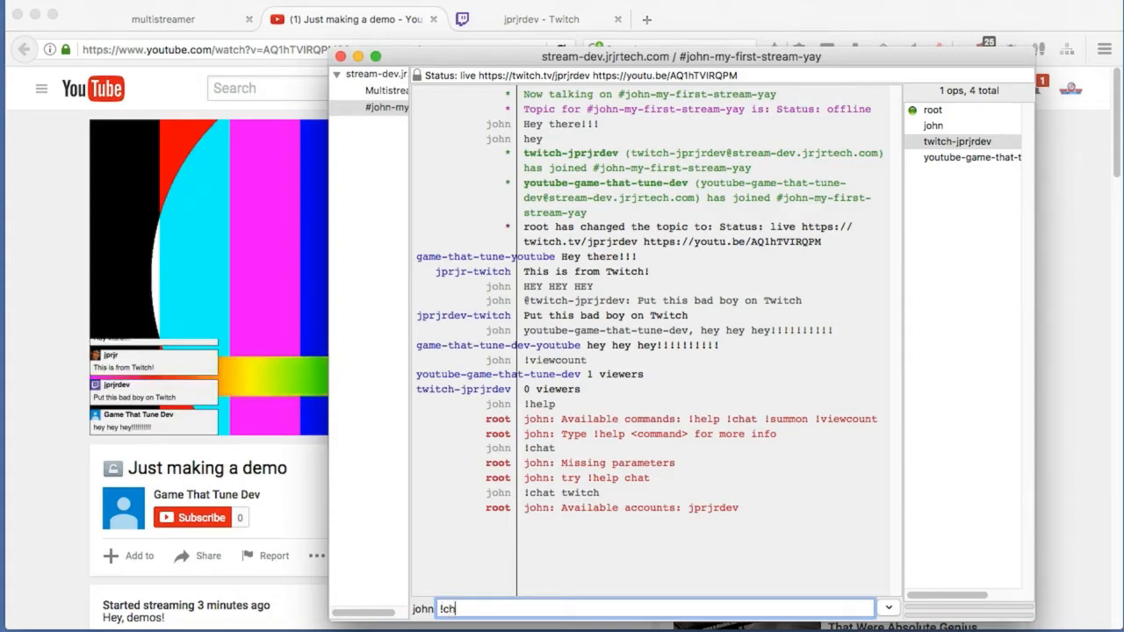
text(at jprjrdev)
key(Return)
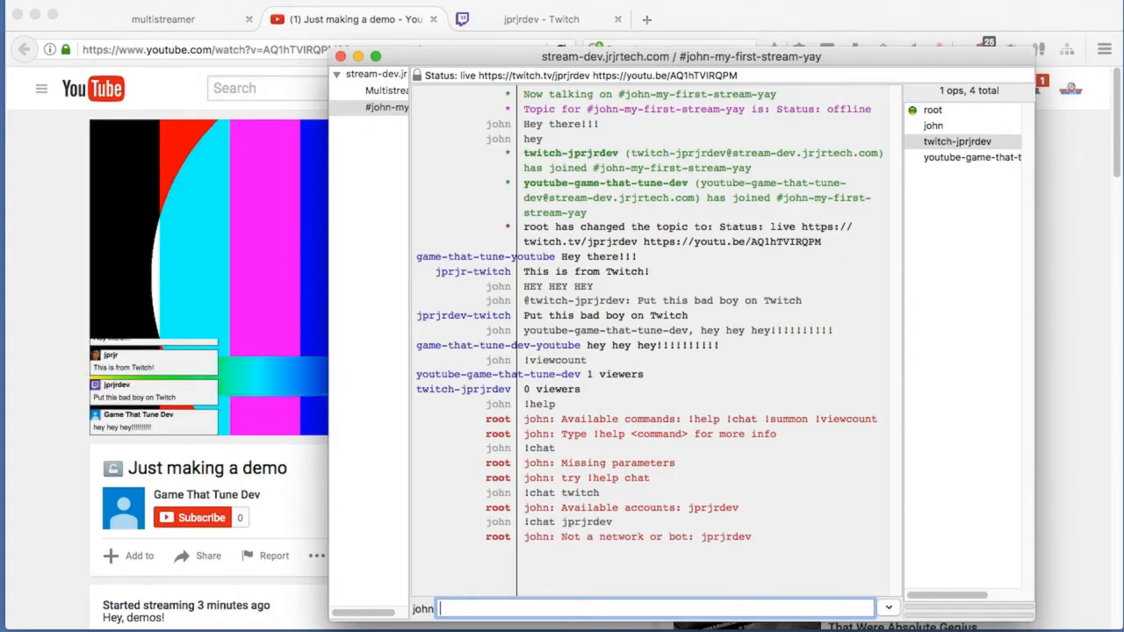
text(!)
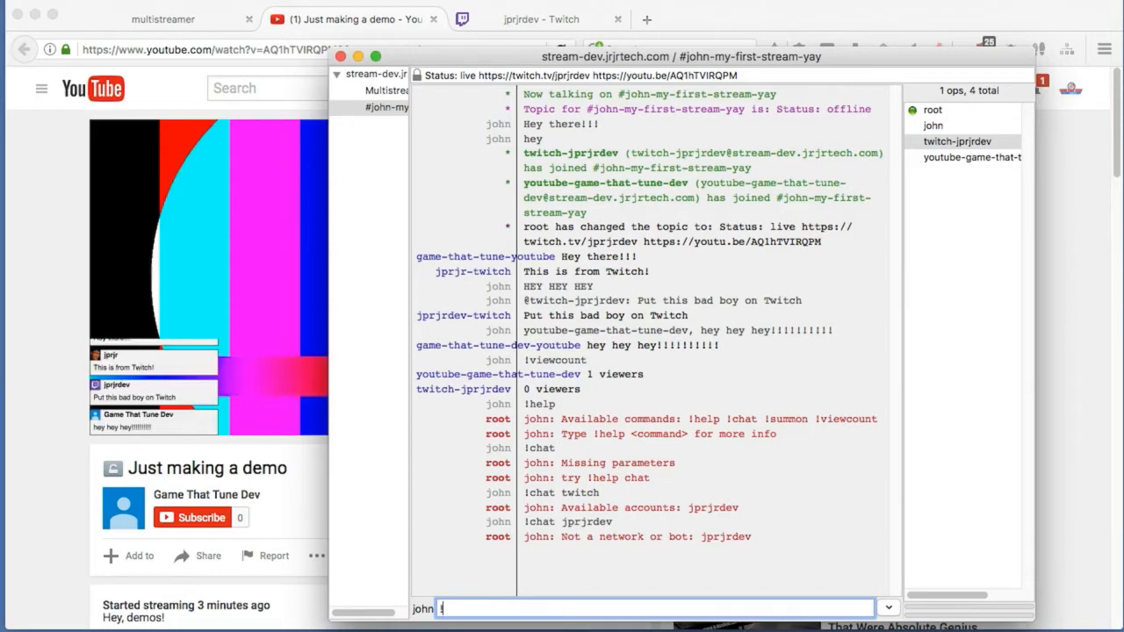
text(chat twit)
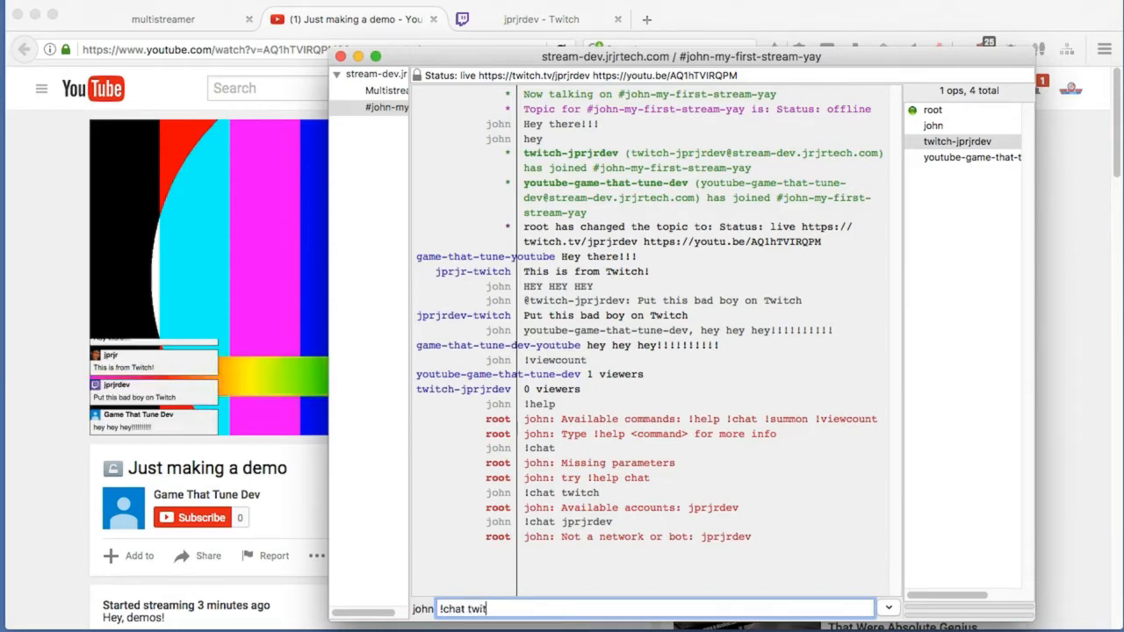
text(ch jprjrdev)
key(Return)
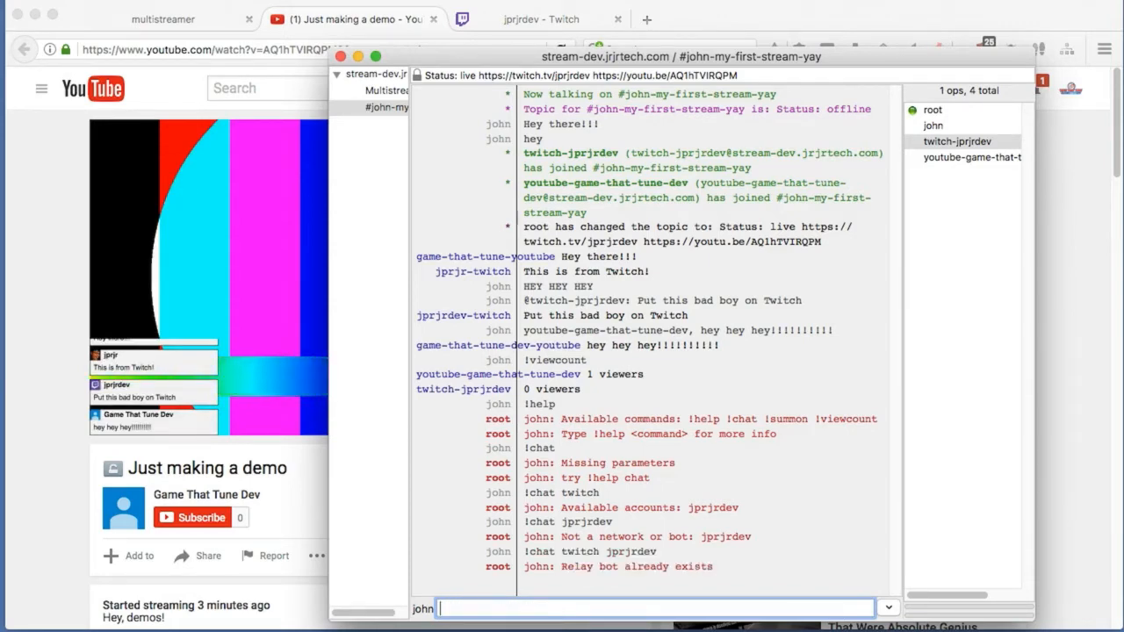
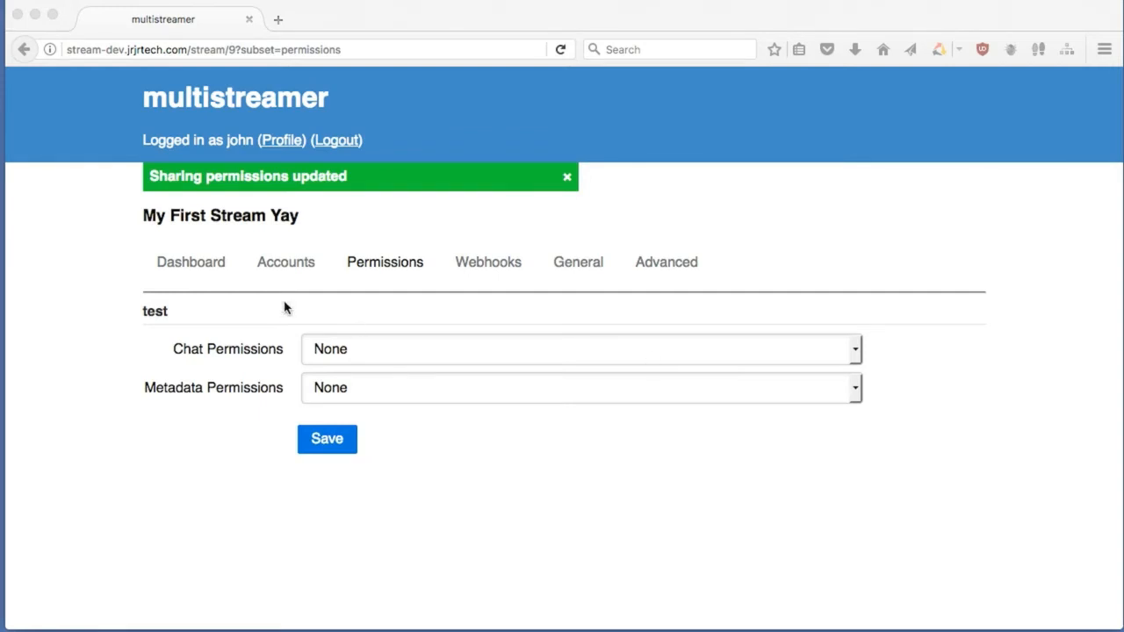
On the stream's Dashboard, try "-c:v libx264 -b 2000k -c:a aac -ab 128k -vf resize=640x480" as the Twitch FFMPEG Args, and clear it
click(191, 271)
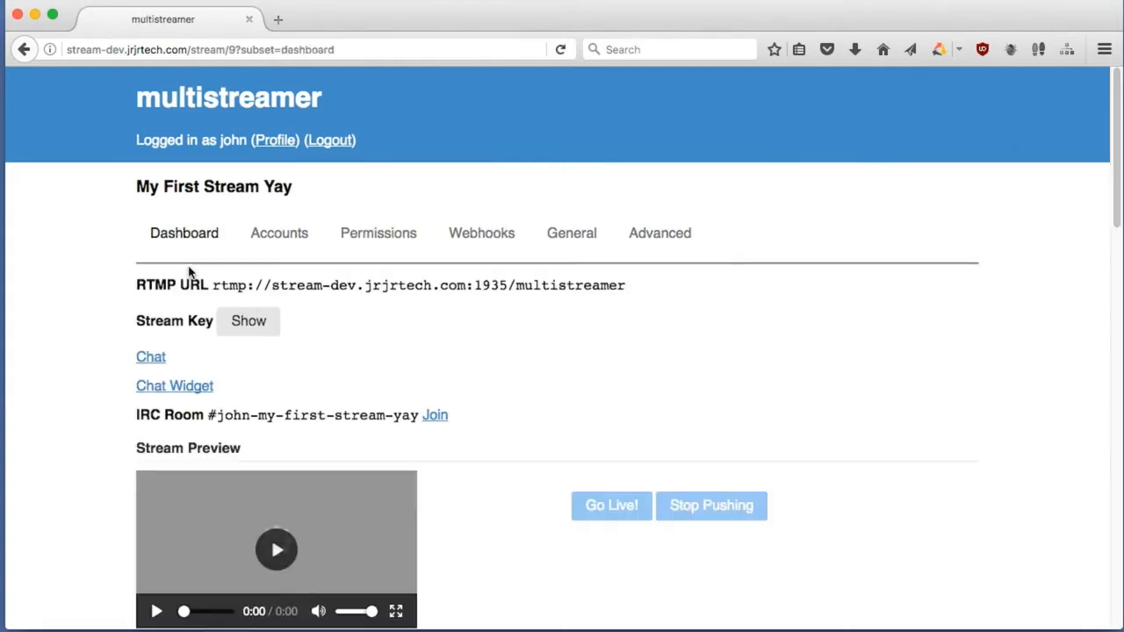
scroll(188, 273, down, 5)
scroll(188, 267, down, 8)
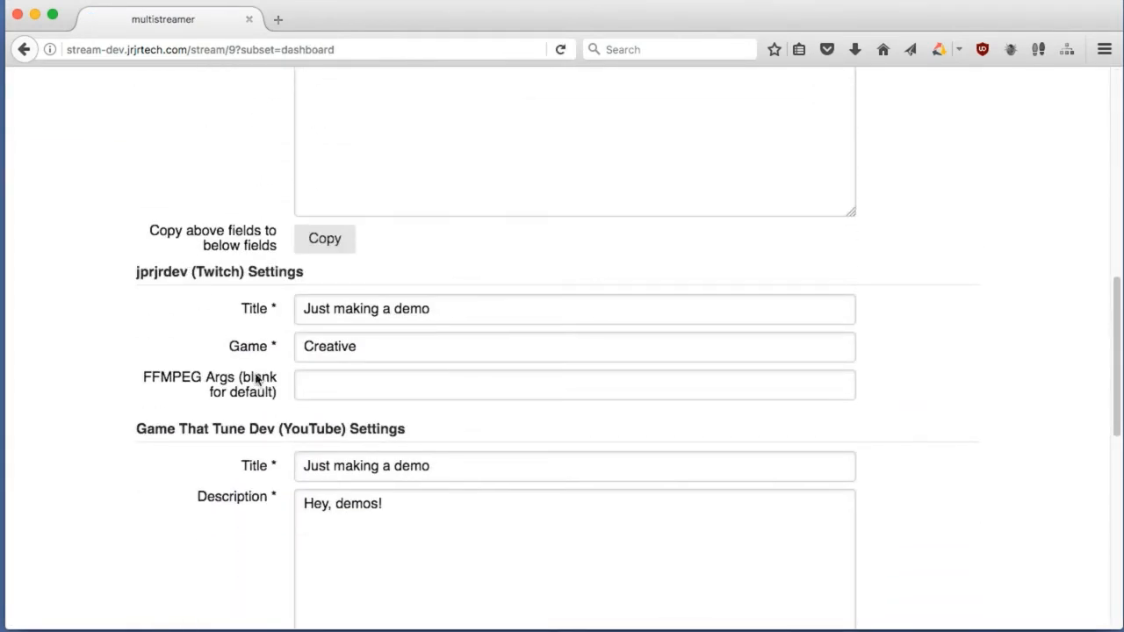
click(311, 389)
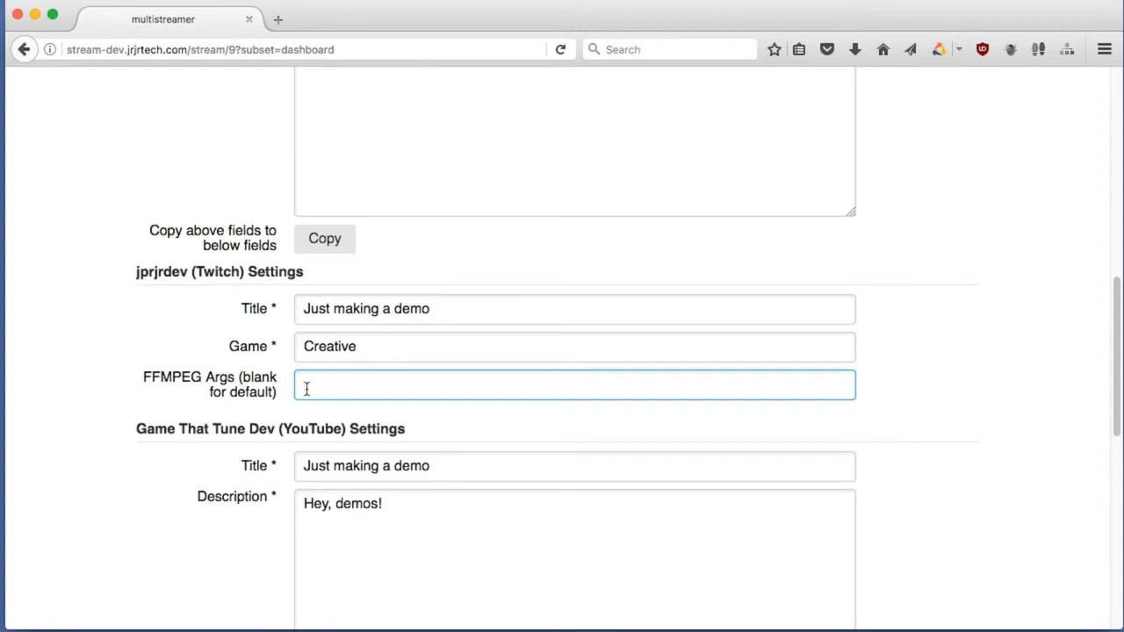
text(-c:v libx264 )
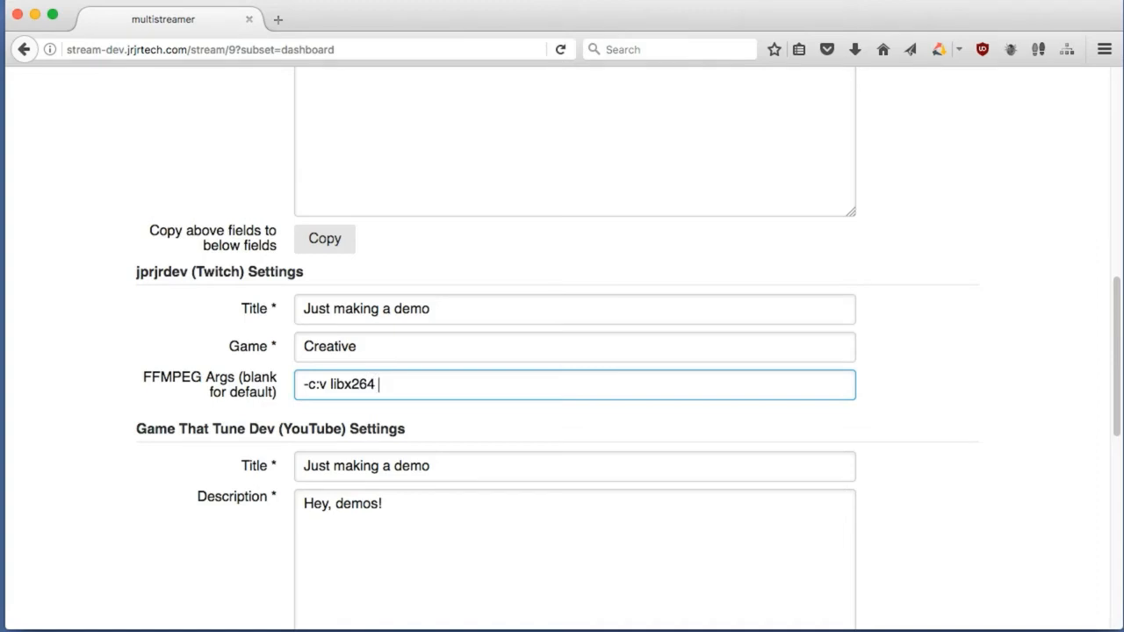
text(-b 2000k -c)
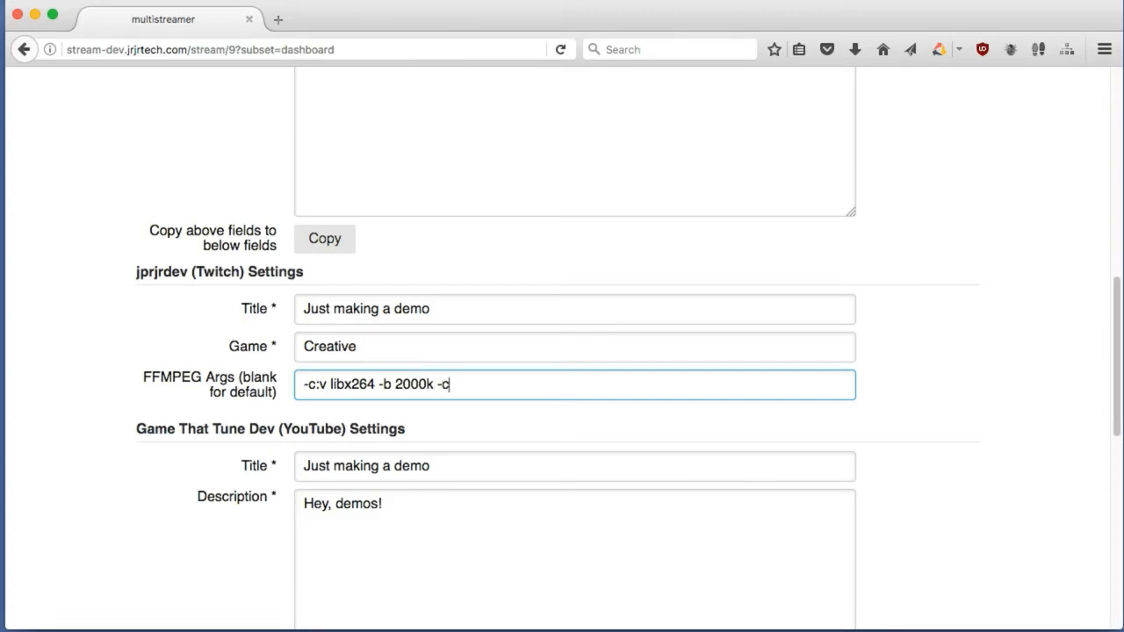
text(:a aac)
text(-ba)
key(BackSpace)
key(BackSpace)
key(BackSpace)
text(ab 128k)
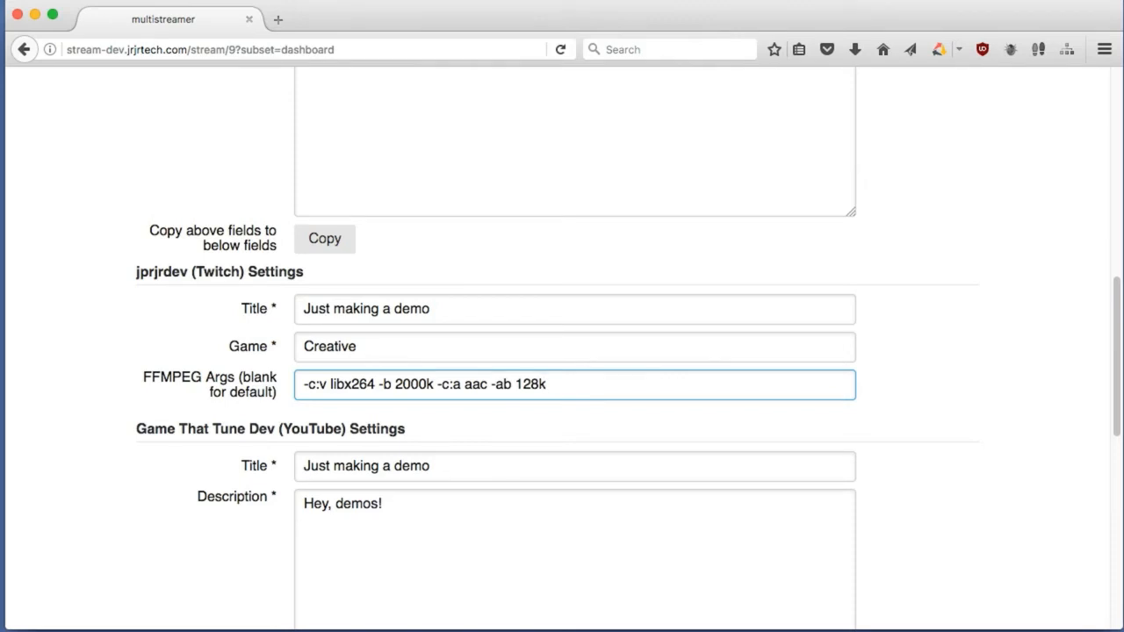
text(-vf resize=640)
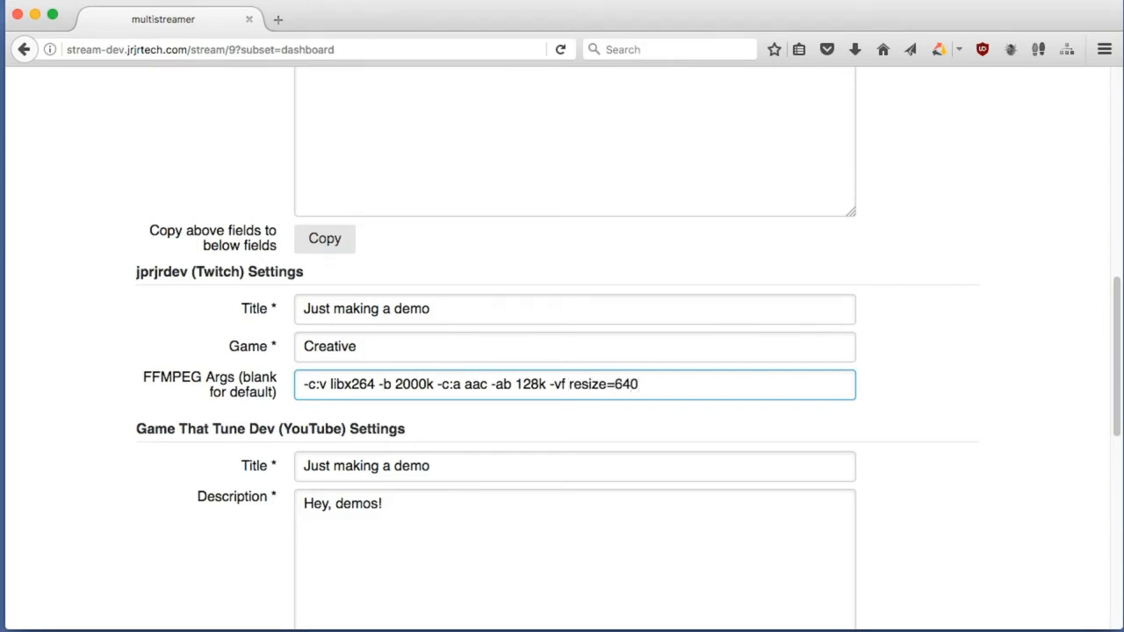
text(x480)
key(super+a)
key(BackSpace)
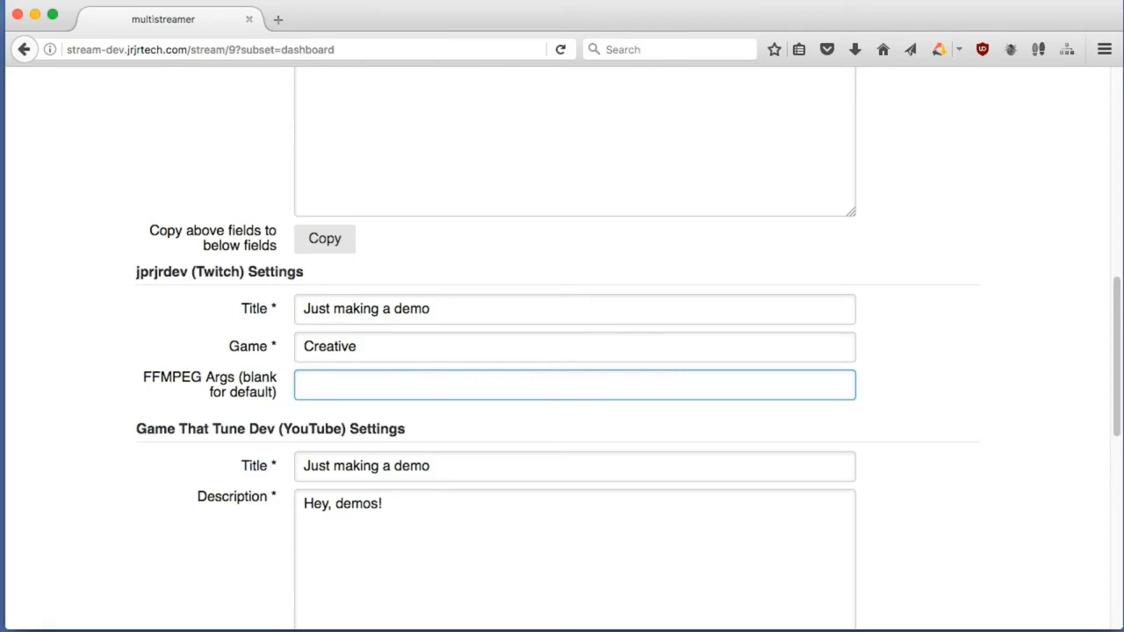
Try "-c:v copy -c:a copy" as the Twitch account's FFMPEG Args, and clear the field
text(-)
key(BackSpace)
text(-c:v copy -c:a copy)
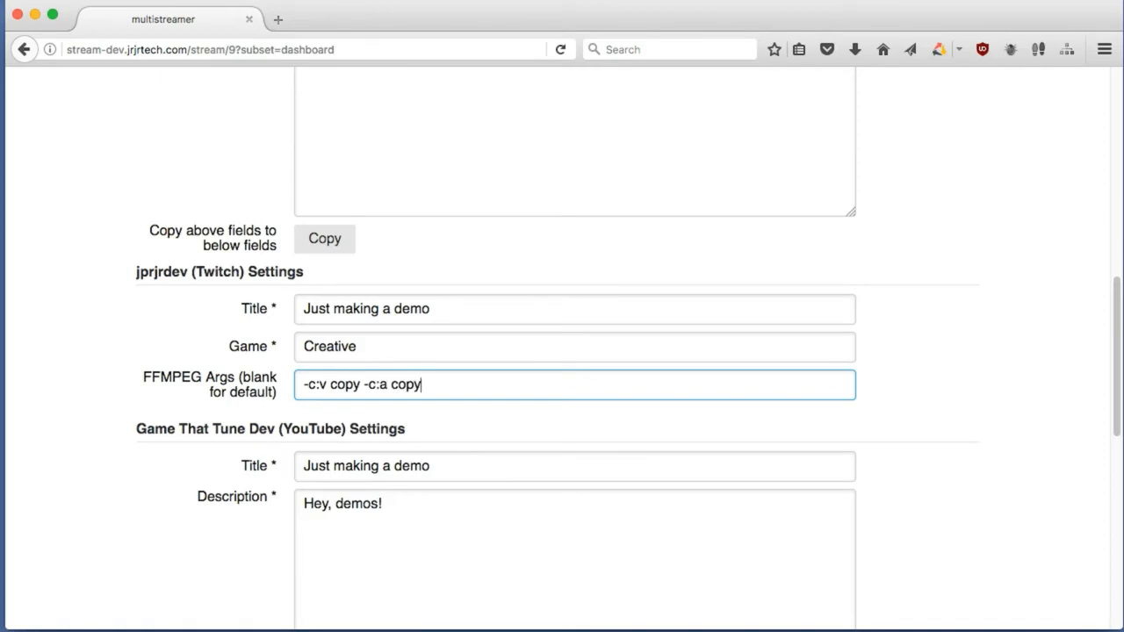
key(super+a)
key(BackSpace)
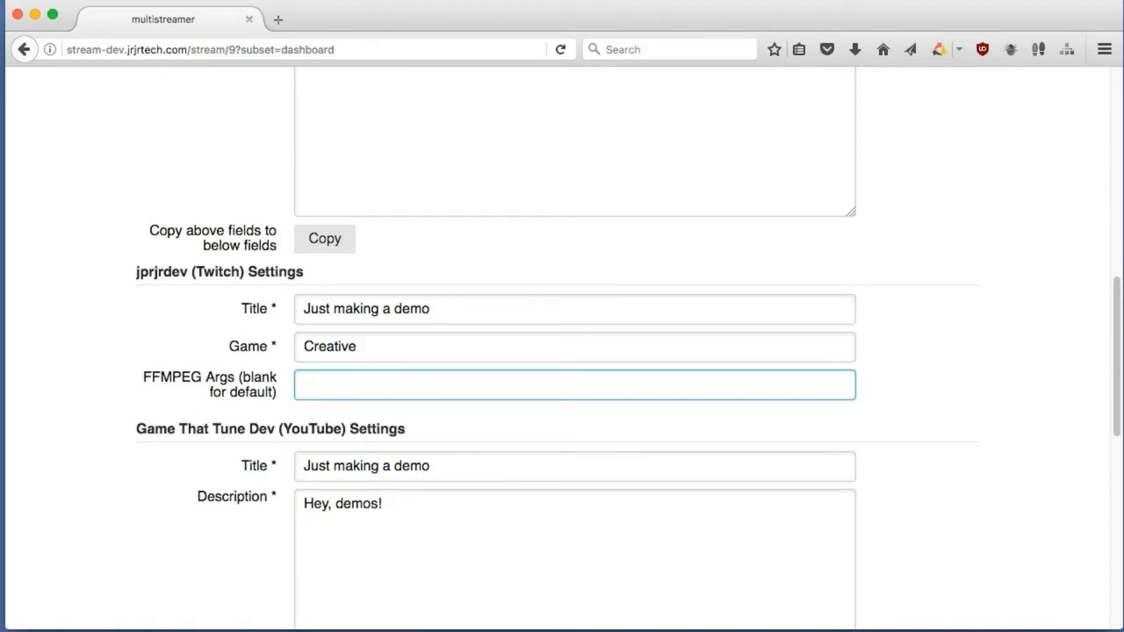
Open the Advanced settings of My First Stream Yay to view the FFMPEG Pull Args option
scroll(136, 402, up, 1)
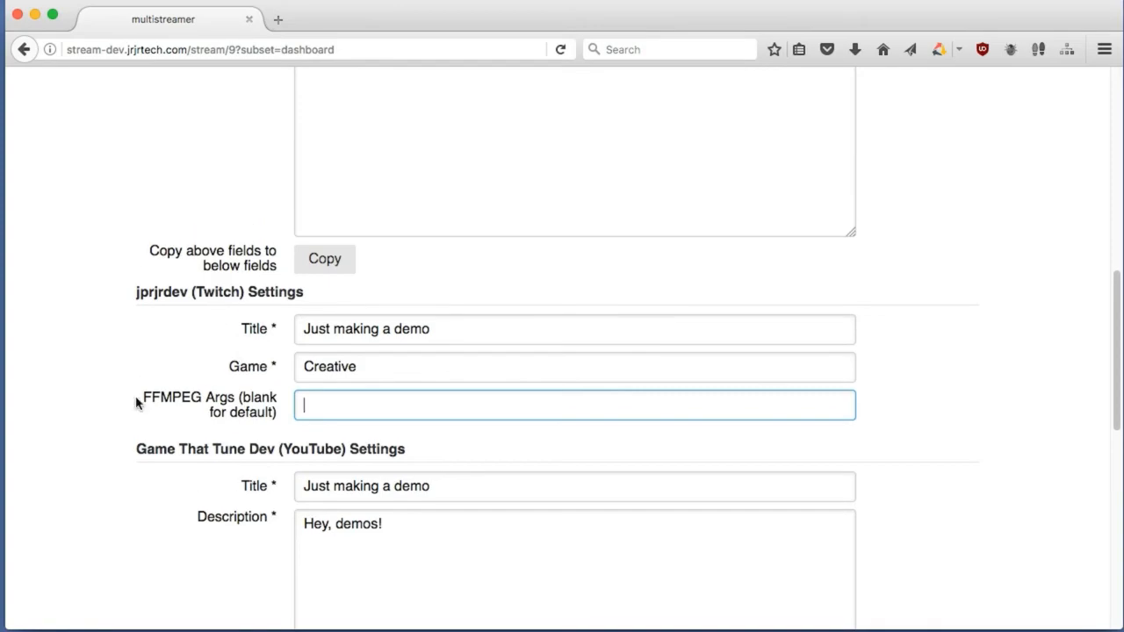
scroll(136, 402, up, 15)
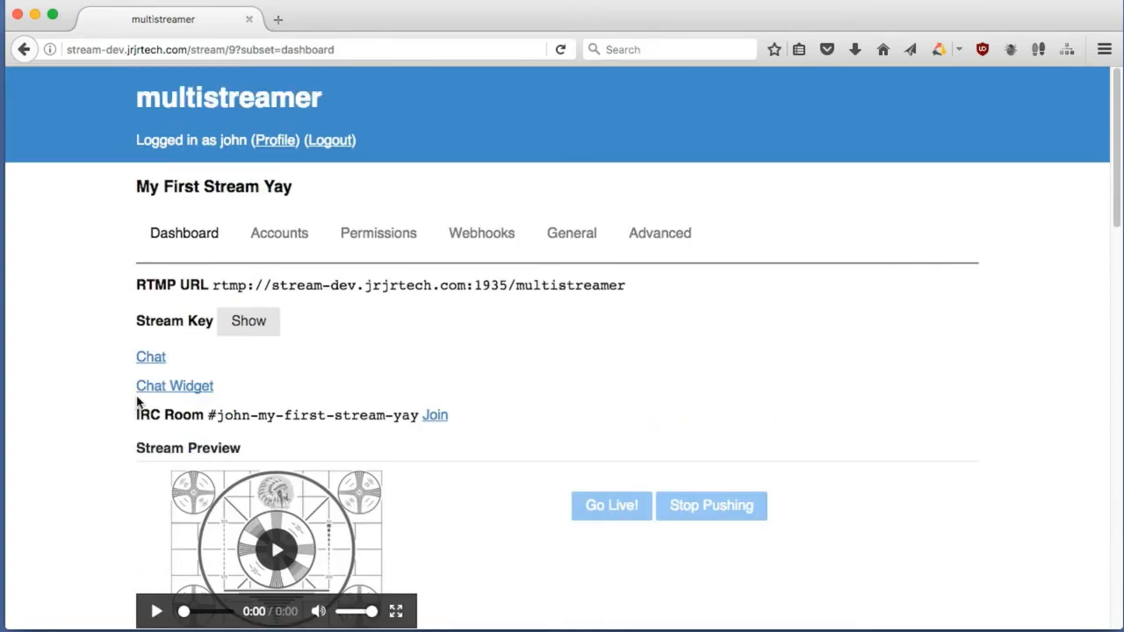
click(663, 232)
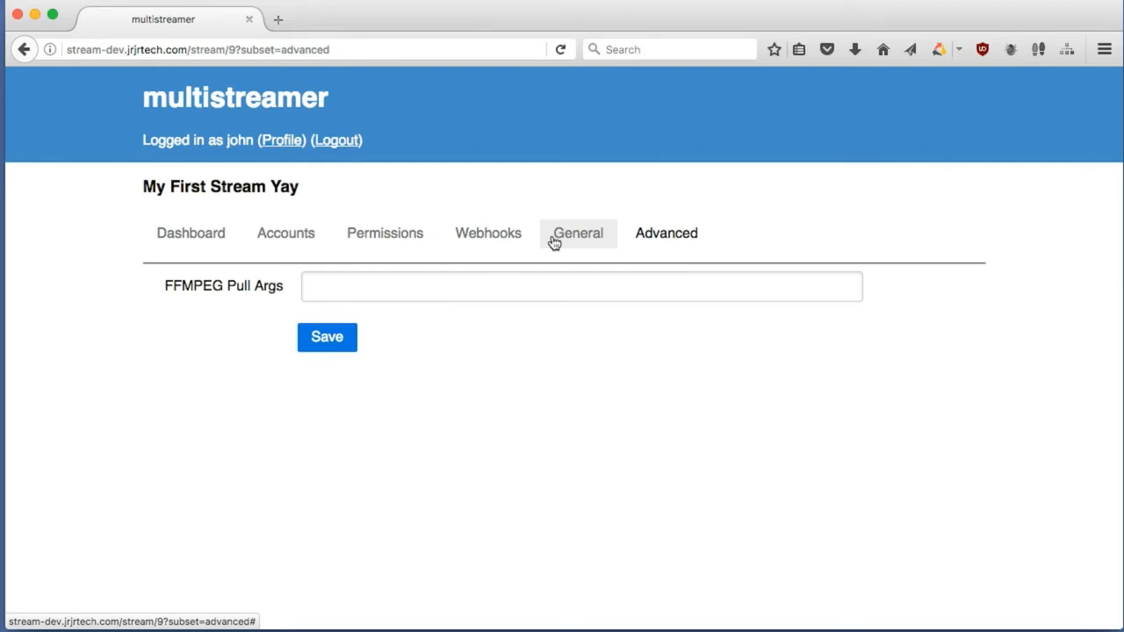
Open the Dashboard of My First Stream Yay and examine its stream preview, push controls and Twitch account settings
click(213, 234)
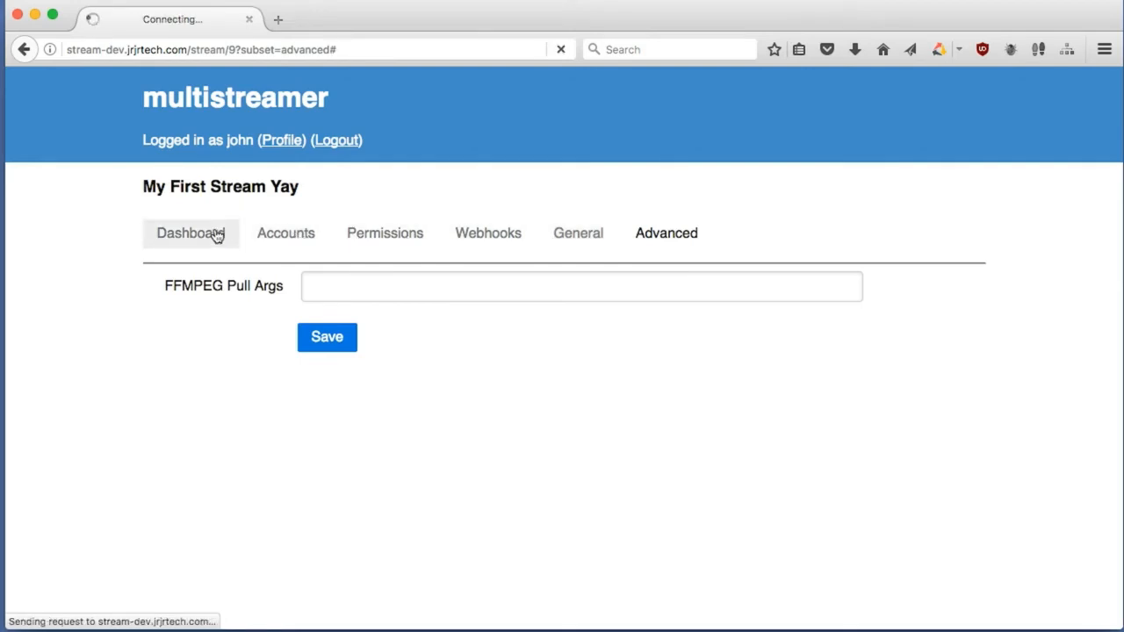
scroll(275, 396, down, 10)
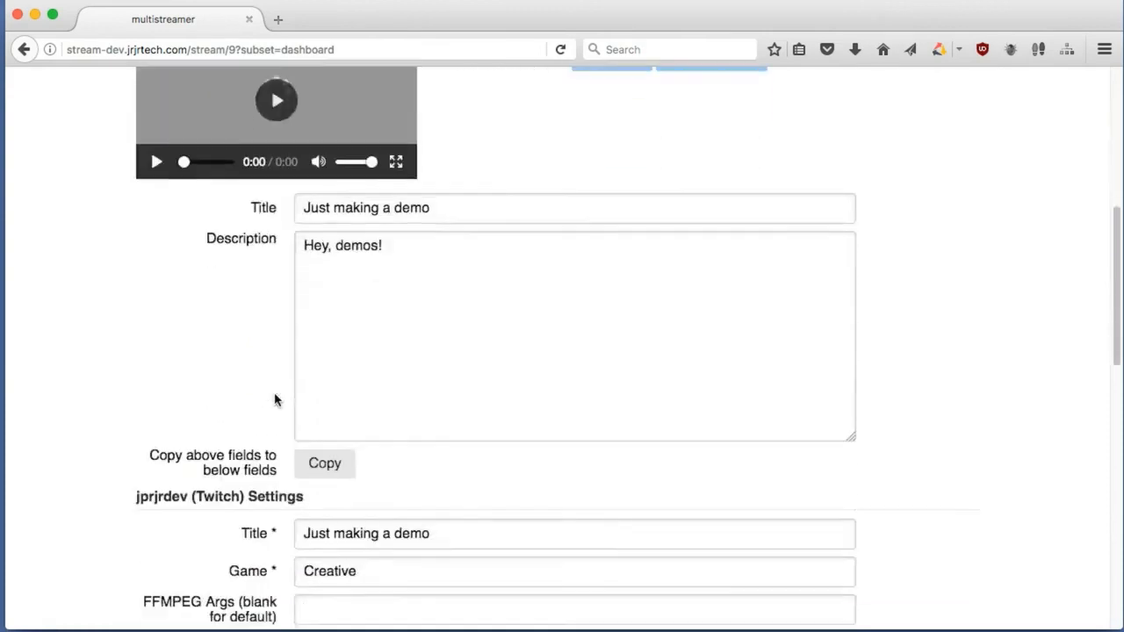
scroll(275, 400, up, 10)
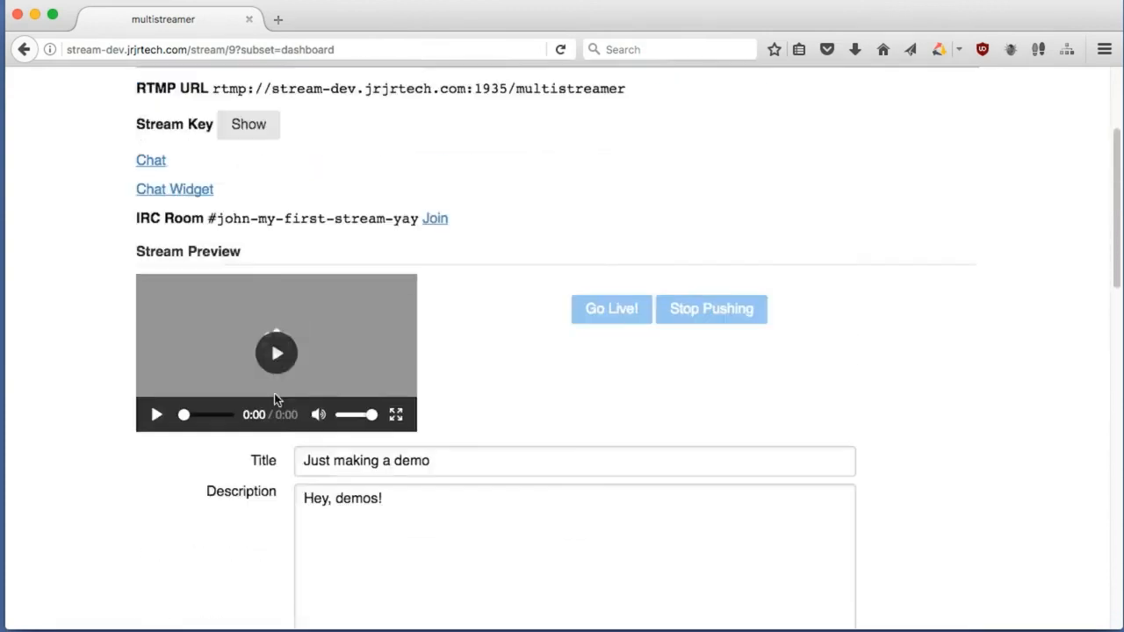
click(627, 123)
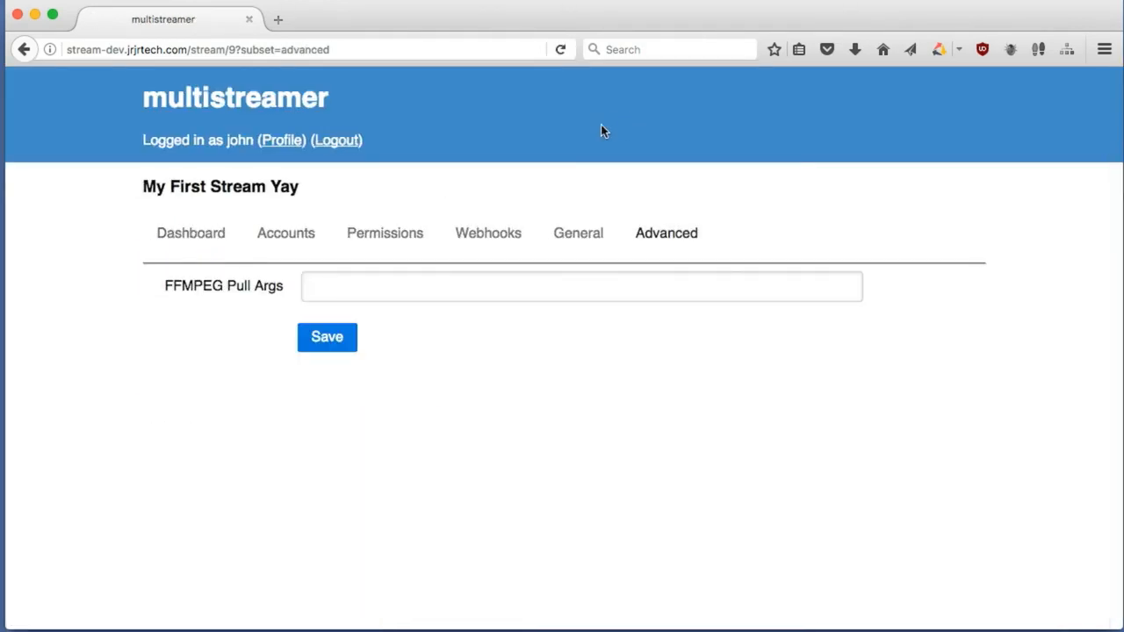
click(422, 283)
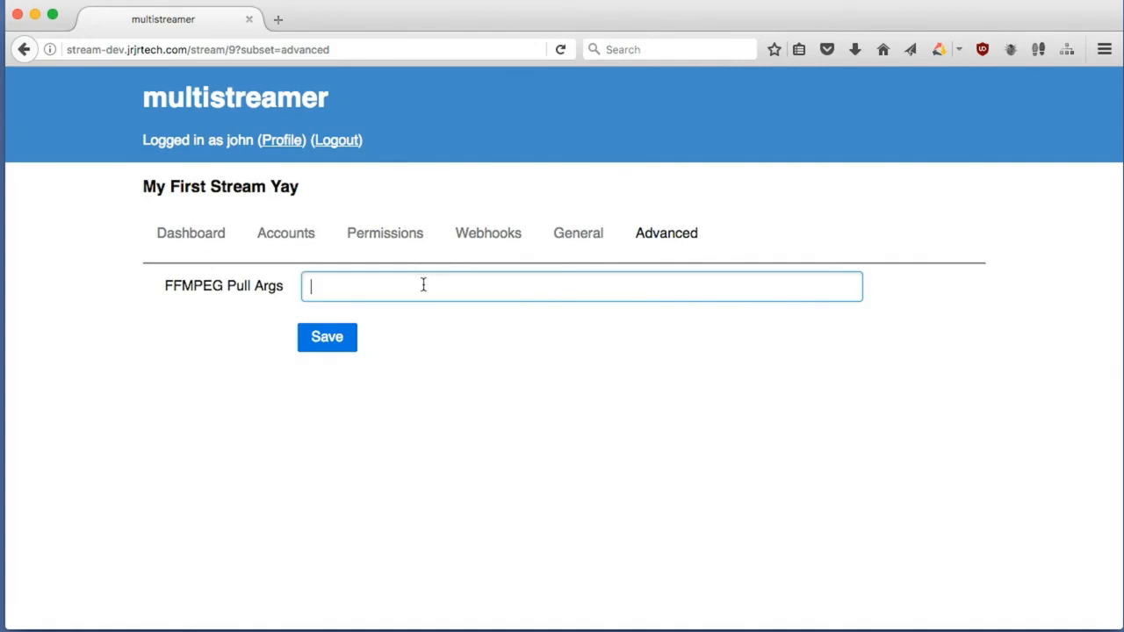
text(-i )
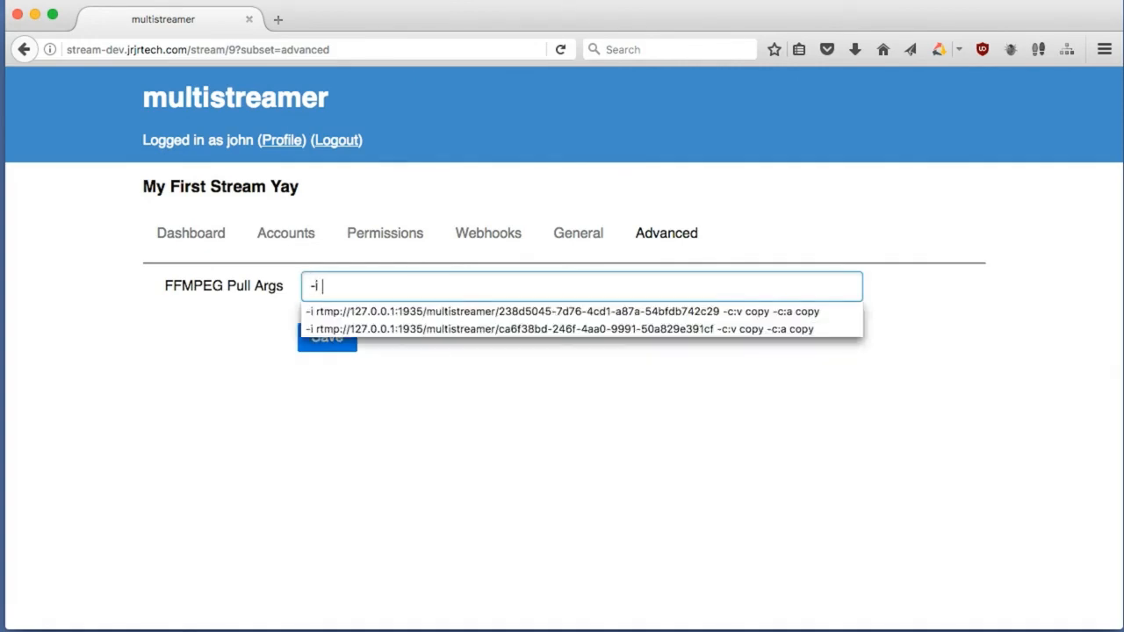
text(http)
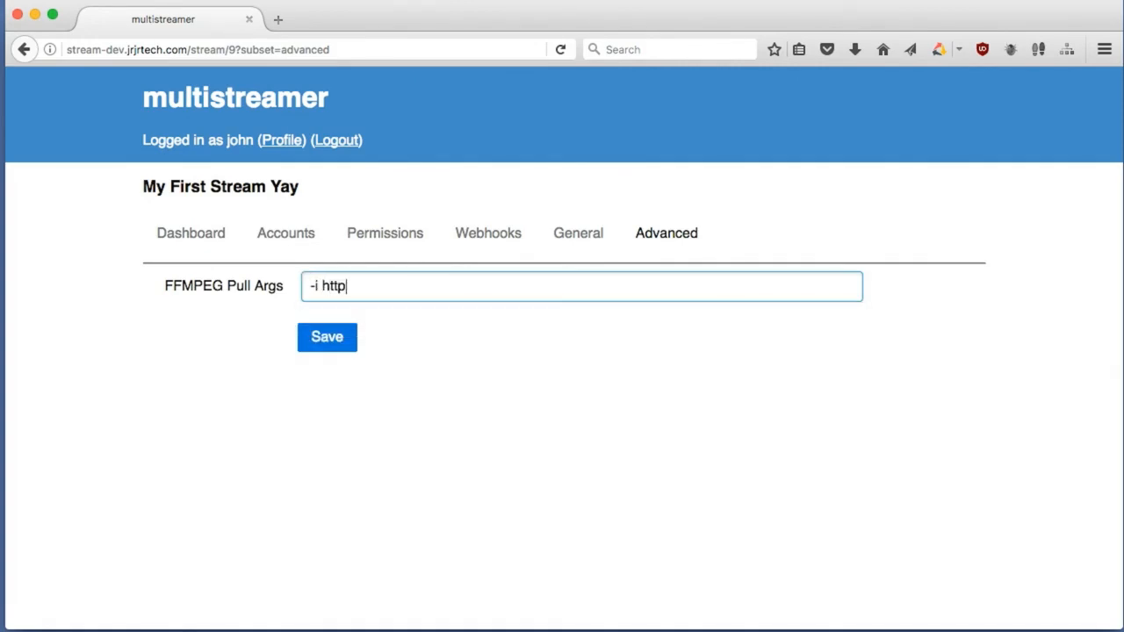
text(://example.com/some-v)
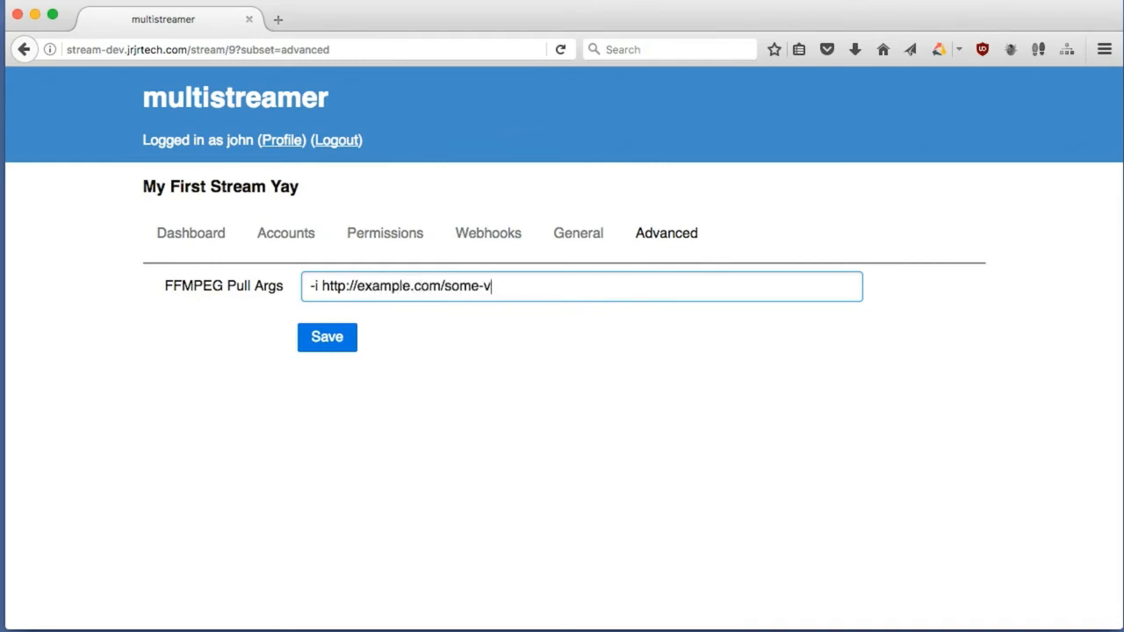
text(ideo.mp4 -c)
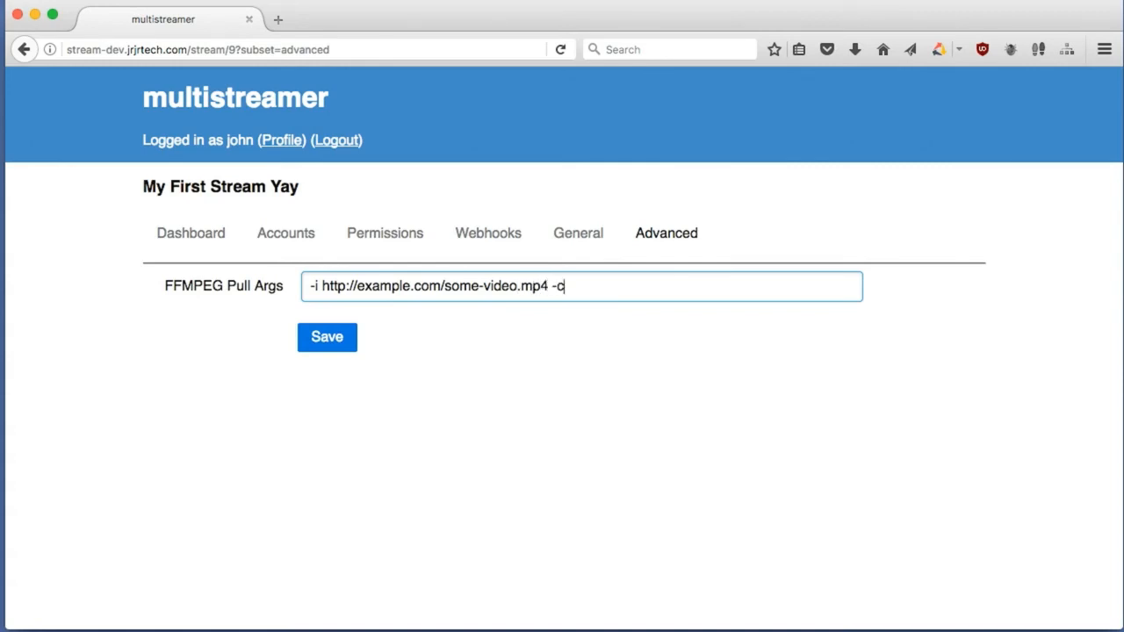
text(:v copy -c:a copy)
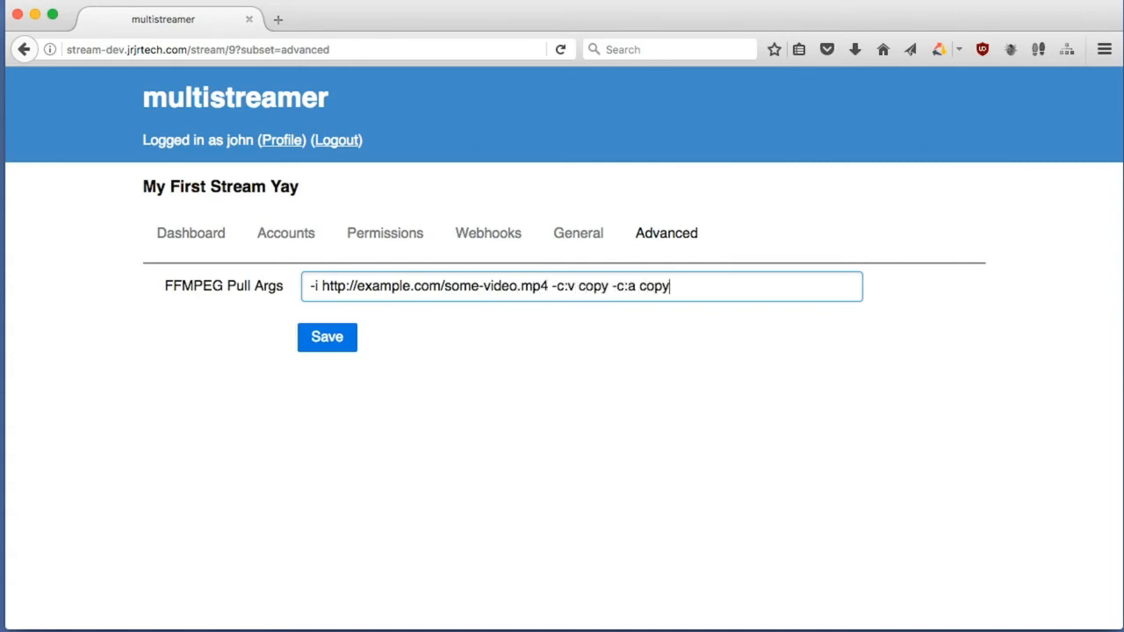
Replace the codec options in the FFMPEG Pull Args with "-c:v libx264" and save the setting
key(BackSpace)
key(BackSpace)
key(BackSpace)
key(BackSpace)
key(BackSpace)
key(BackSpace)
key(BackSpace)
key(BackSpace)
key(BackSpace)
key(BackSpace)
key(BackSpace)
key(BackSpace)
key(BackSpace)
key(BackSpace)
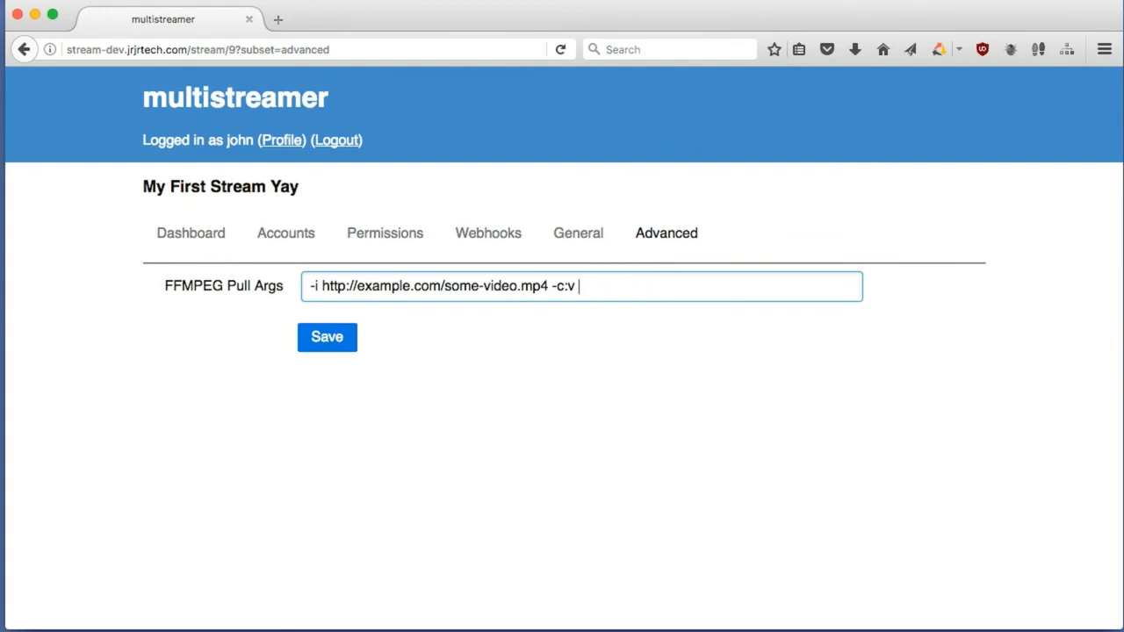
text(libx264)
click(303, 342)
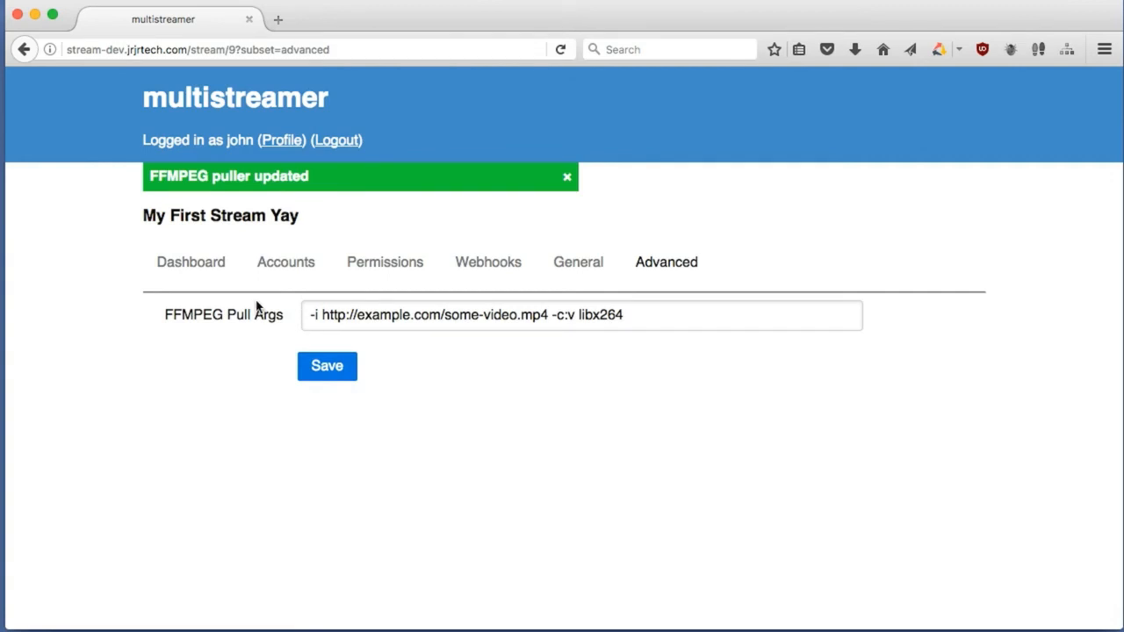
Return to the home page and examine the stream's Dashboard controls for the puller alongside its Advanced settings
click(186, 114)
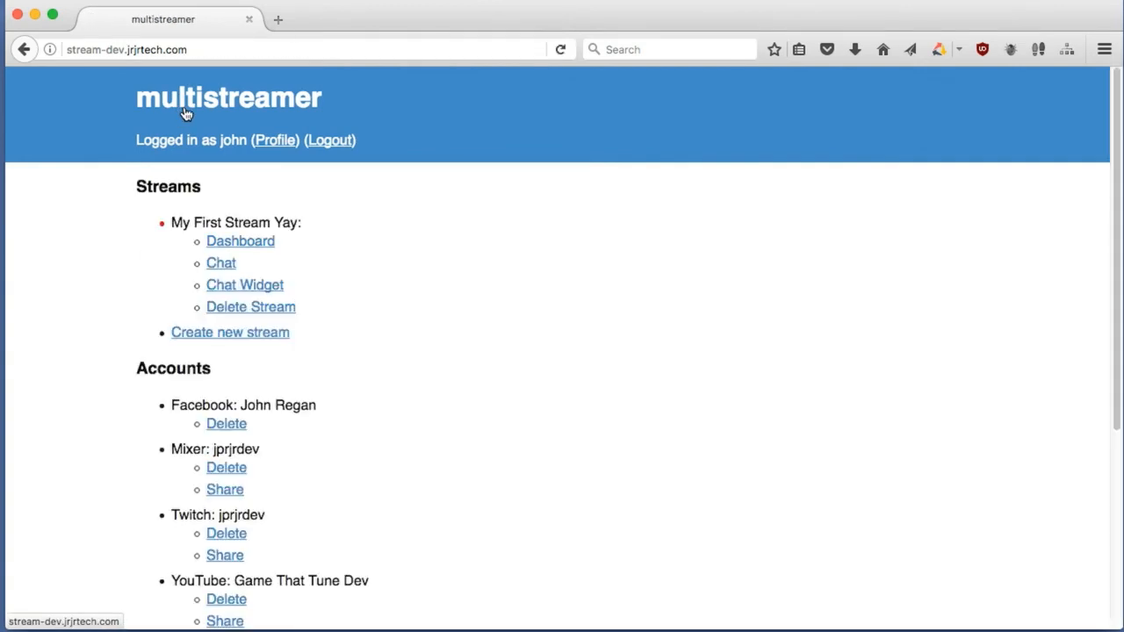
click(260, 243)
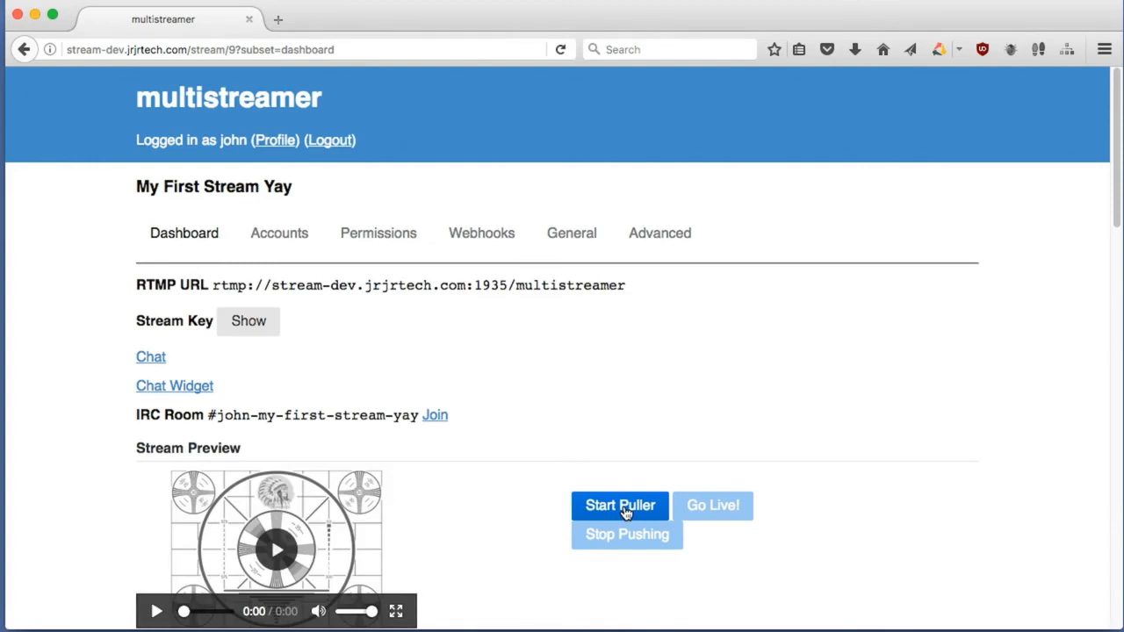
click(655, 246)
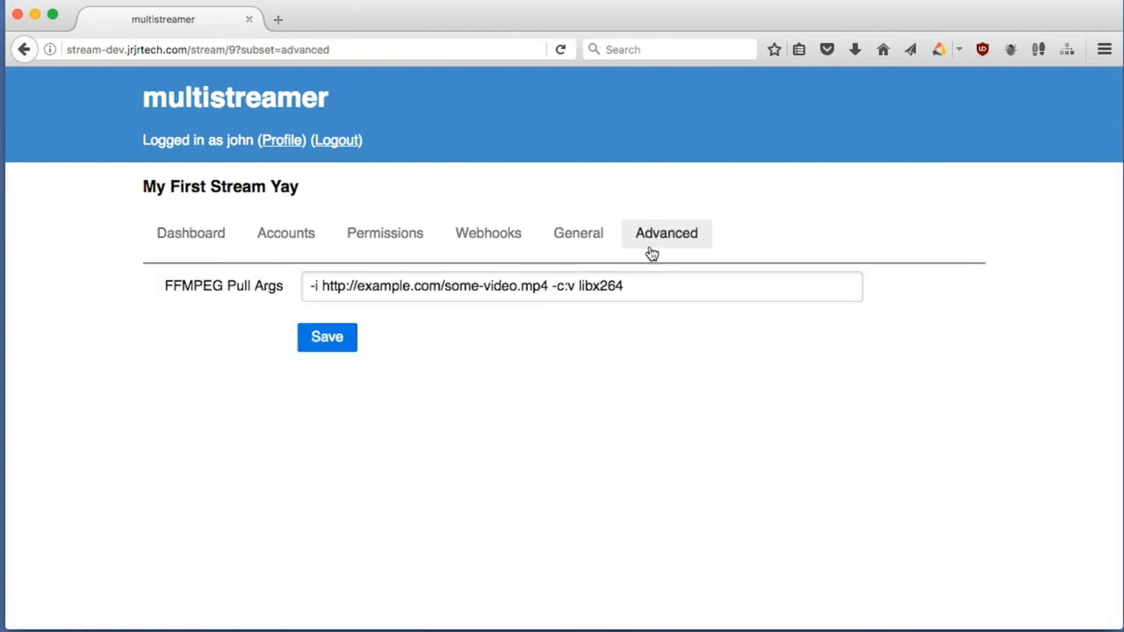
click(207, 242)
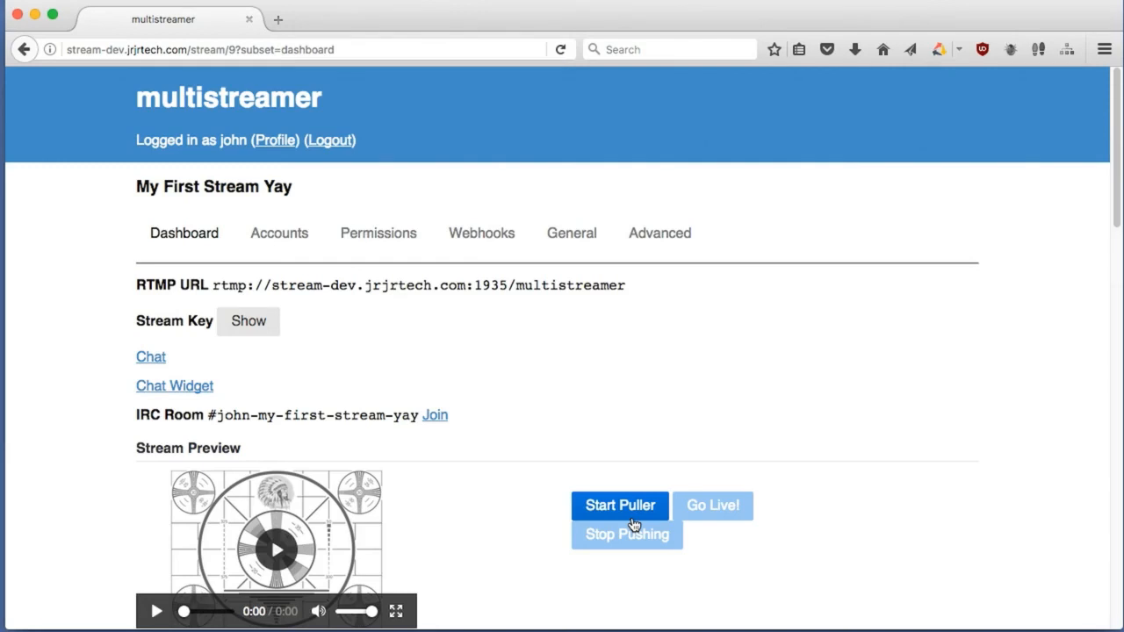
Clear the stream's FFMPEG Pull Args, save the Advanced settings, and return to the Dashboard
click(673, 243)
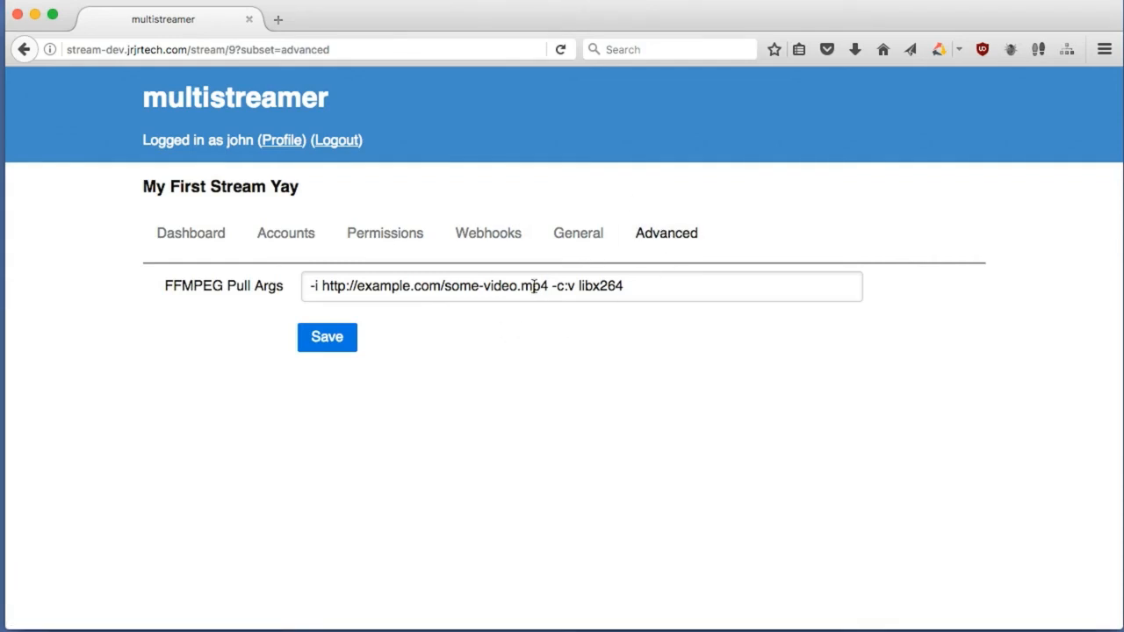
drag(633, 285, 233, 282)
key(BackSpace)
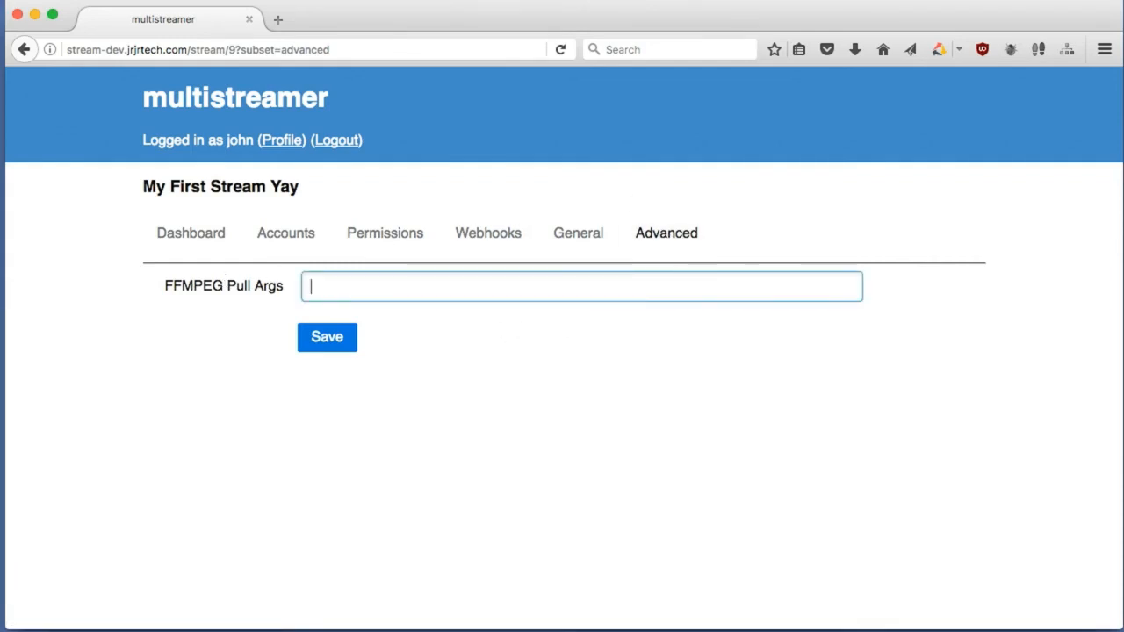
click(334, 346)
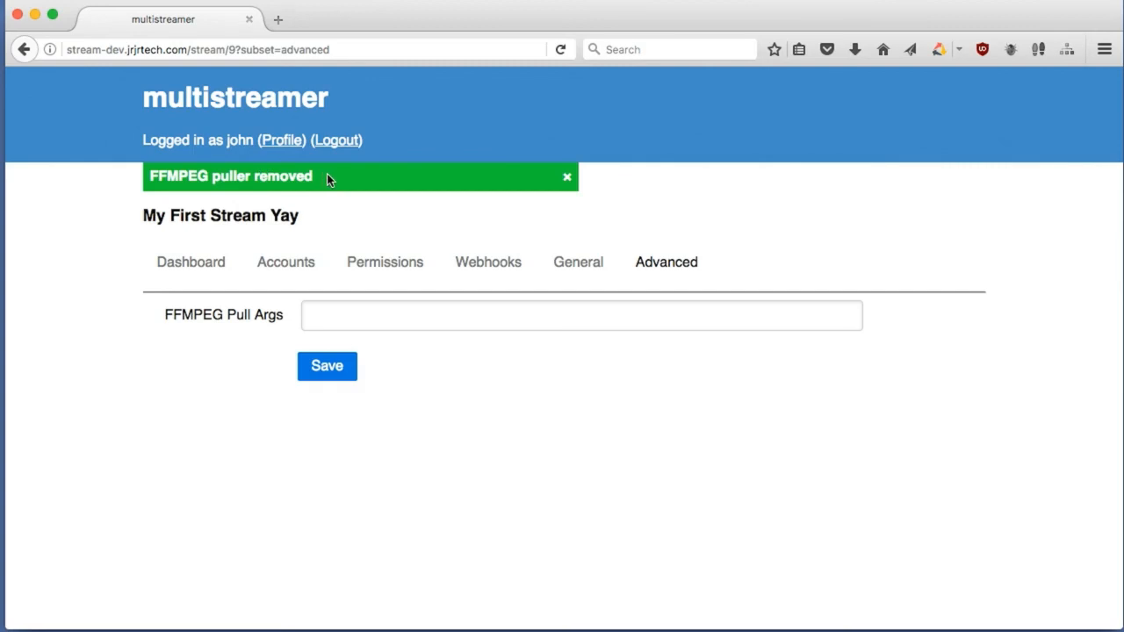
click(193, 264)
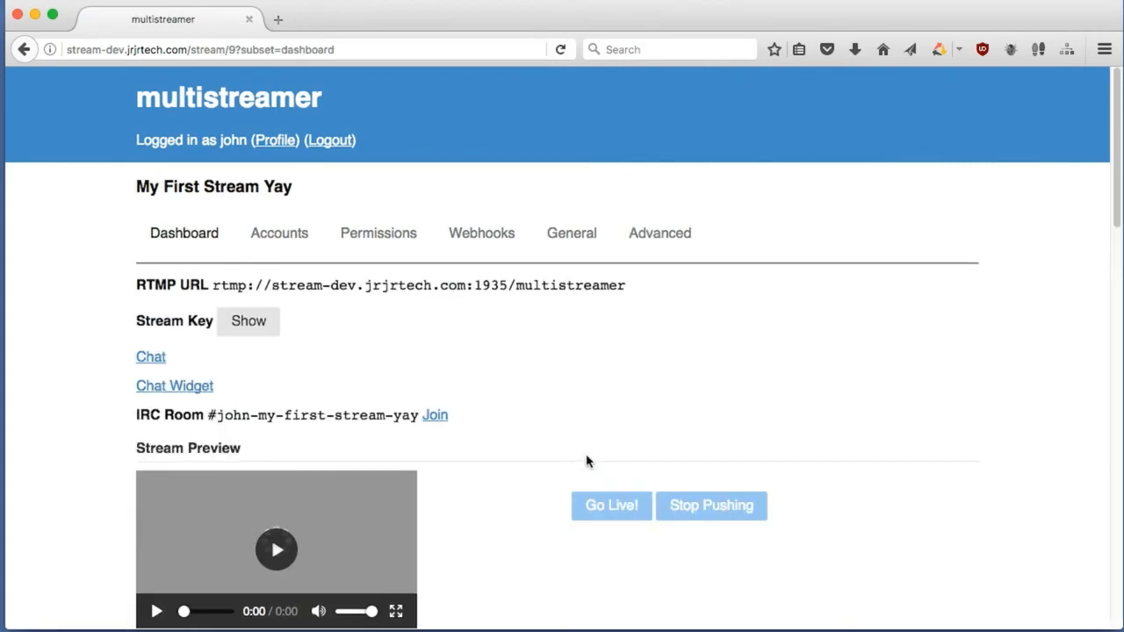